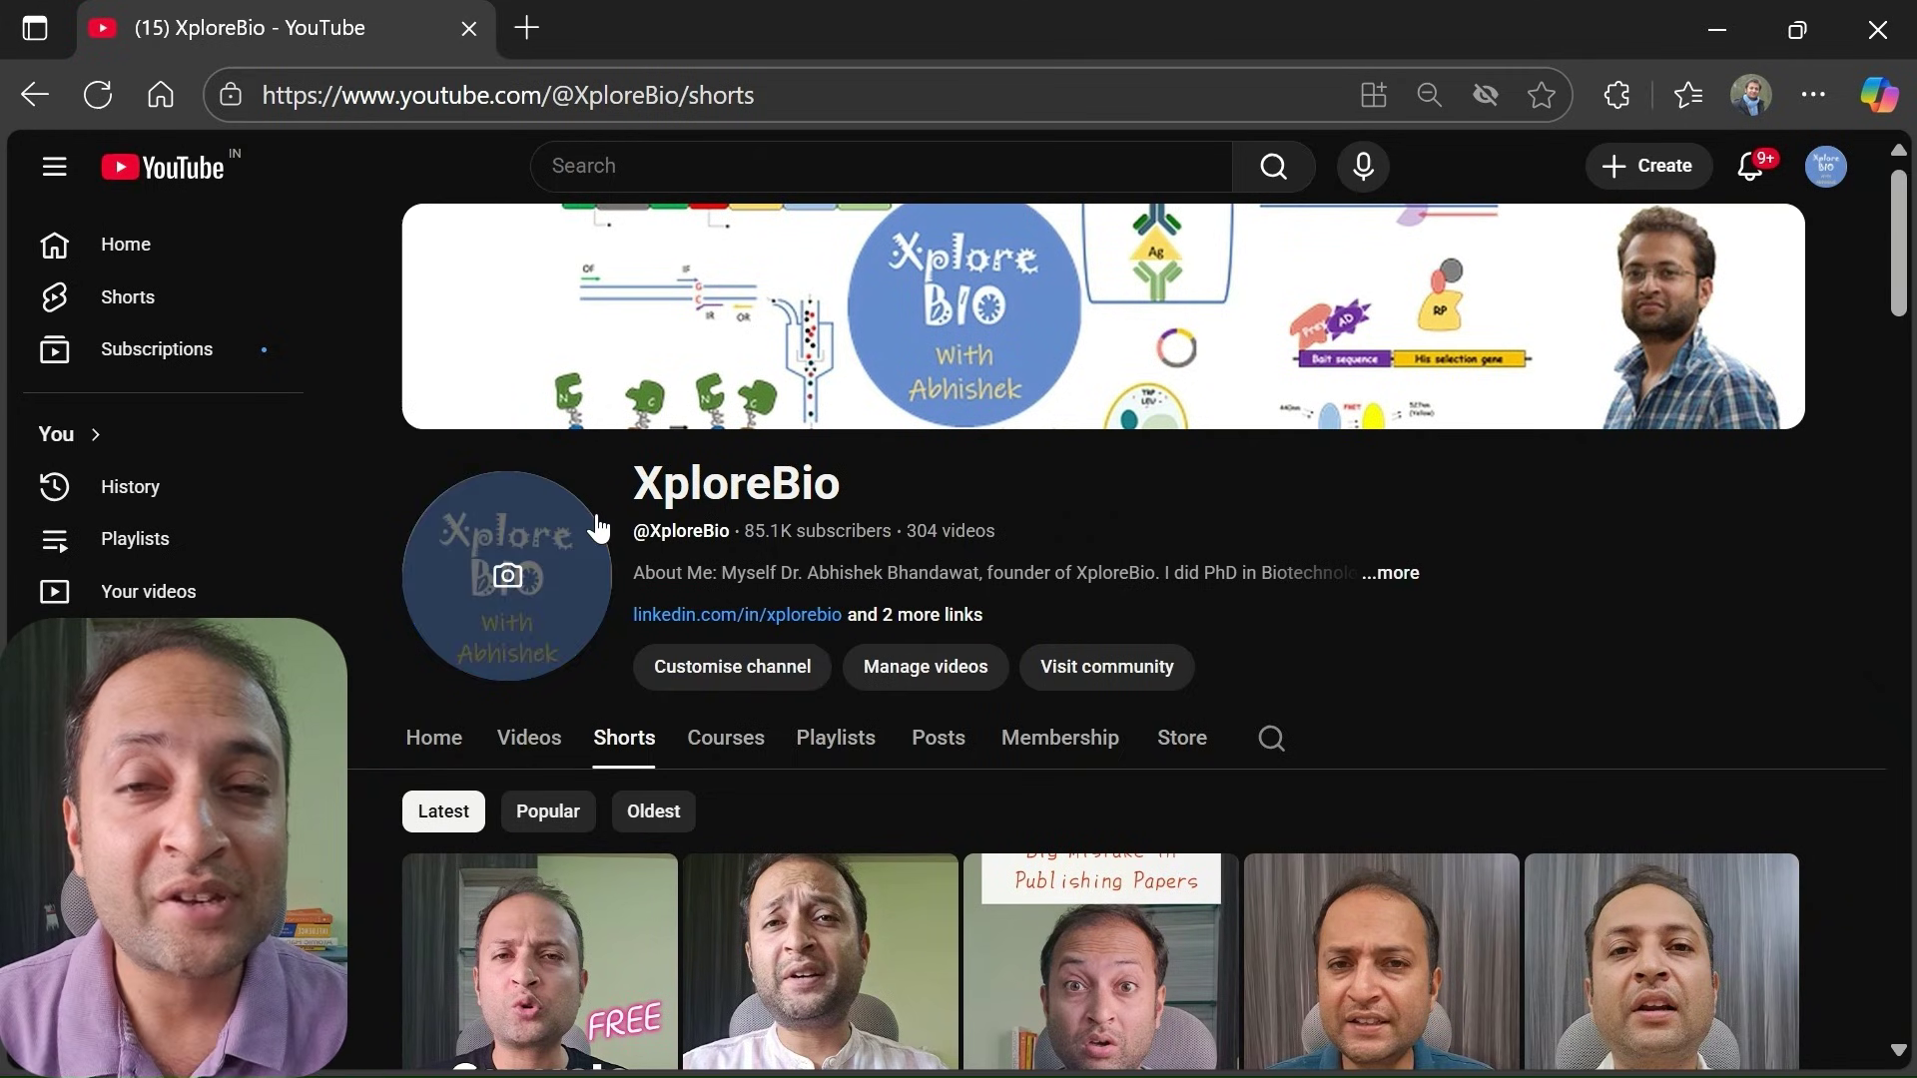
# Scroll the XploreBio Shorts tab down to the row of Shorts thumbnails and titles
pyautogui.scroll(-3, 590, 519)
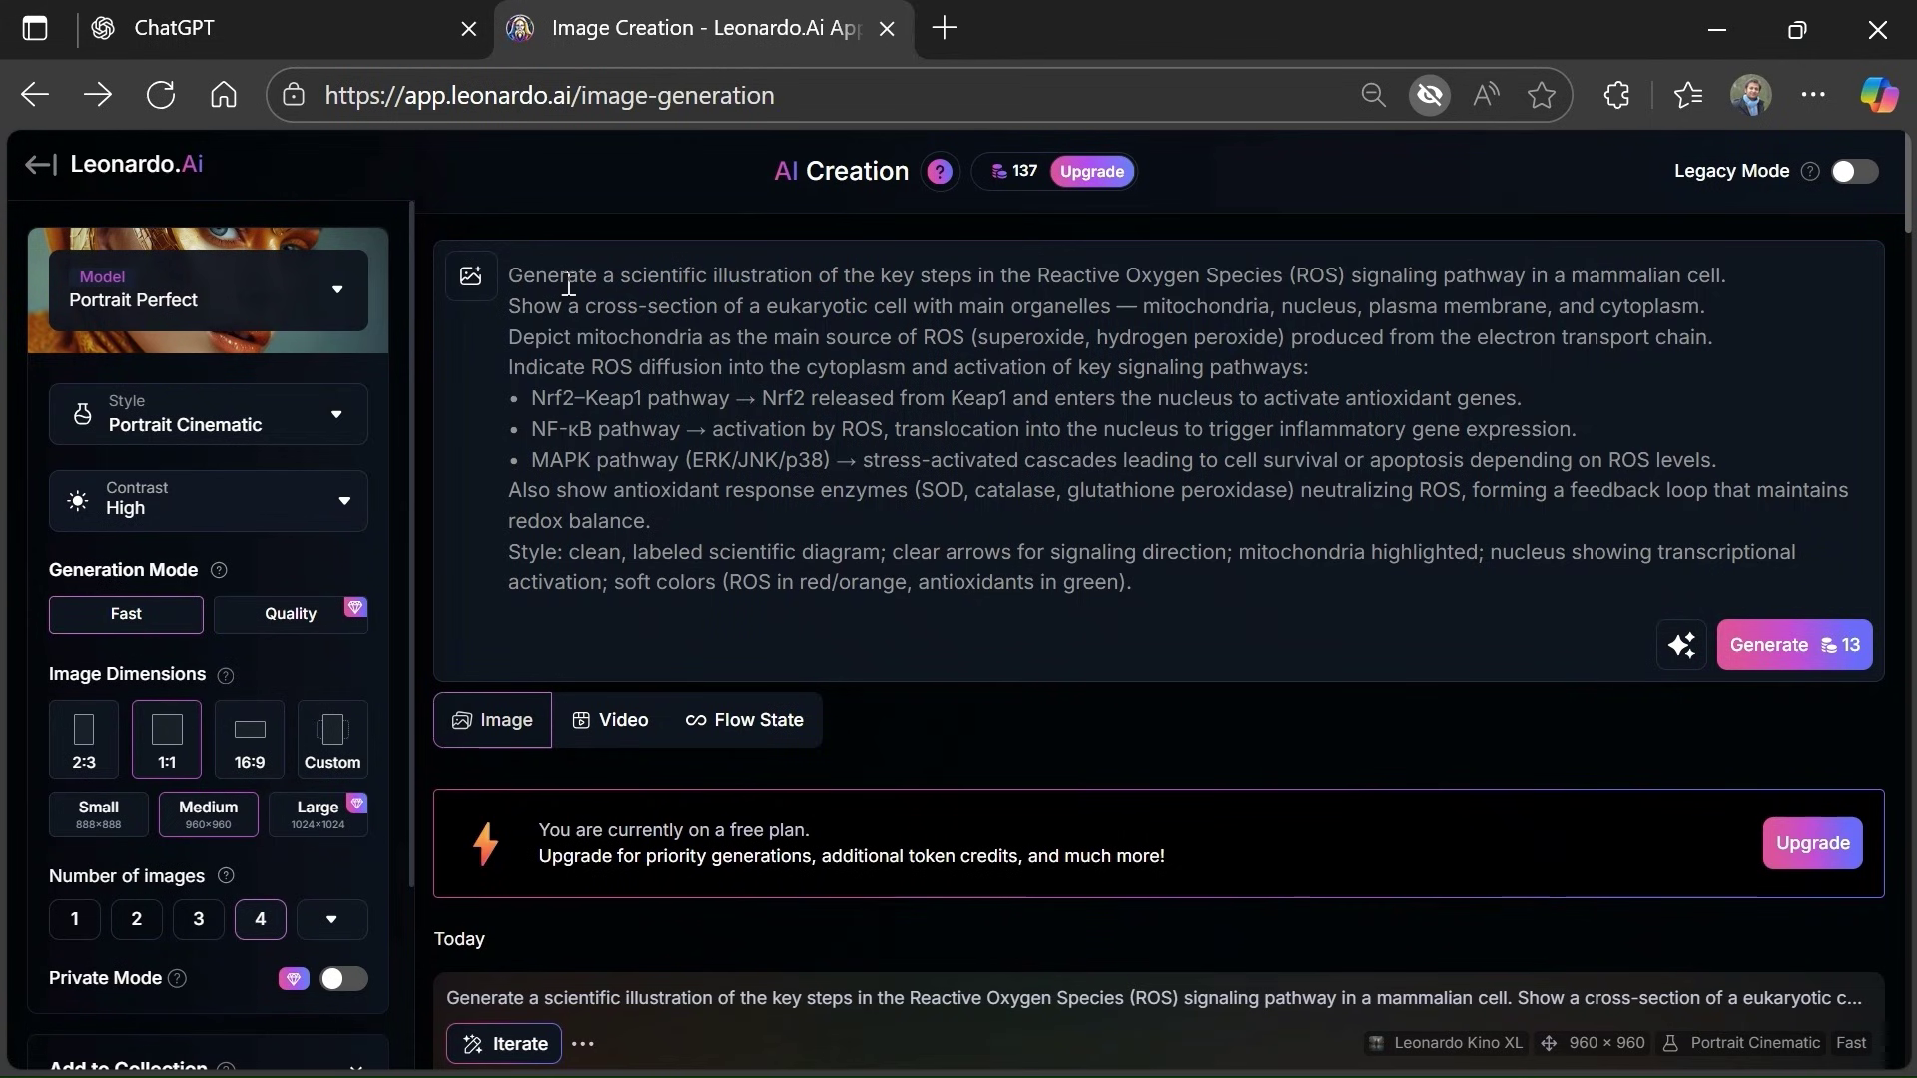
pyautogui.moveTo(511, 284); pyautogui.dragTo(1228, 603)
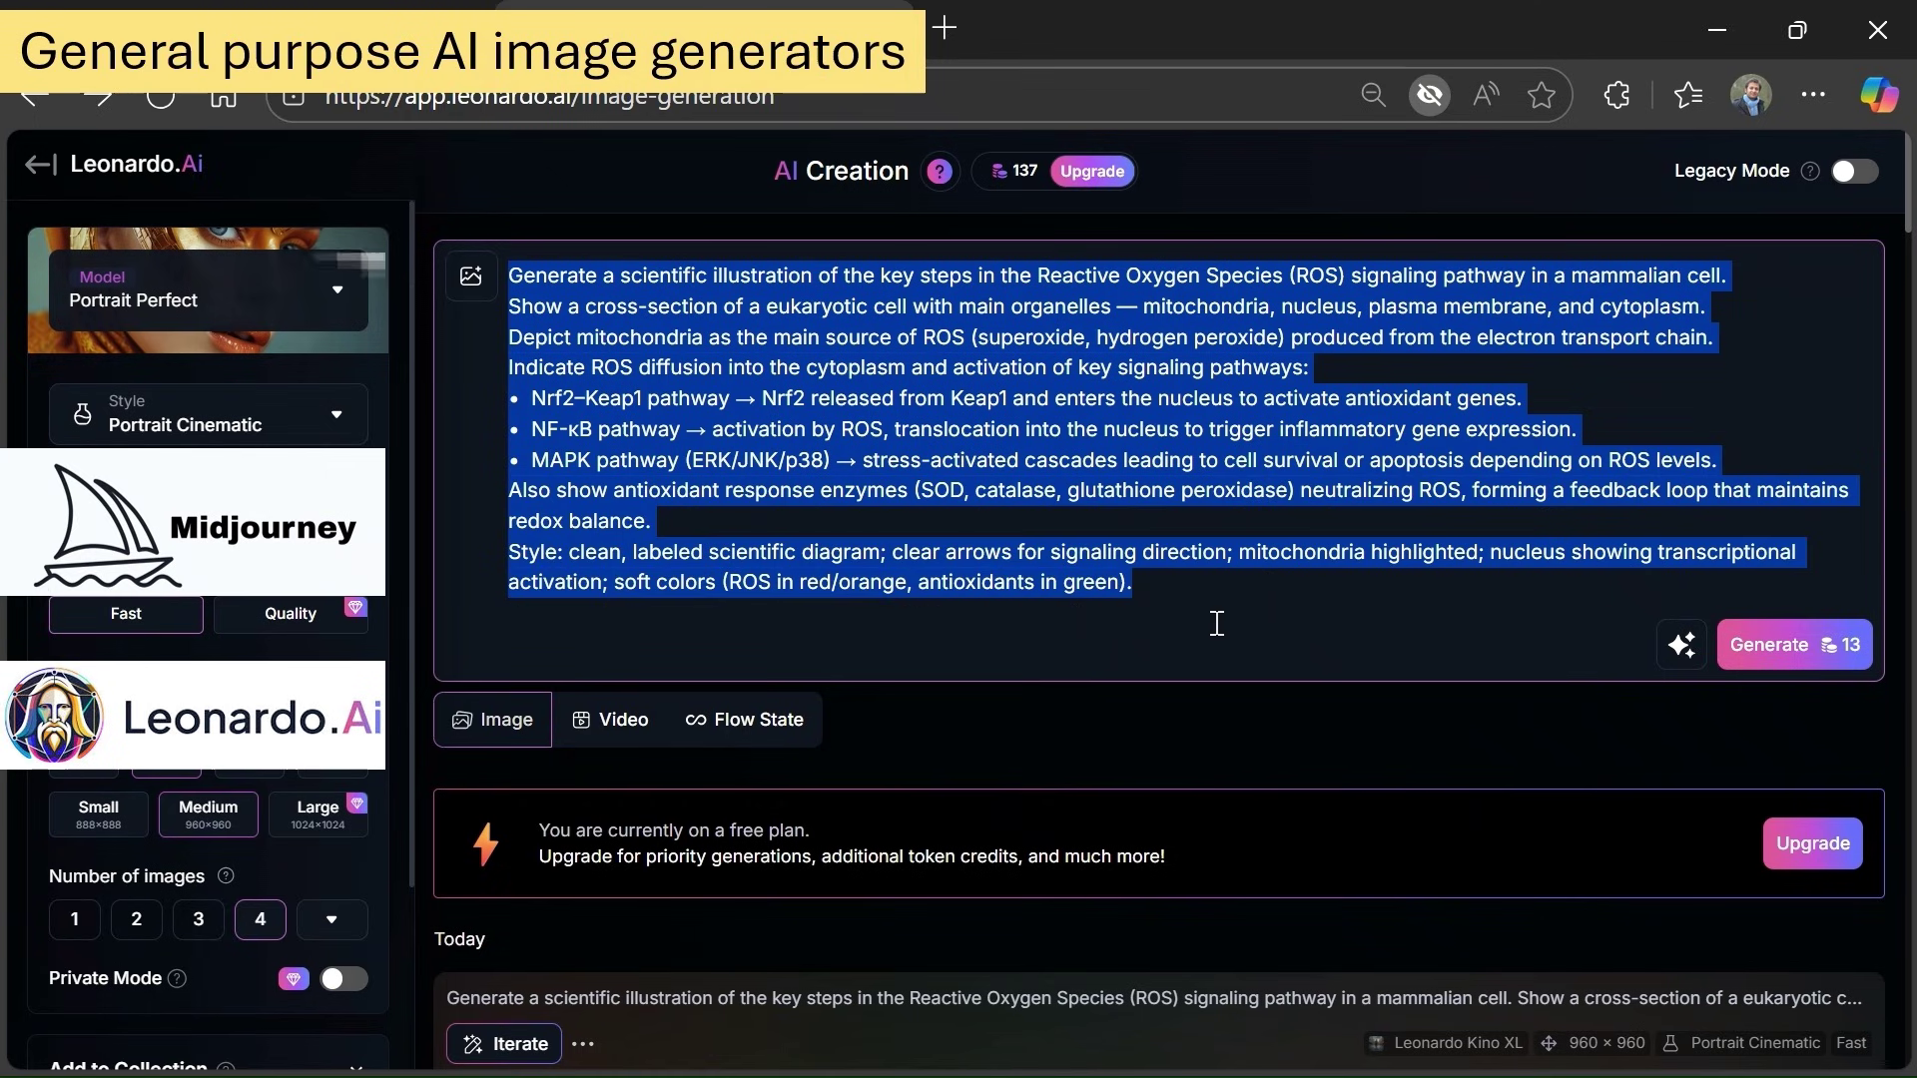
pyautogui.scroll(-3, 1212, 613)
pyautogui.scroll(-3, 1212, 612)
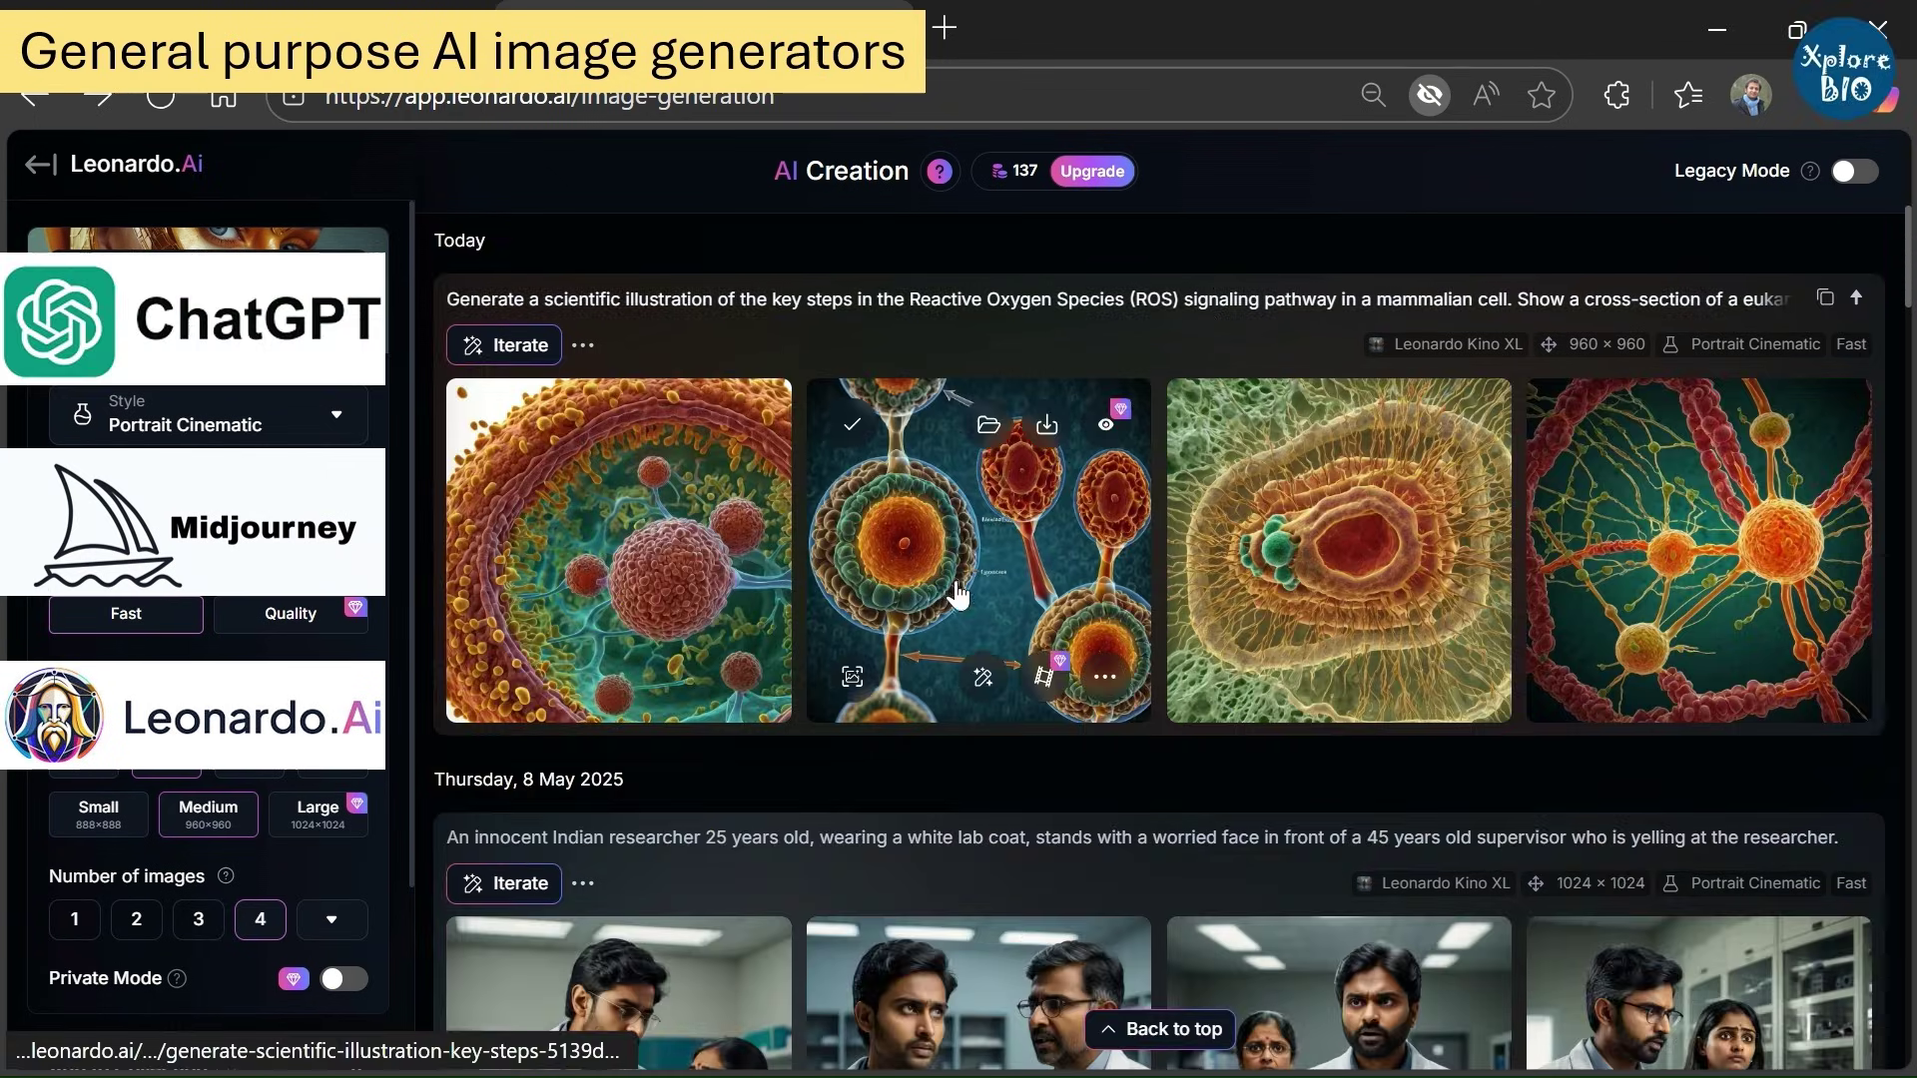
pyautogui.click(974, 544)
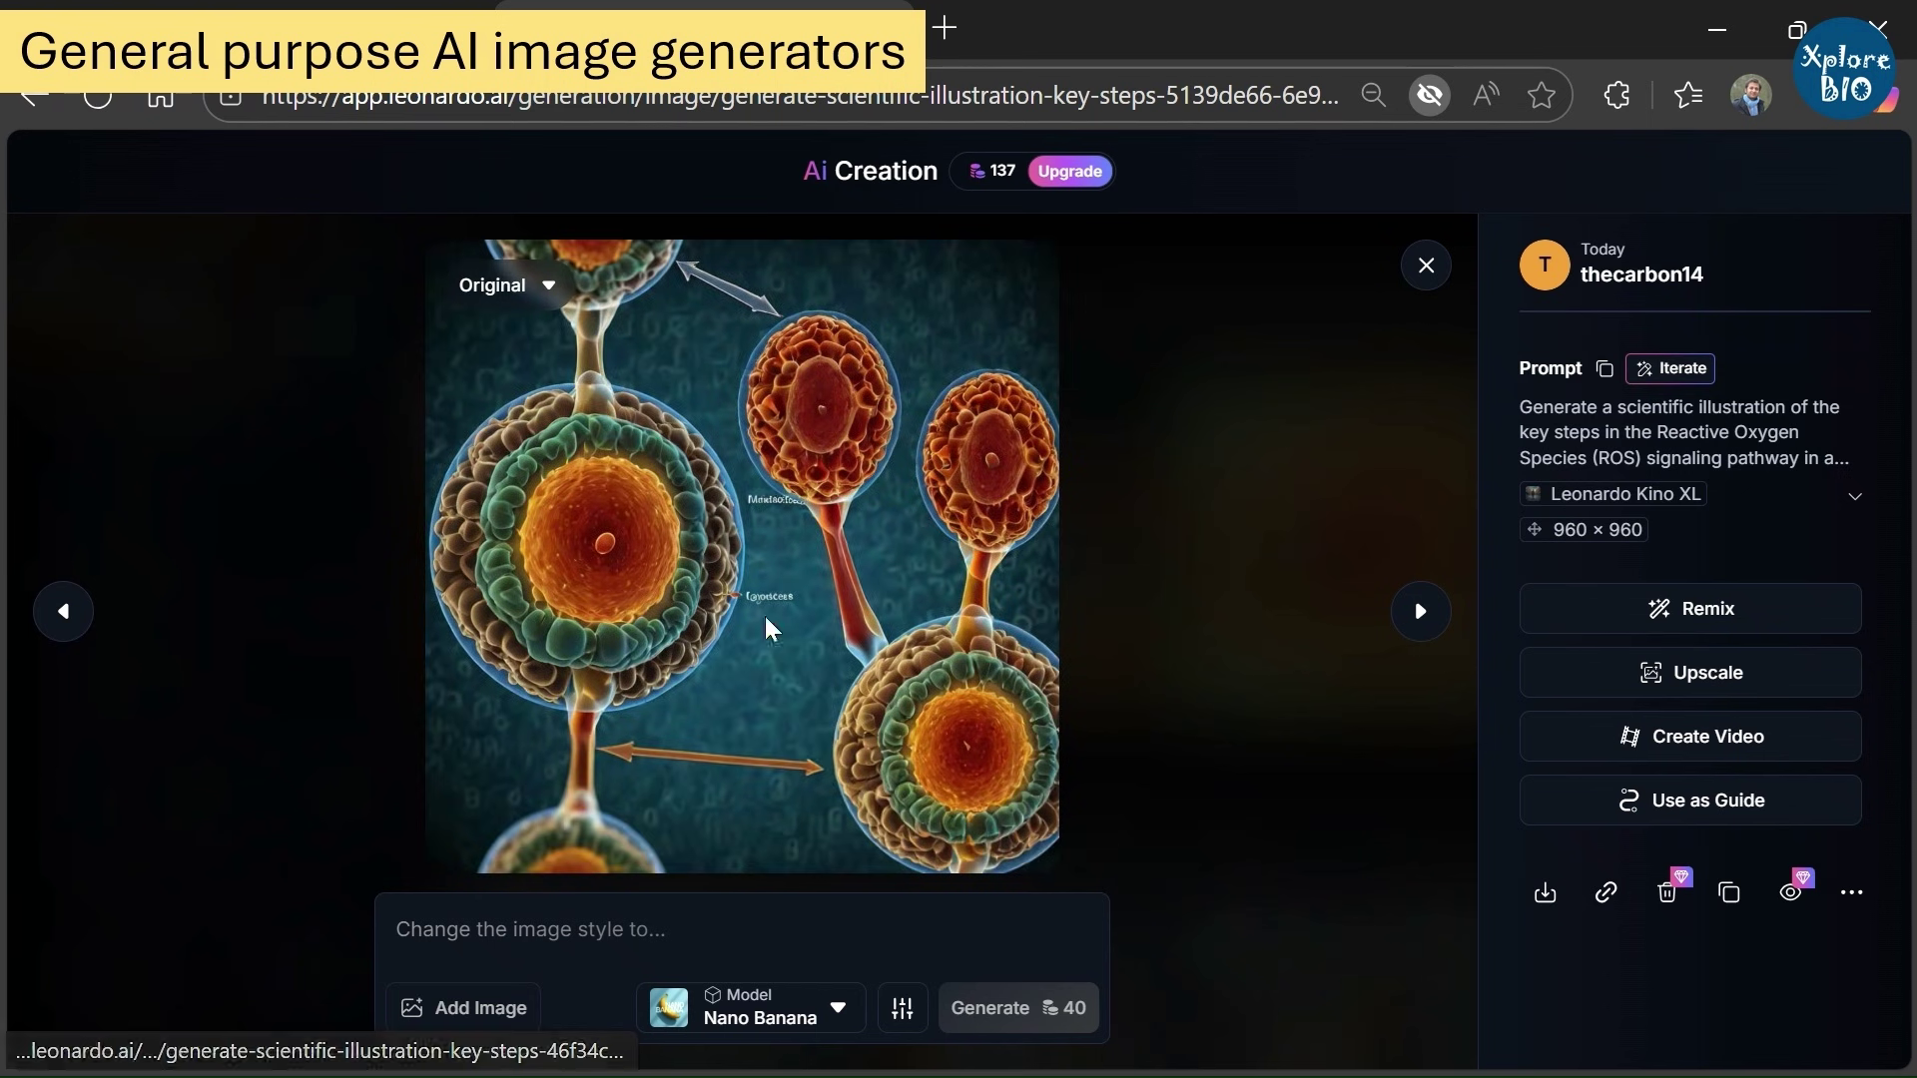
pyautogui.press('Escape')
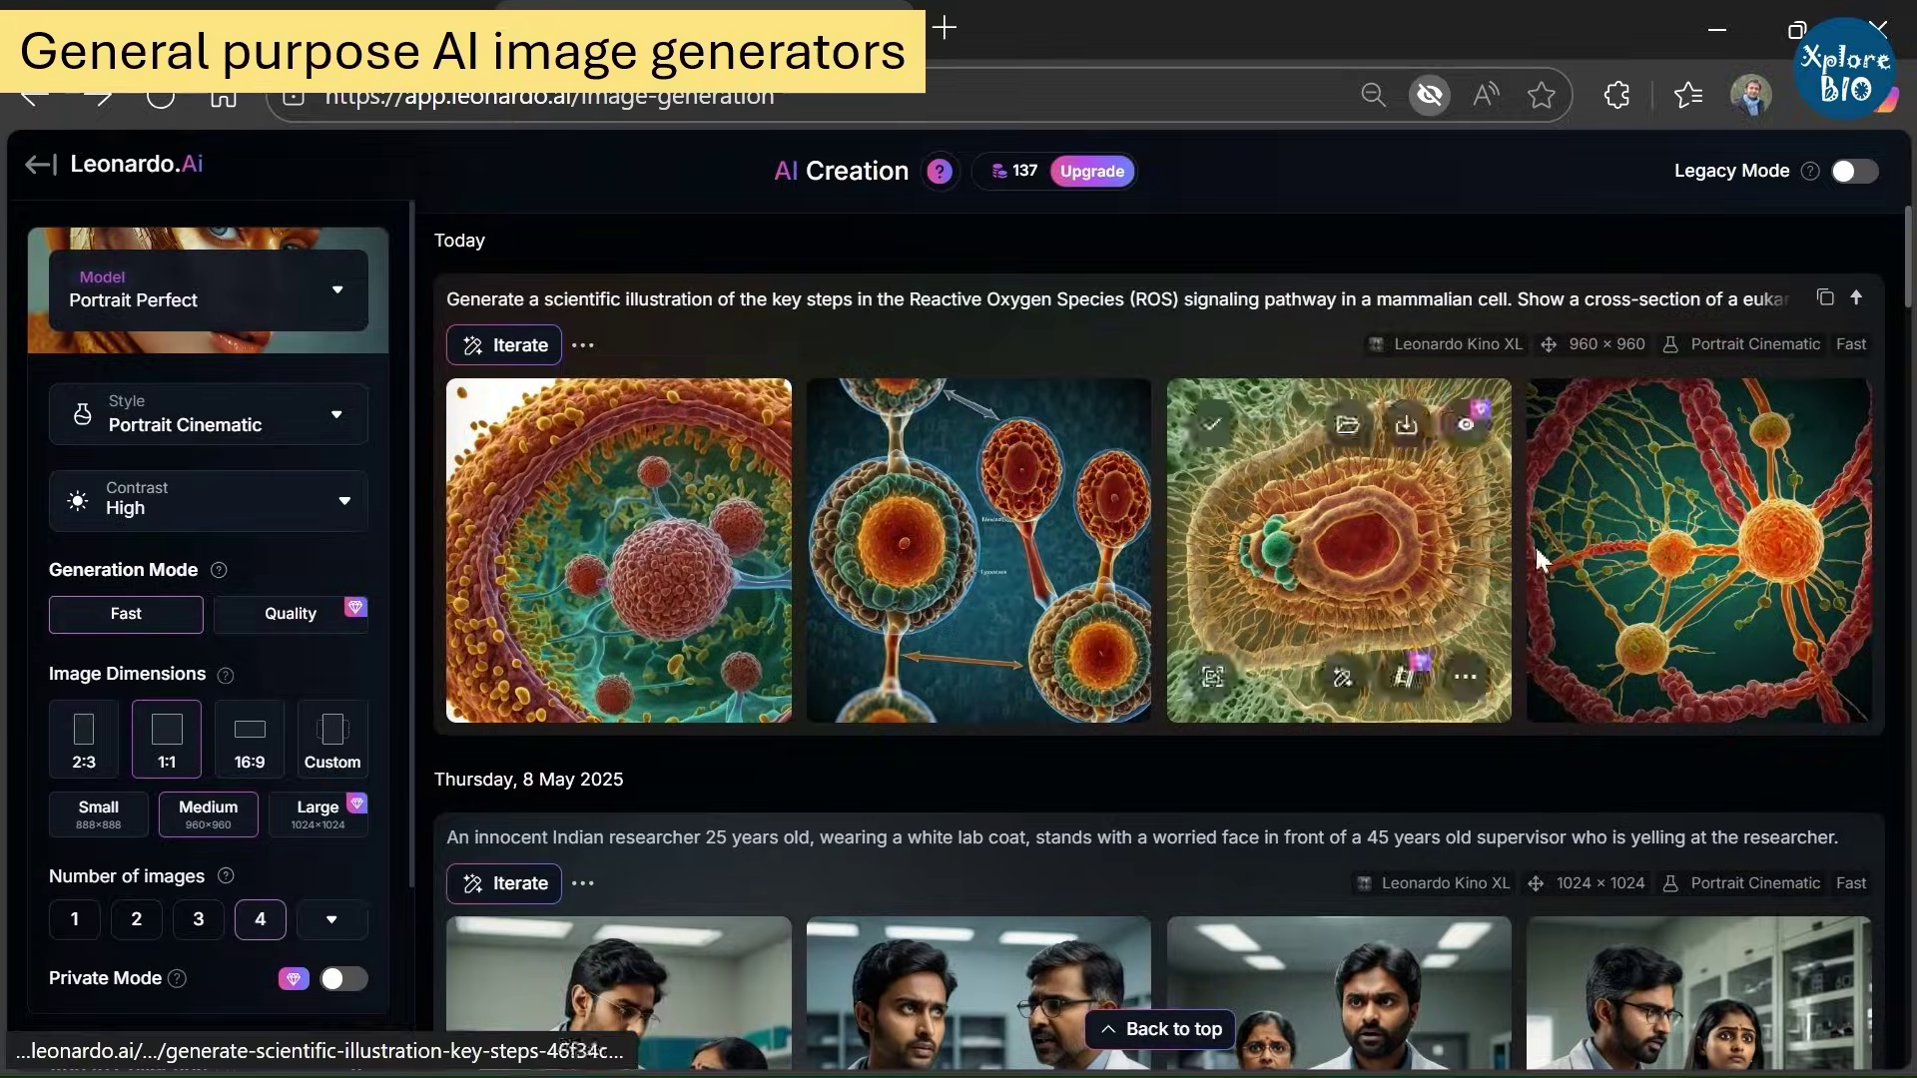
pyautogui.click(1597, 556)
pyautogui.click(1597, 556)
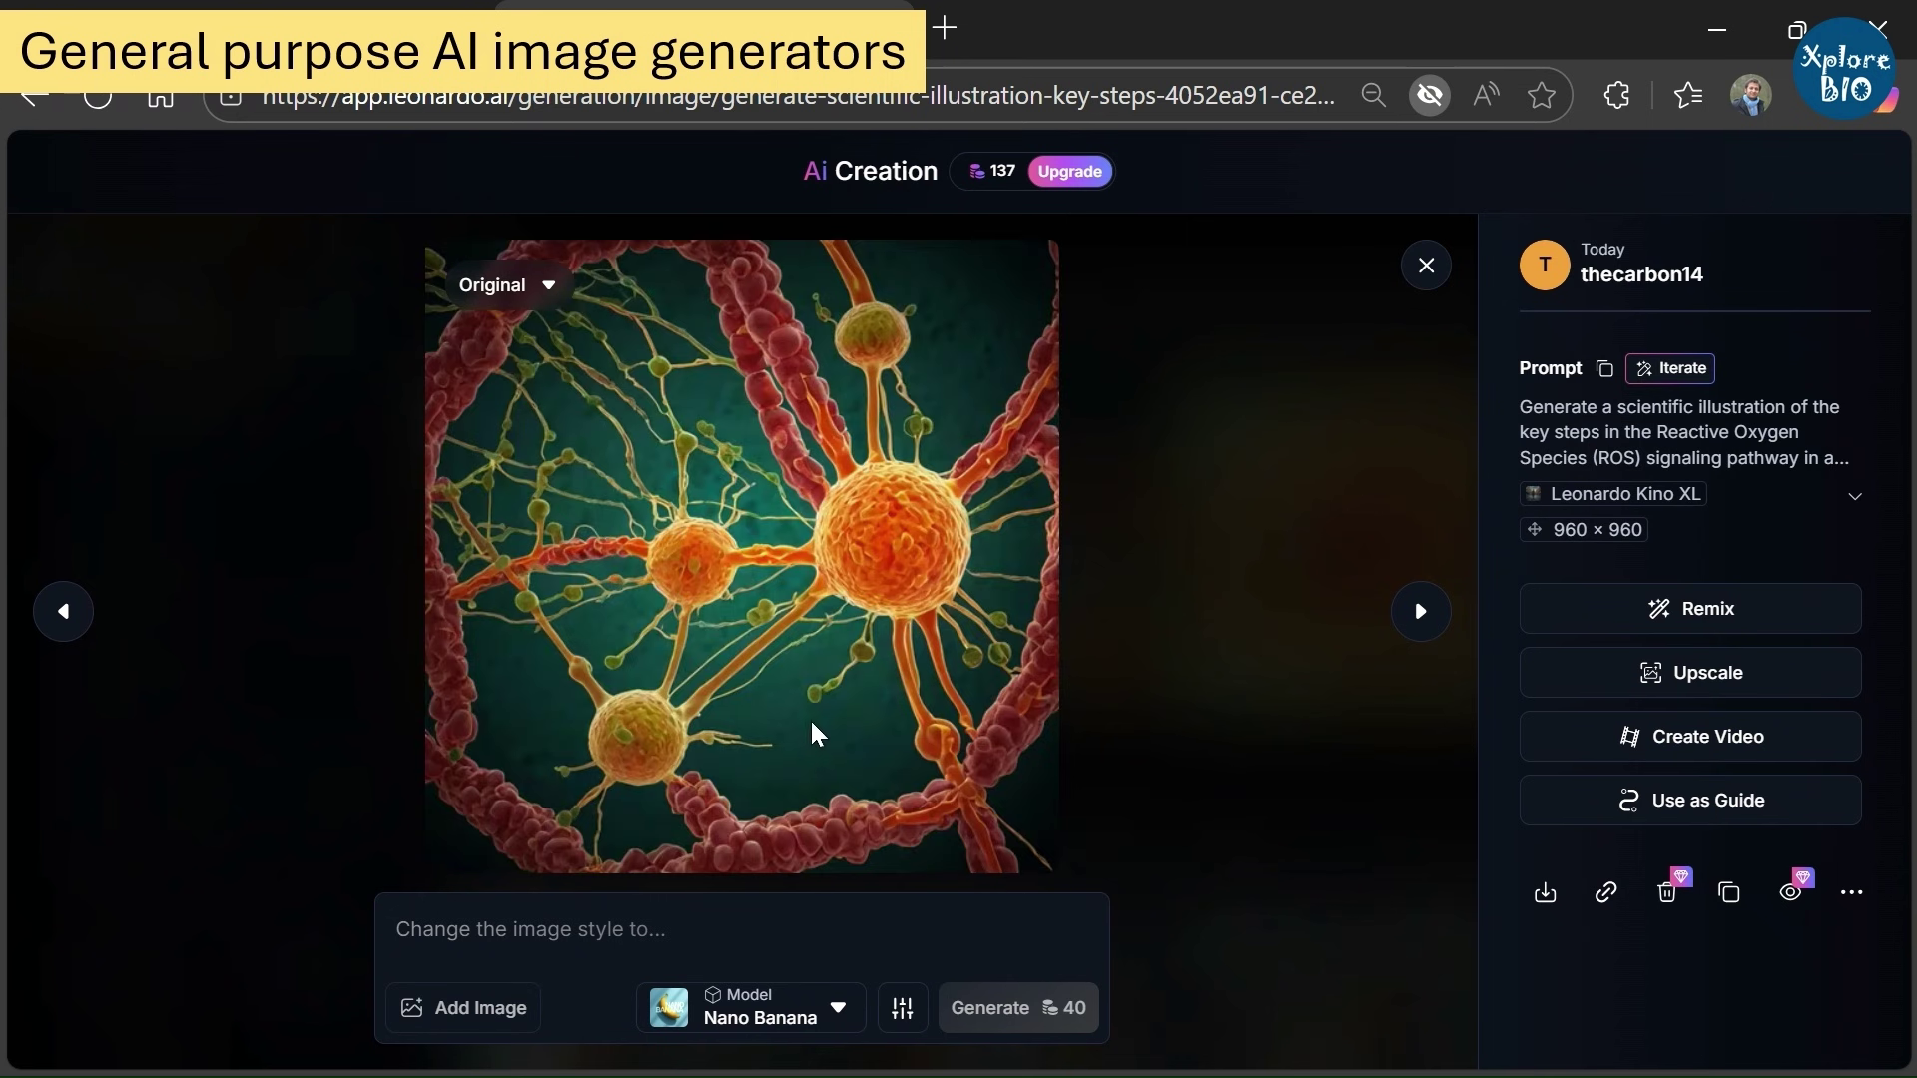
pyautogui.press('Escape')
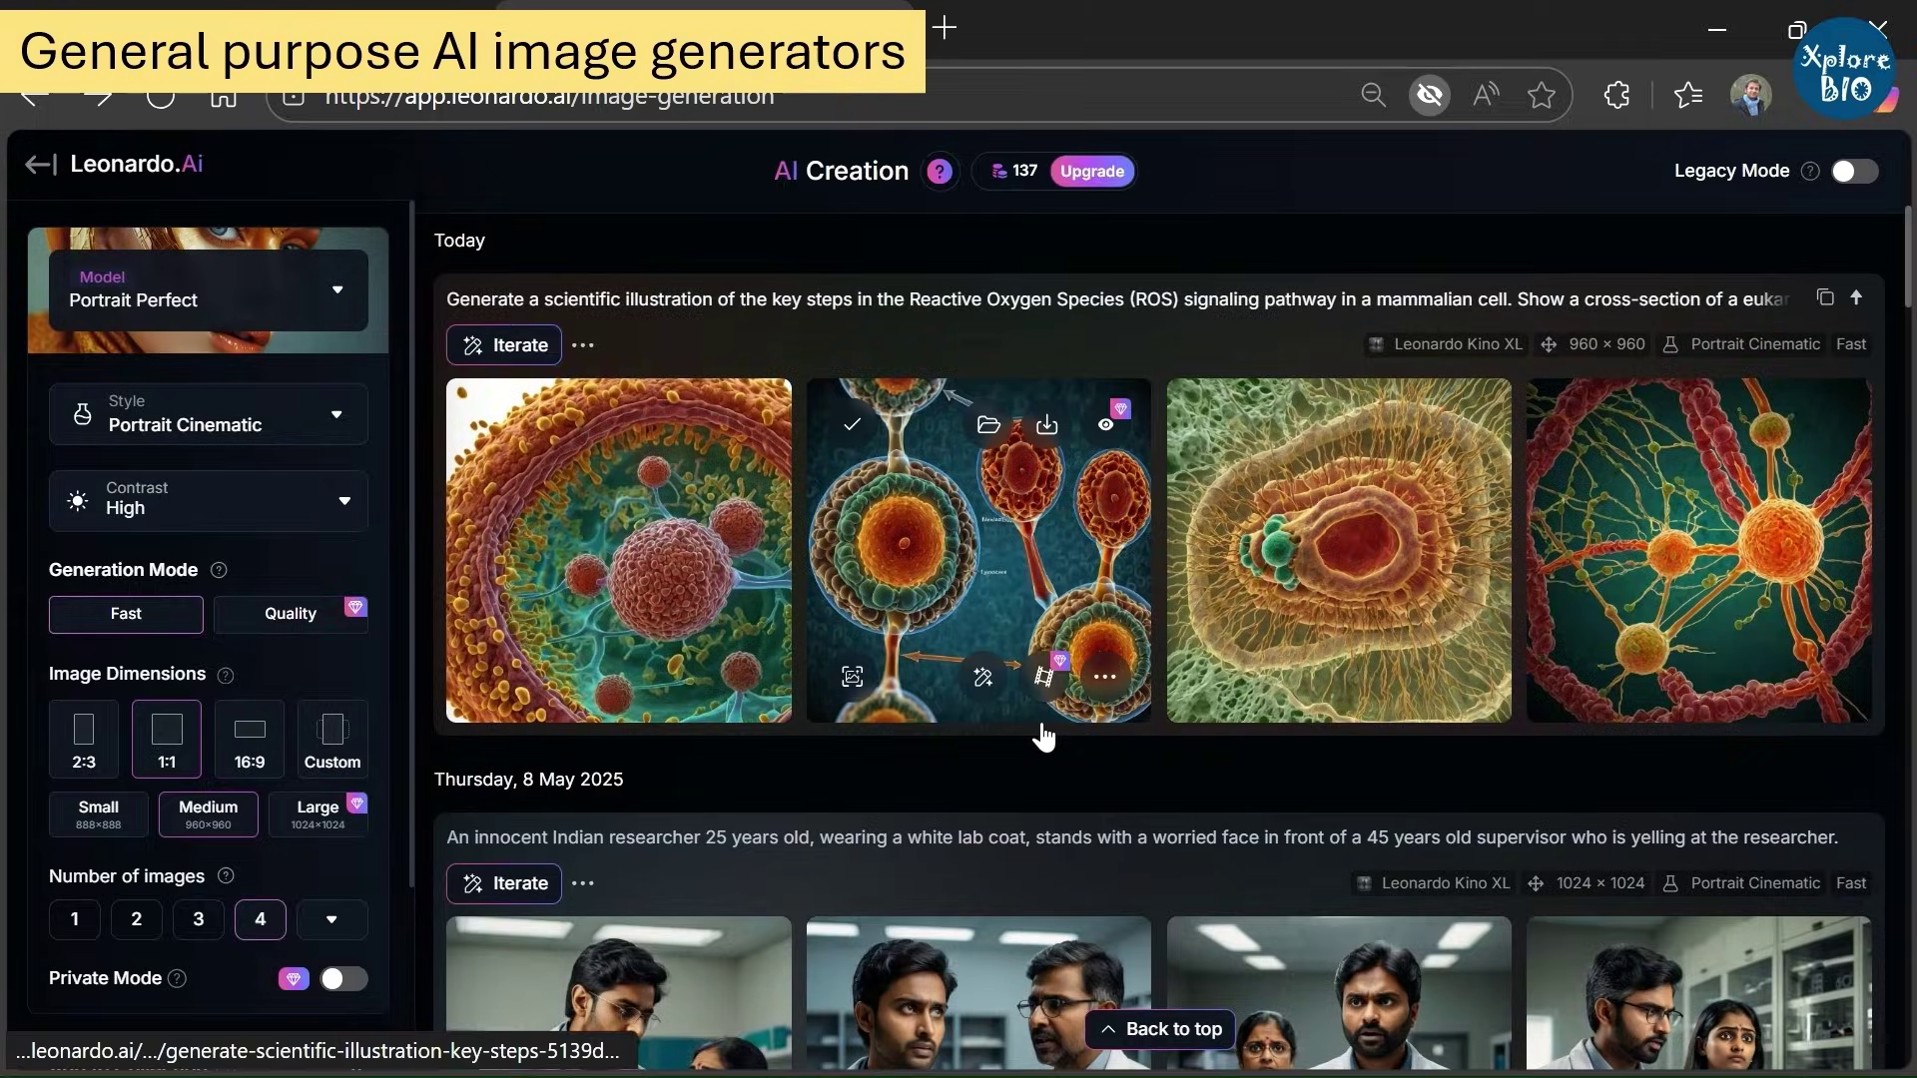
pyautogui.scroll(3, 1041, 718)
pyautogui.scroll(2, 1038, 702)
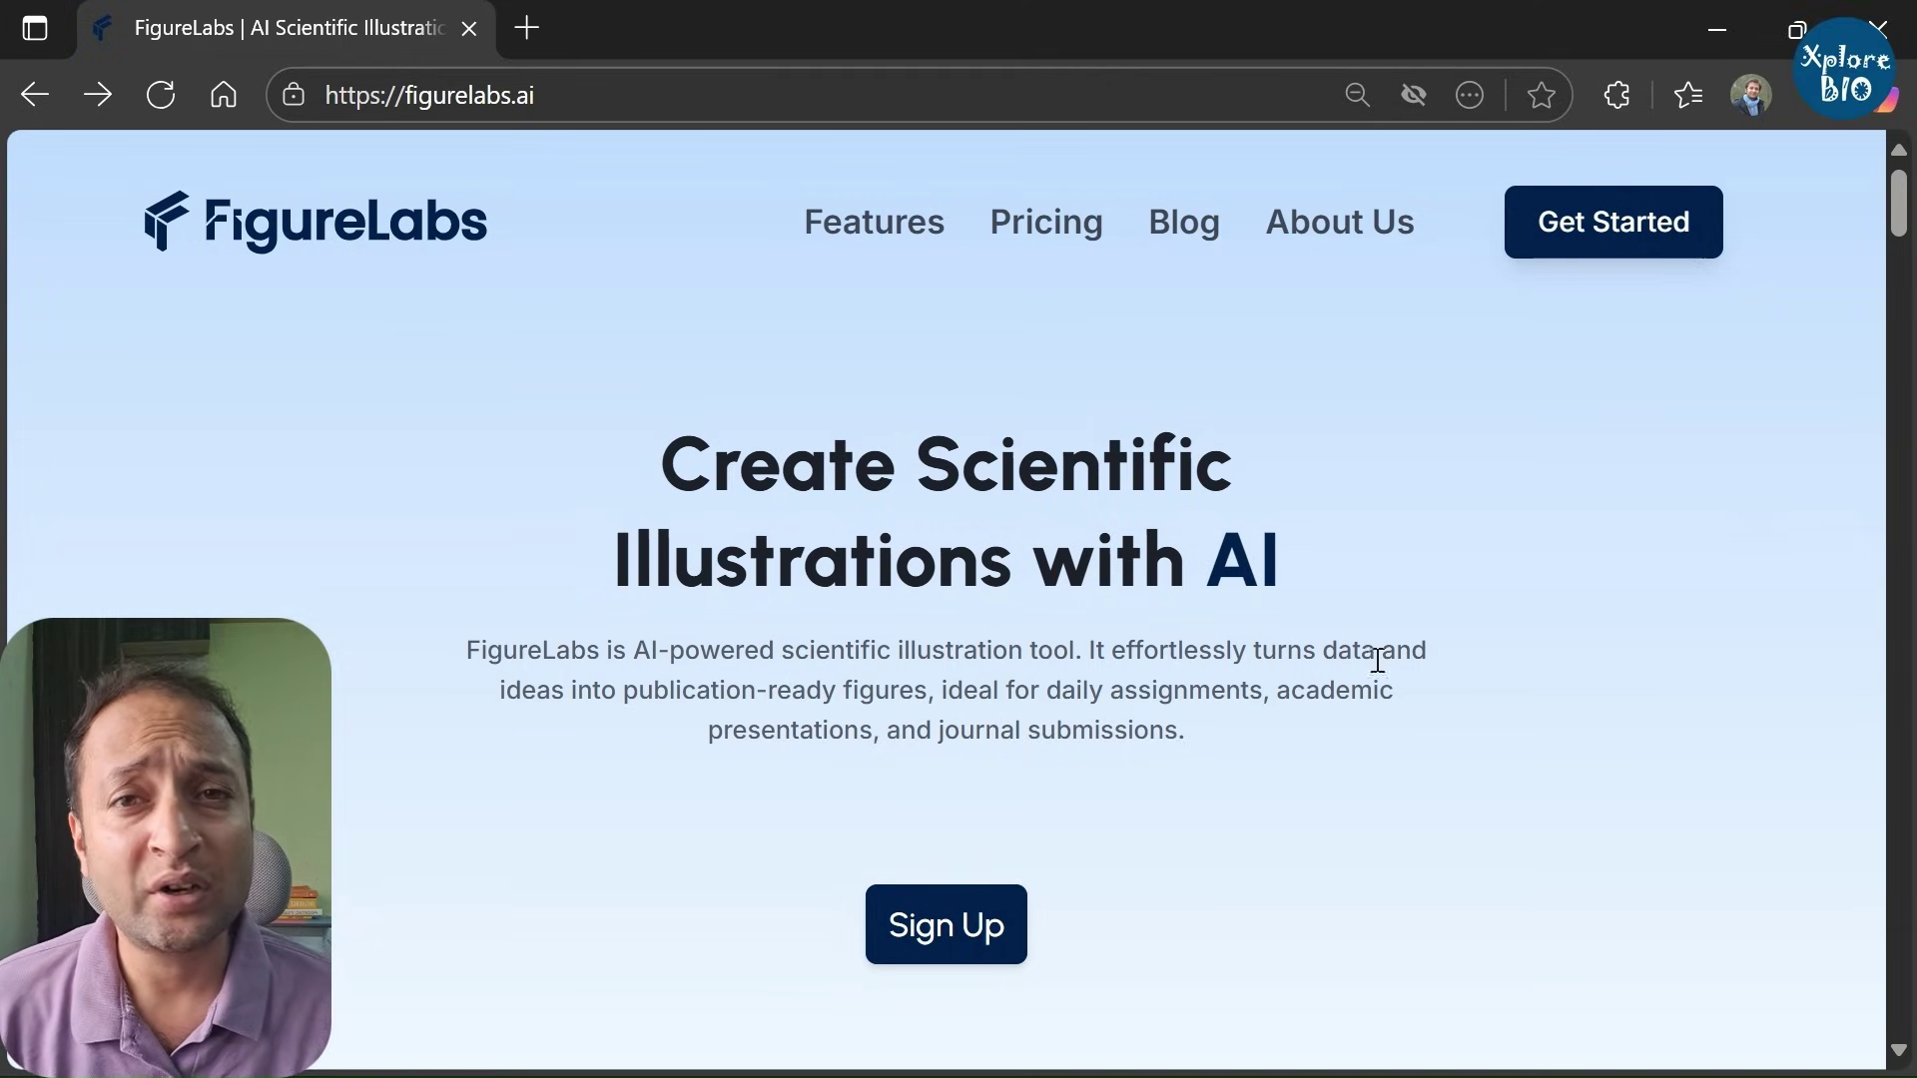
# Scroll through the figurelabs.ai homepage feature cards and the AI Superpowers example gallery
pyautogui.scroll(-10, 1164, 710)
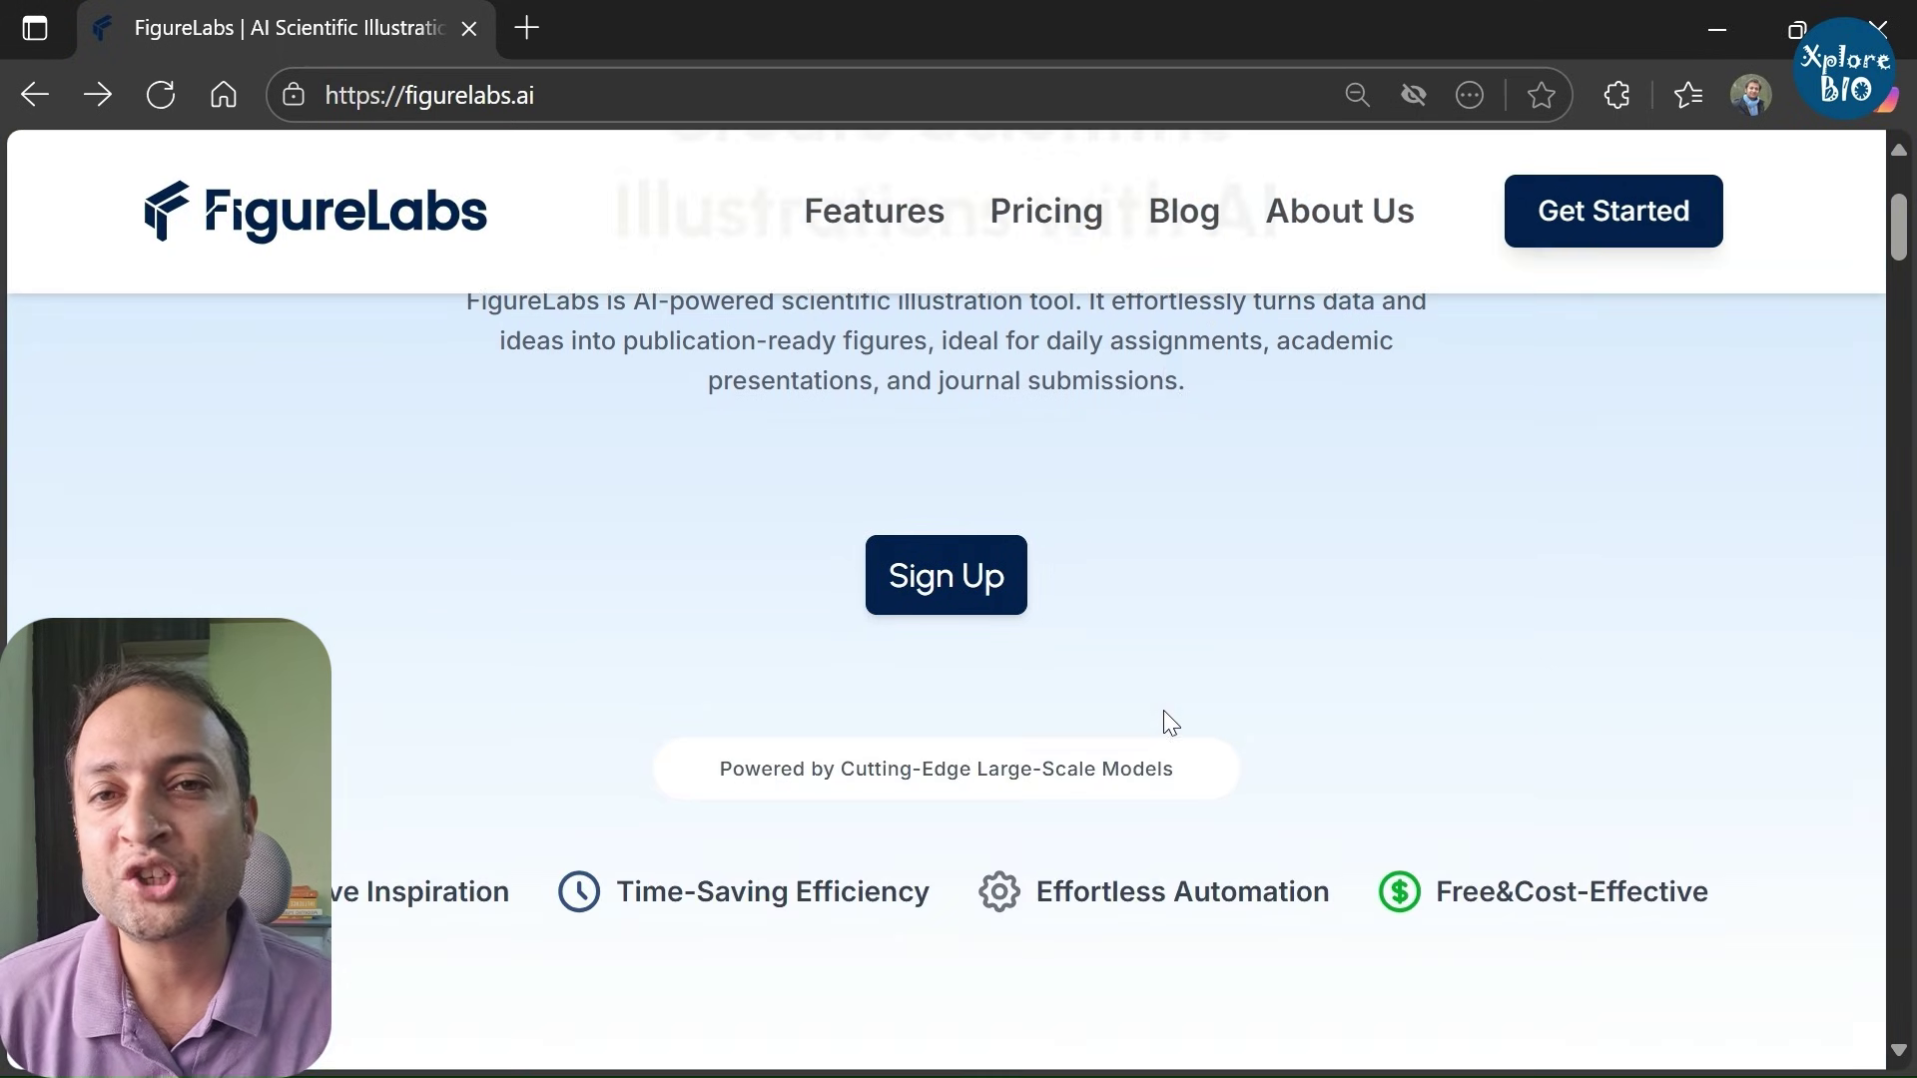
pyautogui.scroll(-12, 1159, 701)
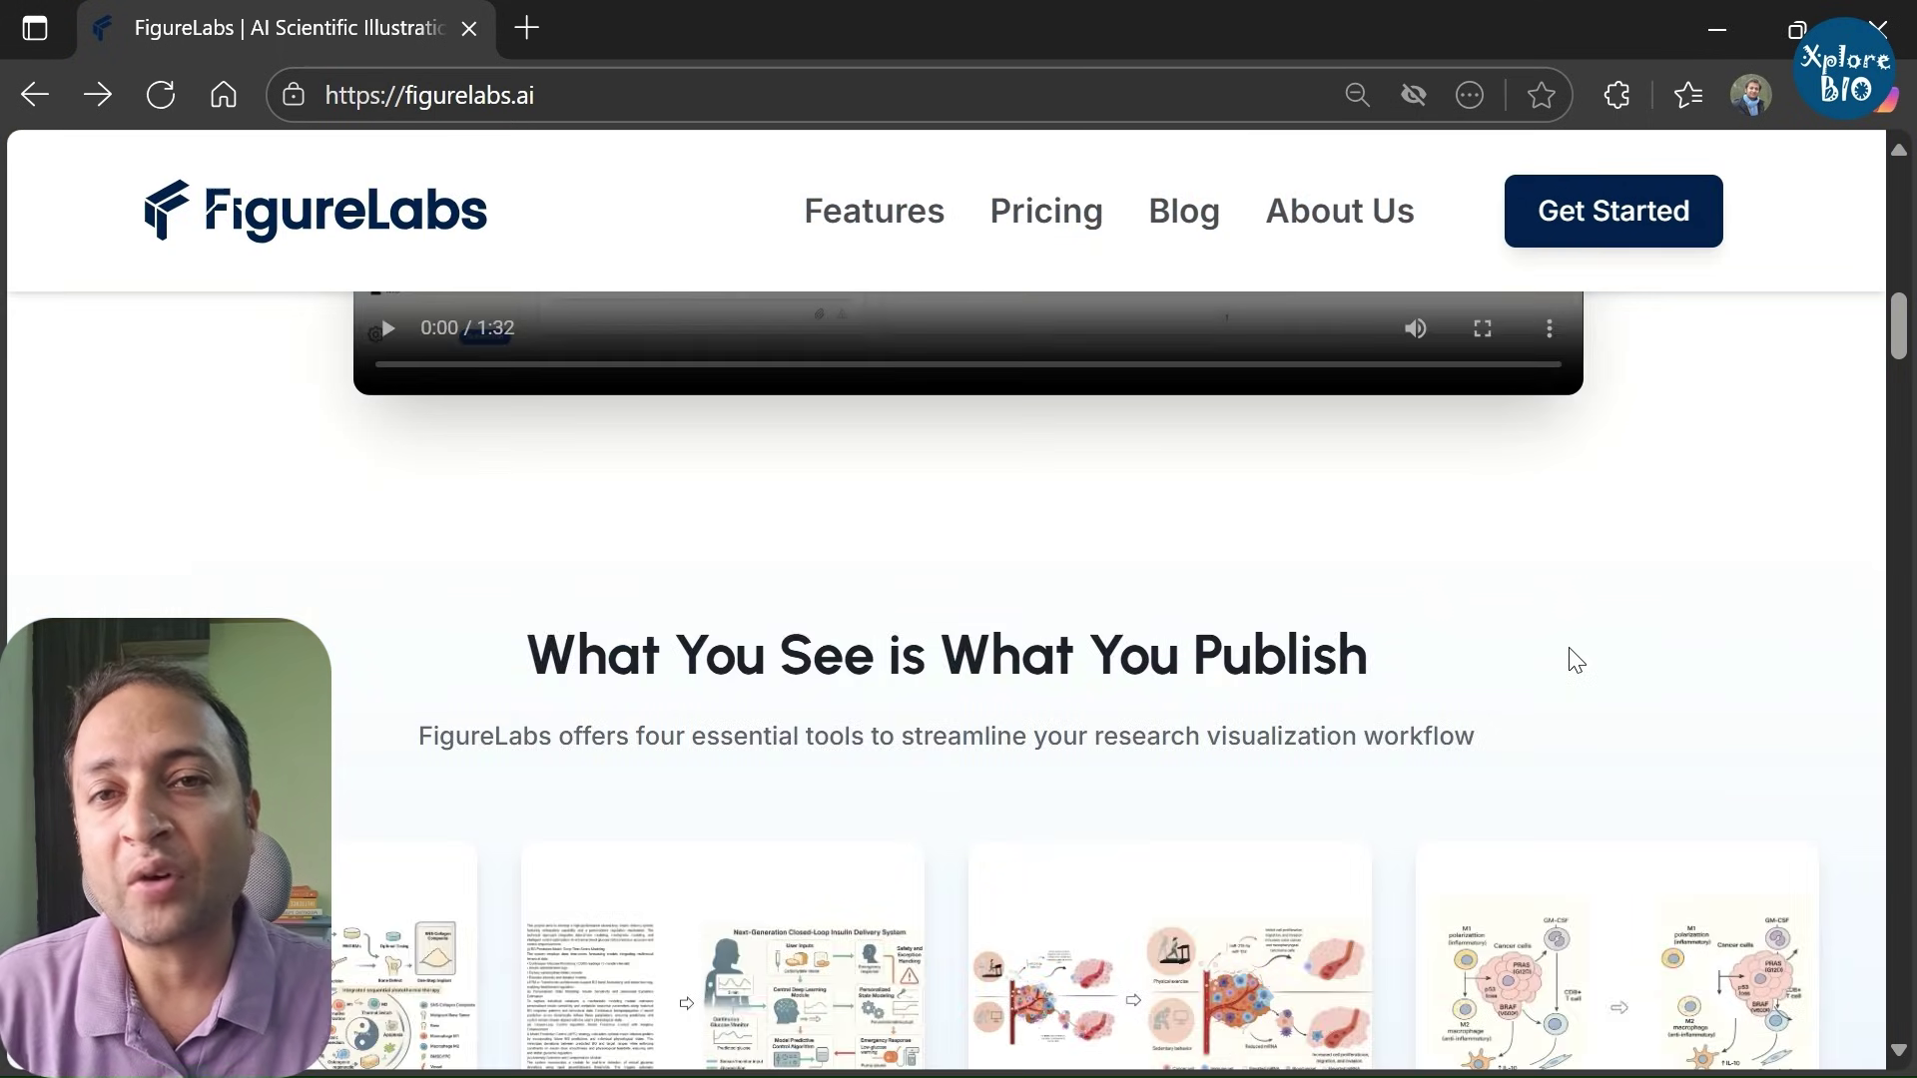
pyautogui.scroll(1, 932, 761)
pyautogui.scroll(-8, 479, 783)
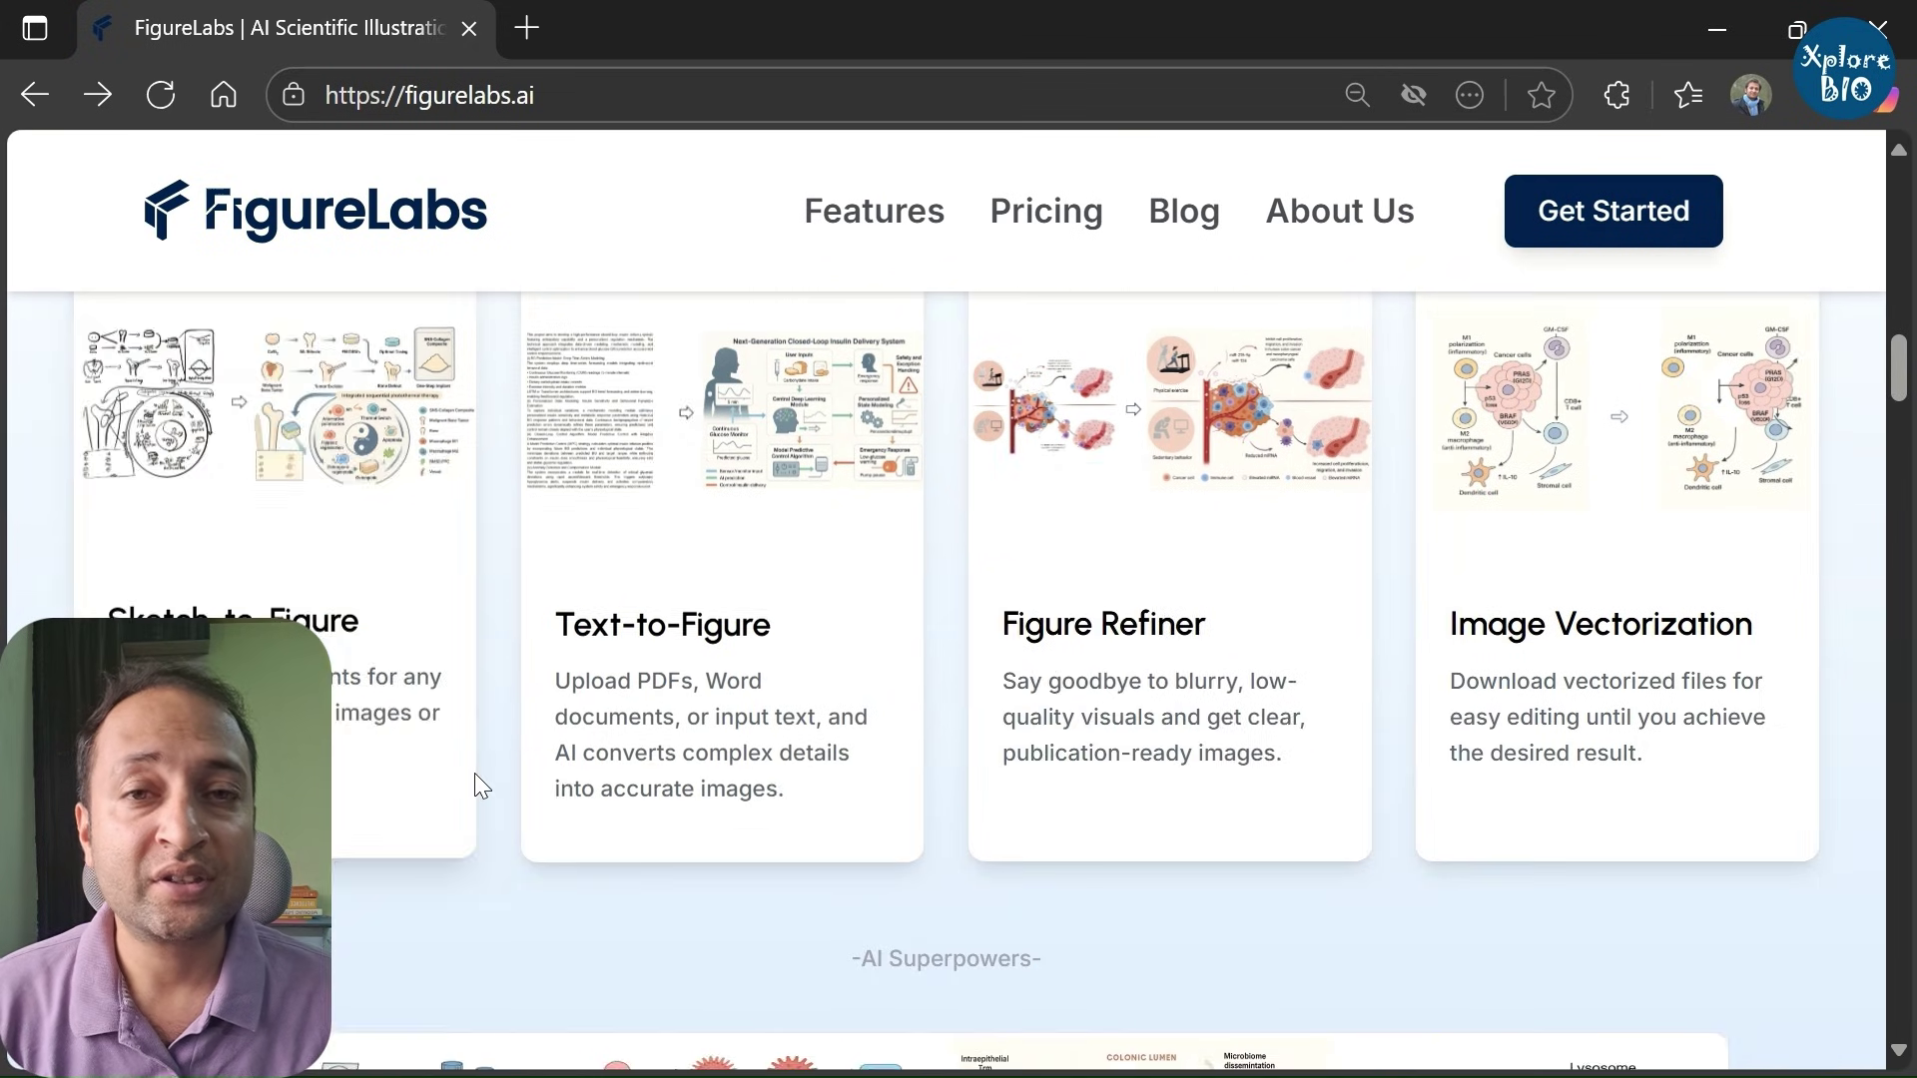
pyautogui.scroll(-3, 477, 787)
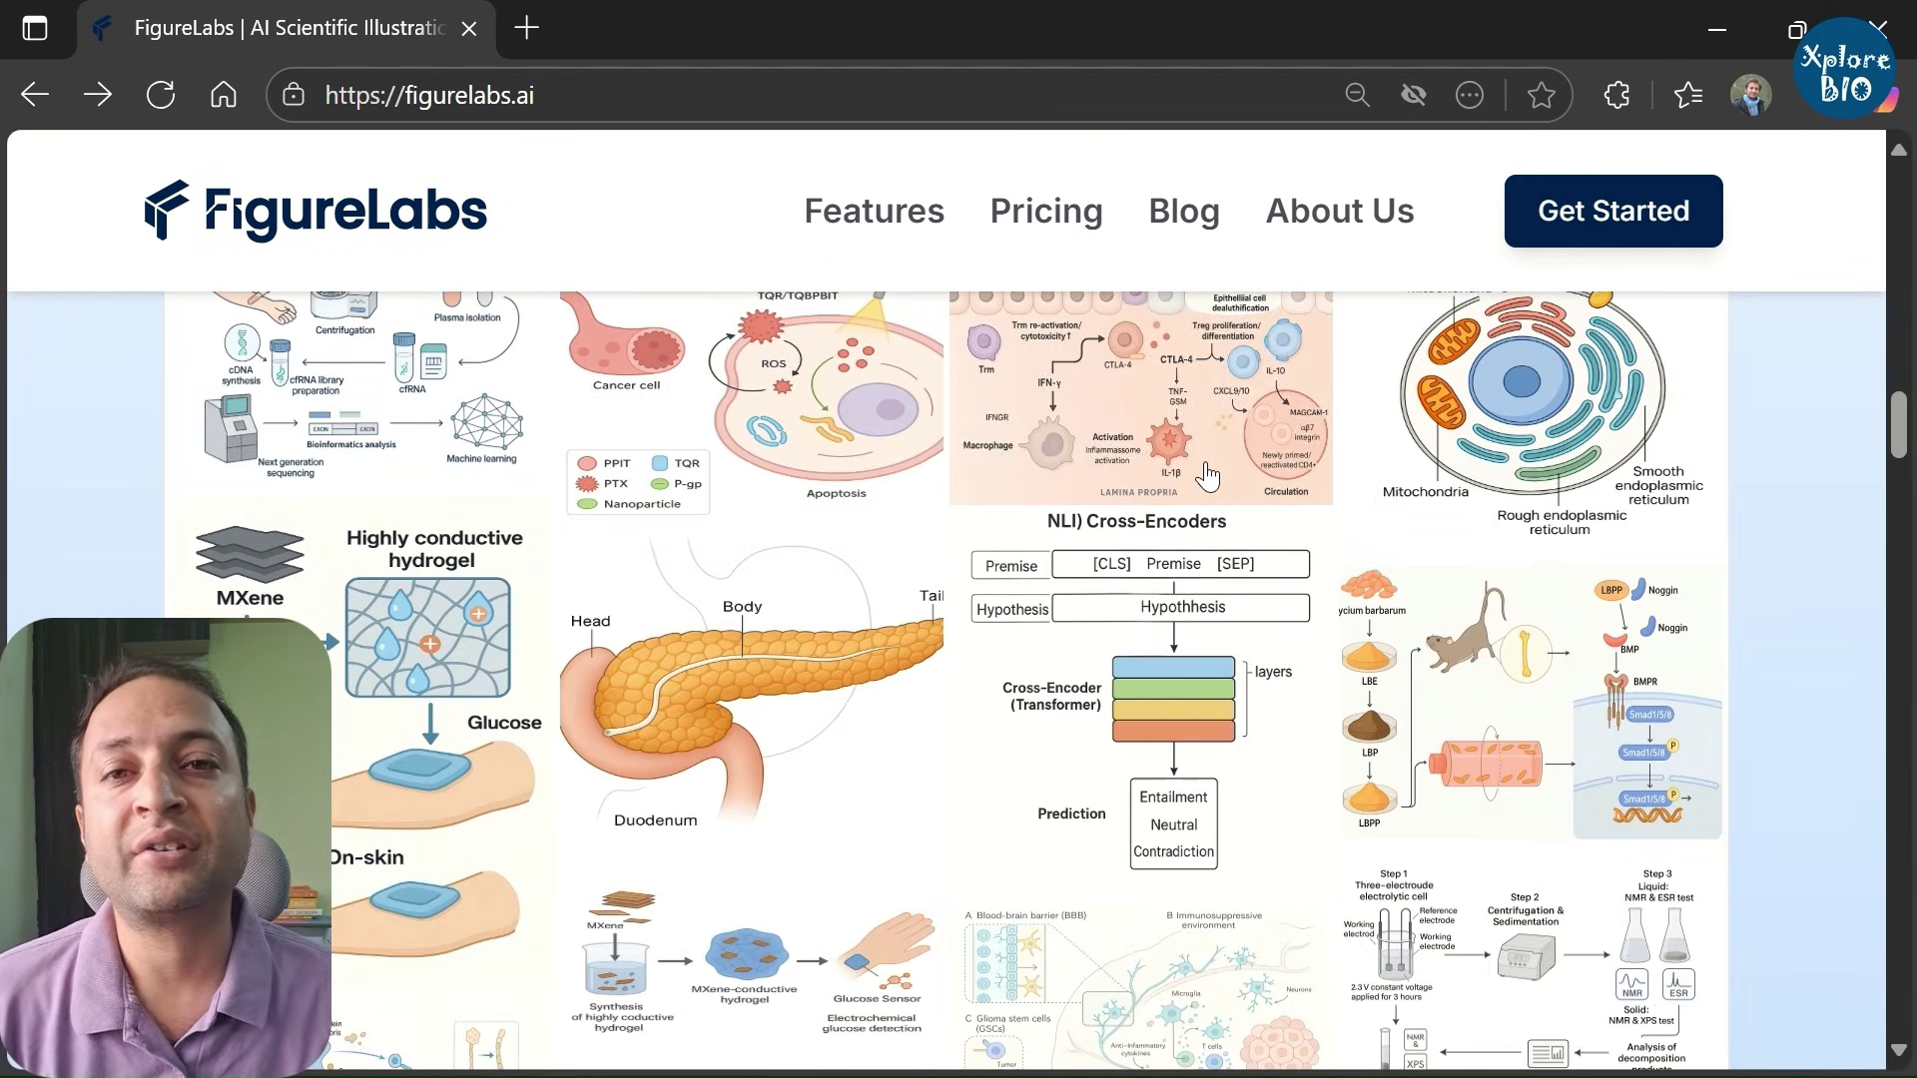
pyautogui.scroll(-2, 1409, 634)
pyautogui.scroll(-2, 1410, 635)
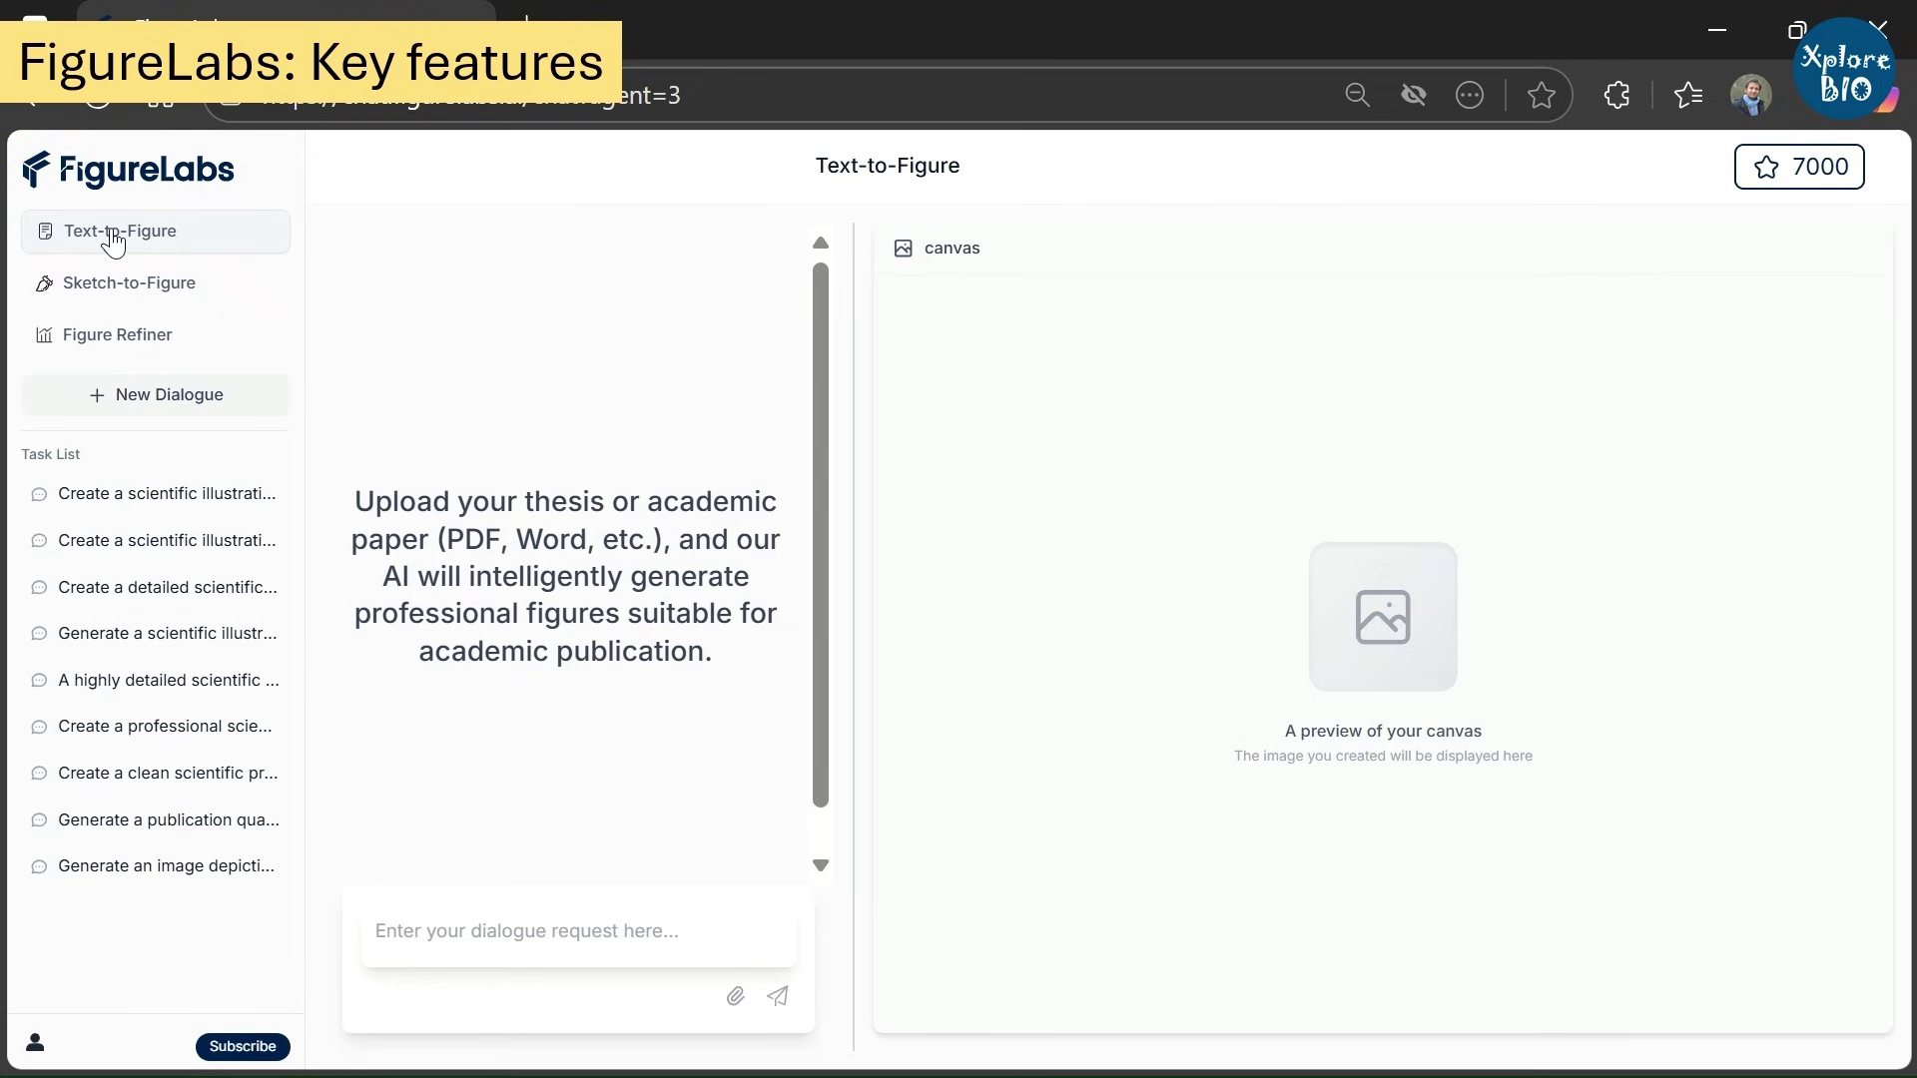
# Visit Sketch-to-Figure and Figure Refiner, cancel the figure upload, and return to Text-to-Figure
pyautogui.click(206, 289)
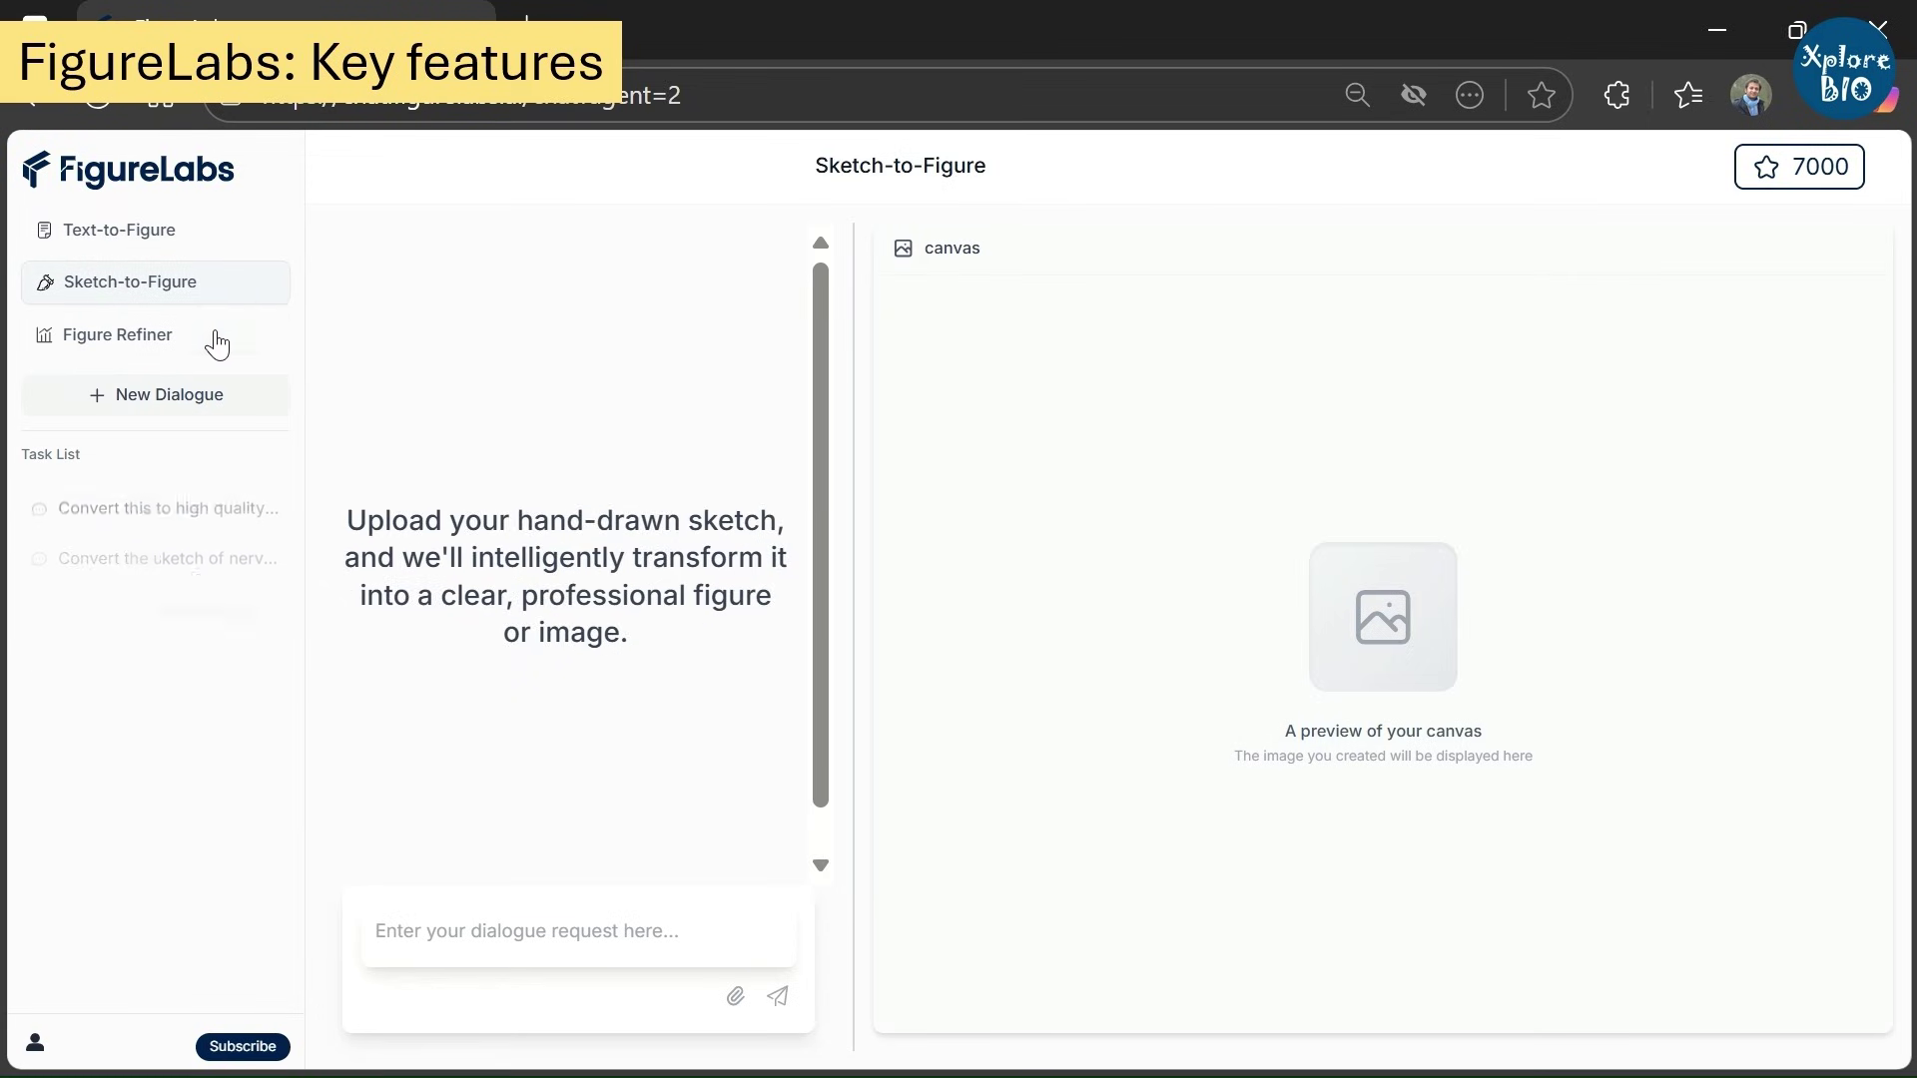
pyautogui.click(82, 339)
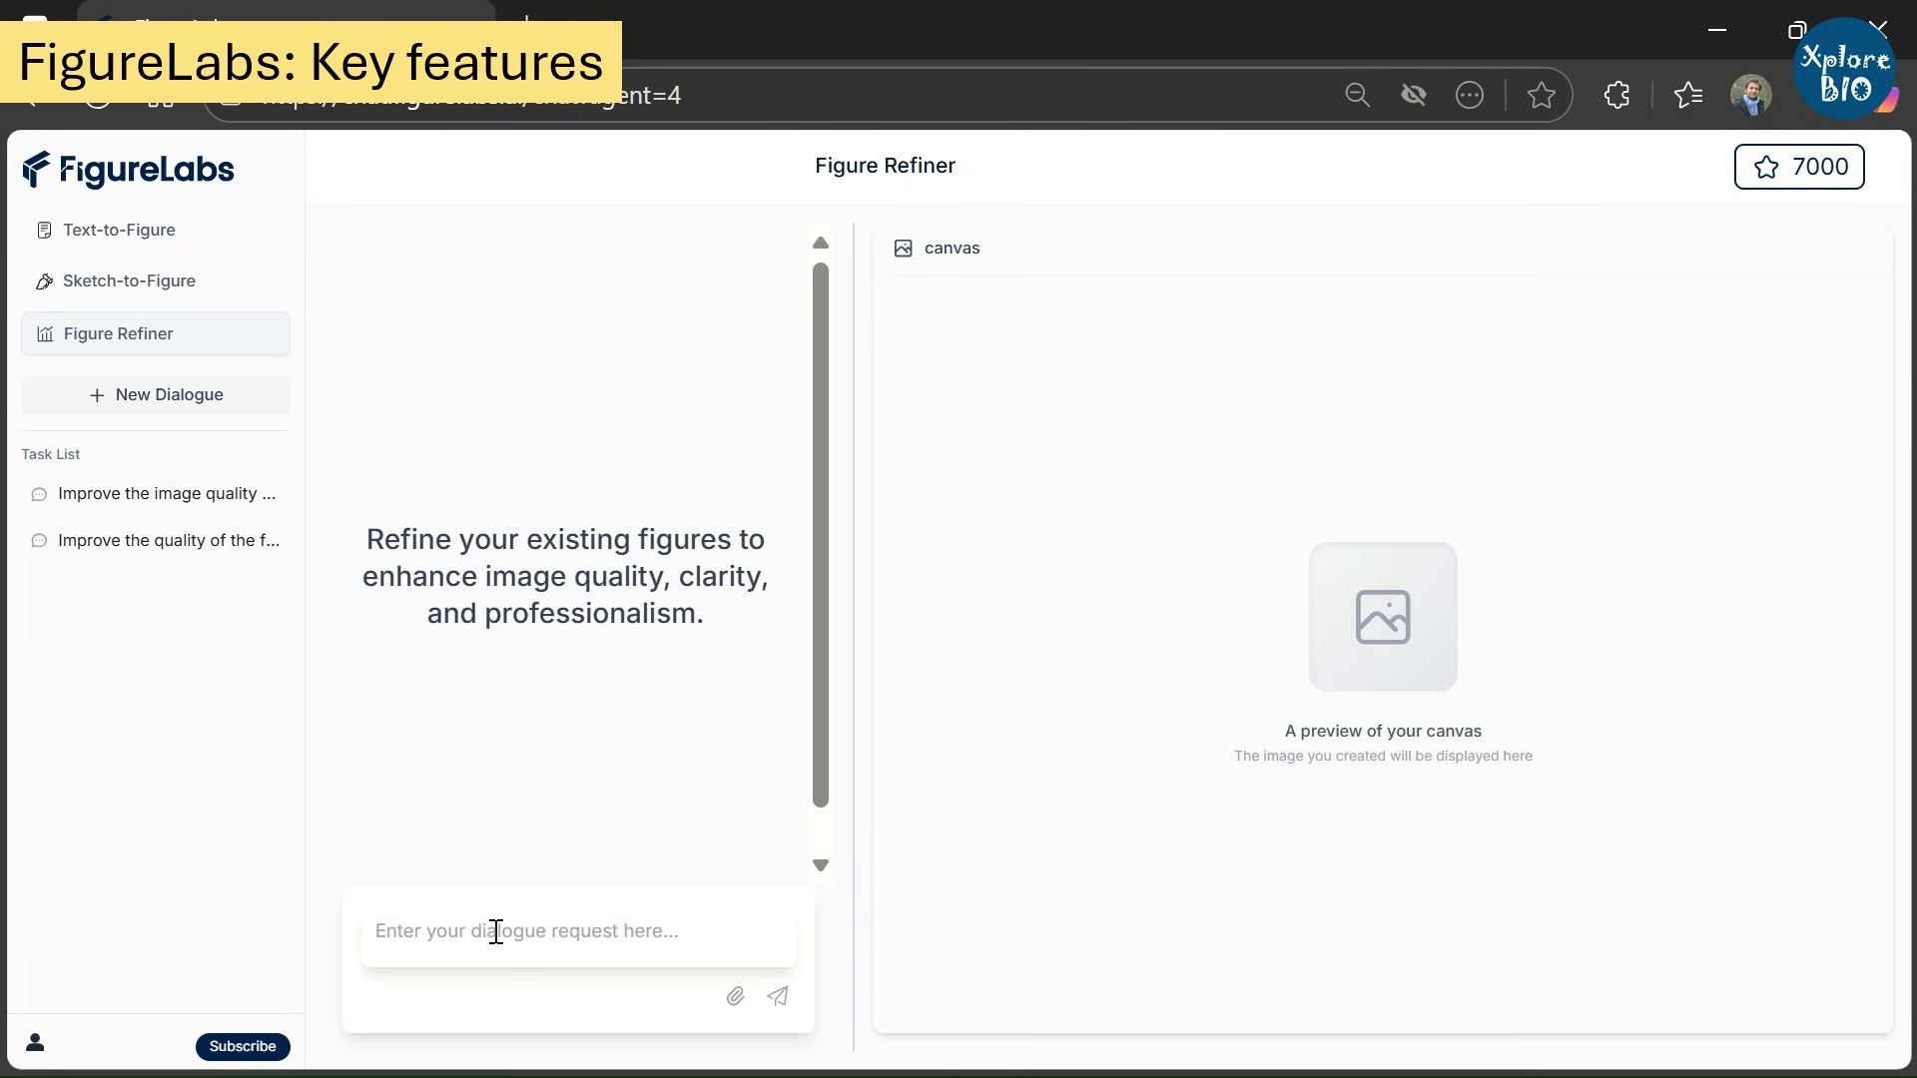
pyautogui.click(743, 999)
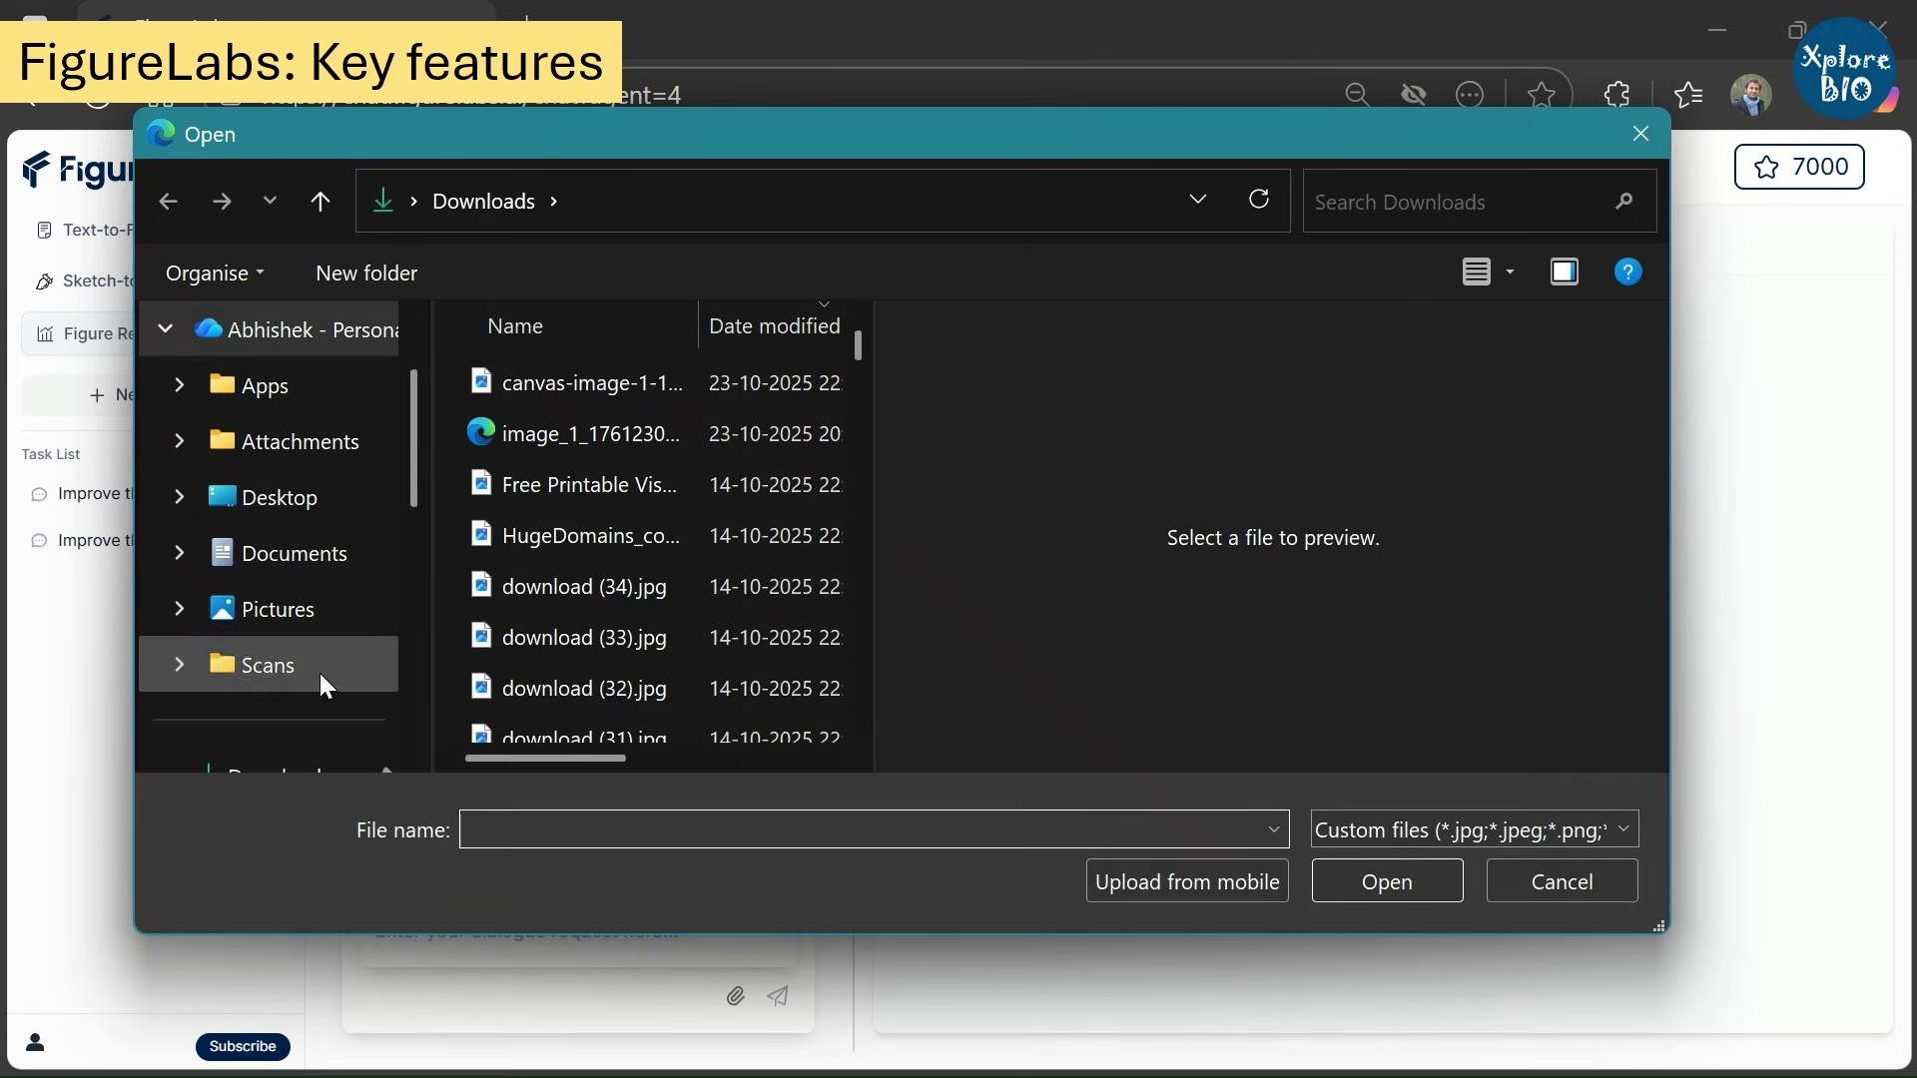
pyautogui.click(1647, 137)
pyautogui.click(159, 233)
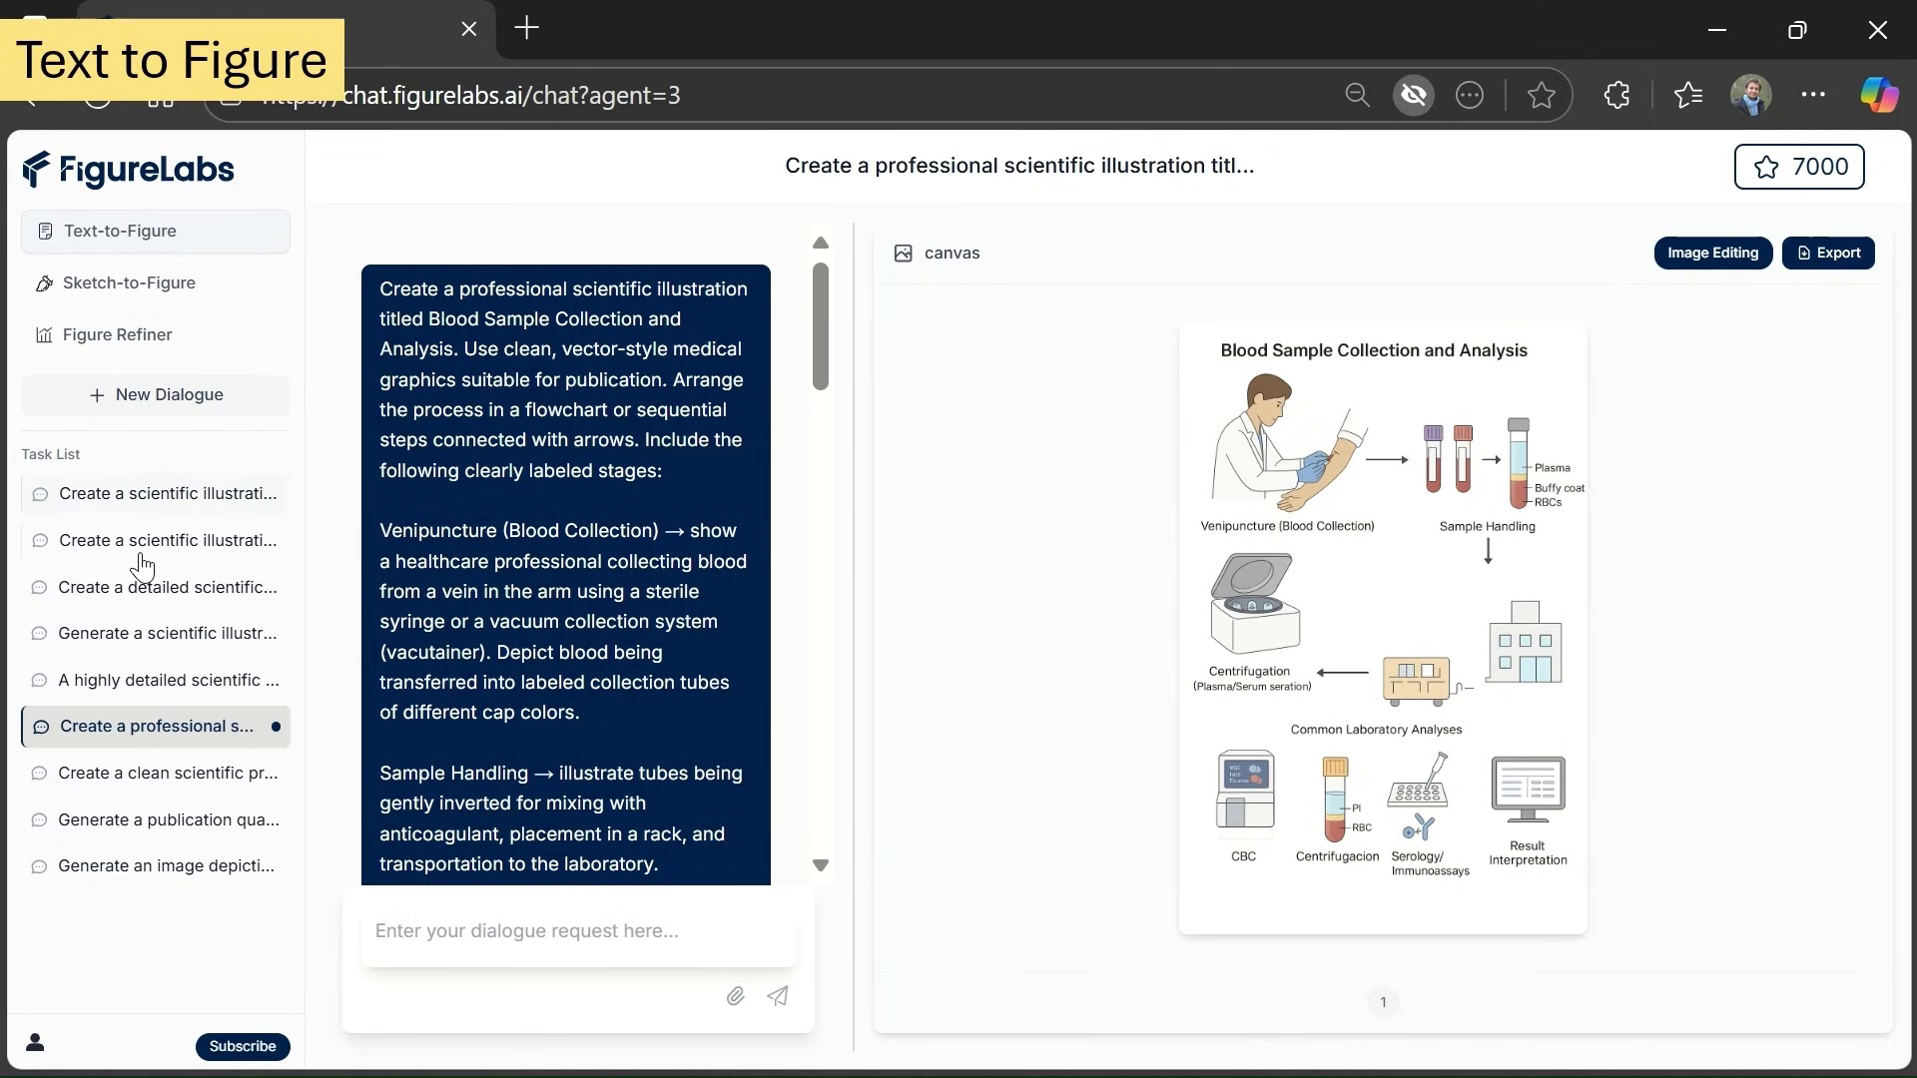
# Open the blood-sample task and highlight its illustration, vector-style, arrow-step and labeled-stage requirements
pyautogui.click(165, 741)
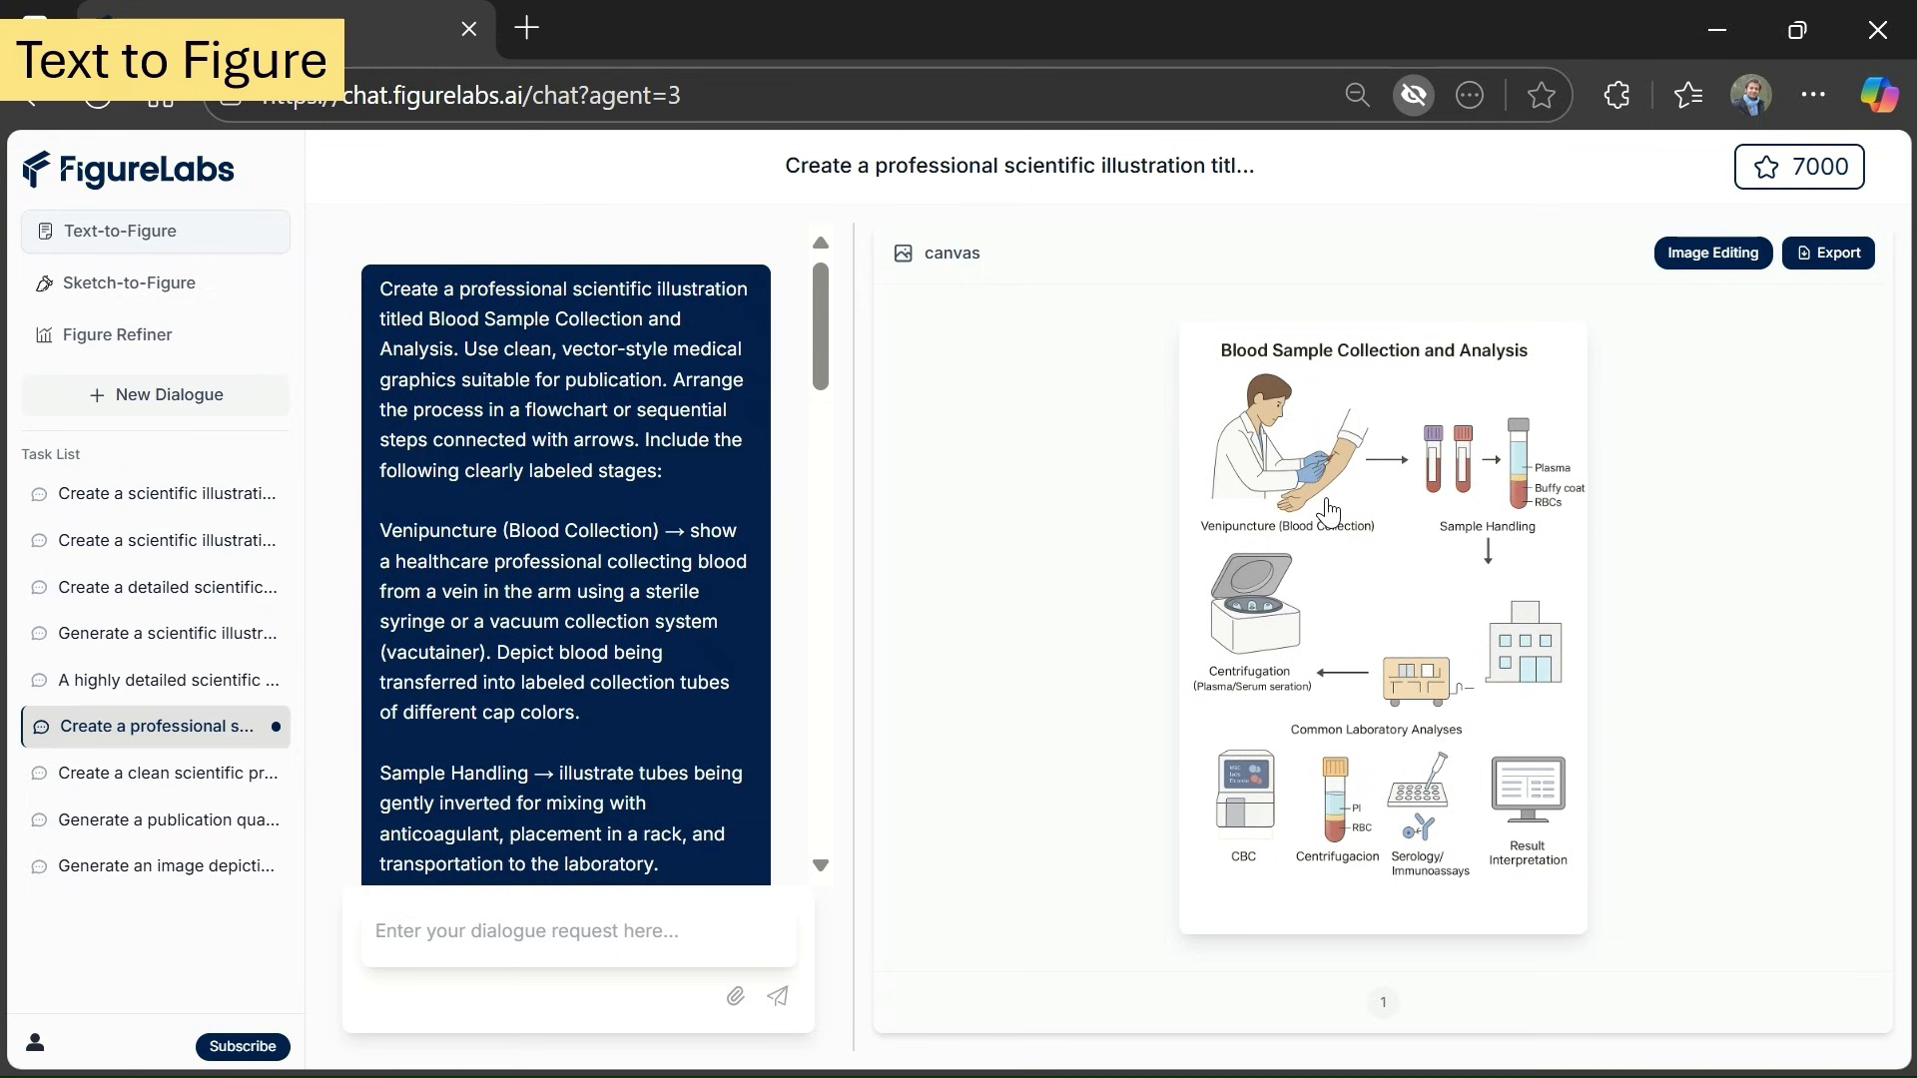
pyautogui.moveTo(822, 308); pyautogui.dragTo(844, 497)
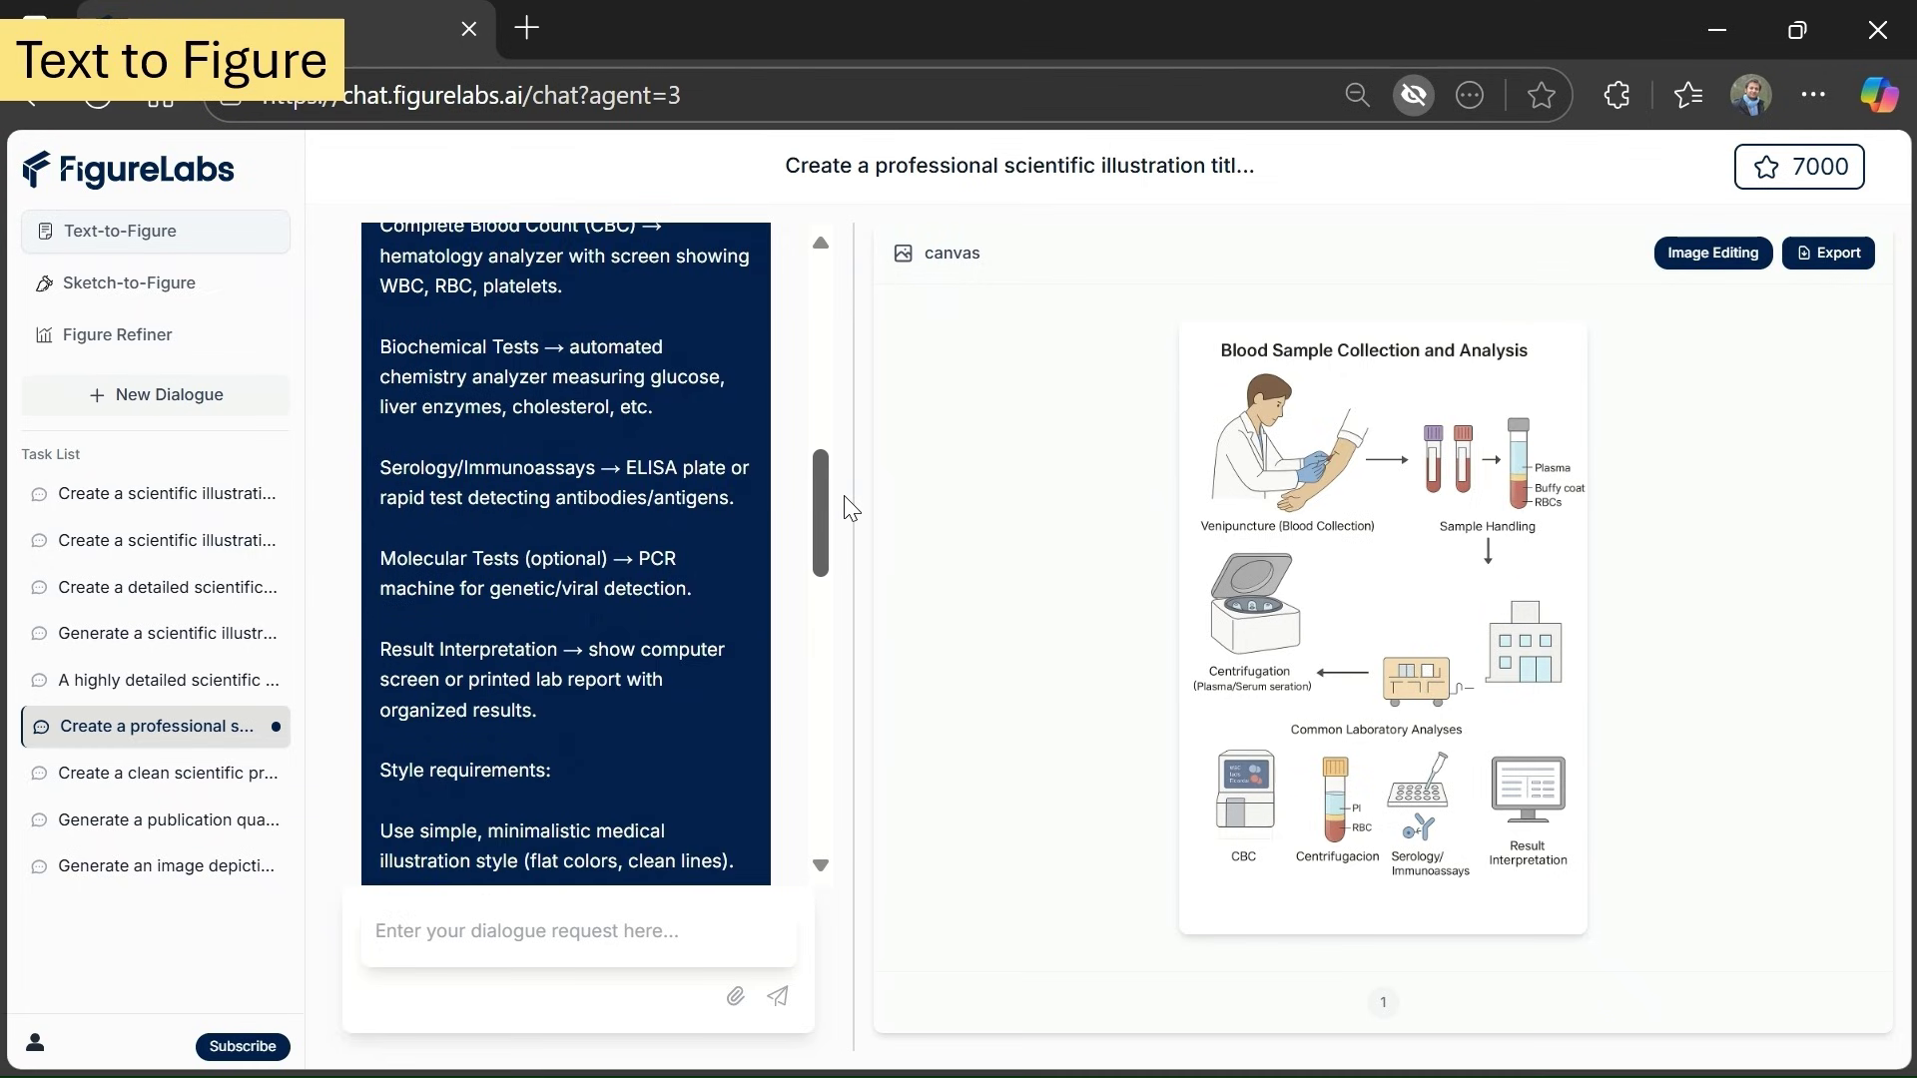
pyautogui.scroll(-2, 619, 489)
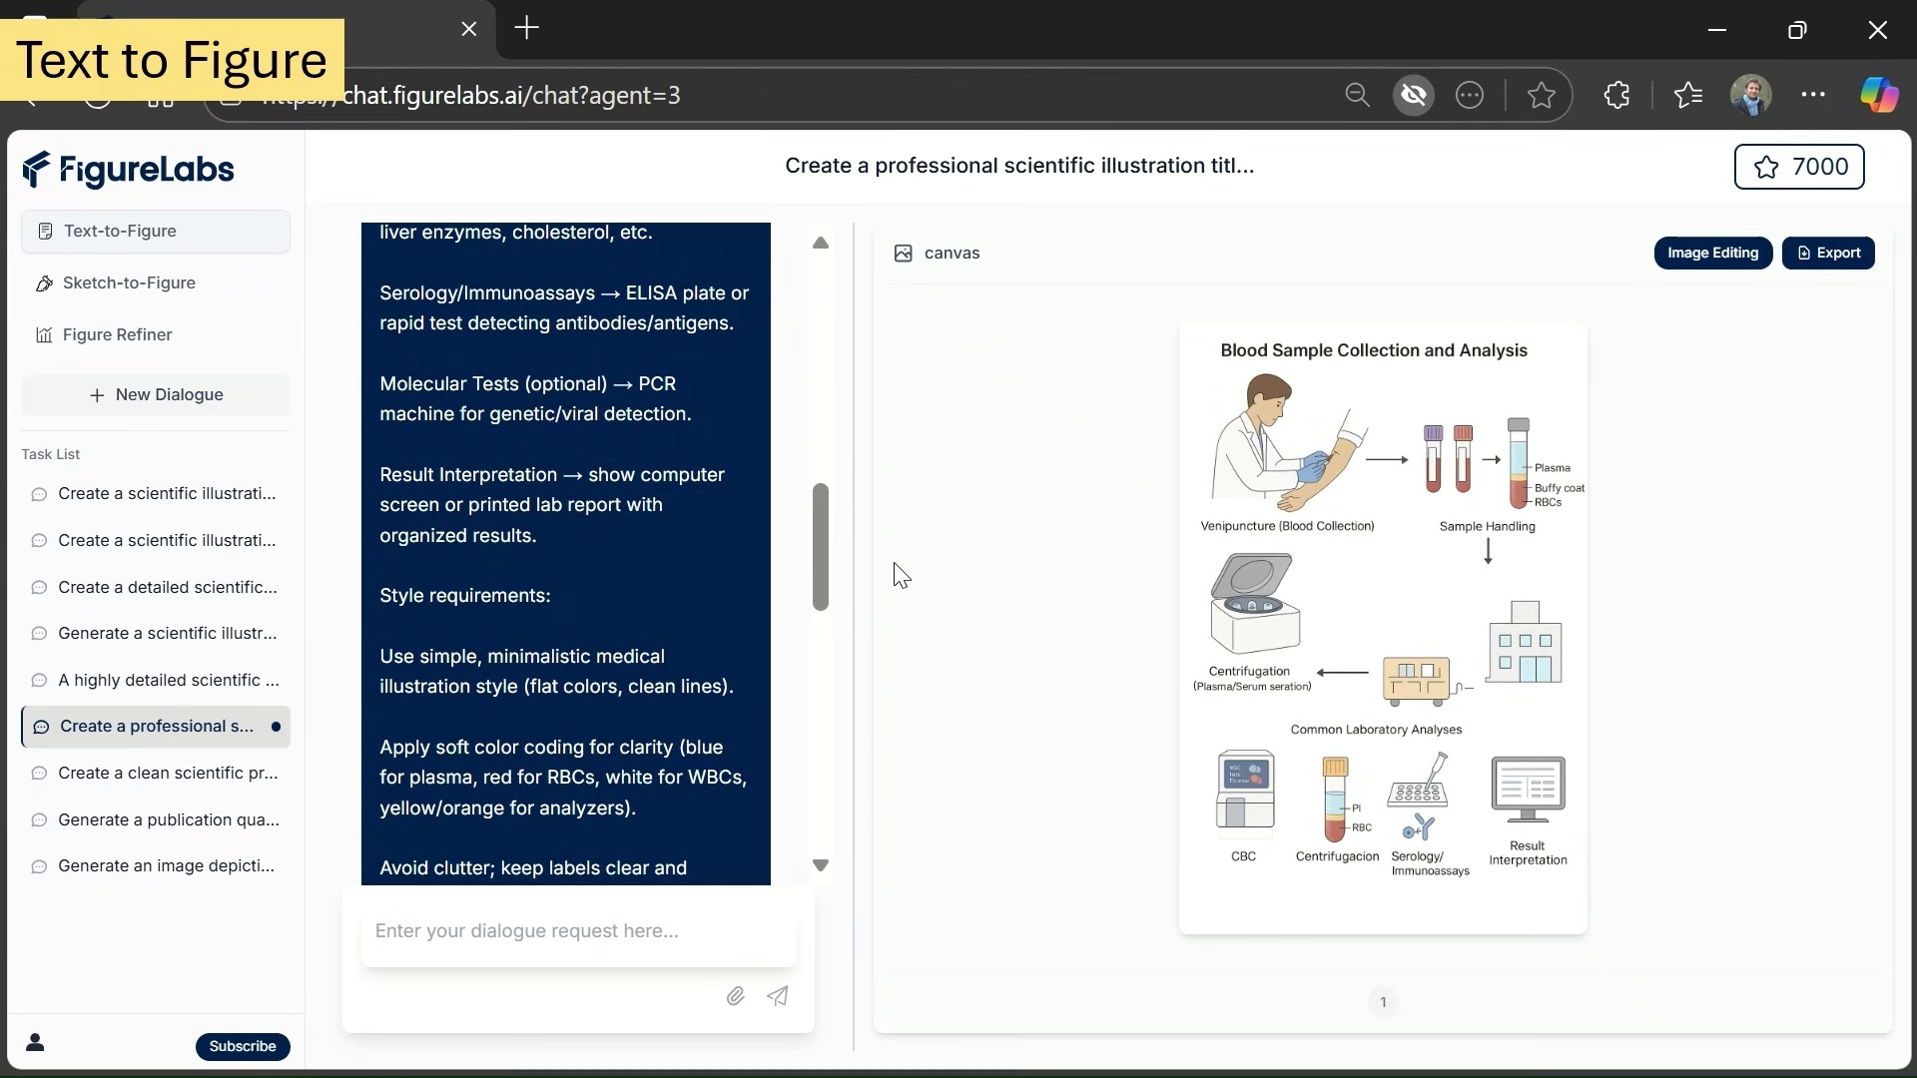
pyautogui.scroll(10, 429, 363)
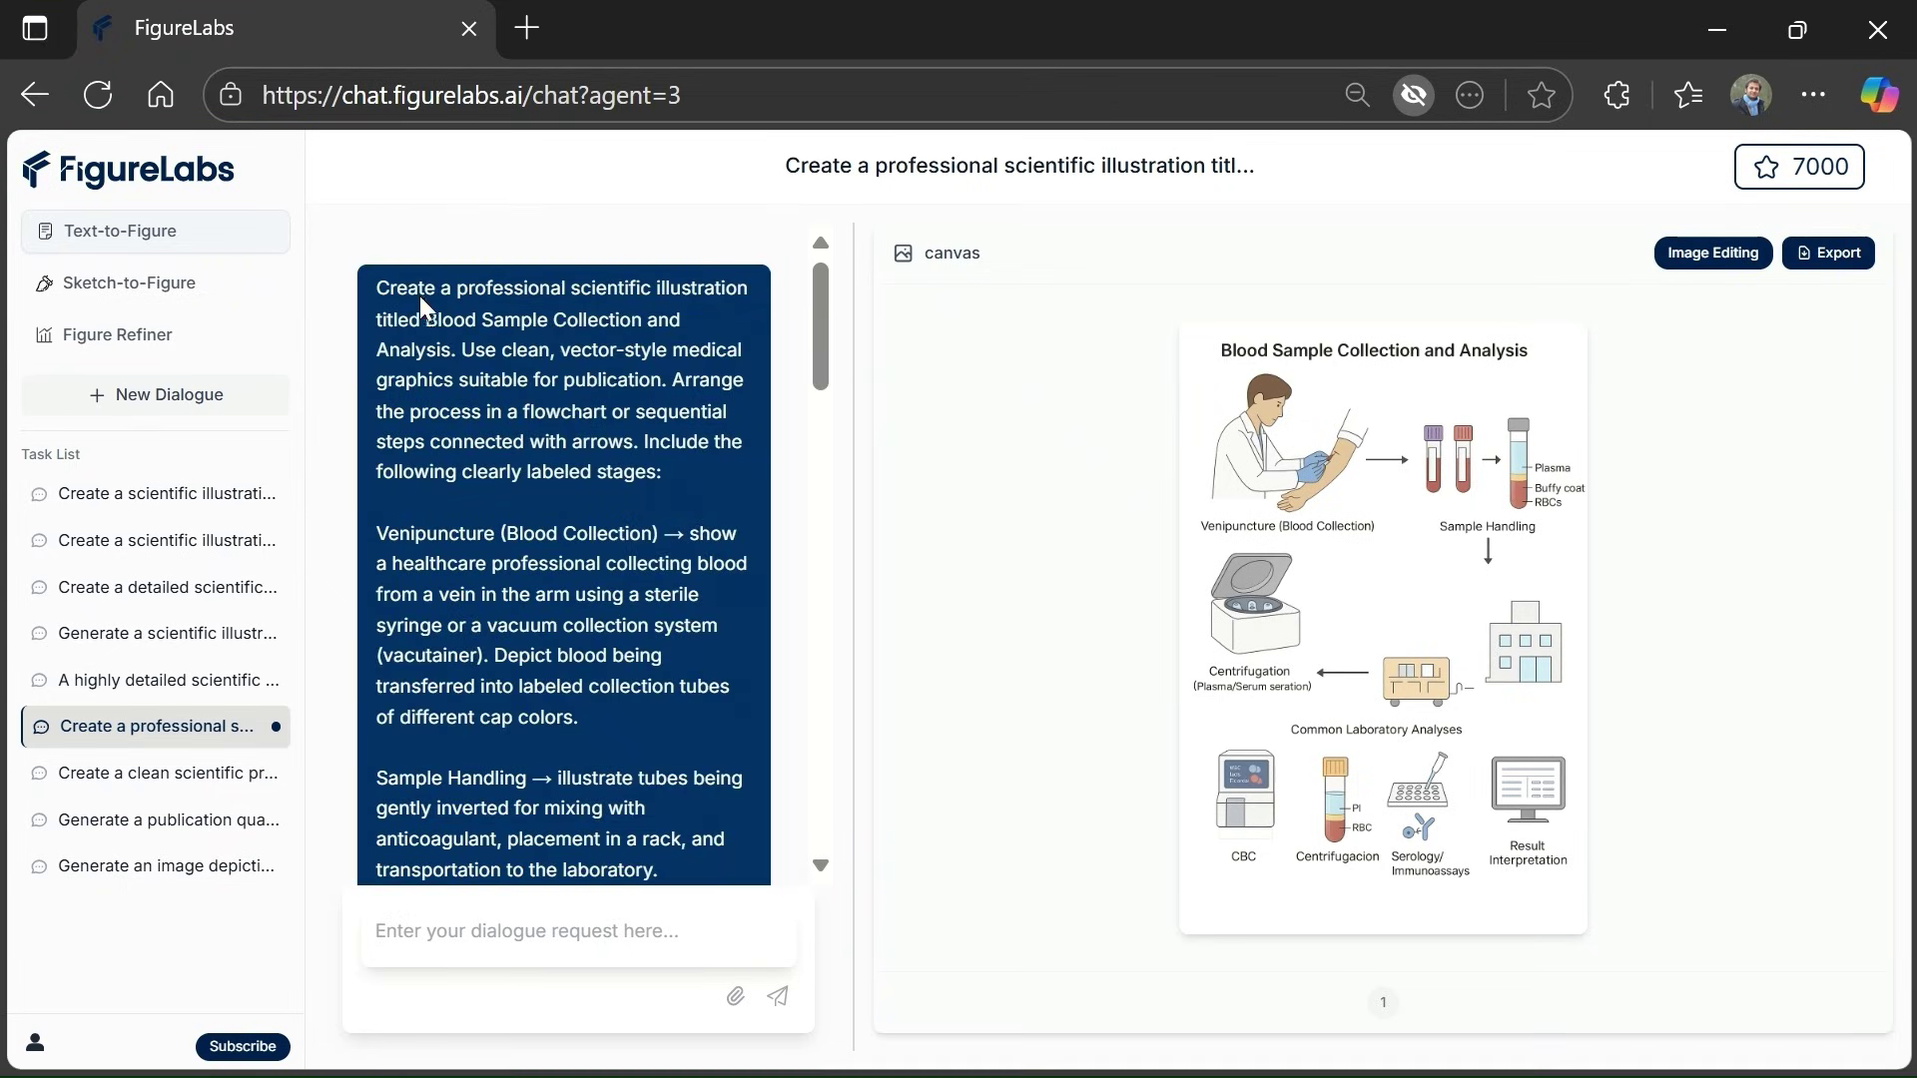
pyautogui.moveTo(436, 289); pyautogui.dragTo(643, 273)
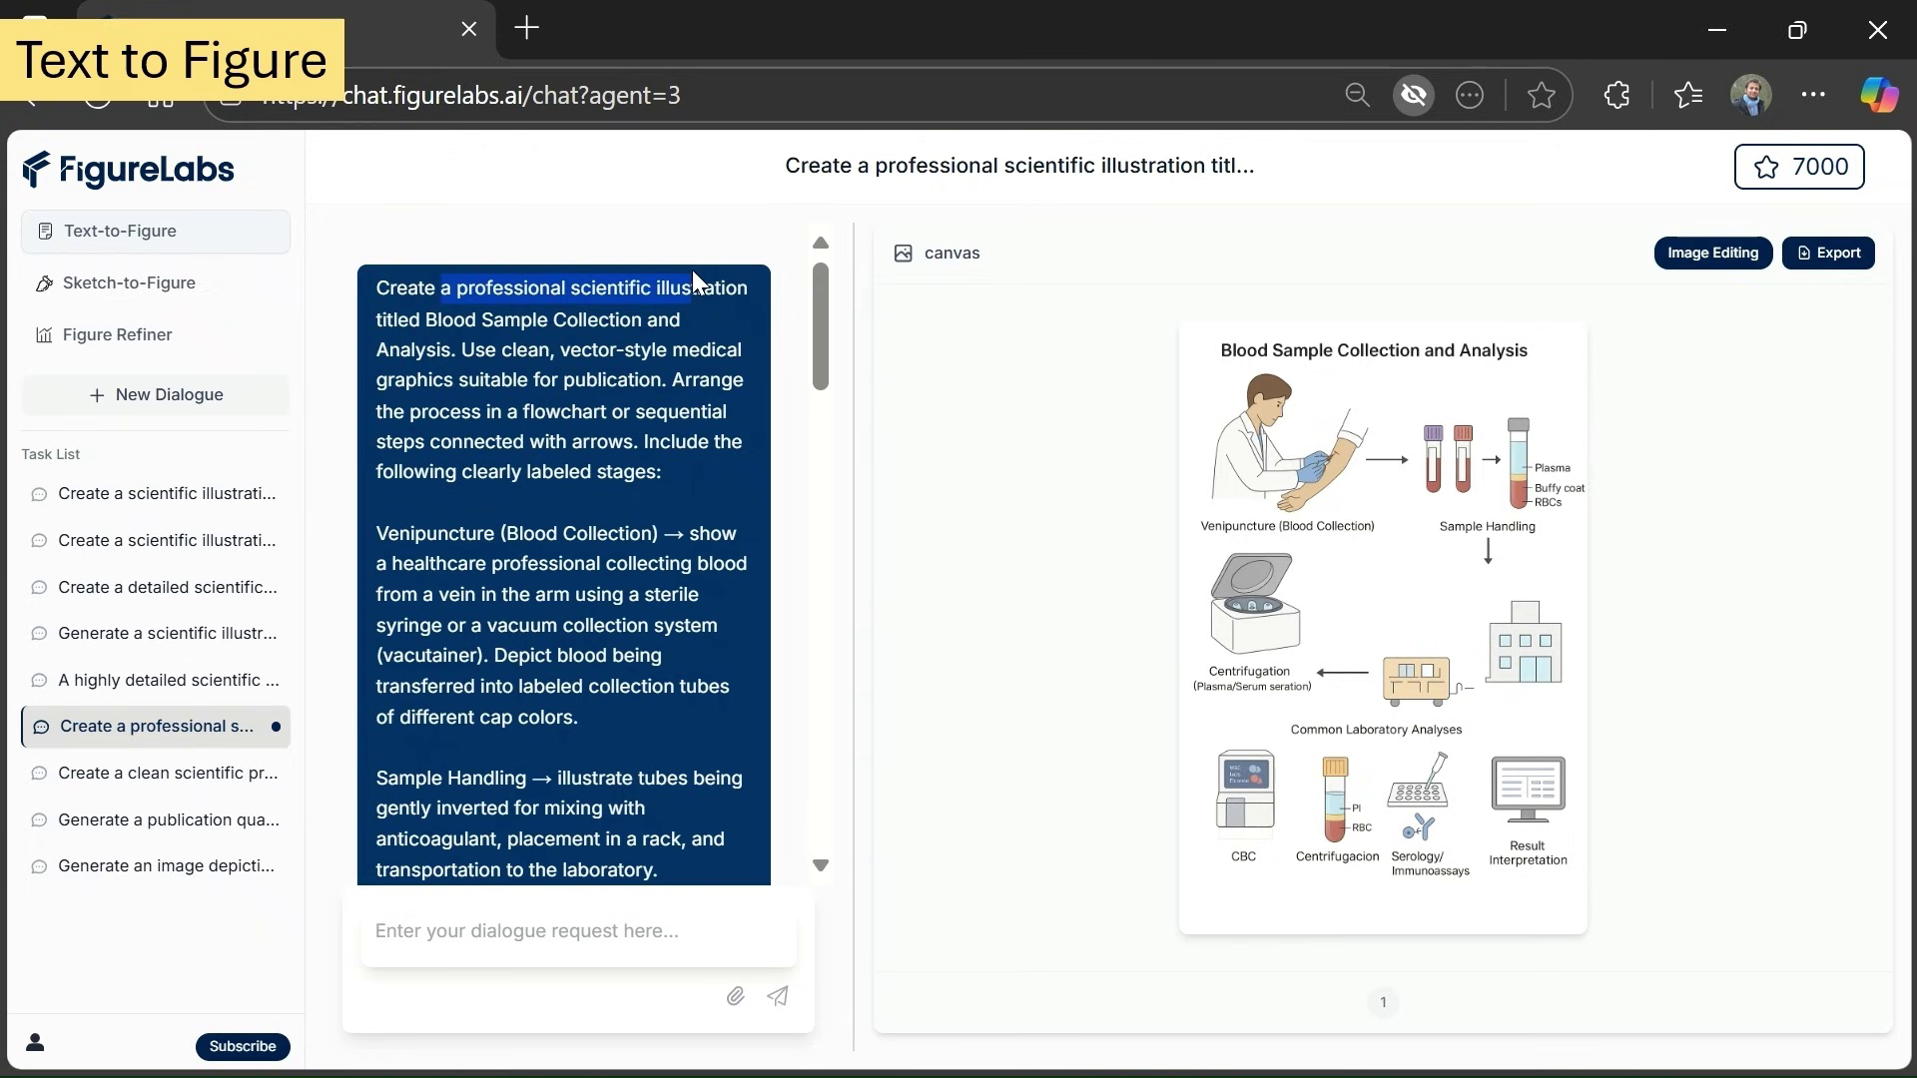
pyautogui.moveTo(499, 350); pyautogui.dragTo(635, 376)
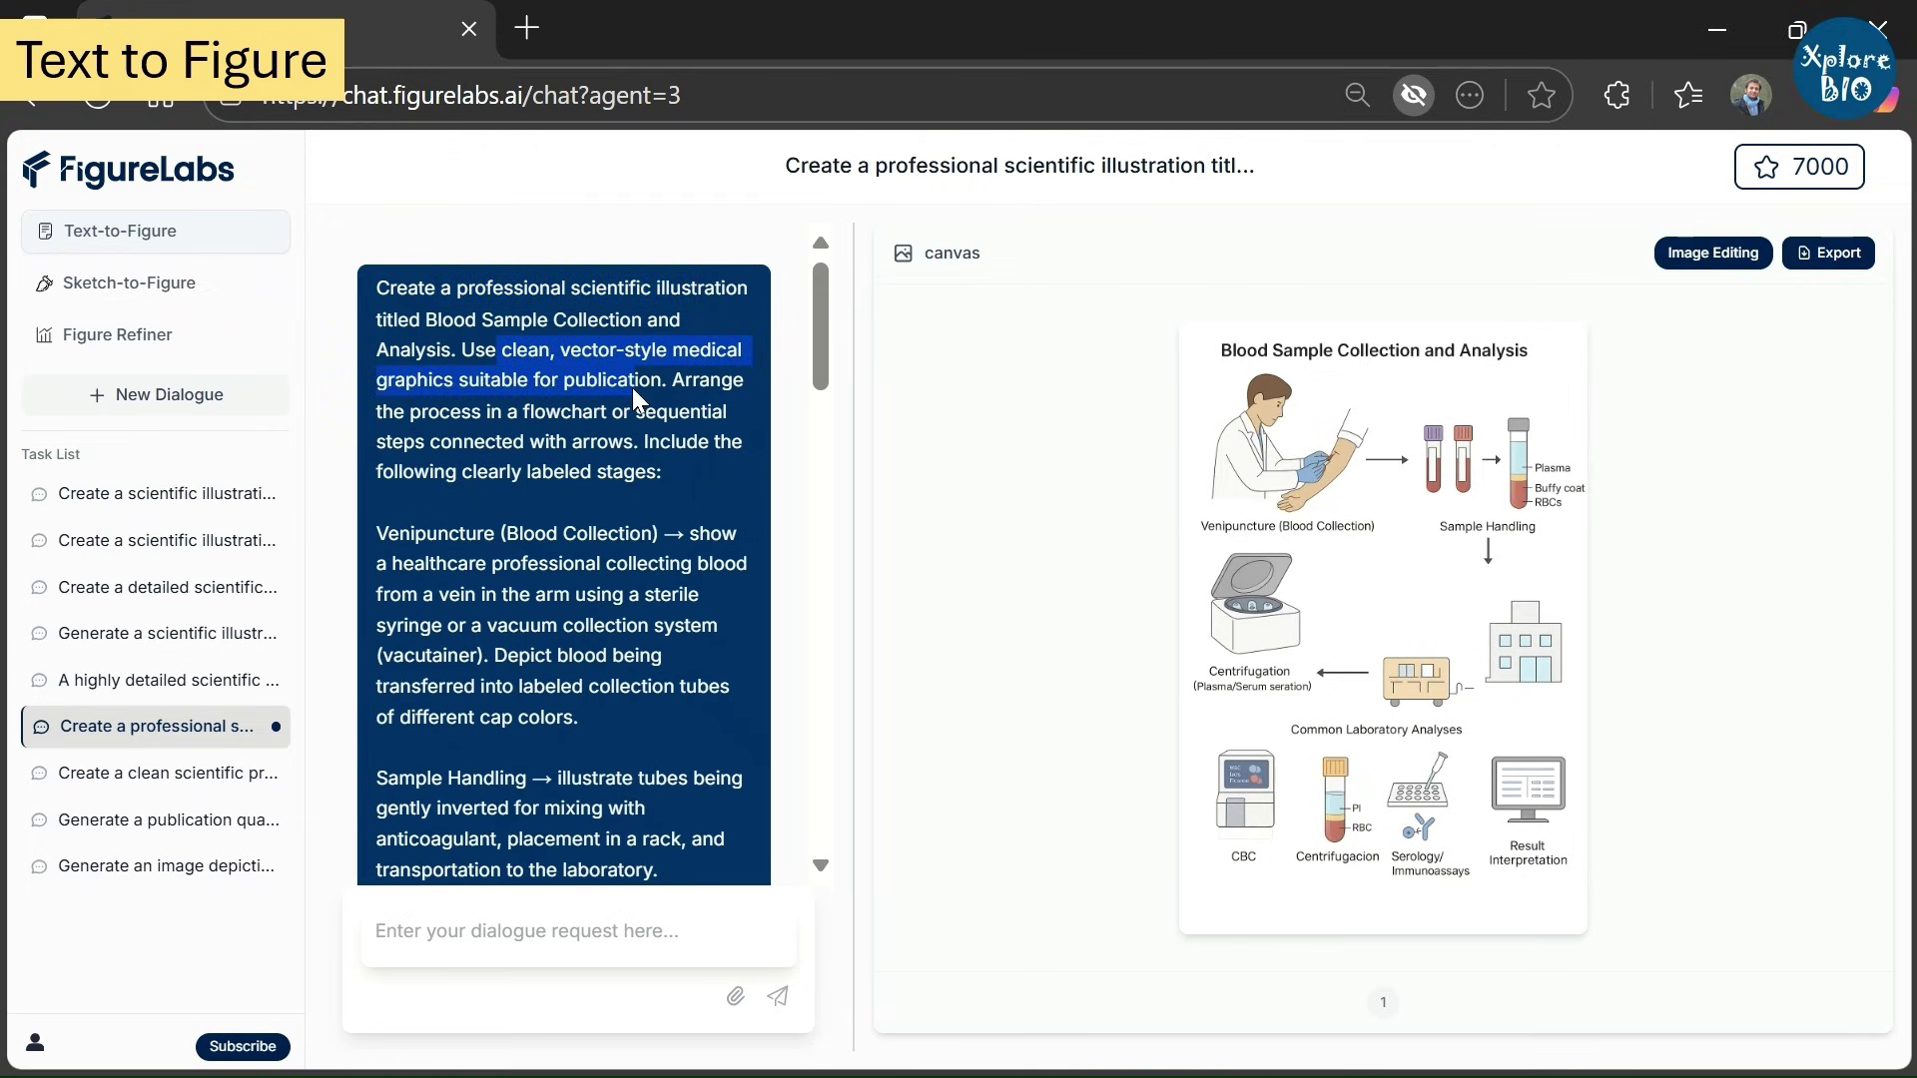
pyautogui.moveTo(673, 377); pyautogui.dragTo(639, 439)
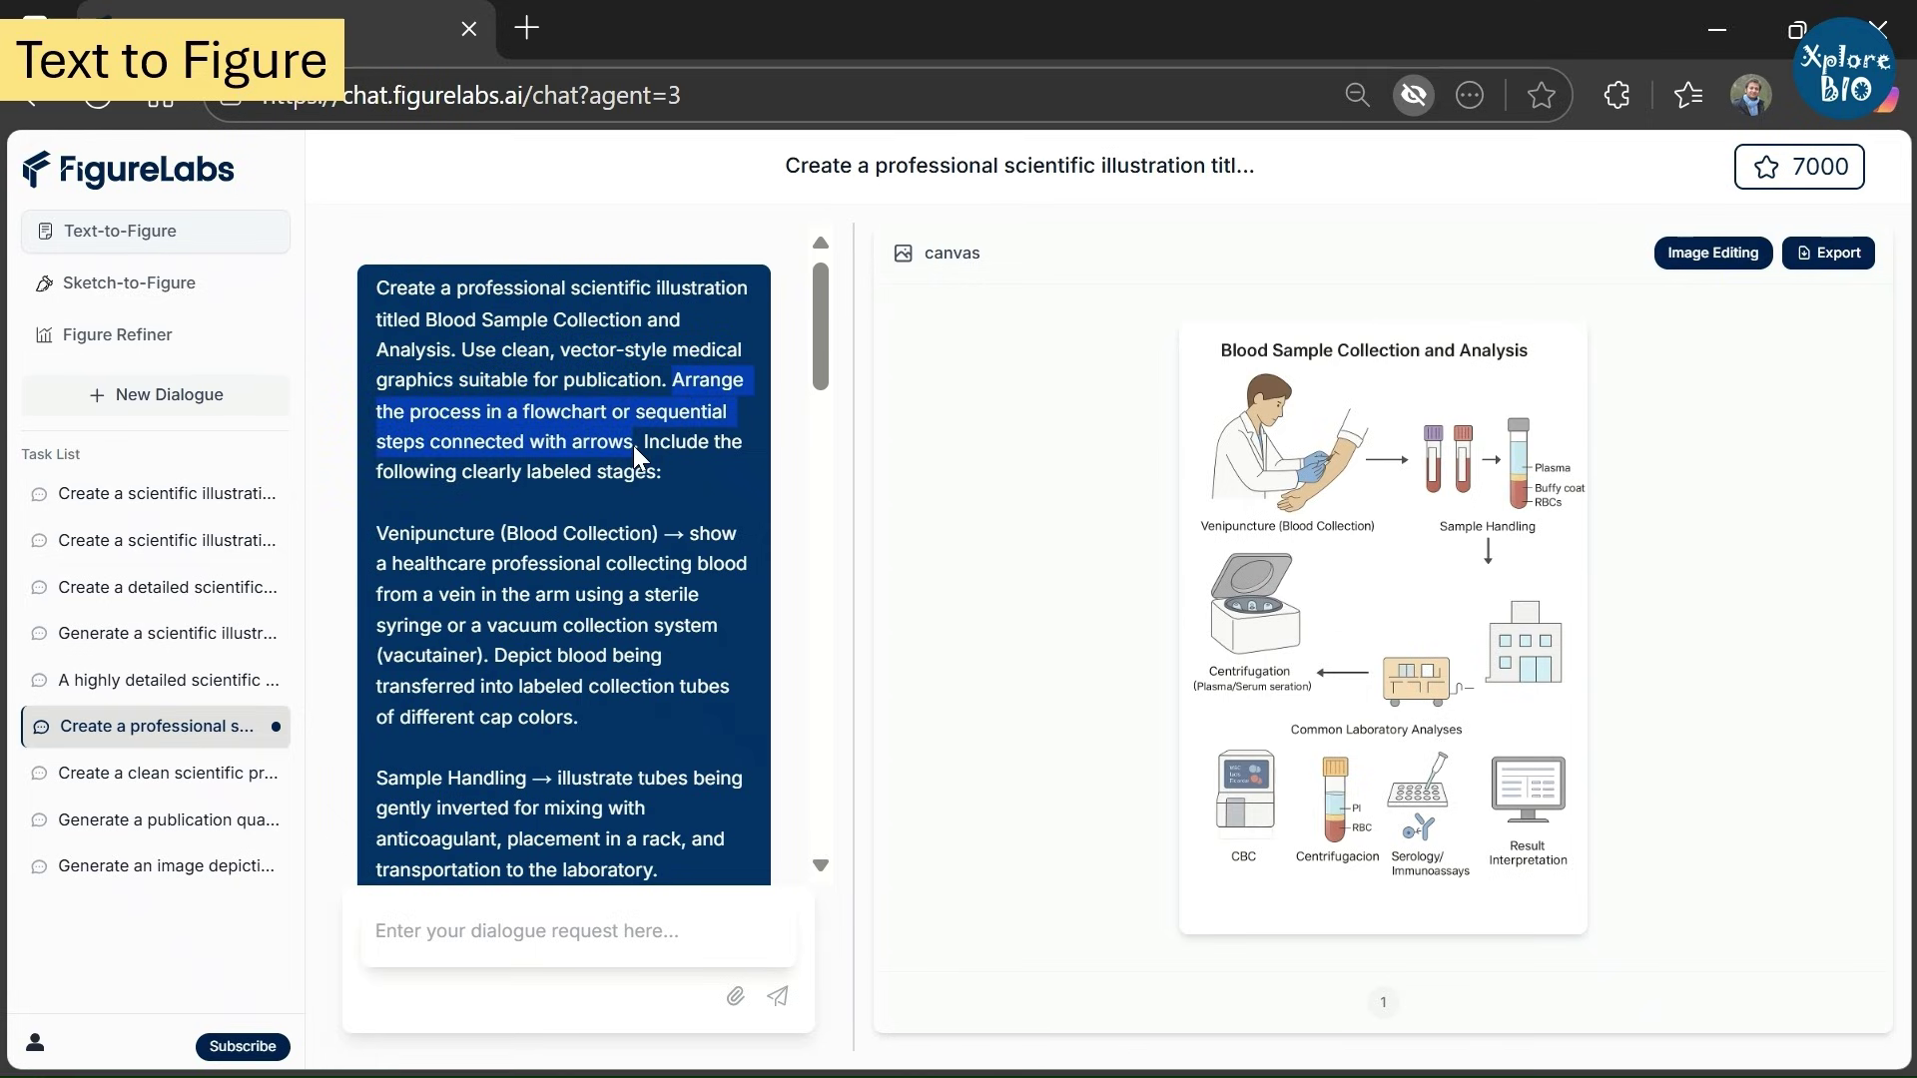
pyautogui.click(659, 454)
pyautogui.moveTo(643, 441); pyautogui.dragTo(663, 471)
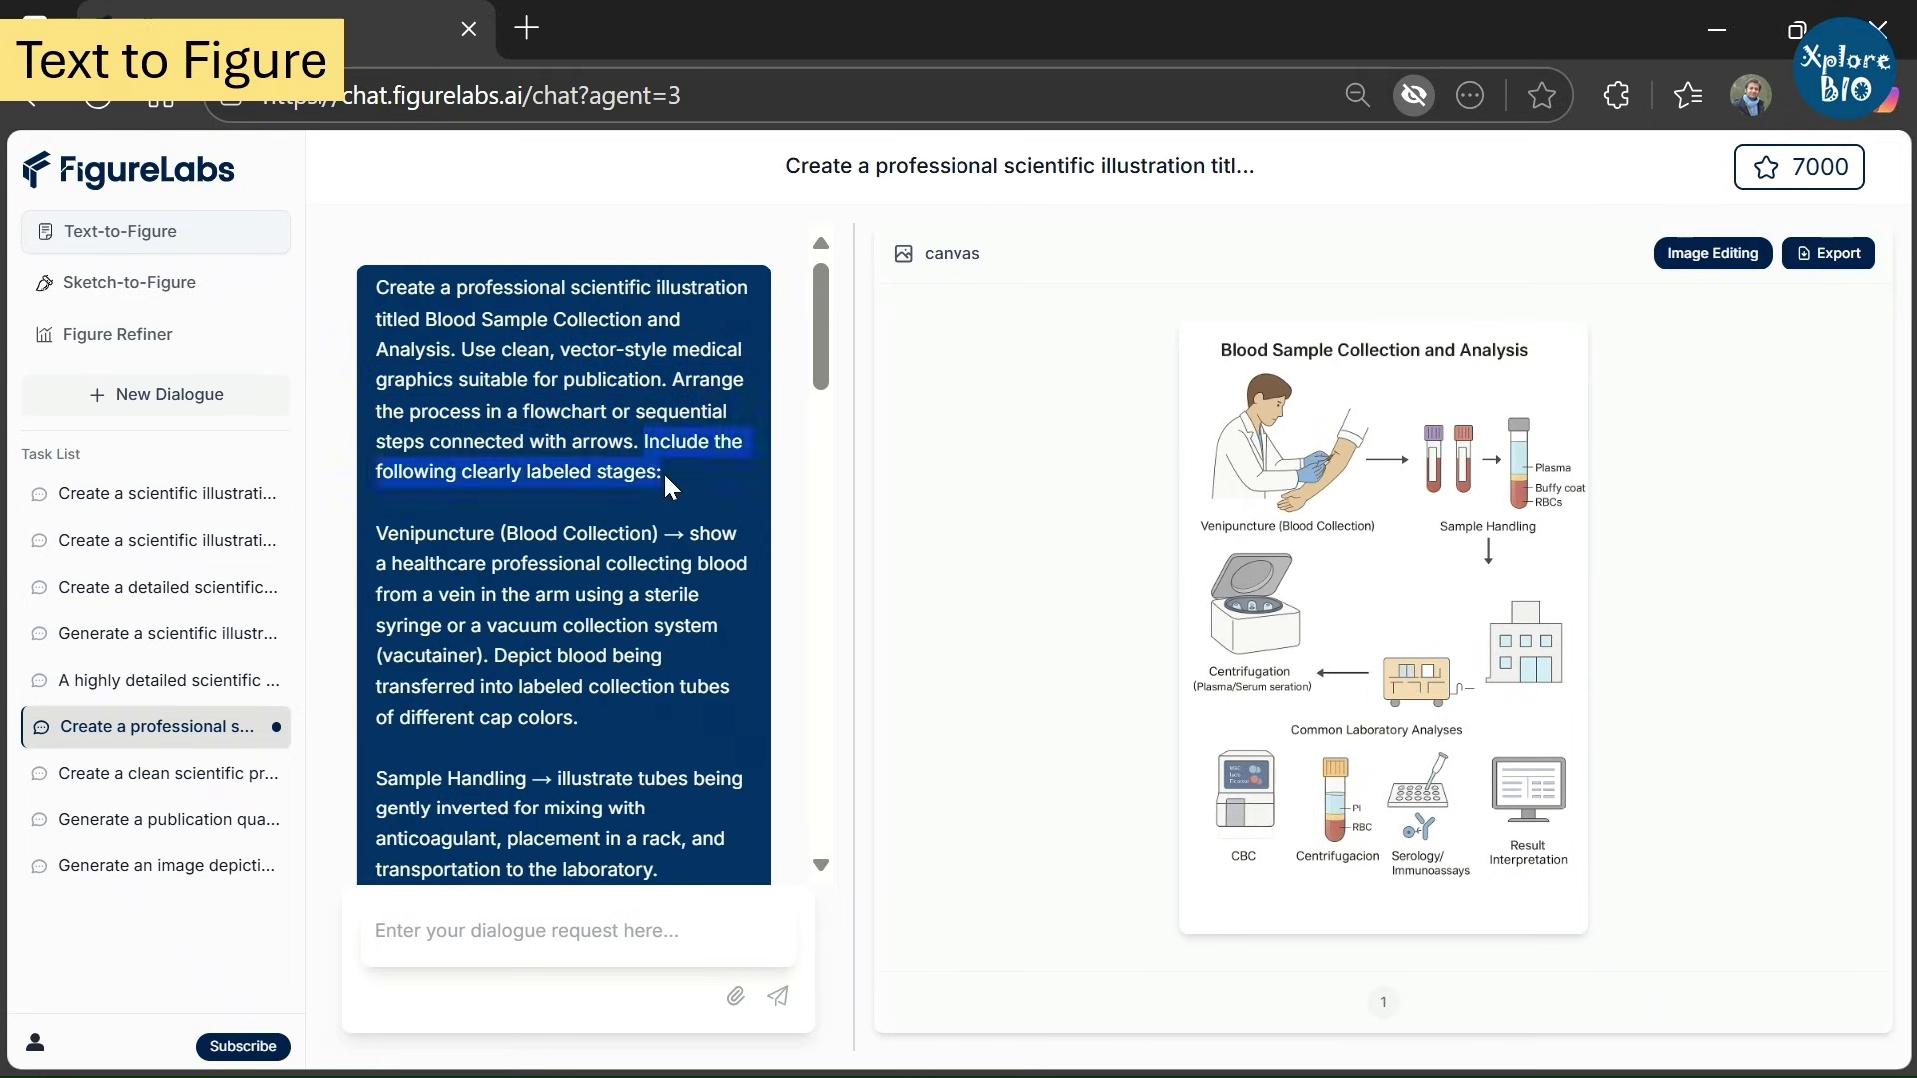
# Highlight the Venipuncture stage, read the rest of the prompt, and switch to the ROS task
pyautogui.scroll(-2, 643, 477)
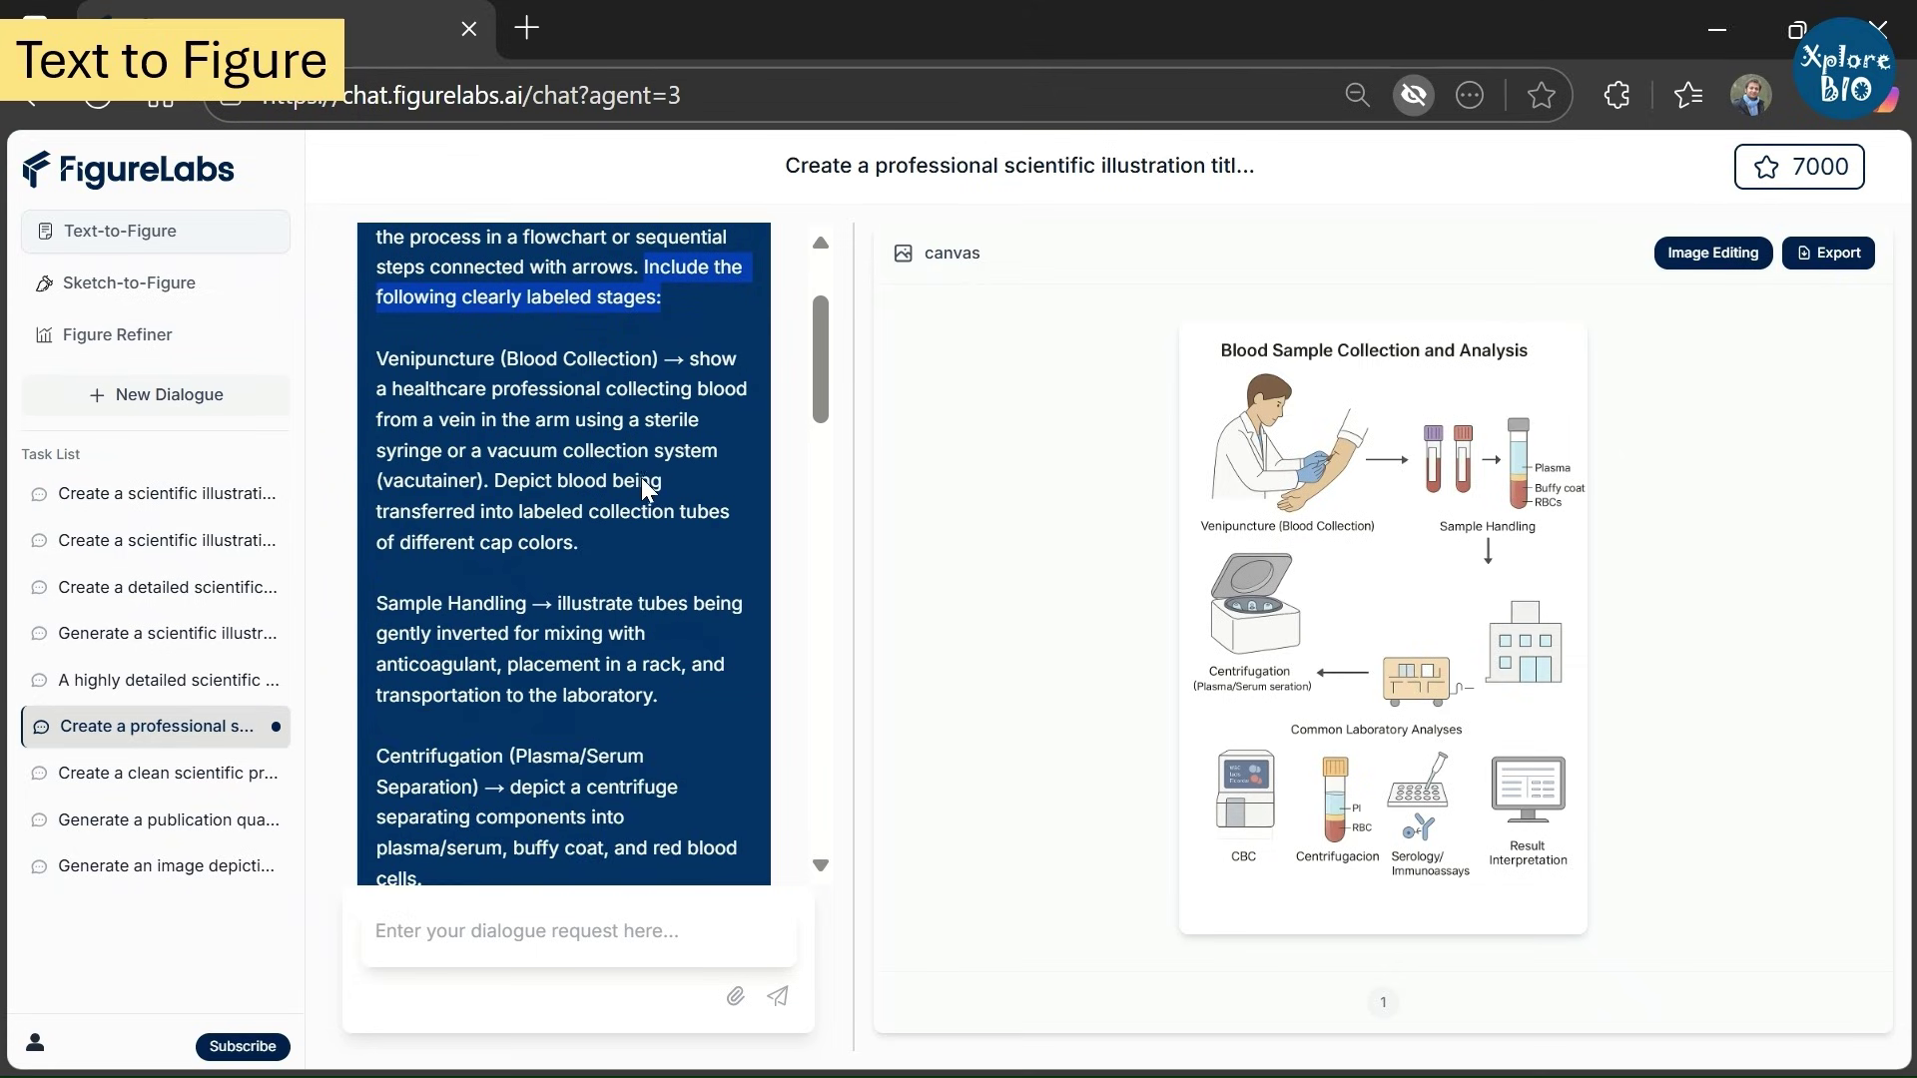
pyautogui.moveTo(381, 362); pyautogui.dragTo(656, 370)
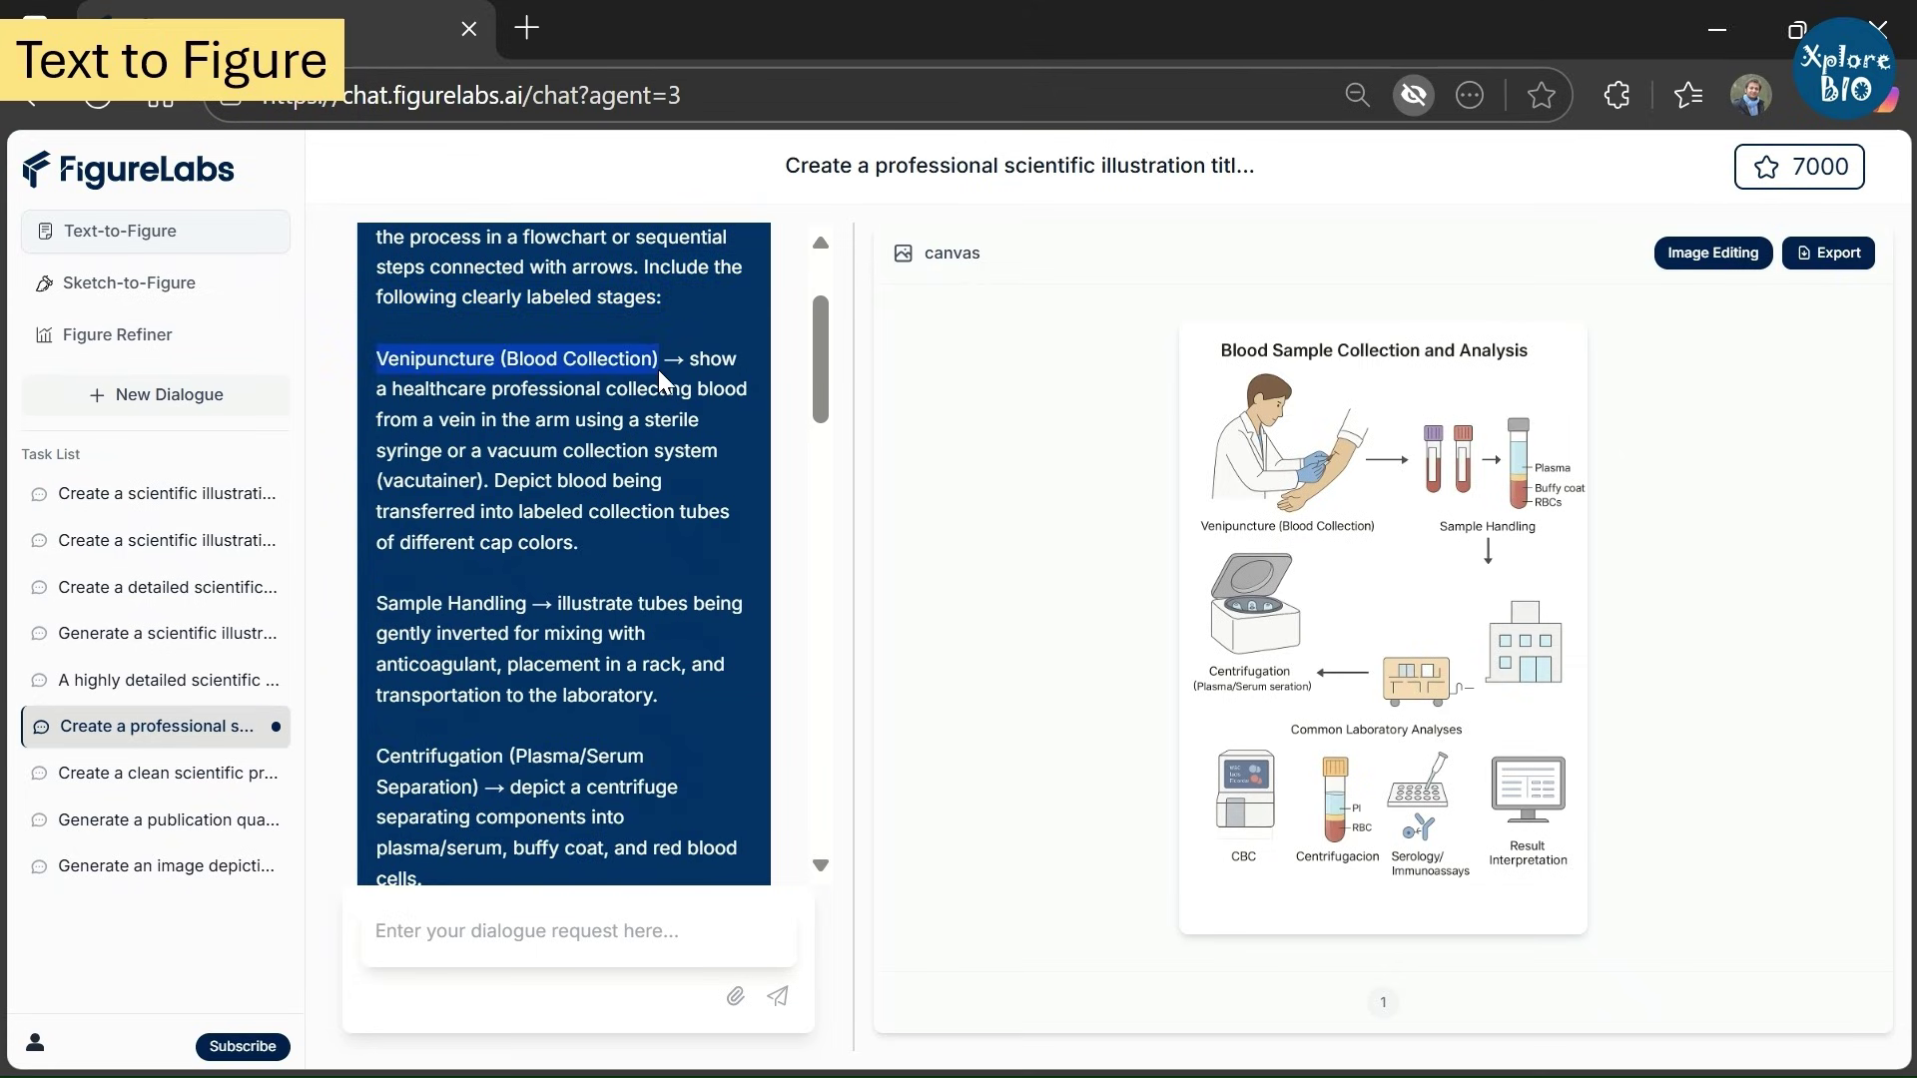
pyautogui.click(513, 404)
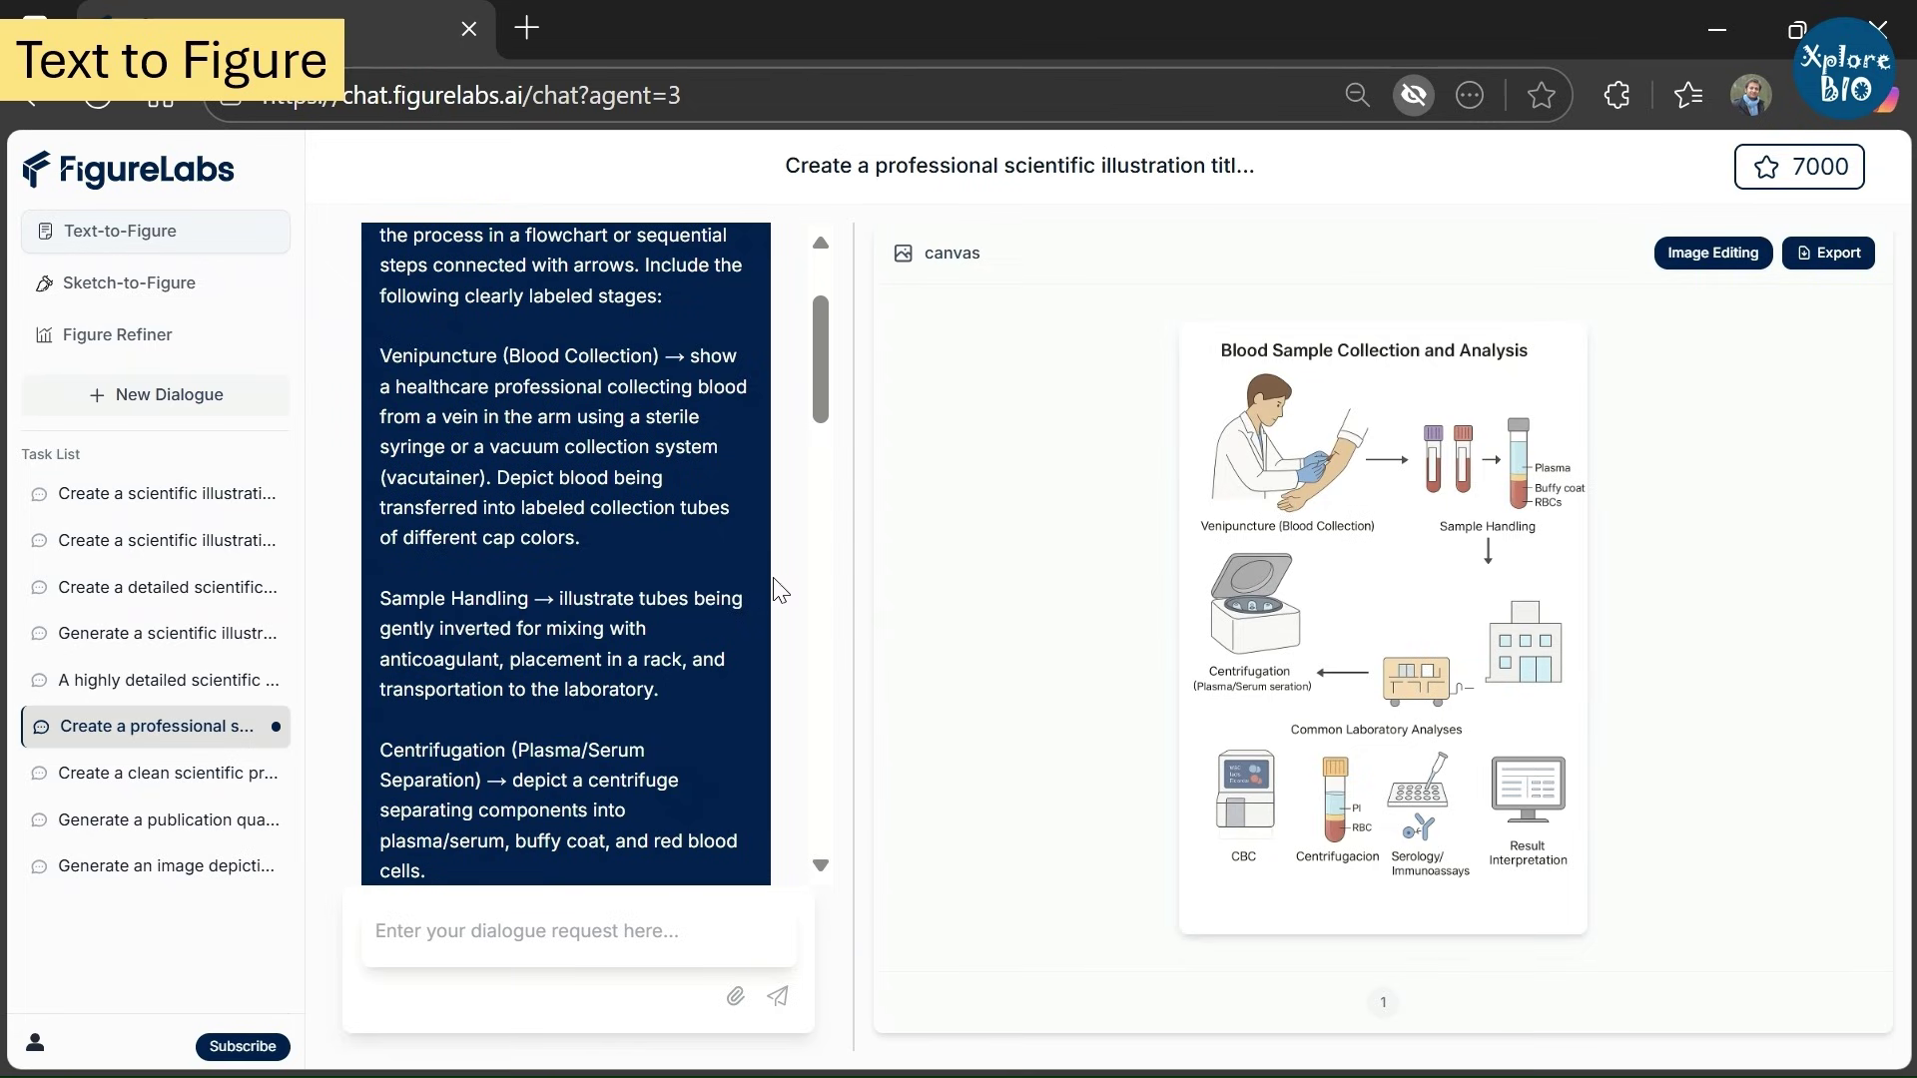
pyautogui.scroll(-2, 571, 461)
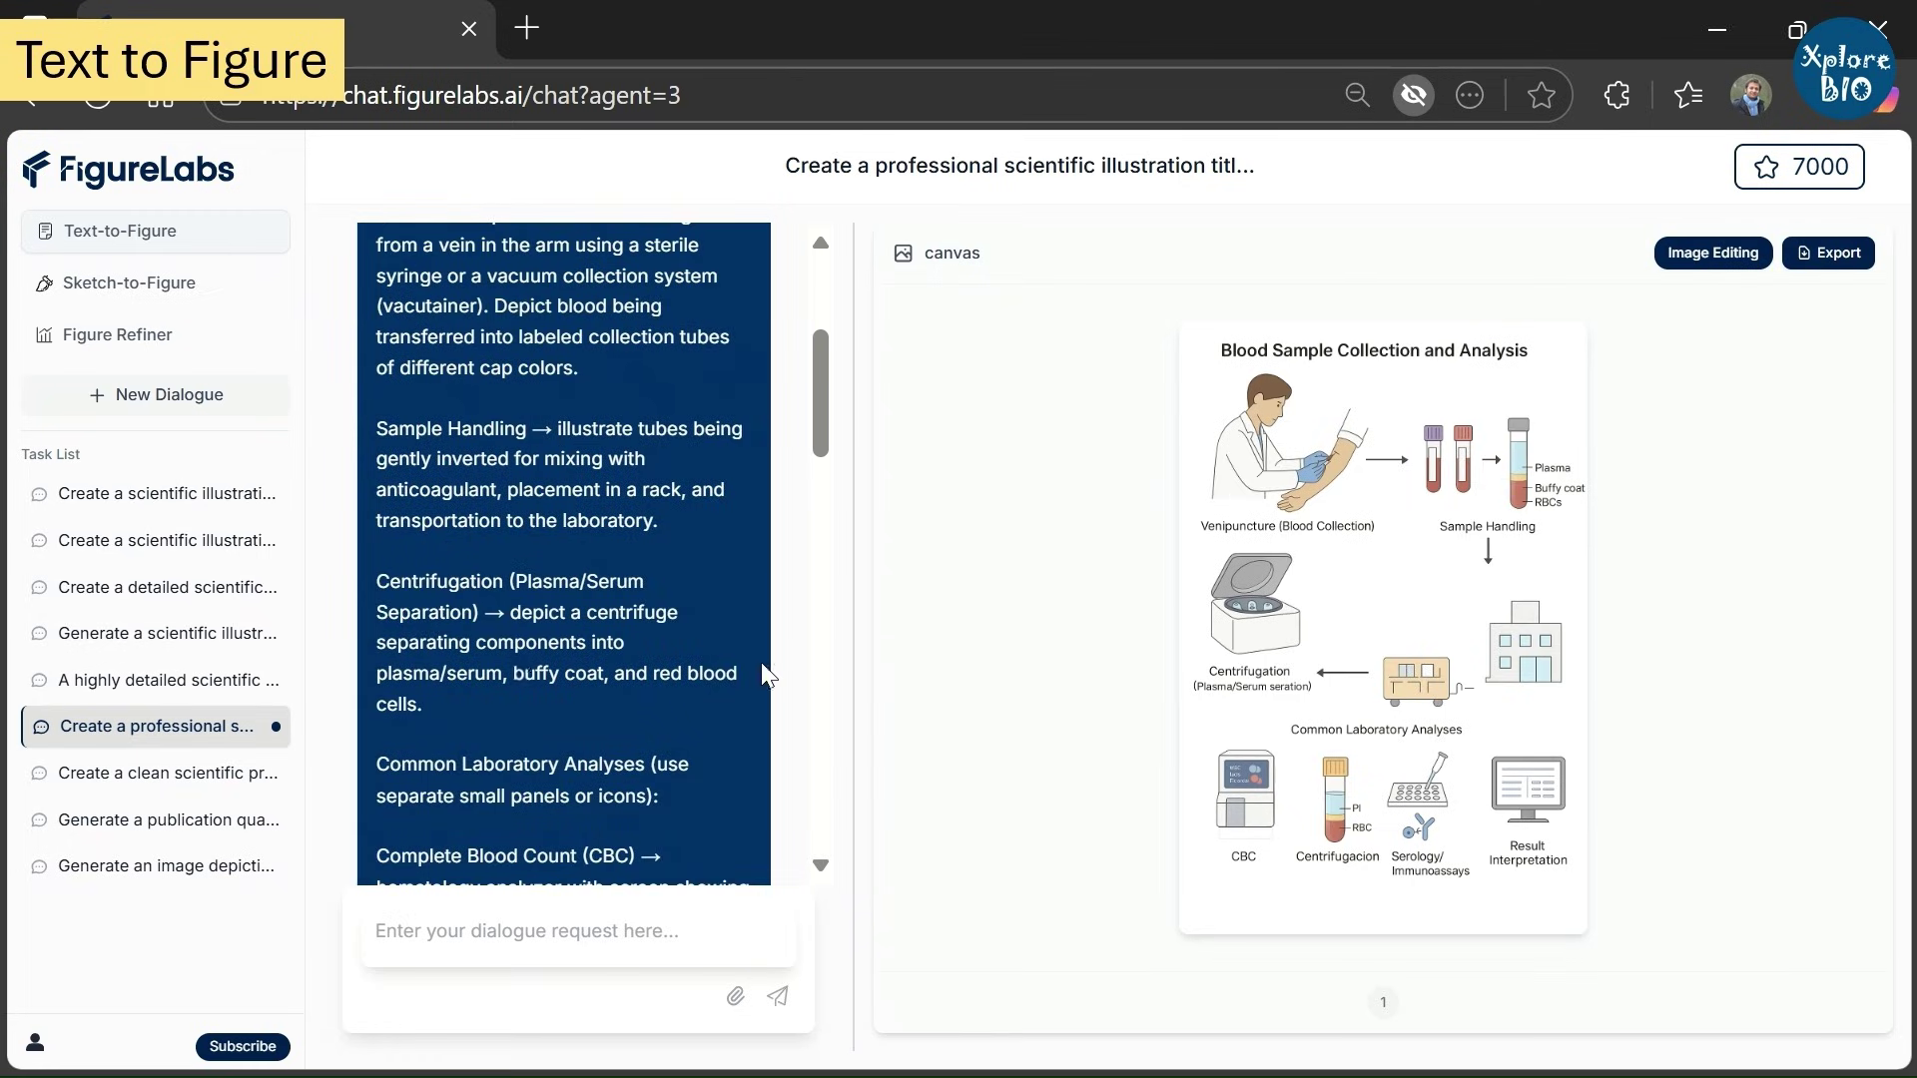
pyautogui.scroll(-2, 479, 629)
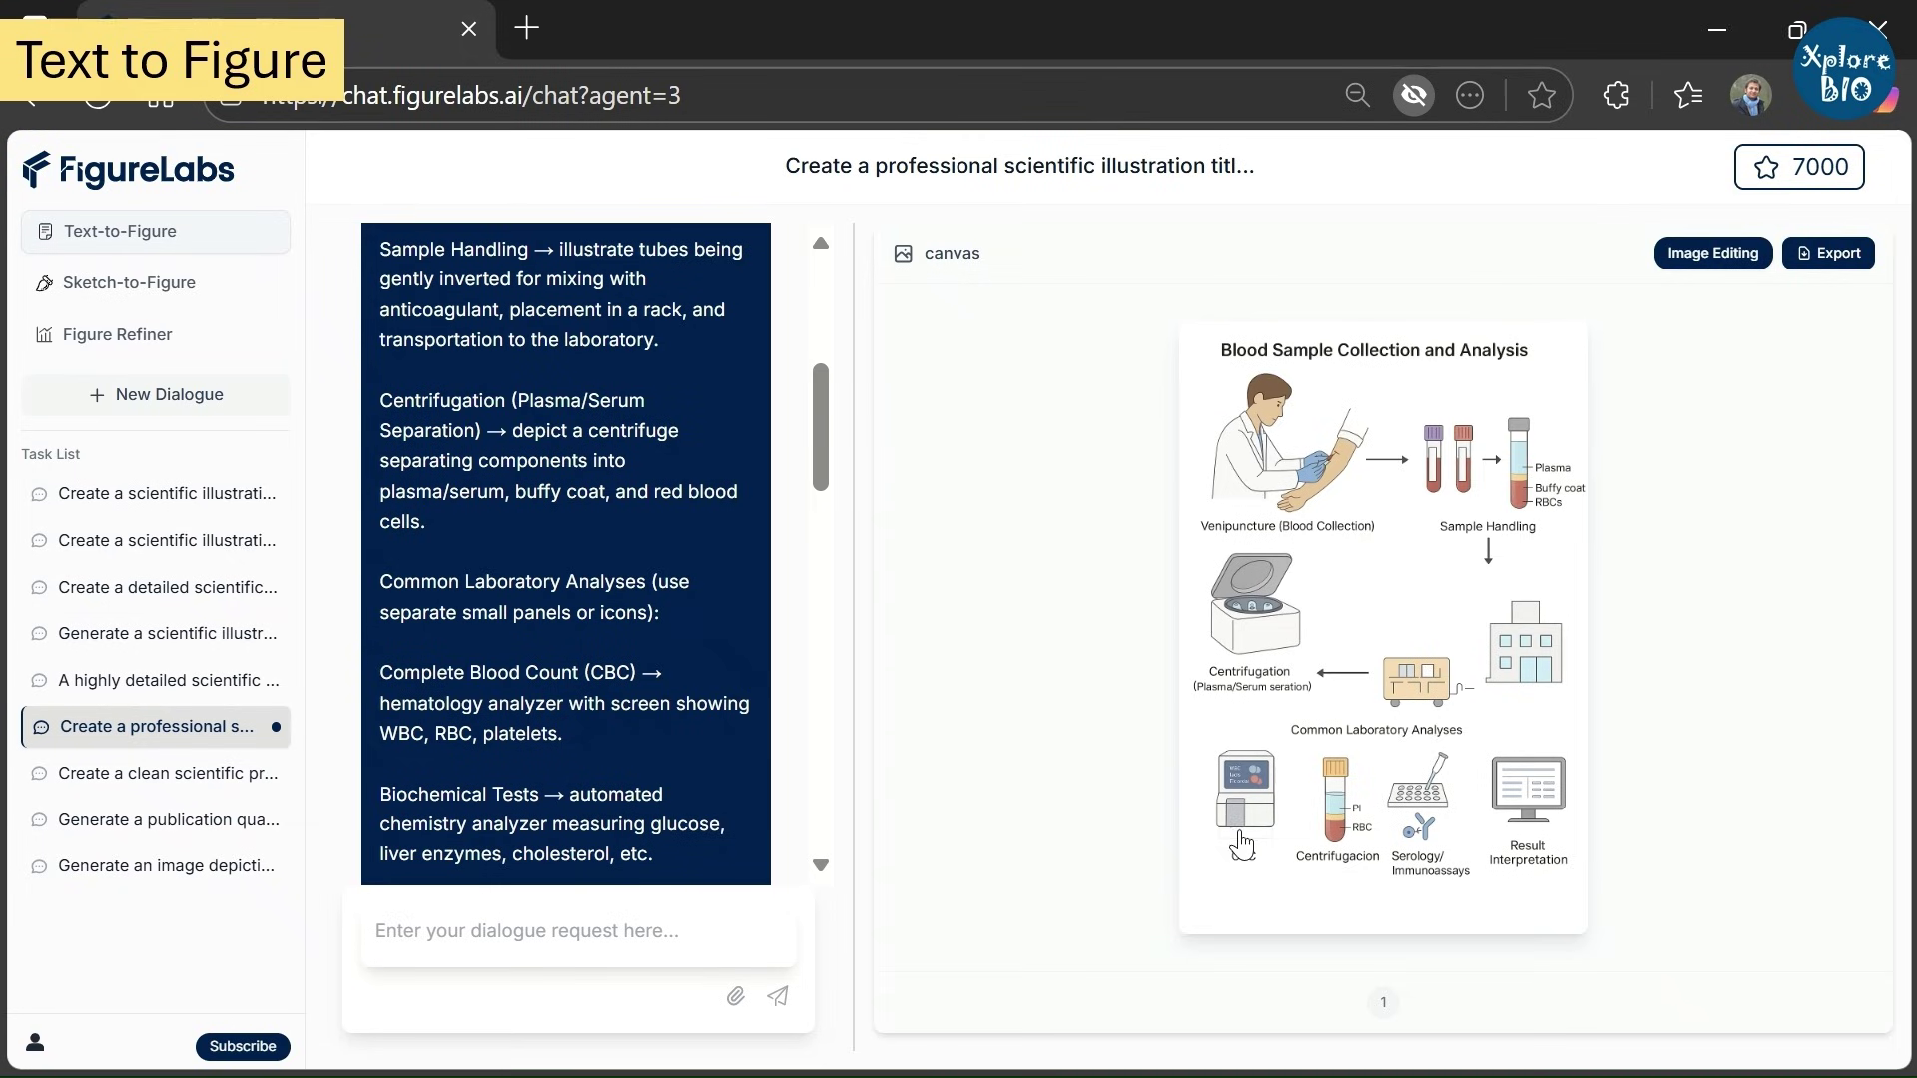
pyautogui.scroll(-2, 599, 694)
pyautogui.scroll(-2, 595, 693)
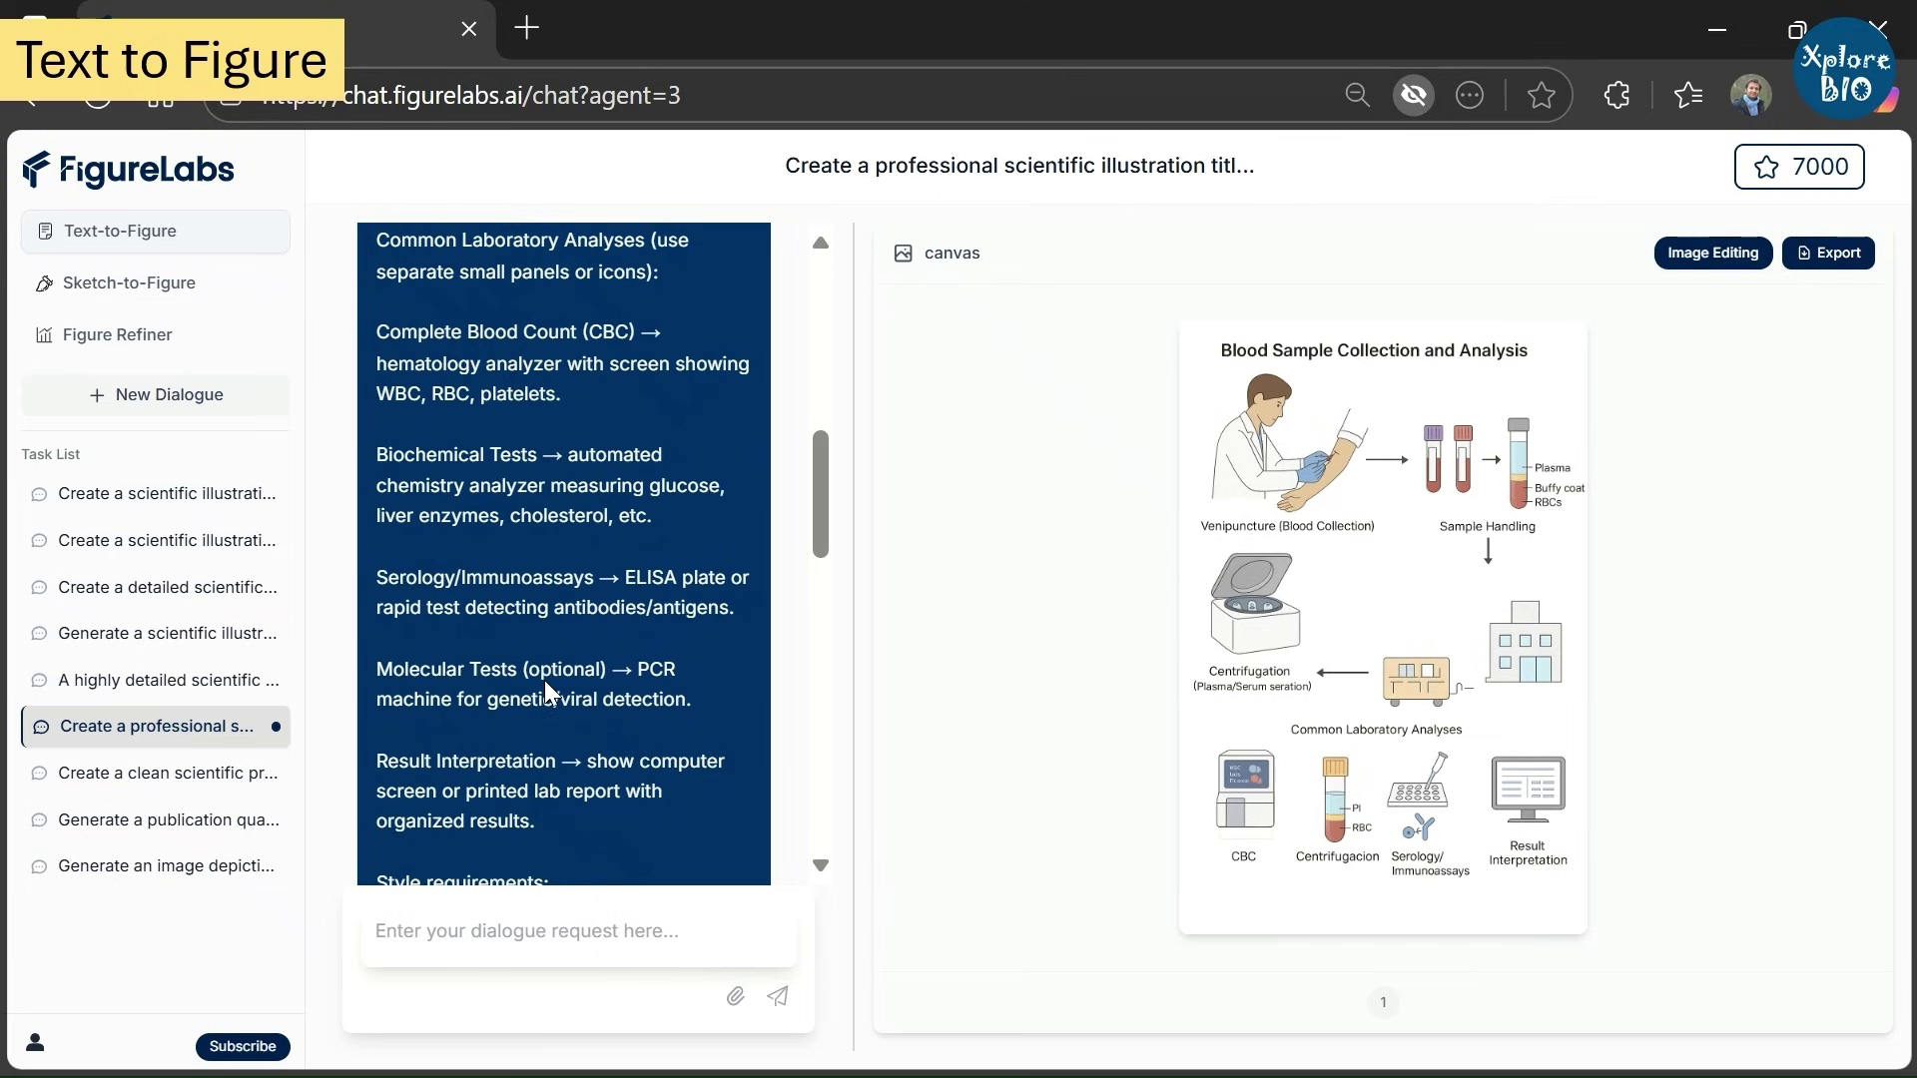
pyautogui.scroll(-2, 543, 679)
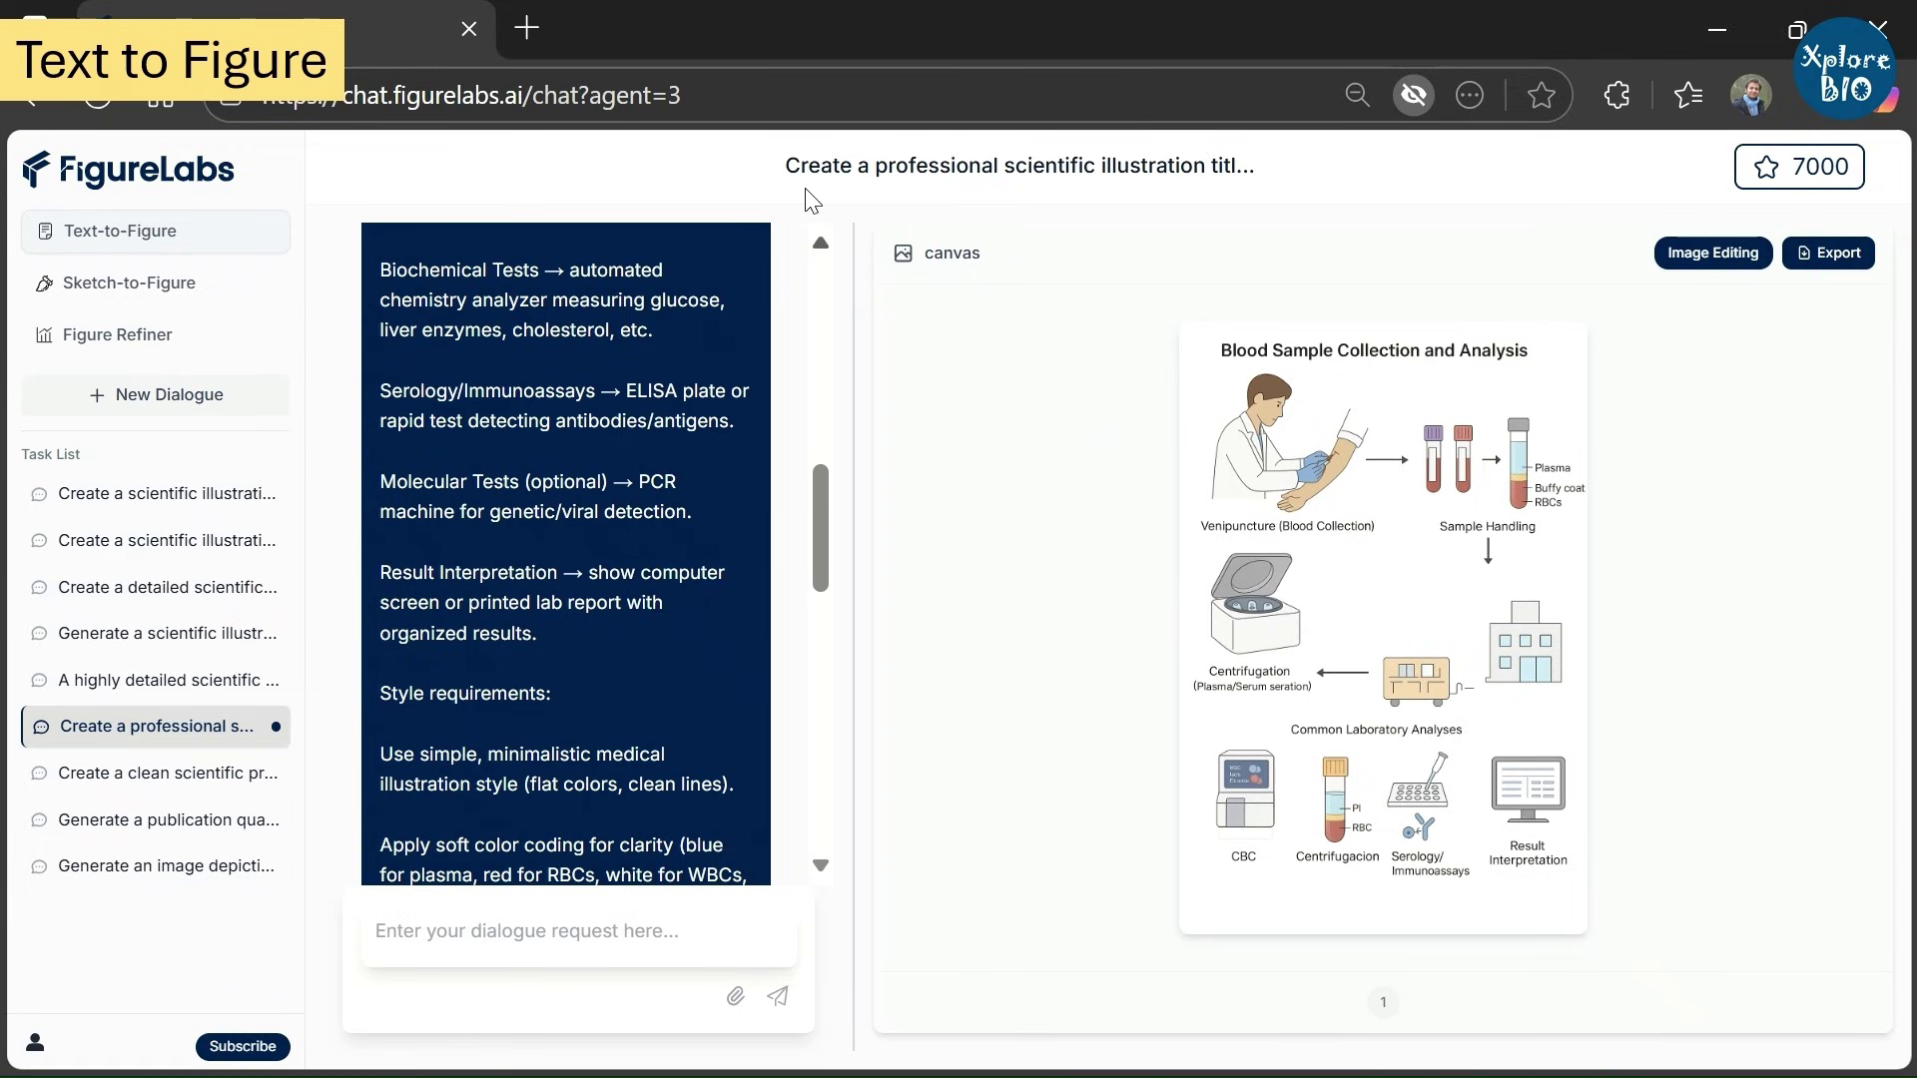
pyautogui.click(1563, 573)
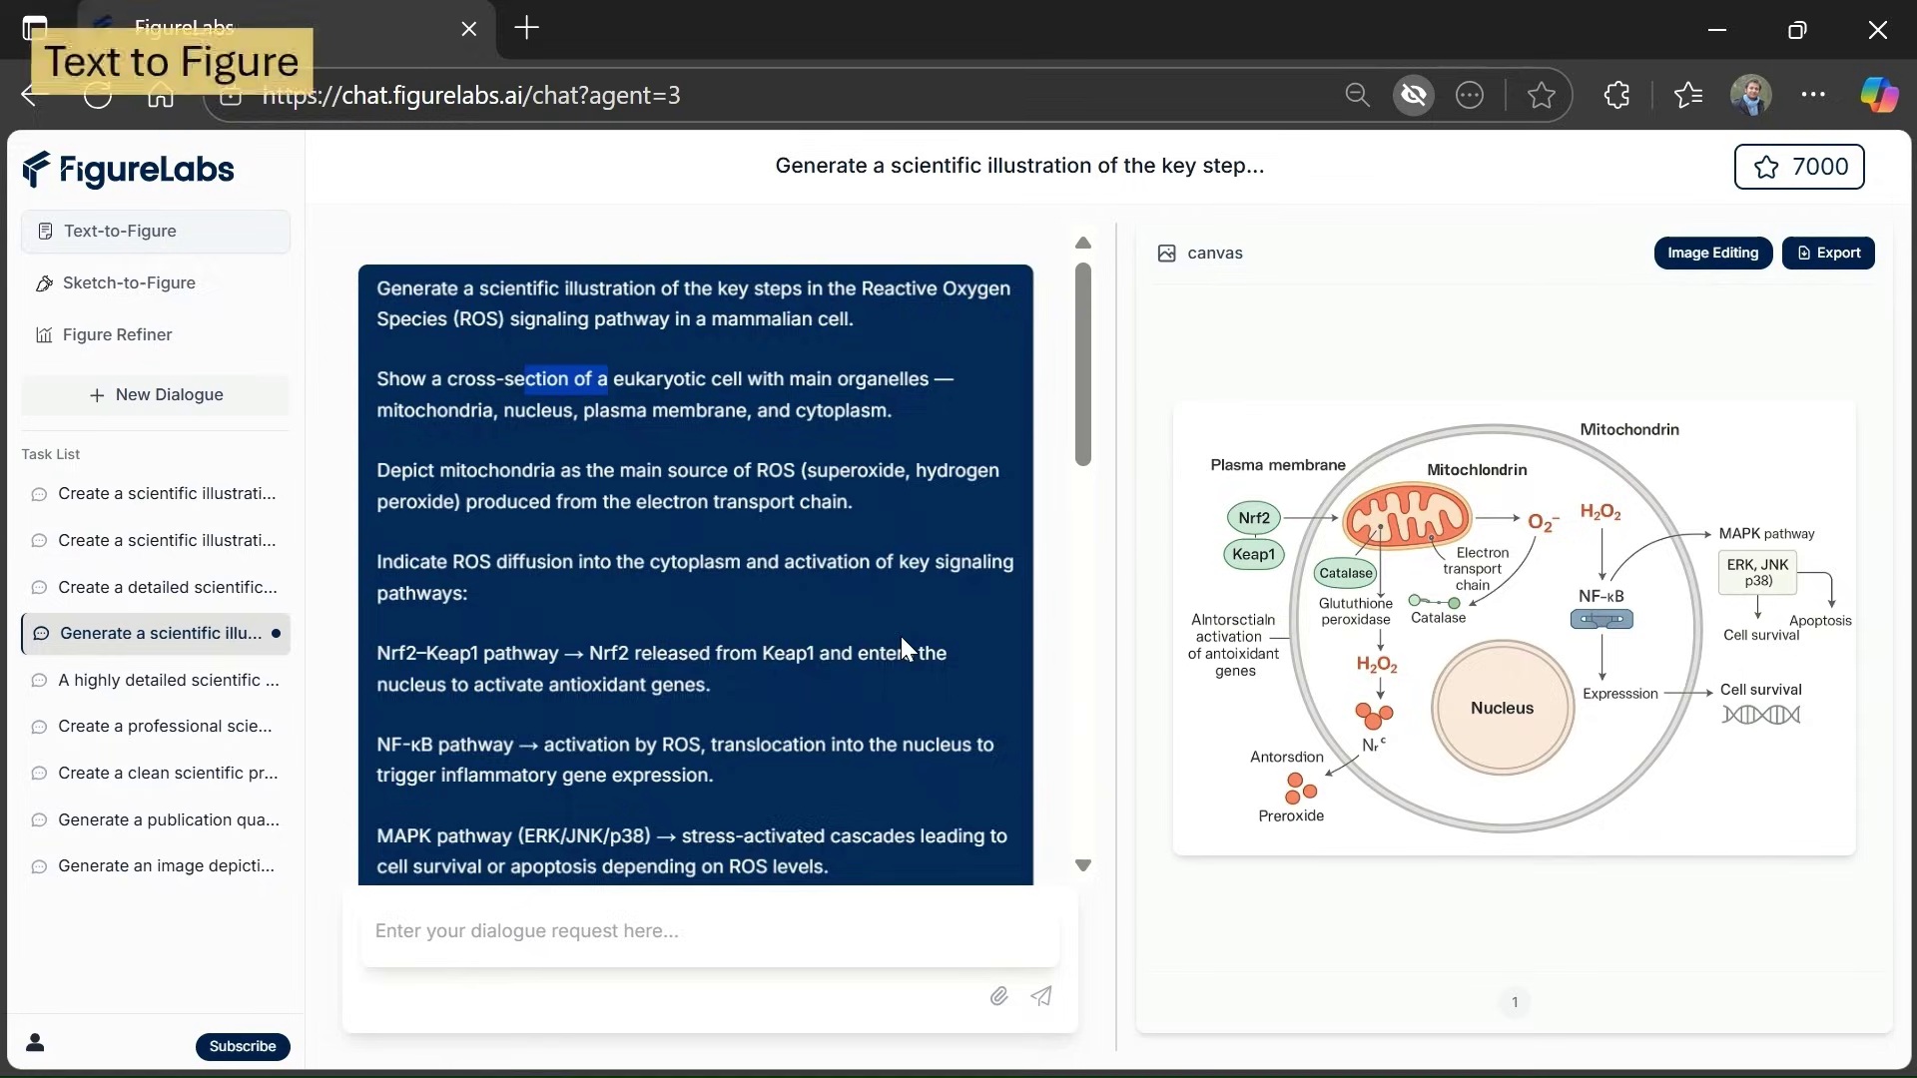
# Highlight the ROS prompt's signaling pathway, organelle list and mitochondria-as-ROS-source phrases
pyautogui.moveTo(511, 288); pyautogui.dragTo(973, 298)
pyautogui.moveTo(532, 319); pyautogui.dragTo(815, 316)
pyautogui.click(842, 346)
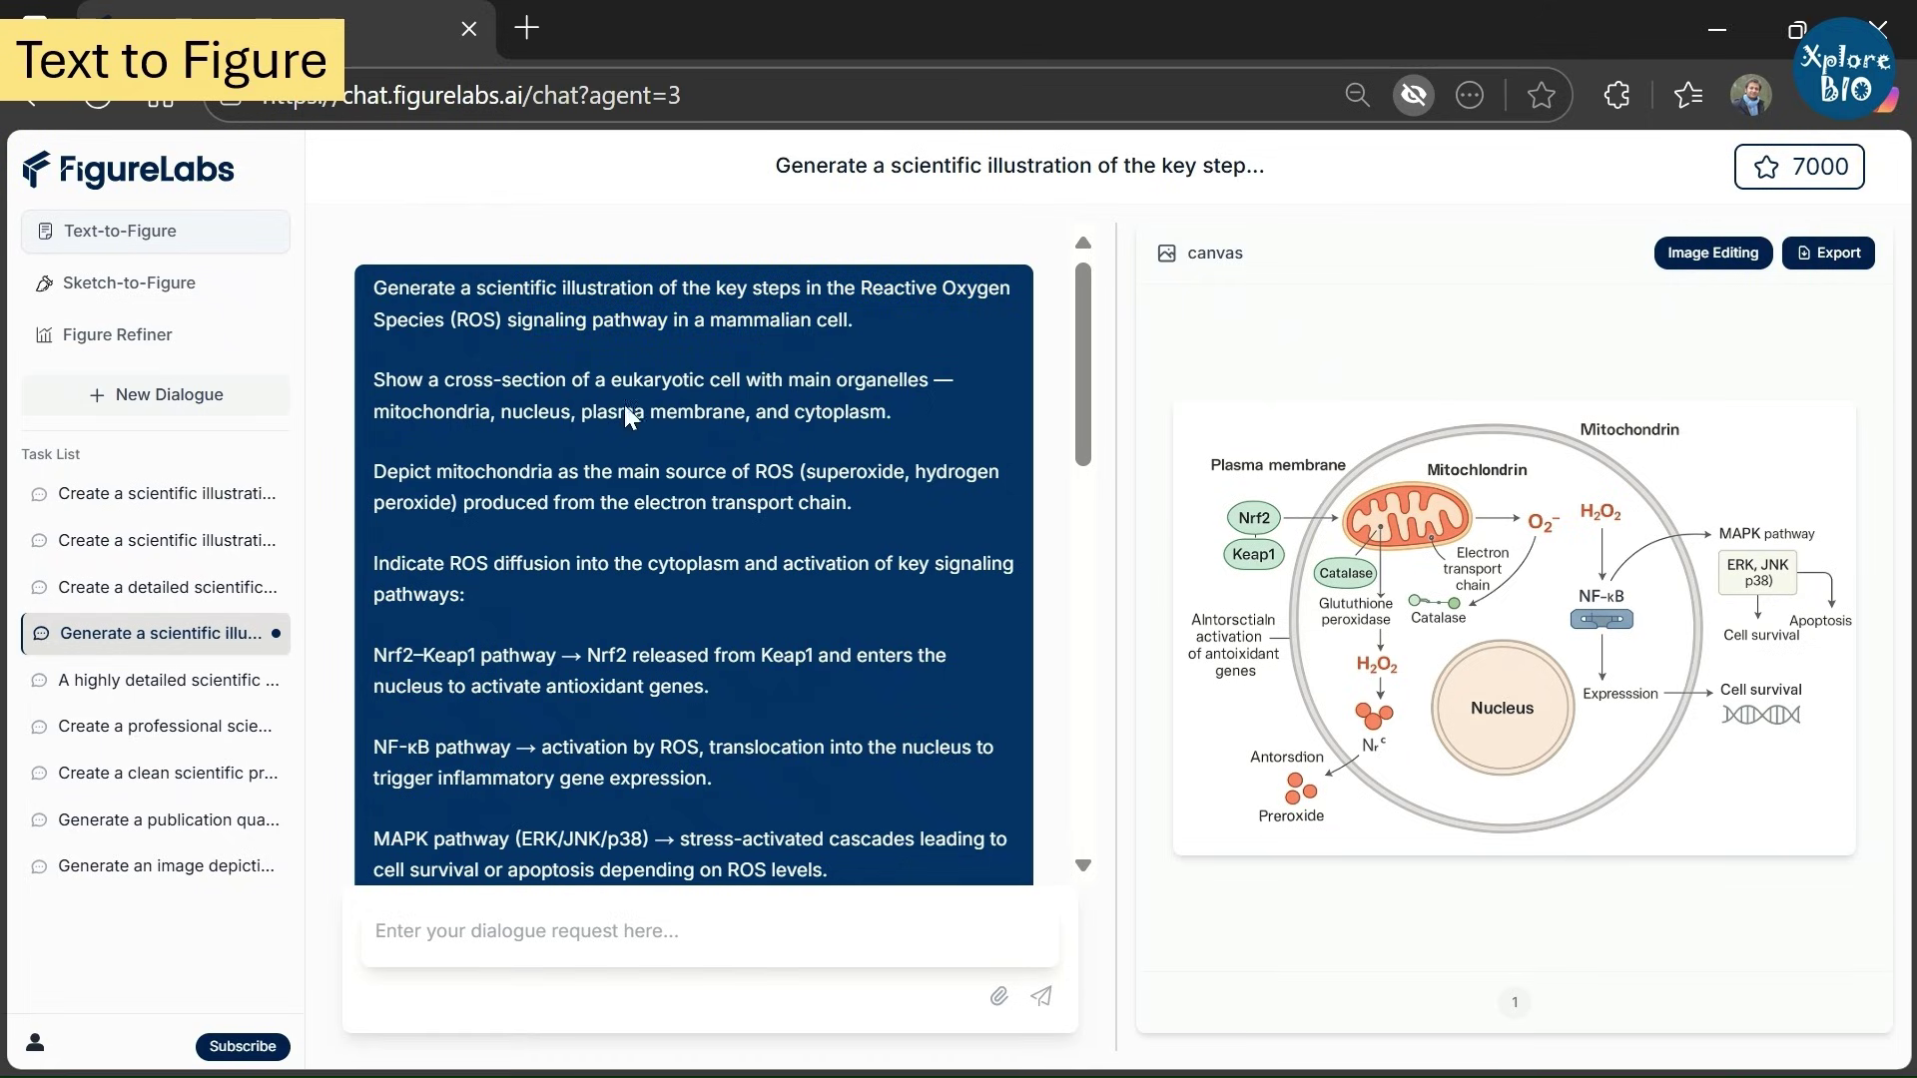
pyautogui.moveTo(416, 416); pyautogui.dragTo(673, 415)
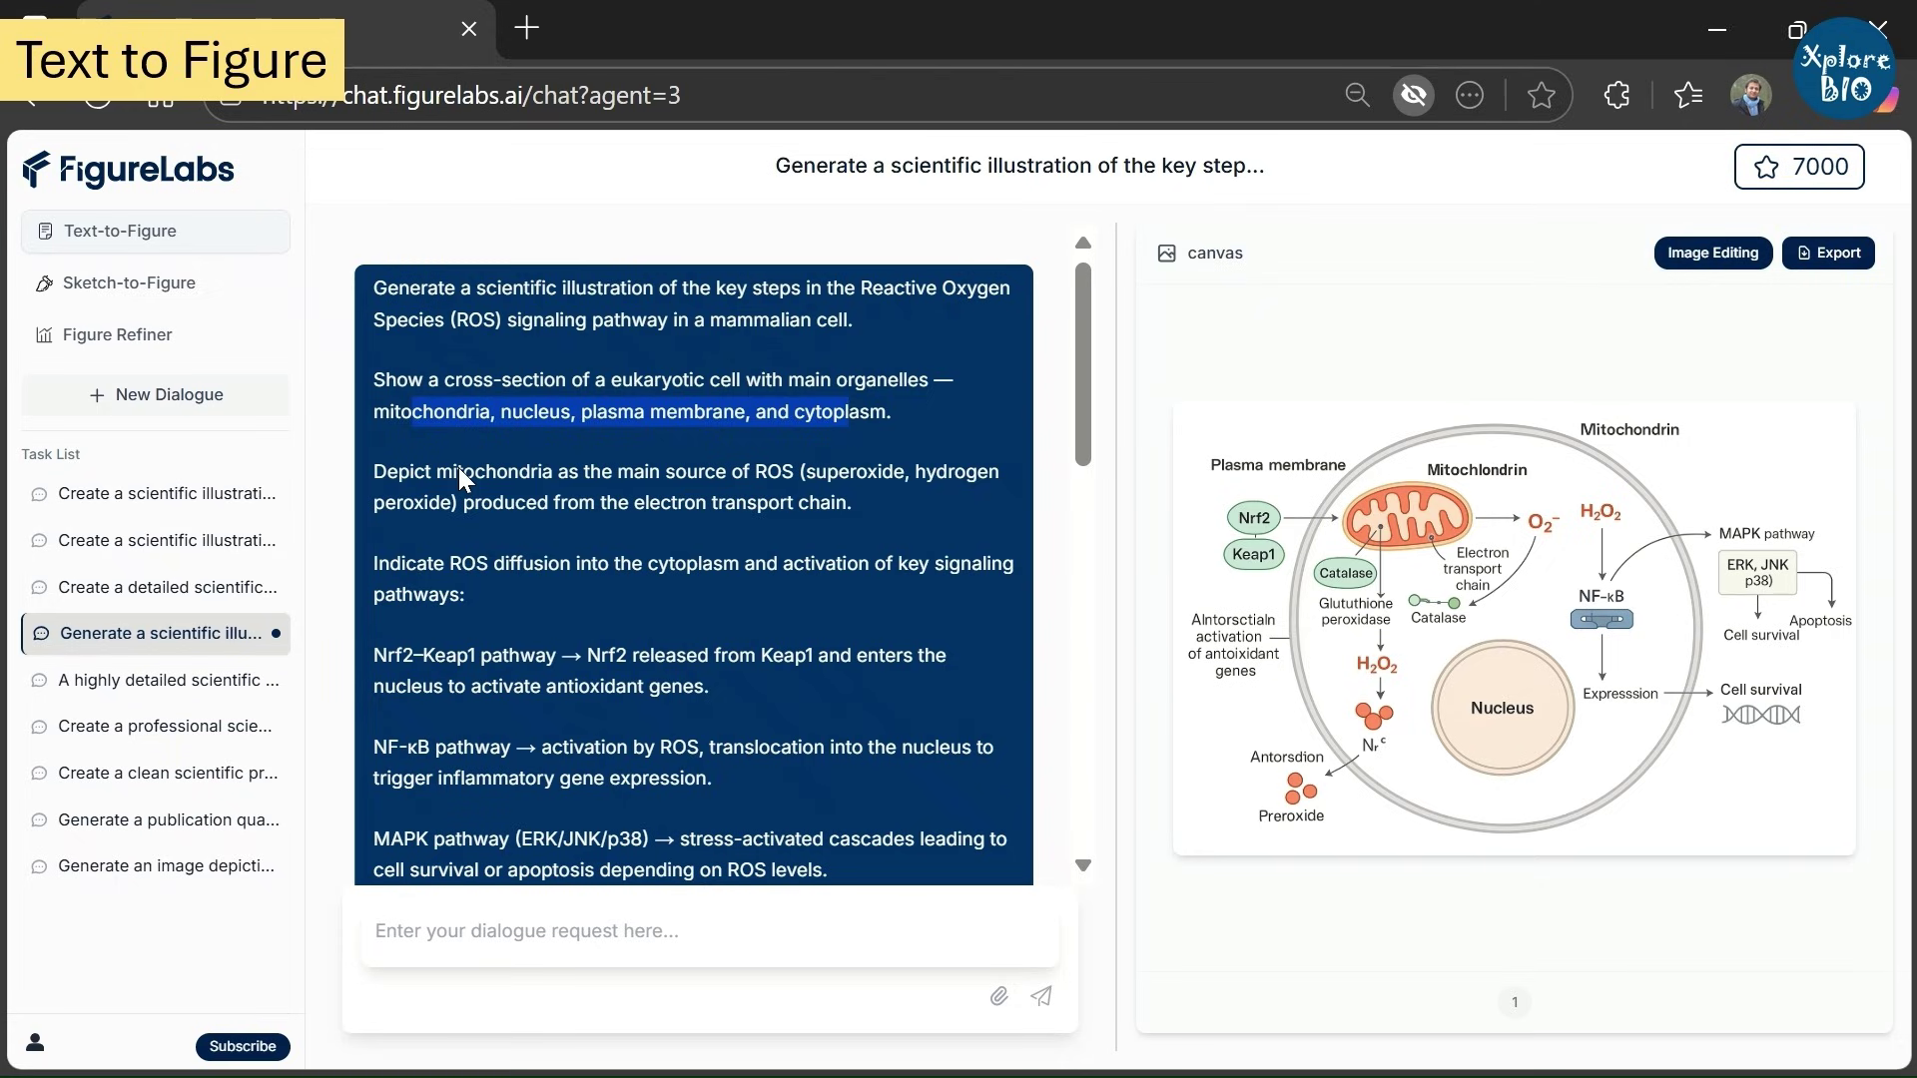
pyautogui.moveTo(416, 469); pyautogui.dragTo(693, 483)
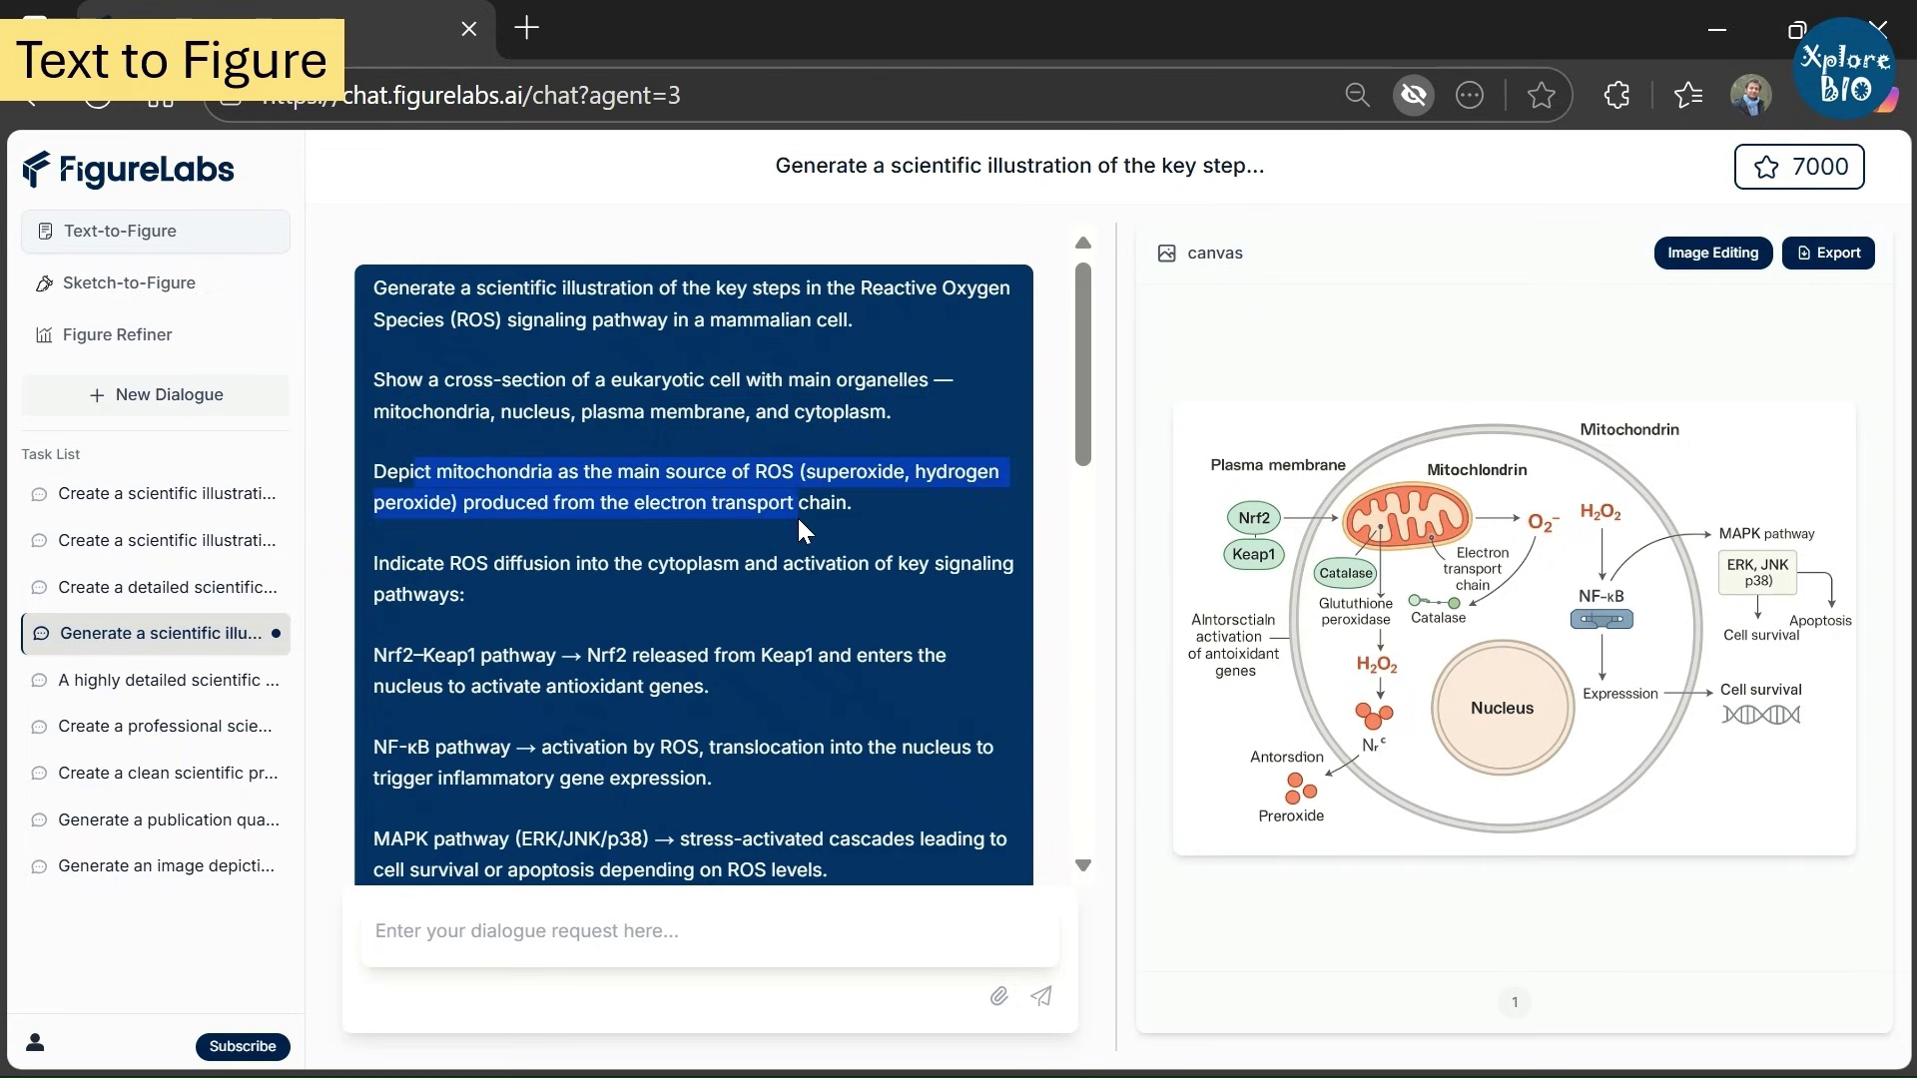
pyautogui.click(693, 577)
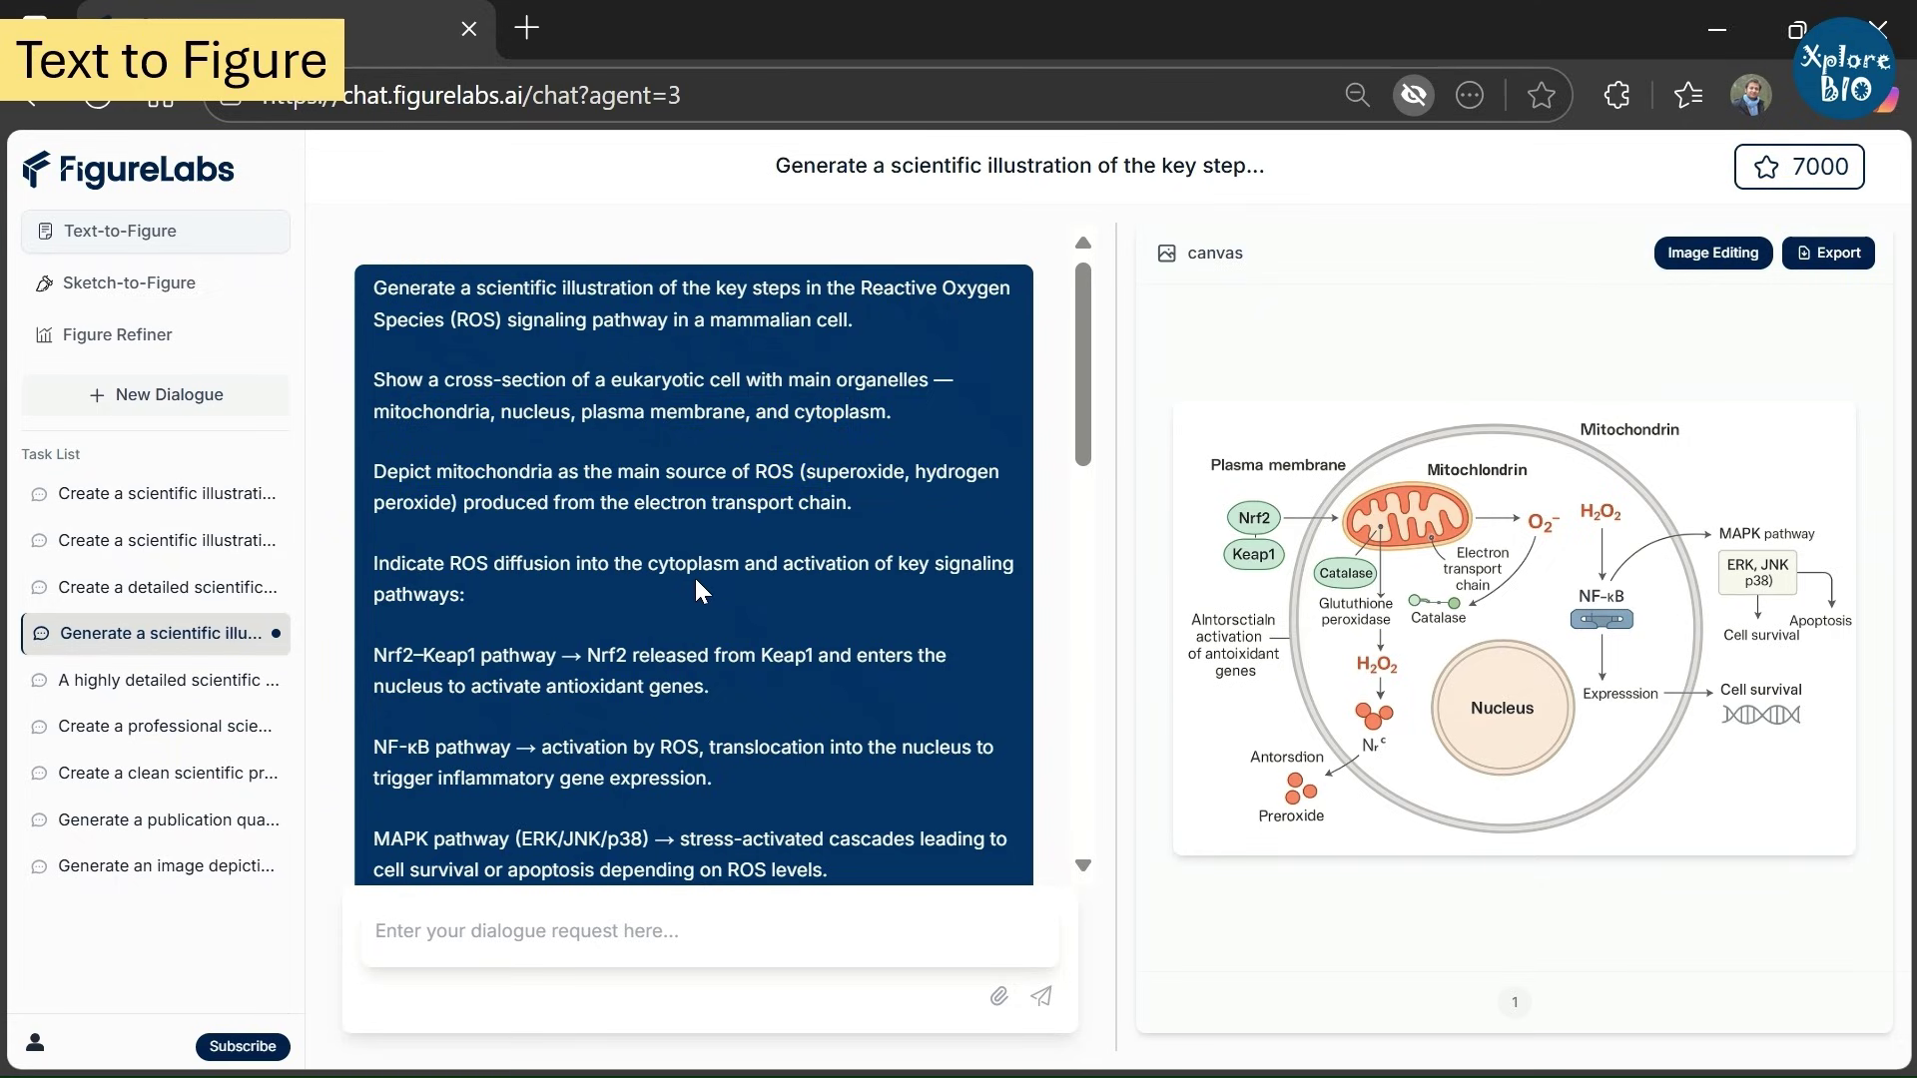
pyautogui.scroll(-2, 678, 569)
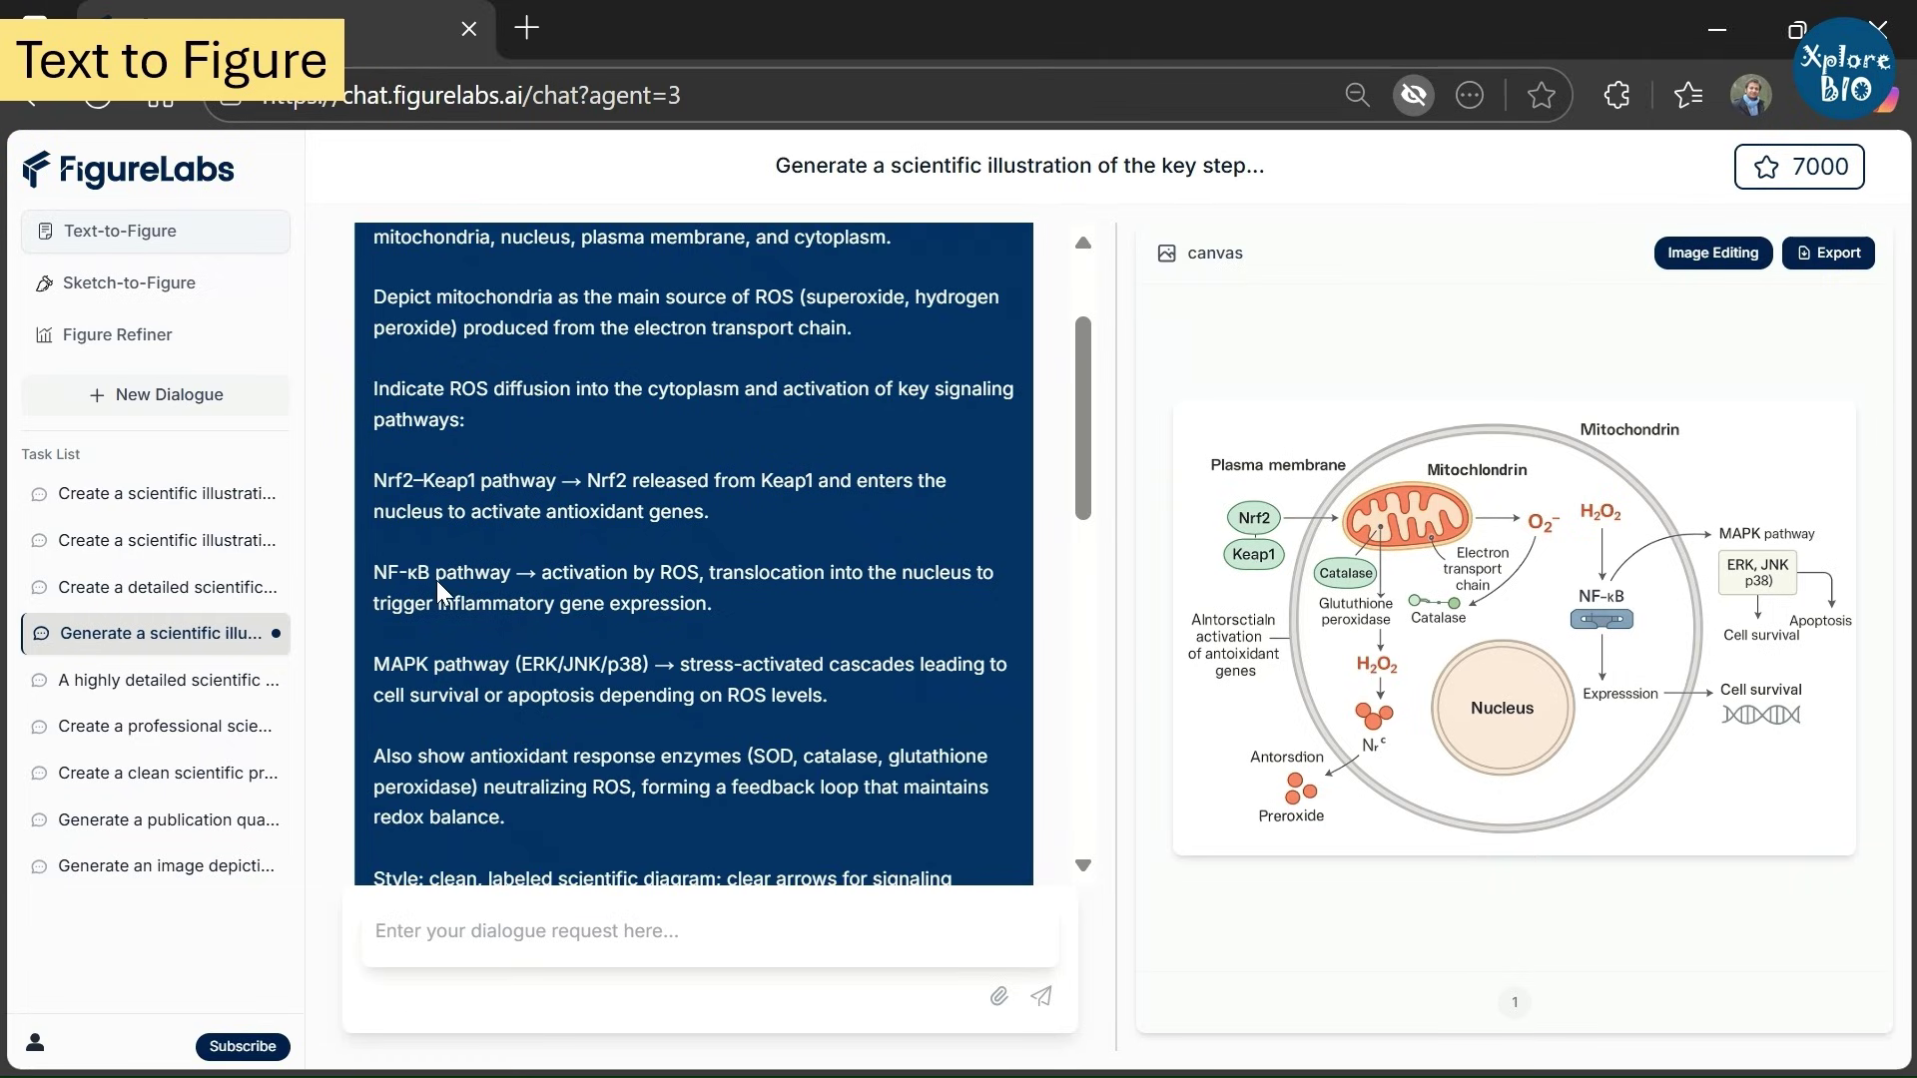
pyautogui.scroll(-2, 607, 687)
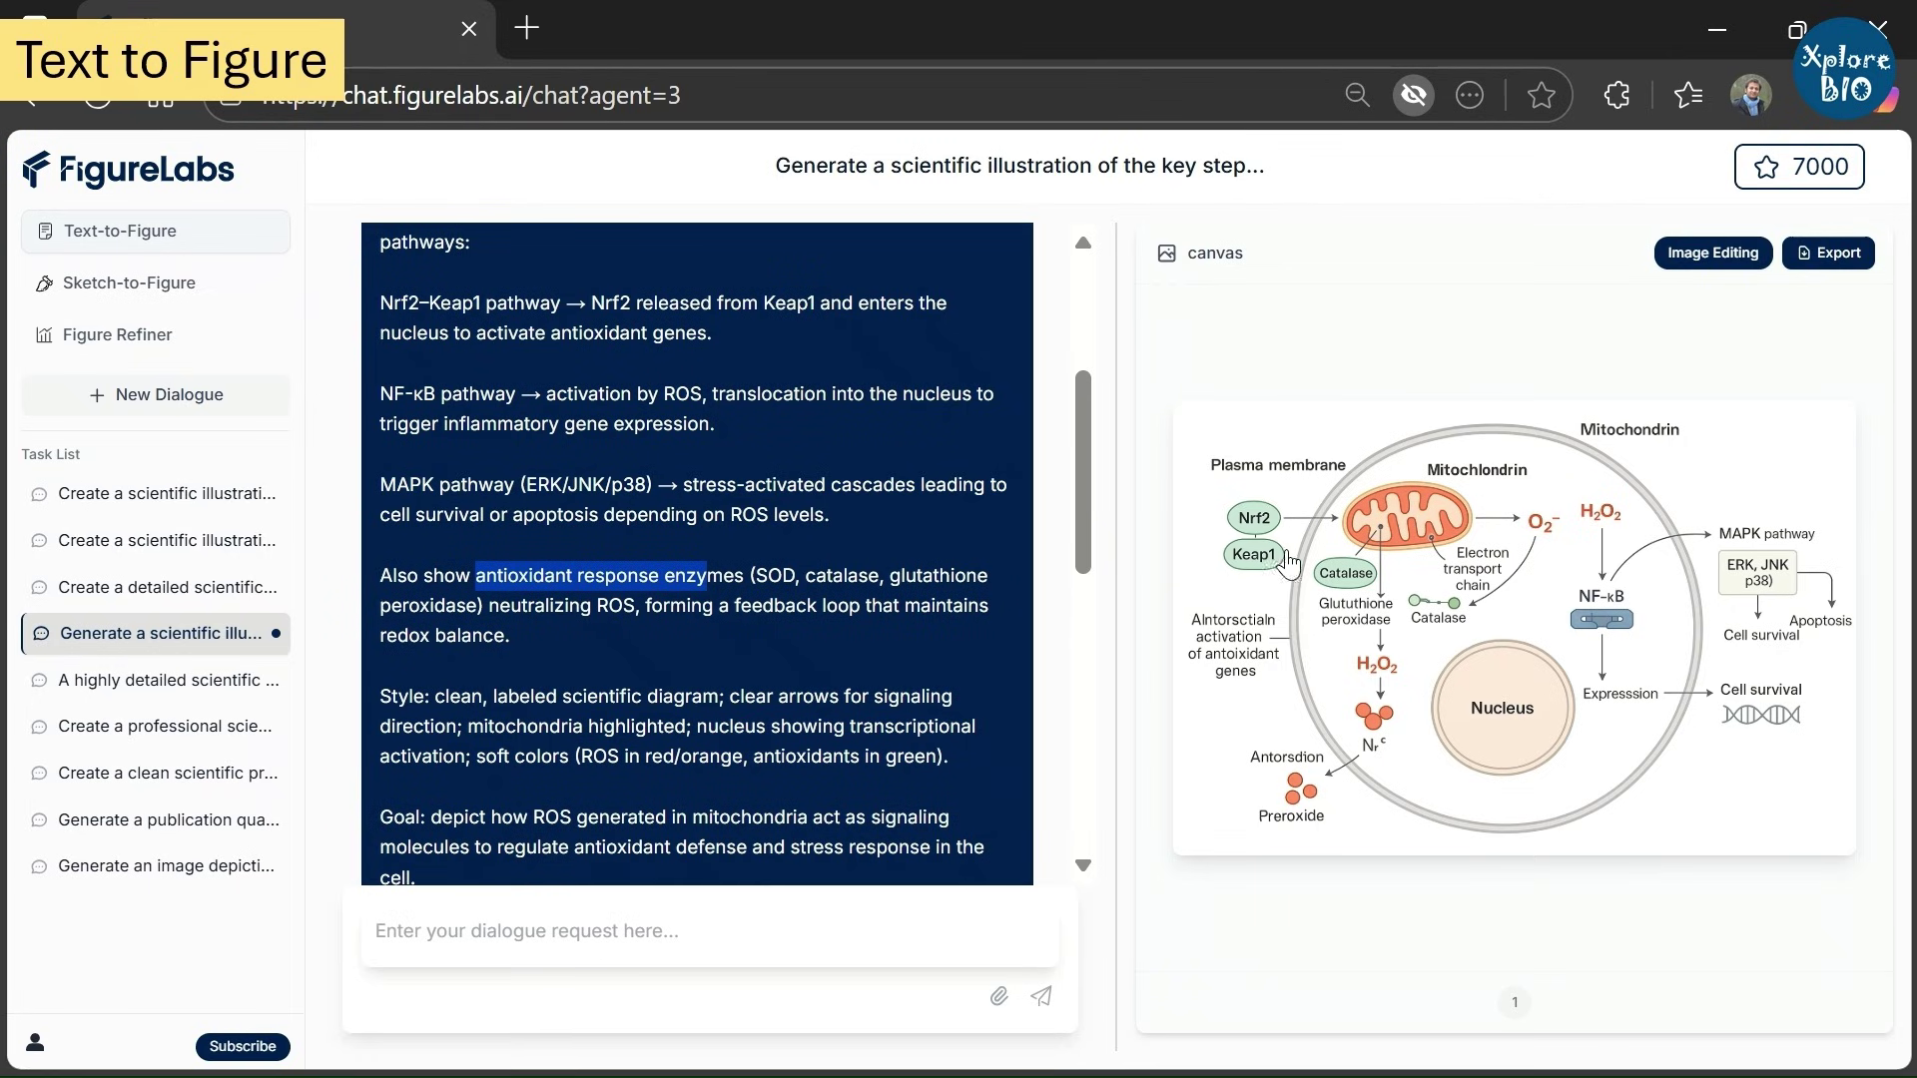
# View the ROS figure full size, close it, and show the Image Editing modes
pyautogui.click(1638, 727)
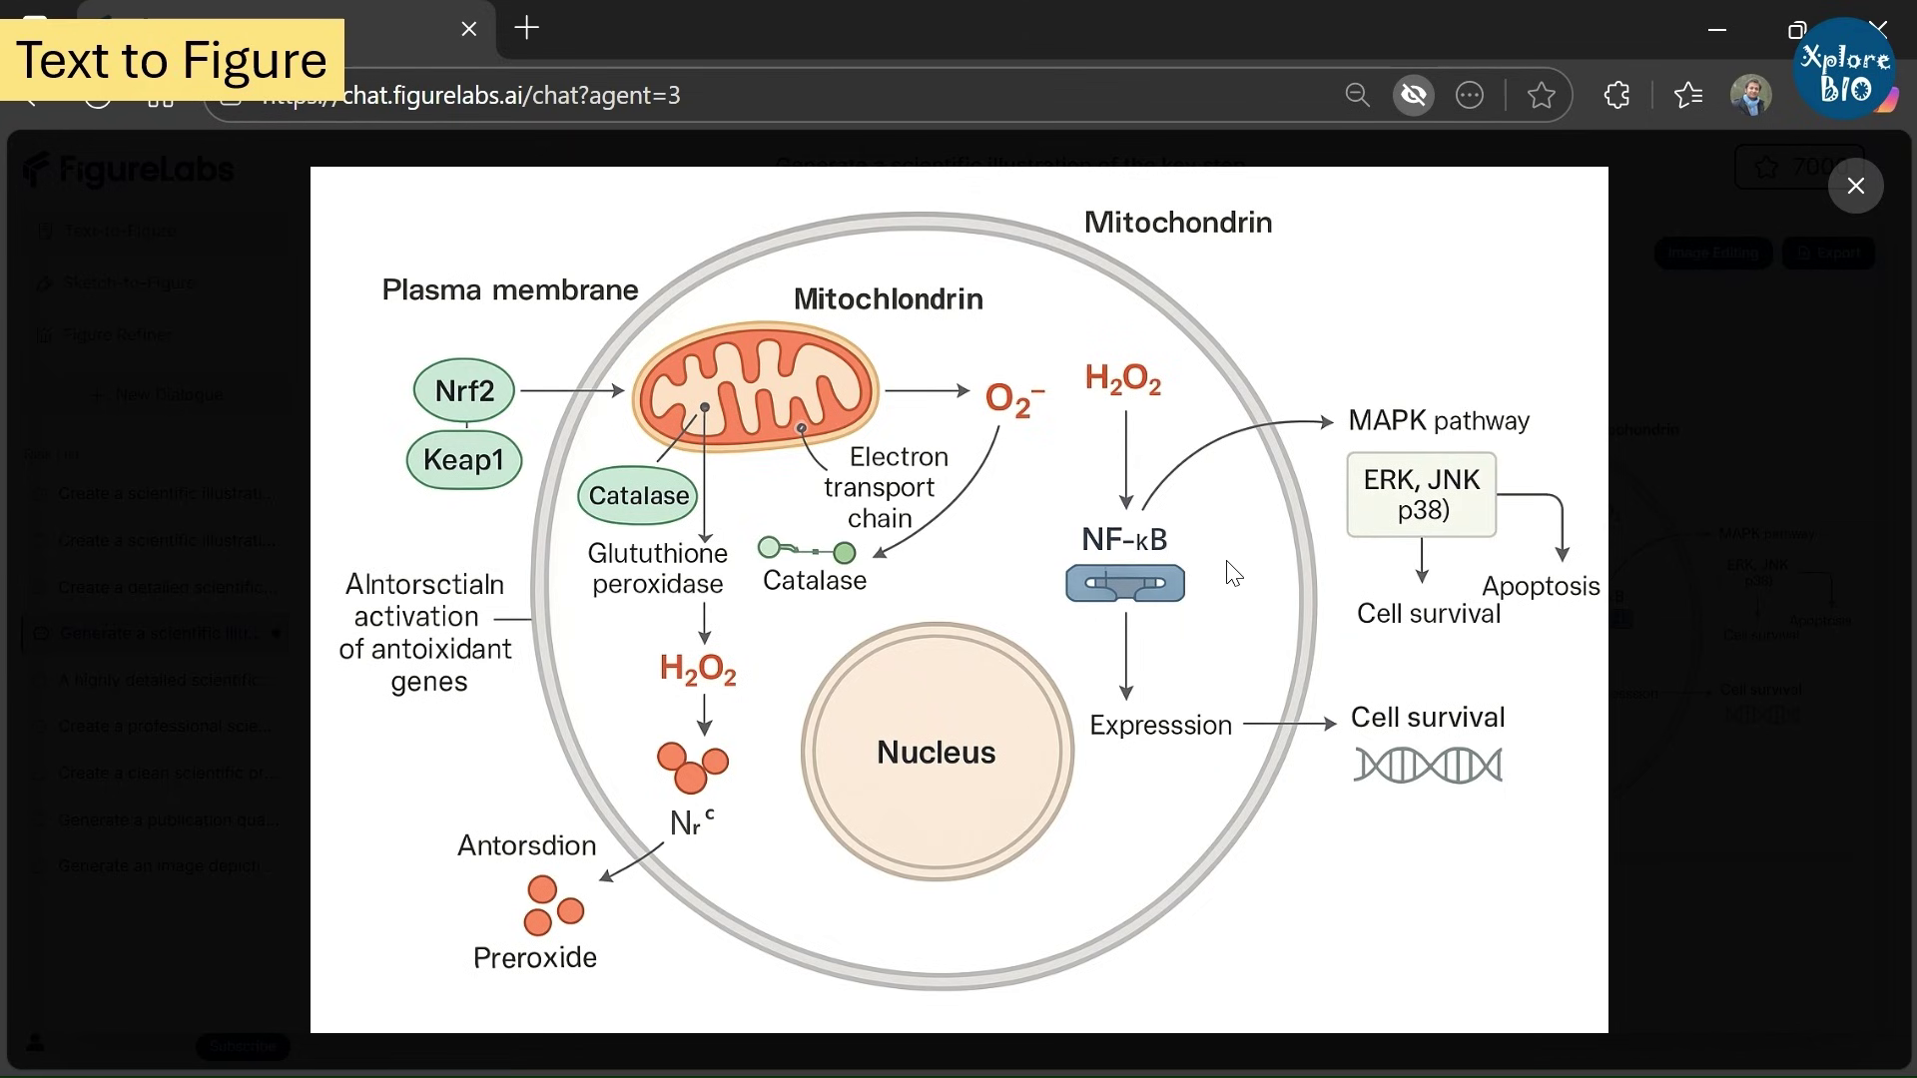
pyautogui.press('Escape')
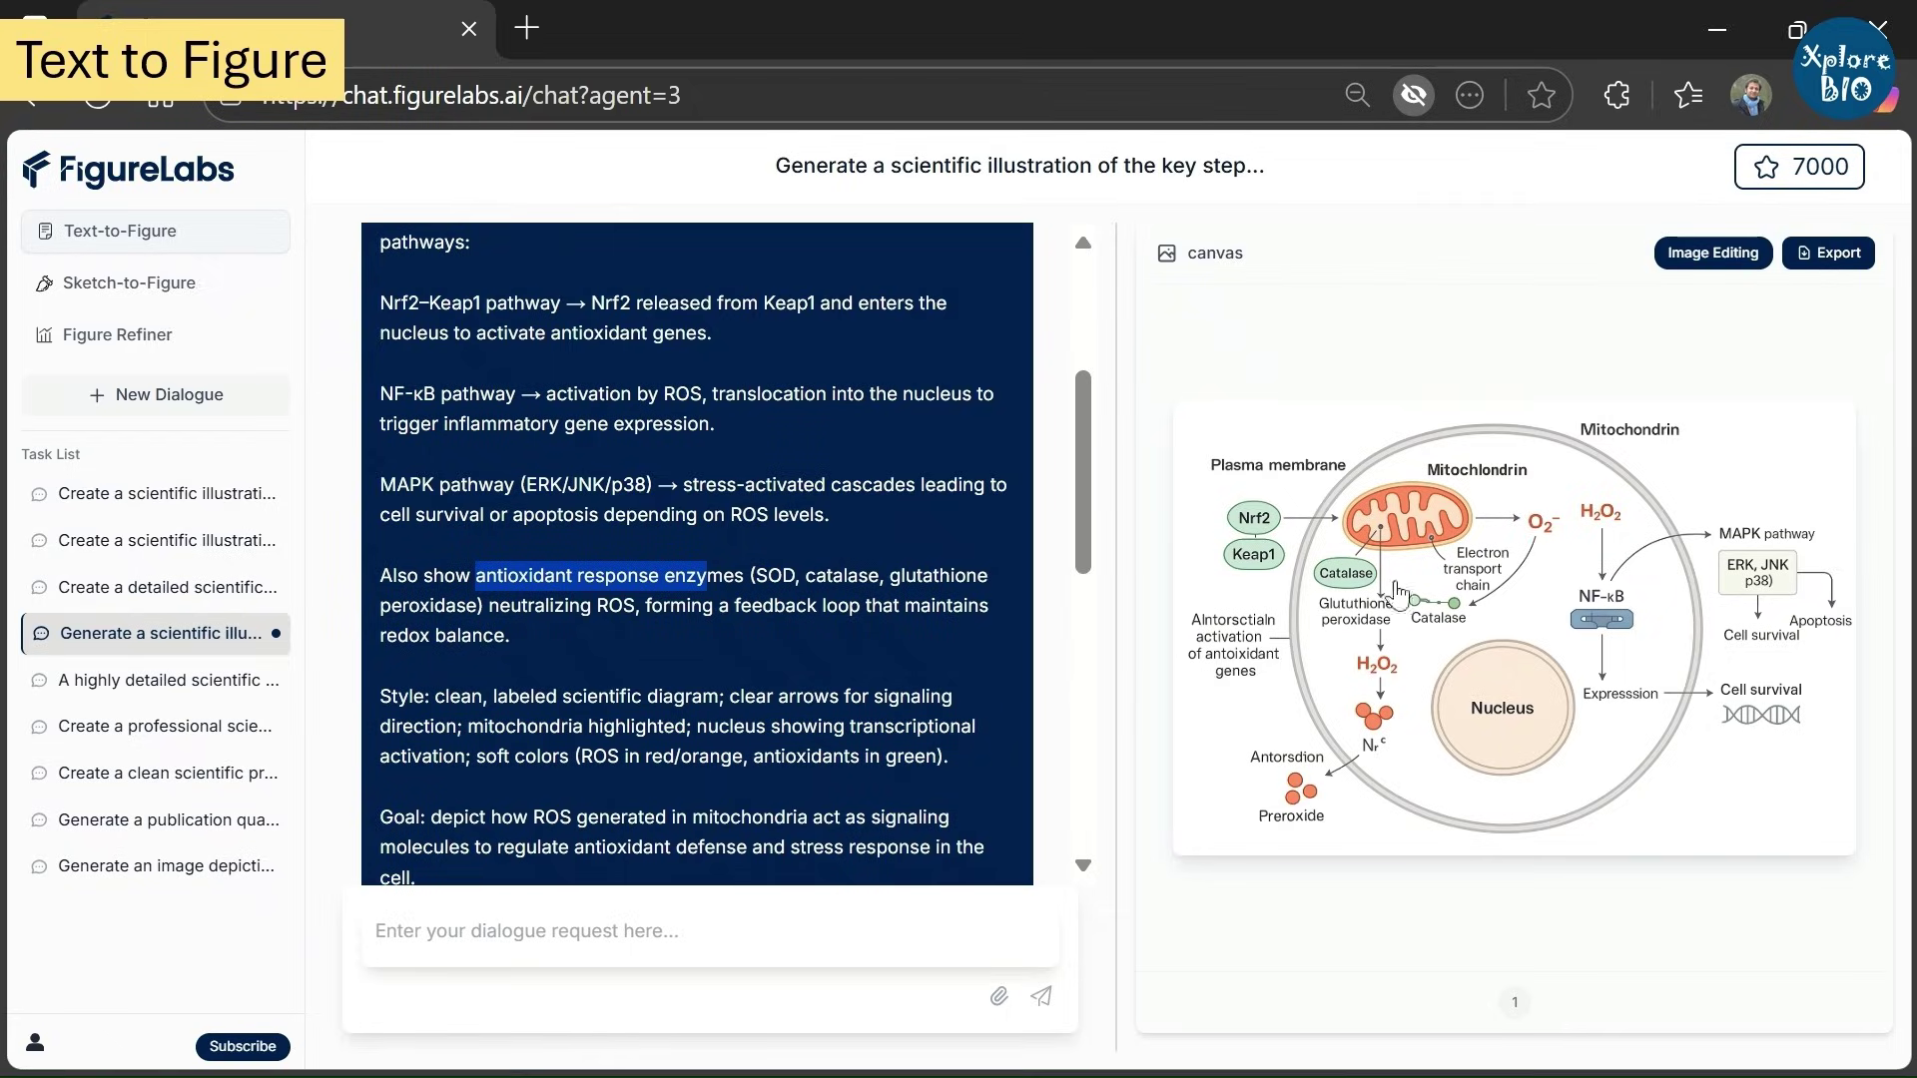
pyautogui.click(1711, 258)
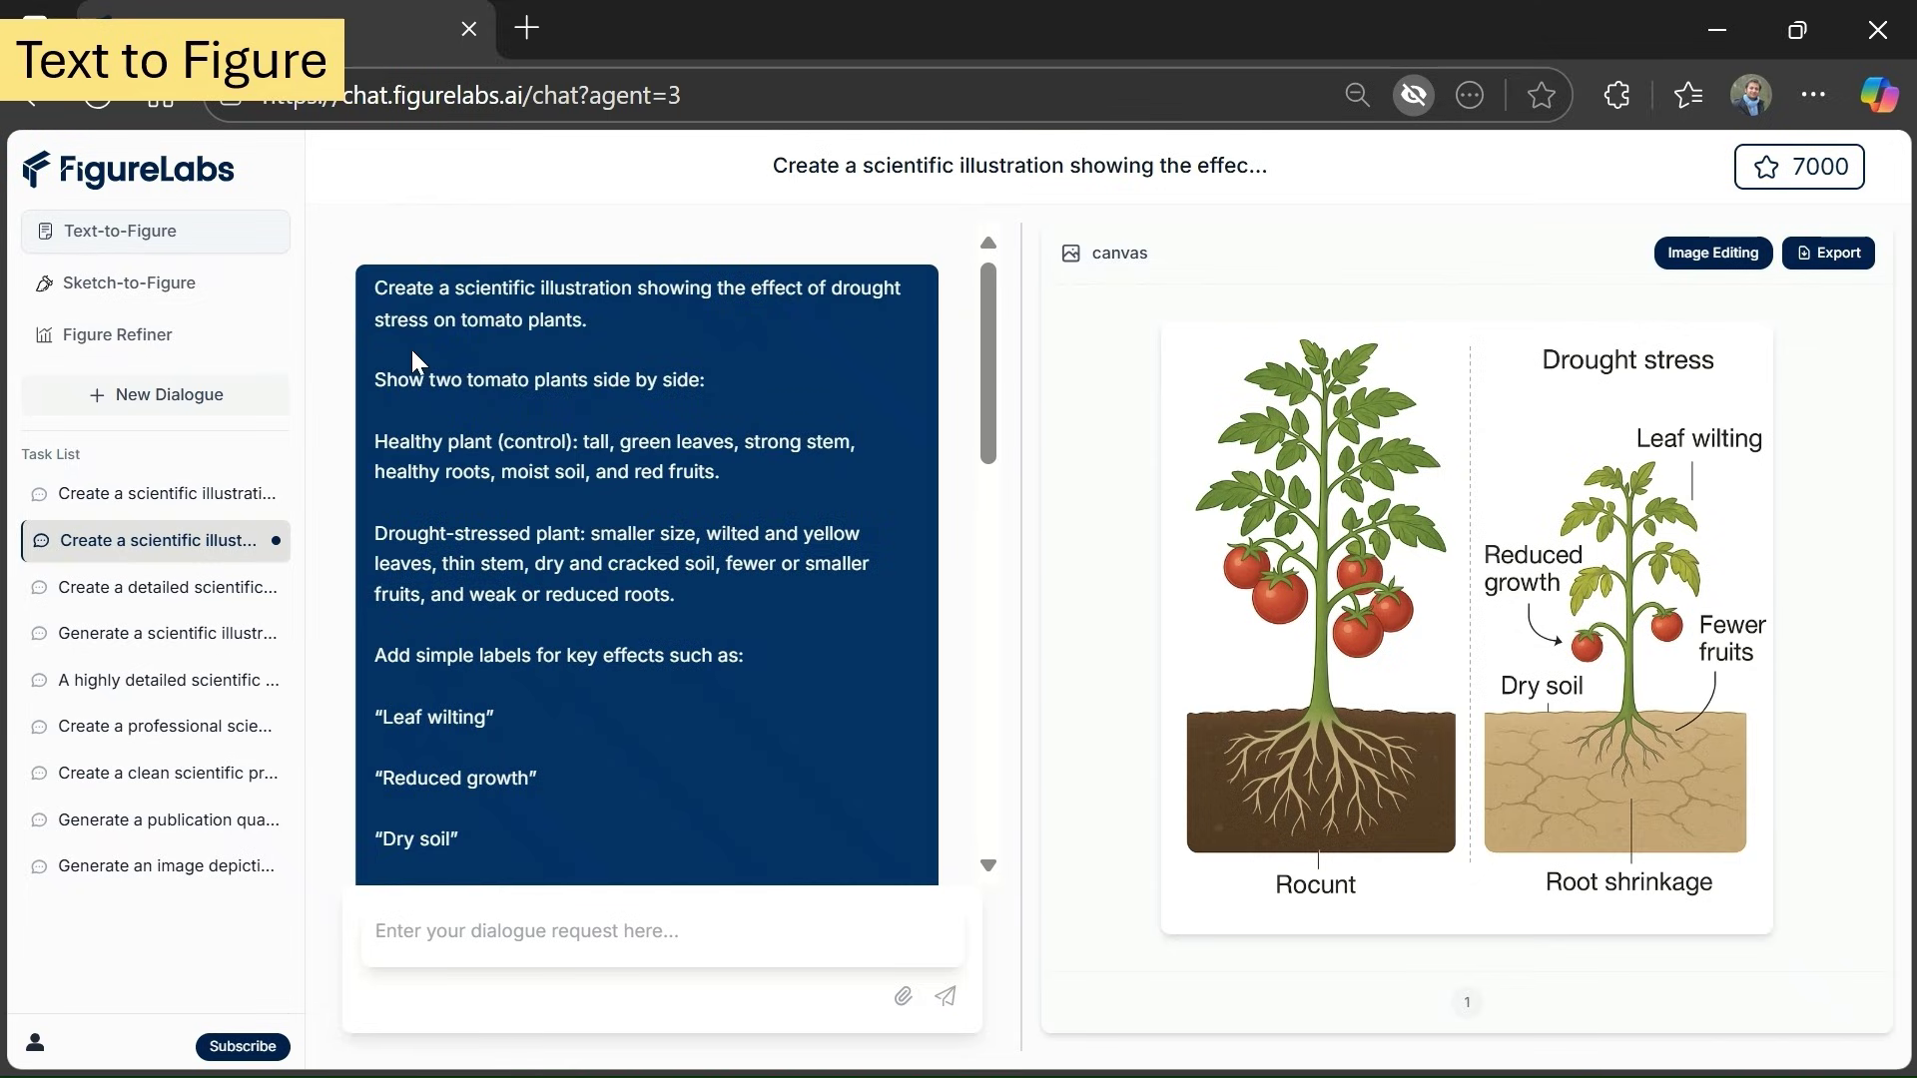
# Highlight the tomato prompt's drought-stress purpose and plant descriptions, then enlarge the figure
pyautogui.moveTo(647, 291); pyautogui.dragTo(846, 315)
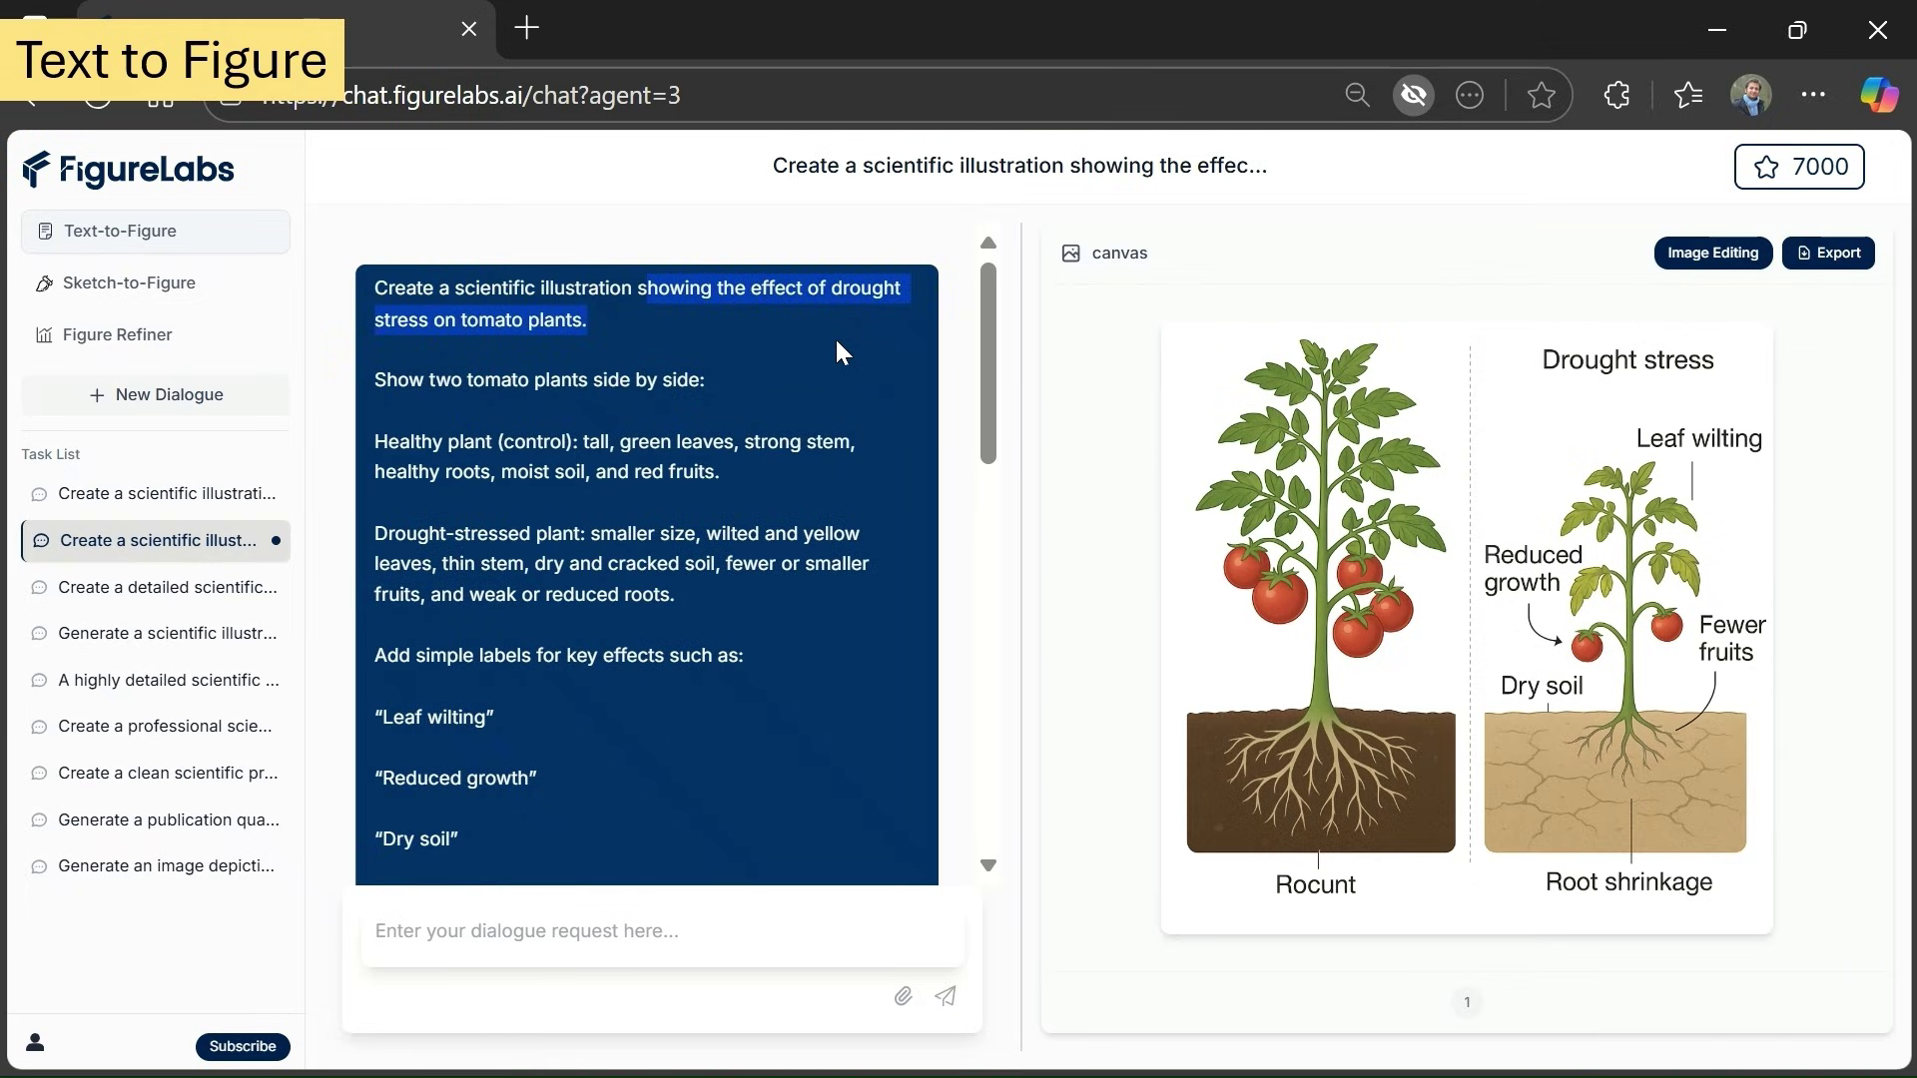
pyautogui.moveTo(389, 443); pyautogui.dragTo(527, 442)
pyautogui.moveTo(403, 528); pyautogui.dragTo(619, 537)
pyautogui.scroll(-2, 591, 625)
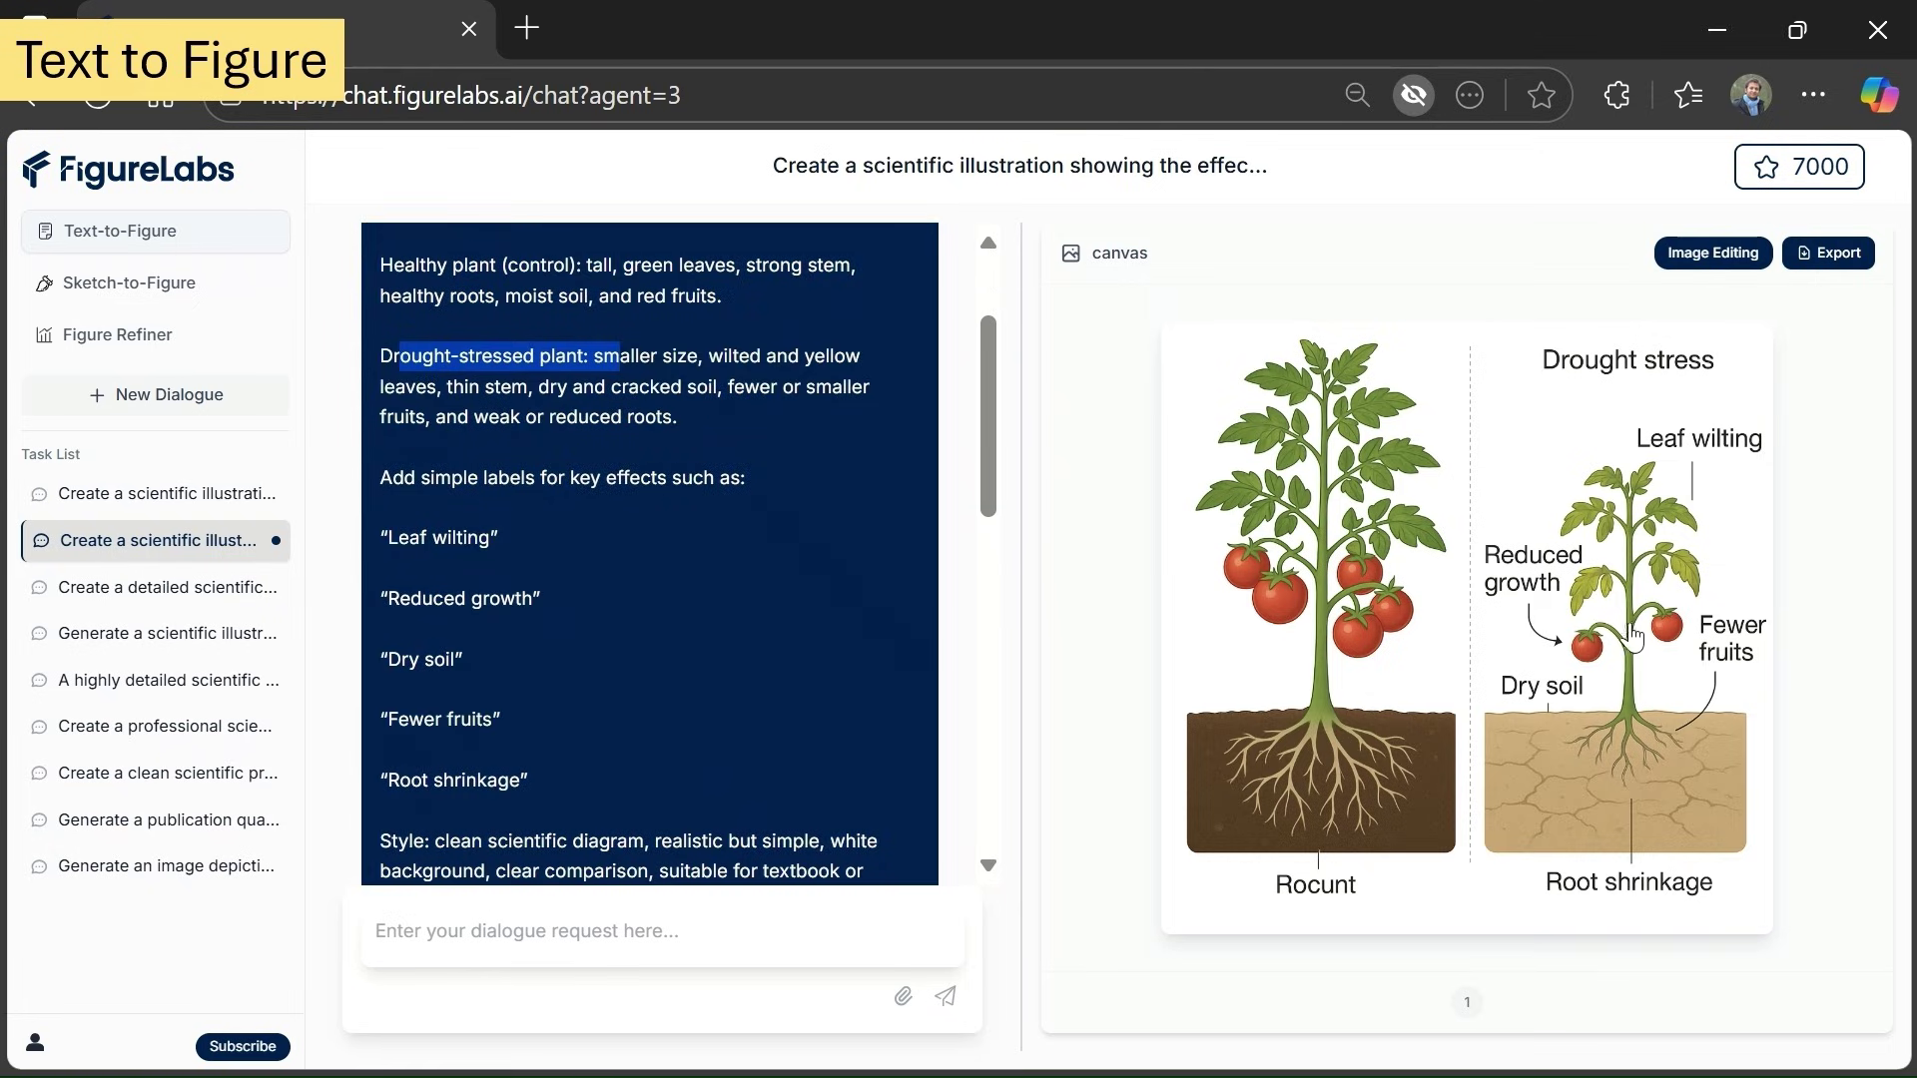
pyautogui.click(1548, 629)
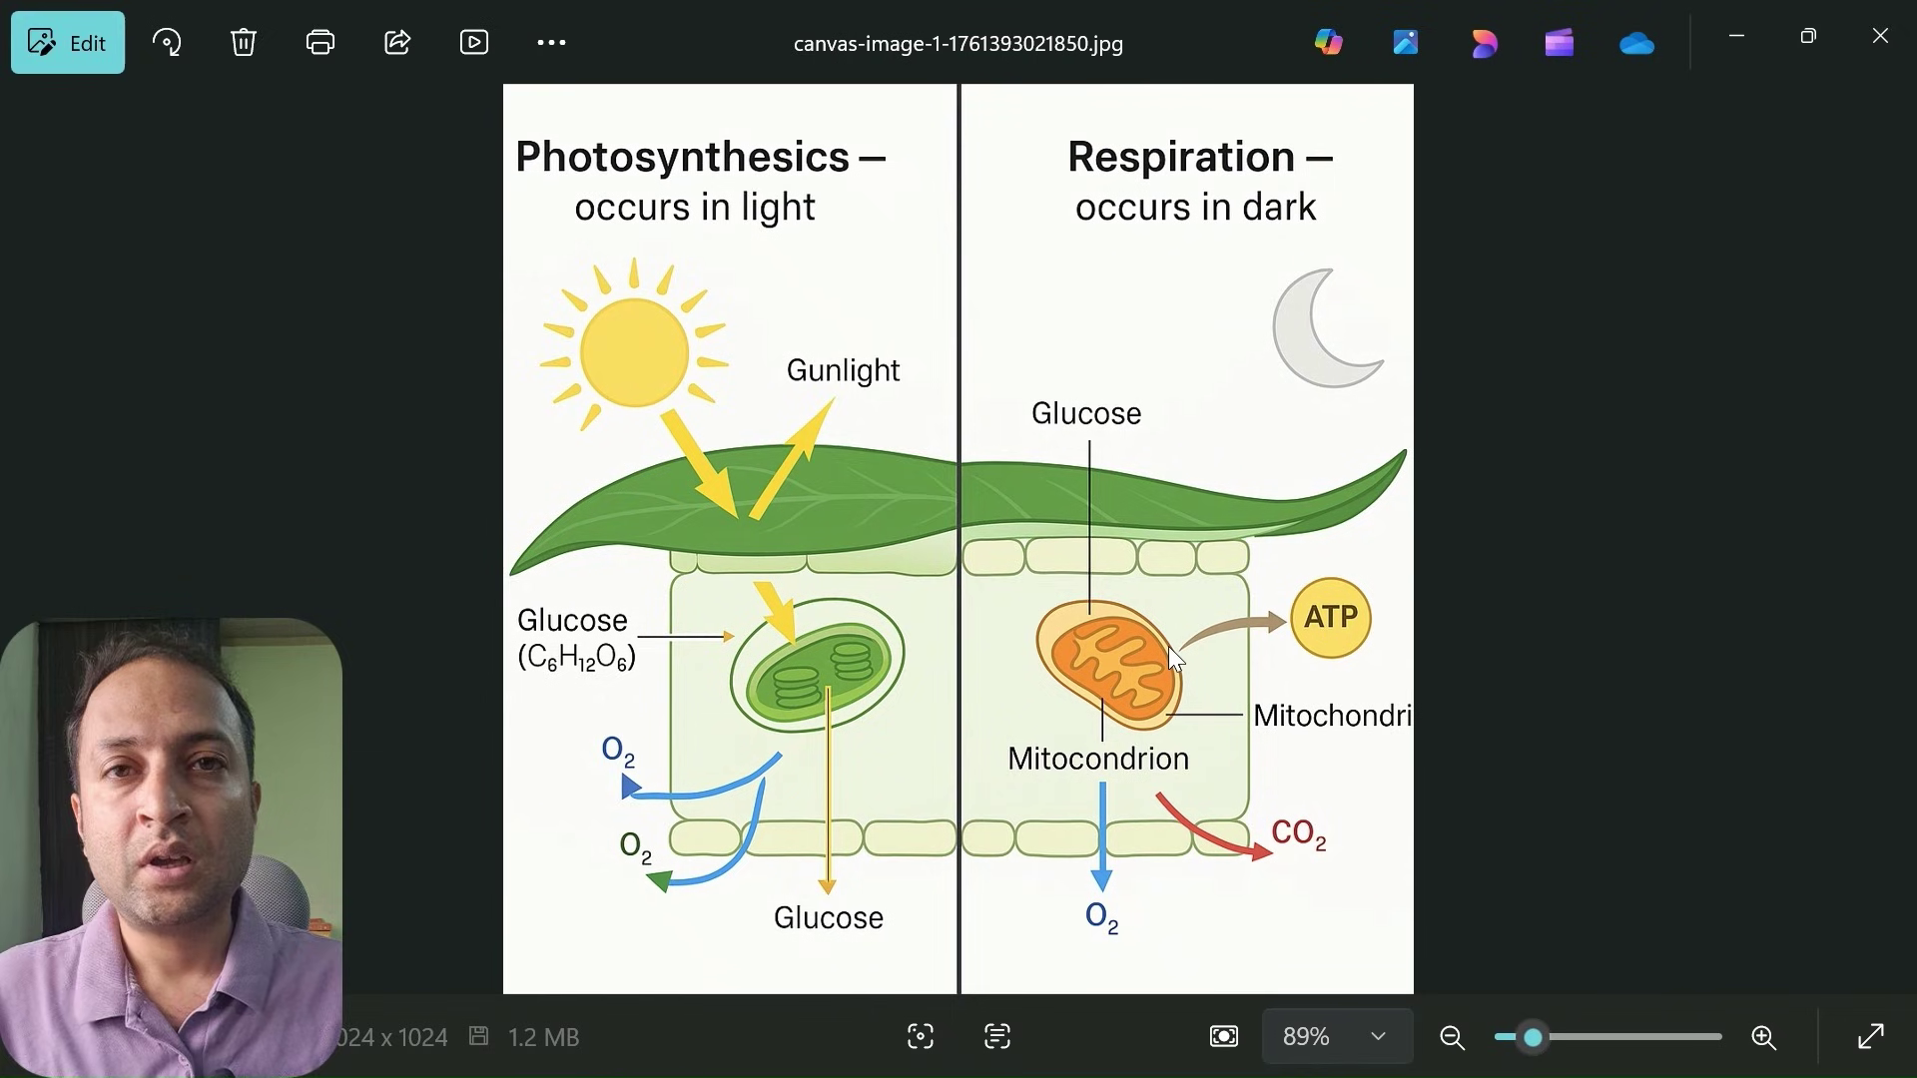
# Page through saved figures to the fertilization-to-embryo diagram and bring up the tomato figure's export settings
pyautogui.press('Right')
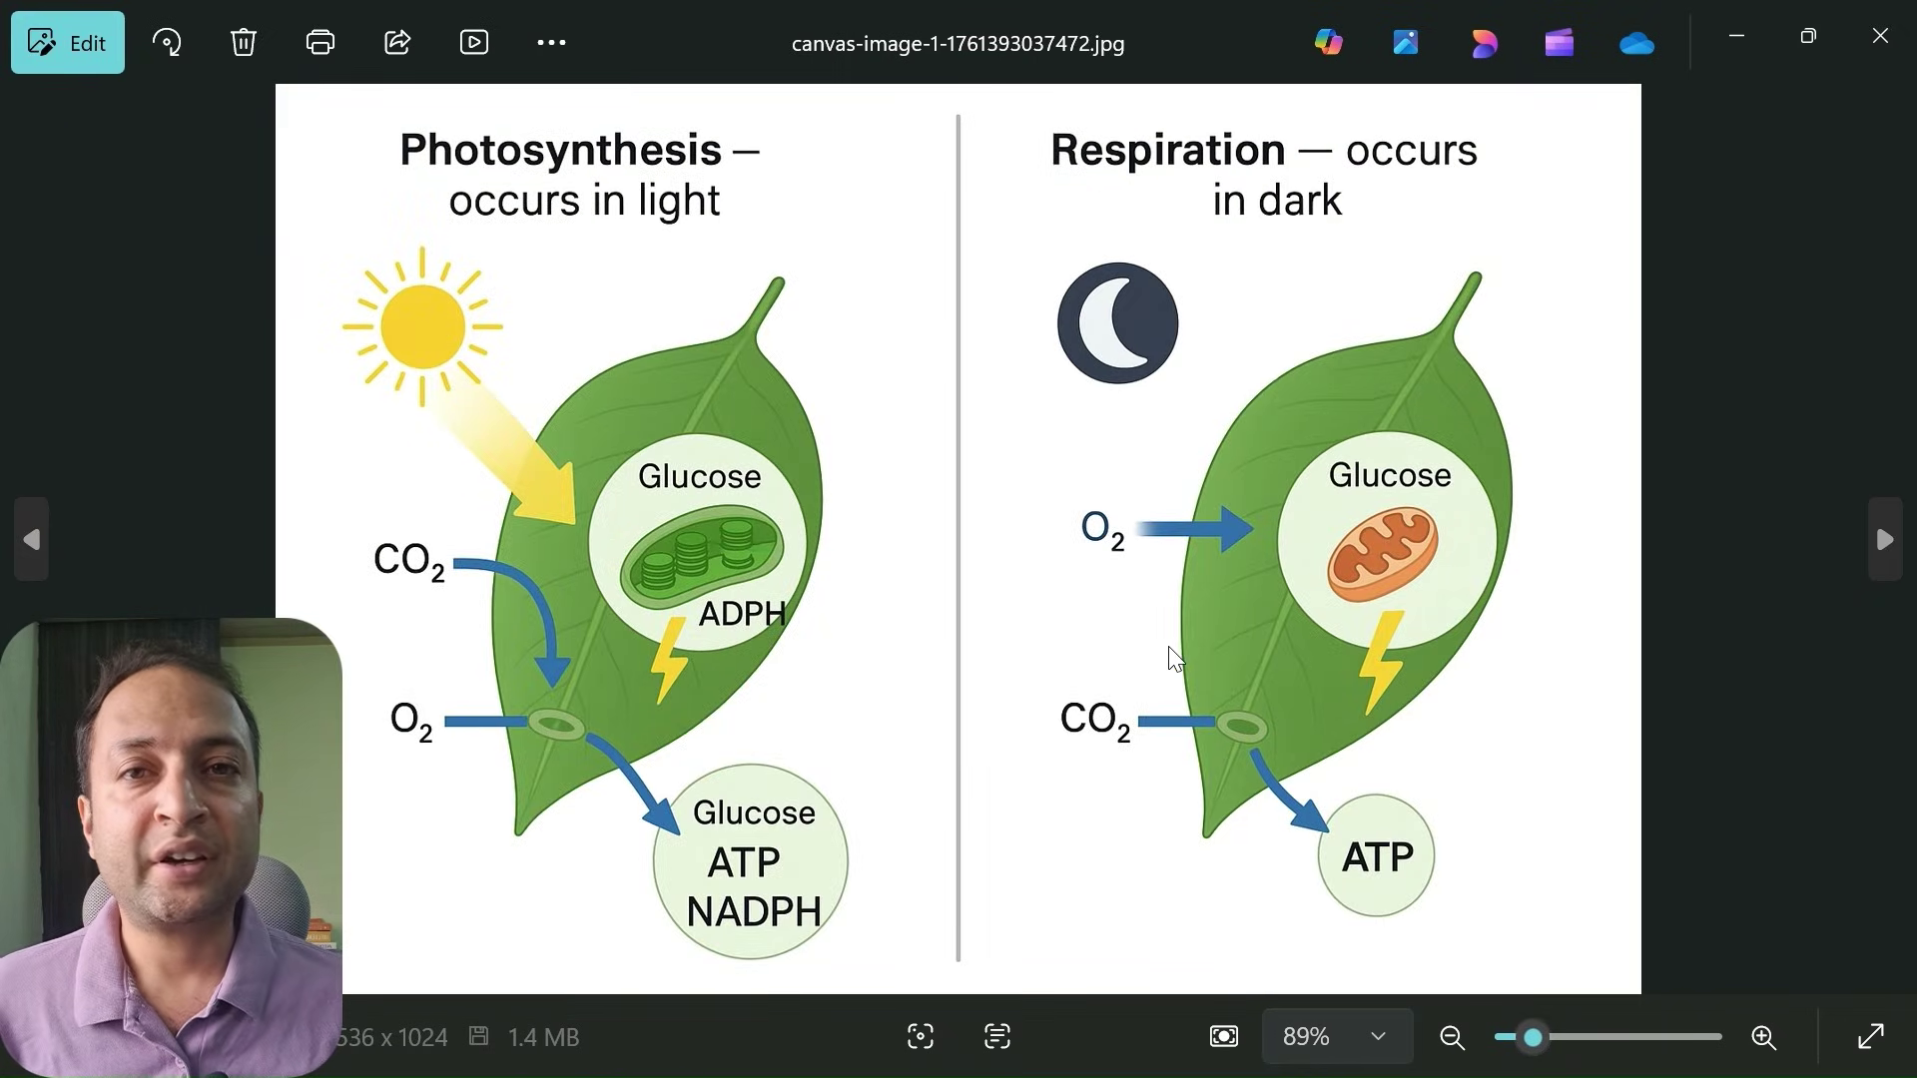
pyautogui.press('Right')
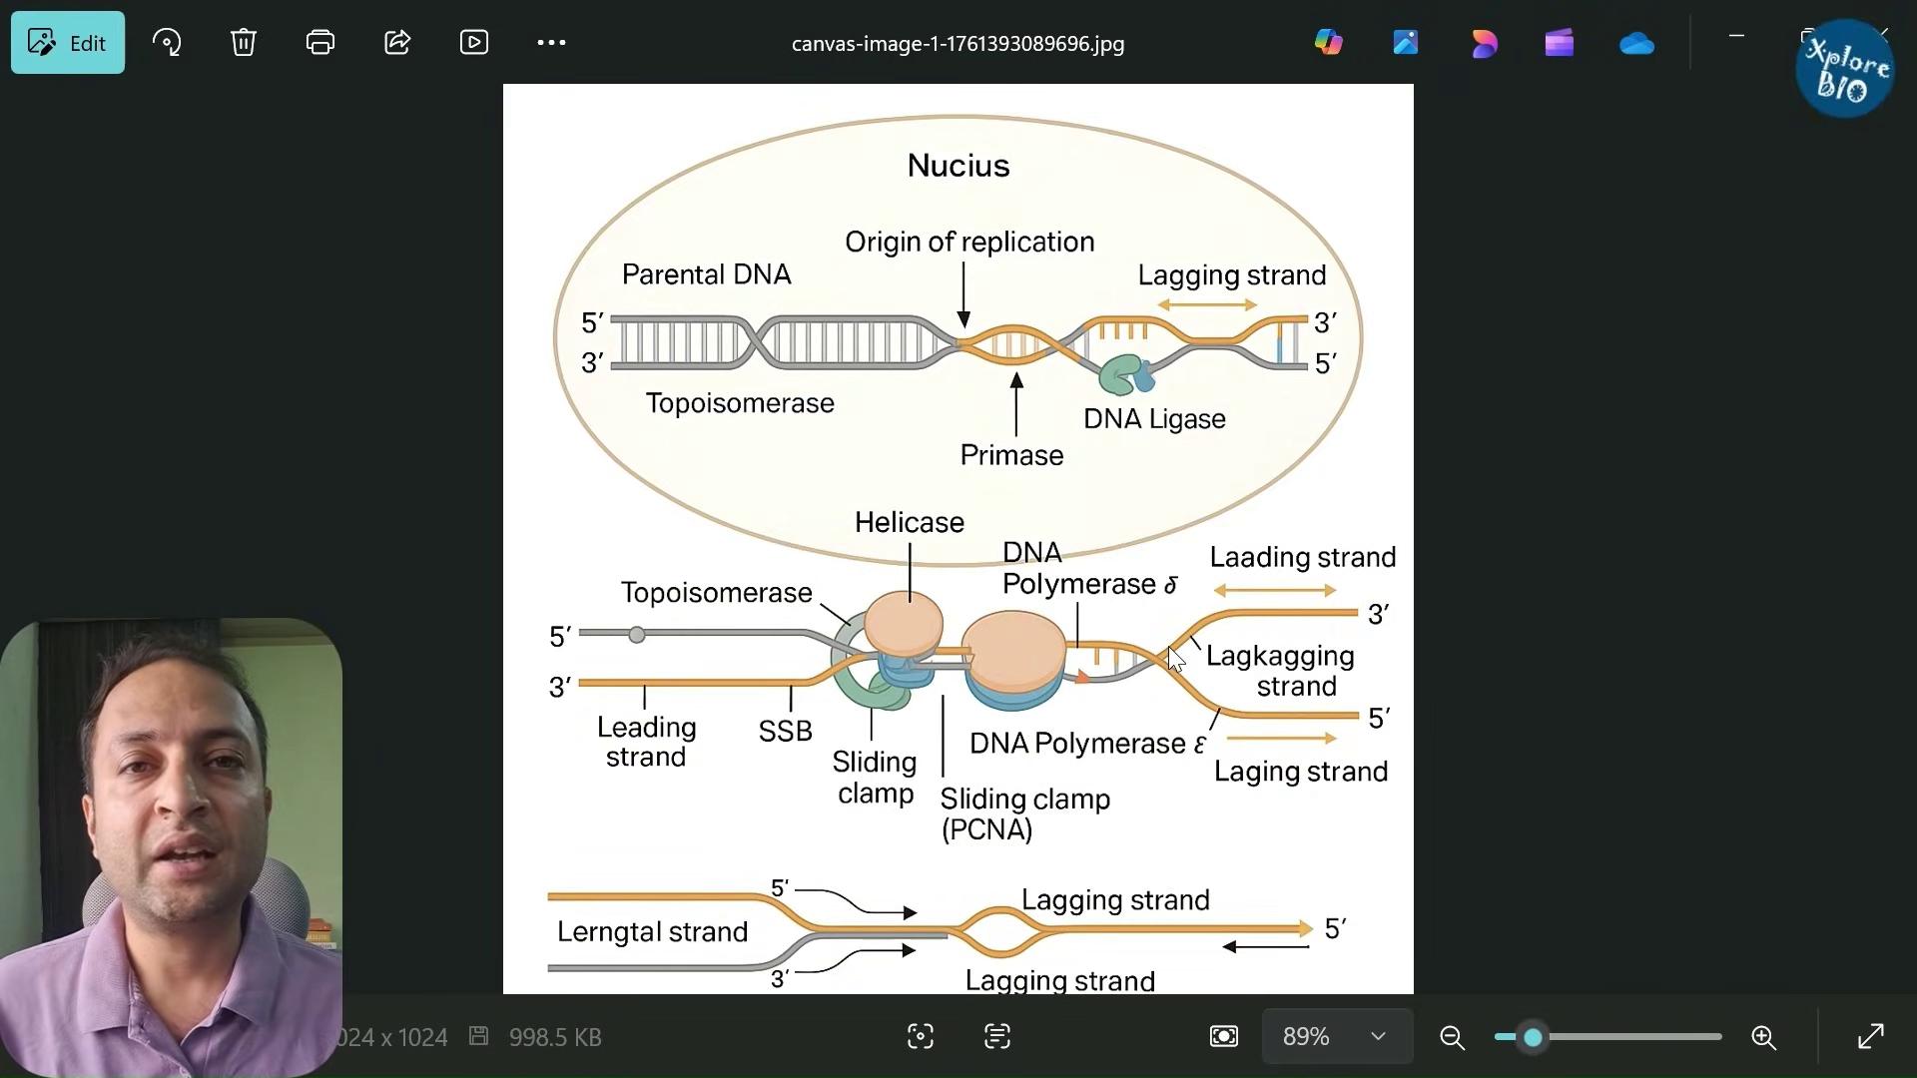
pyautogui.press('Right')
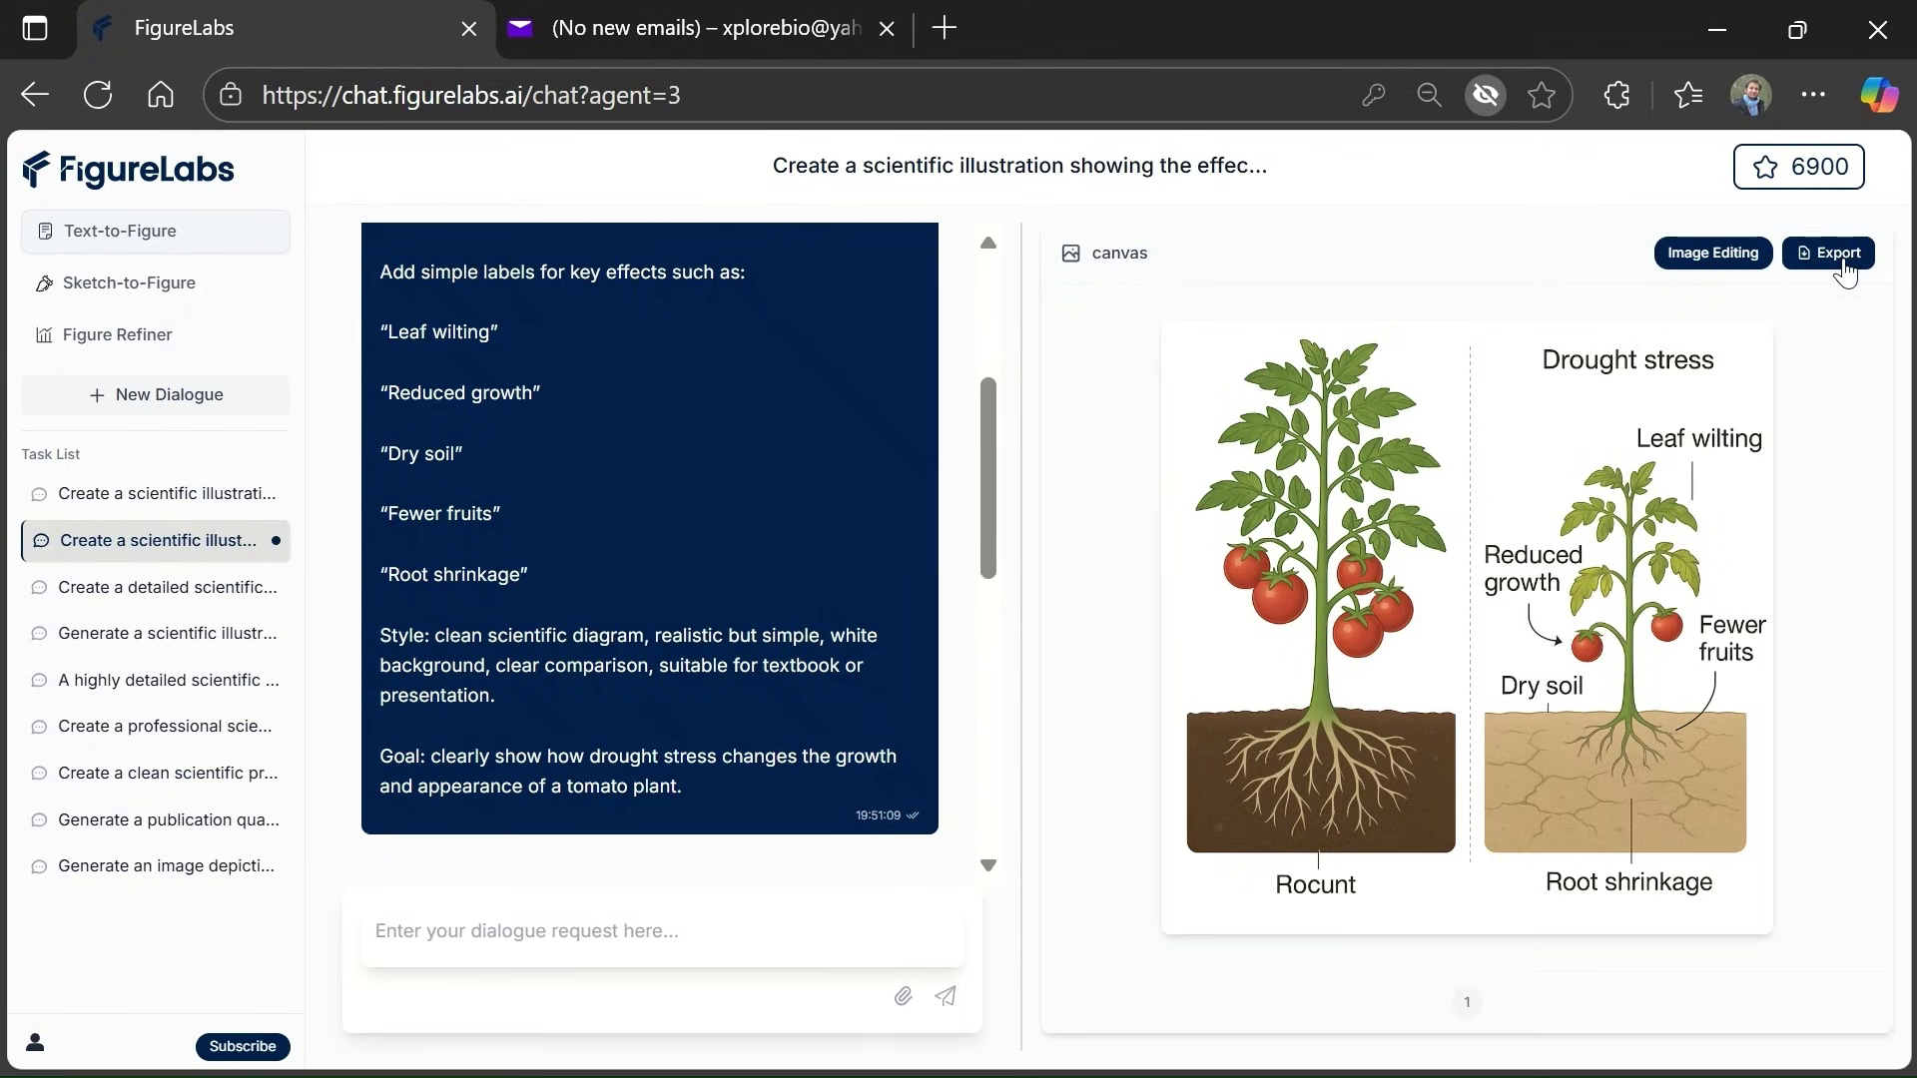
pyautogui.click(1837, 256)
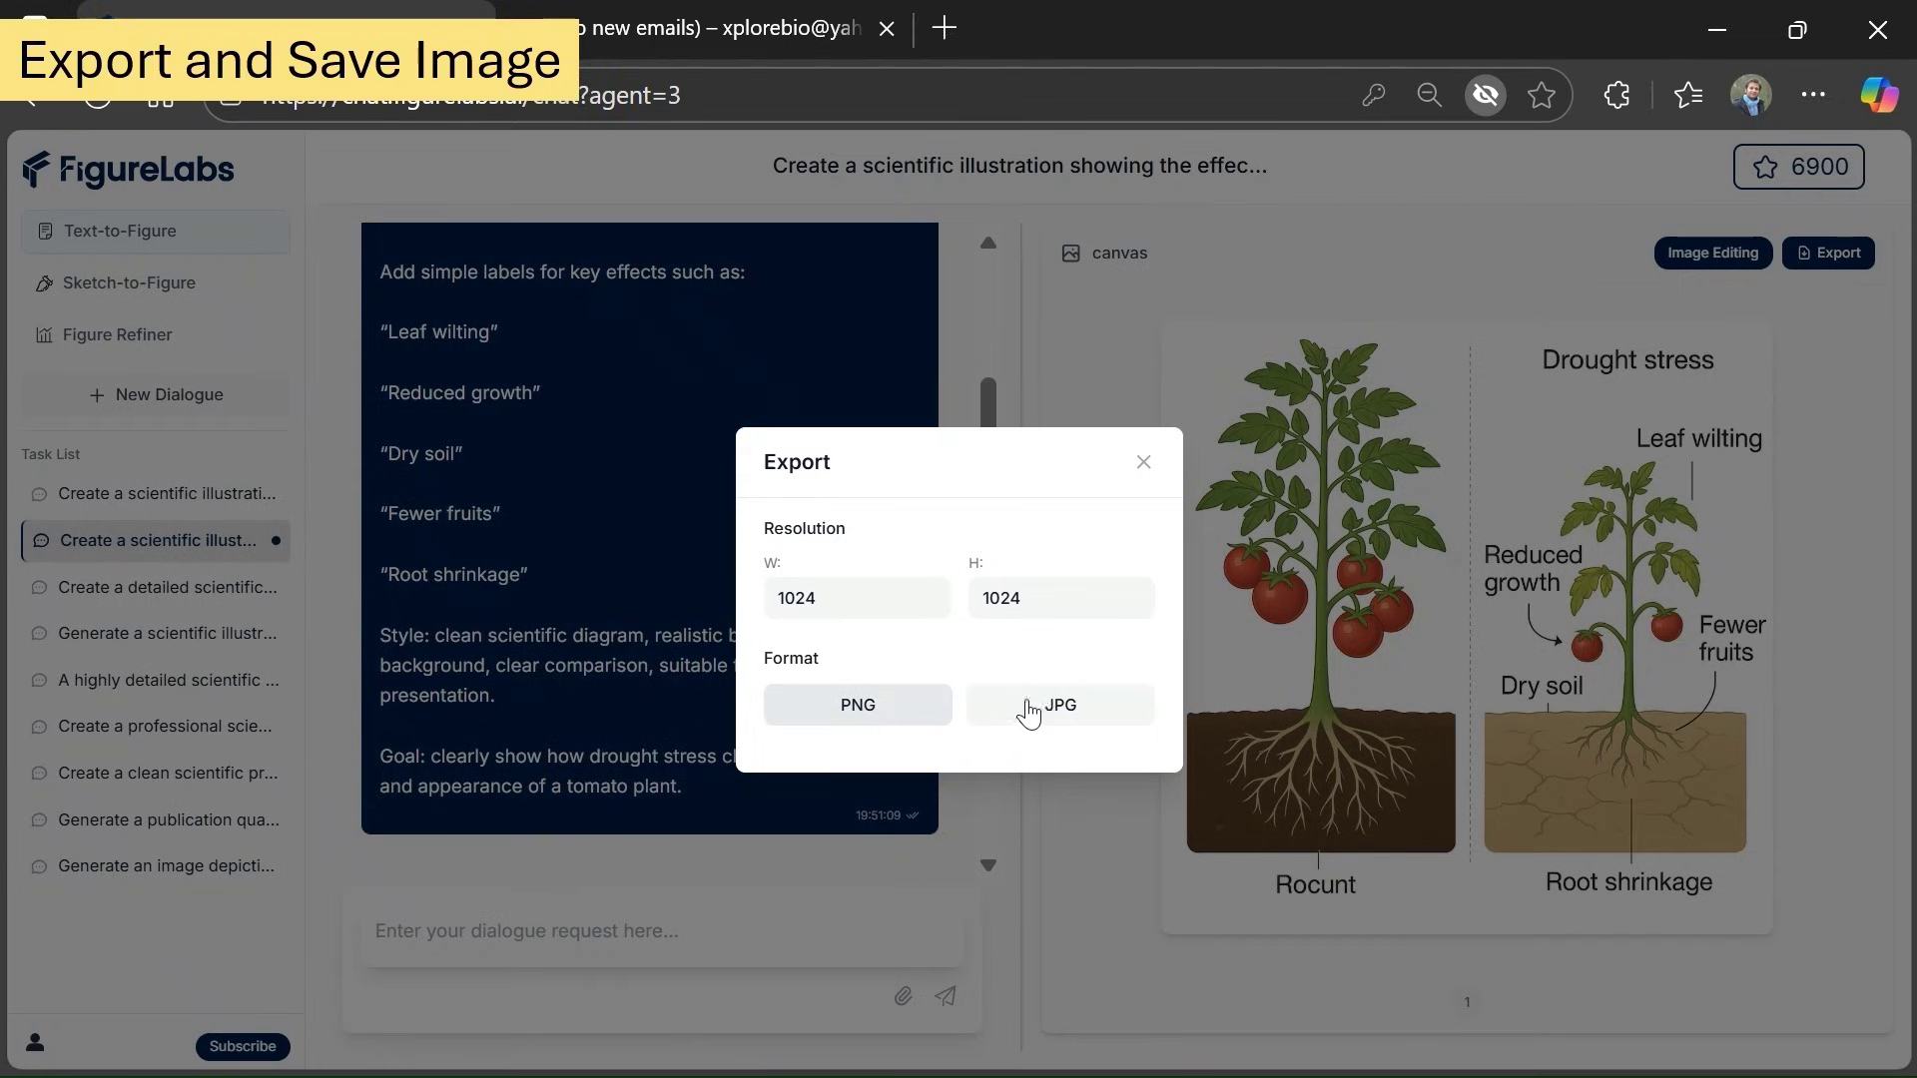
# Download the tomato figure as a JPG and inspect it enlarged
pyautogui.click(1086, 711)
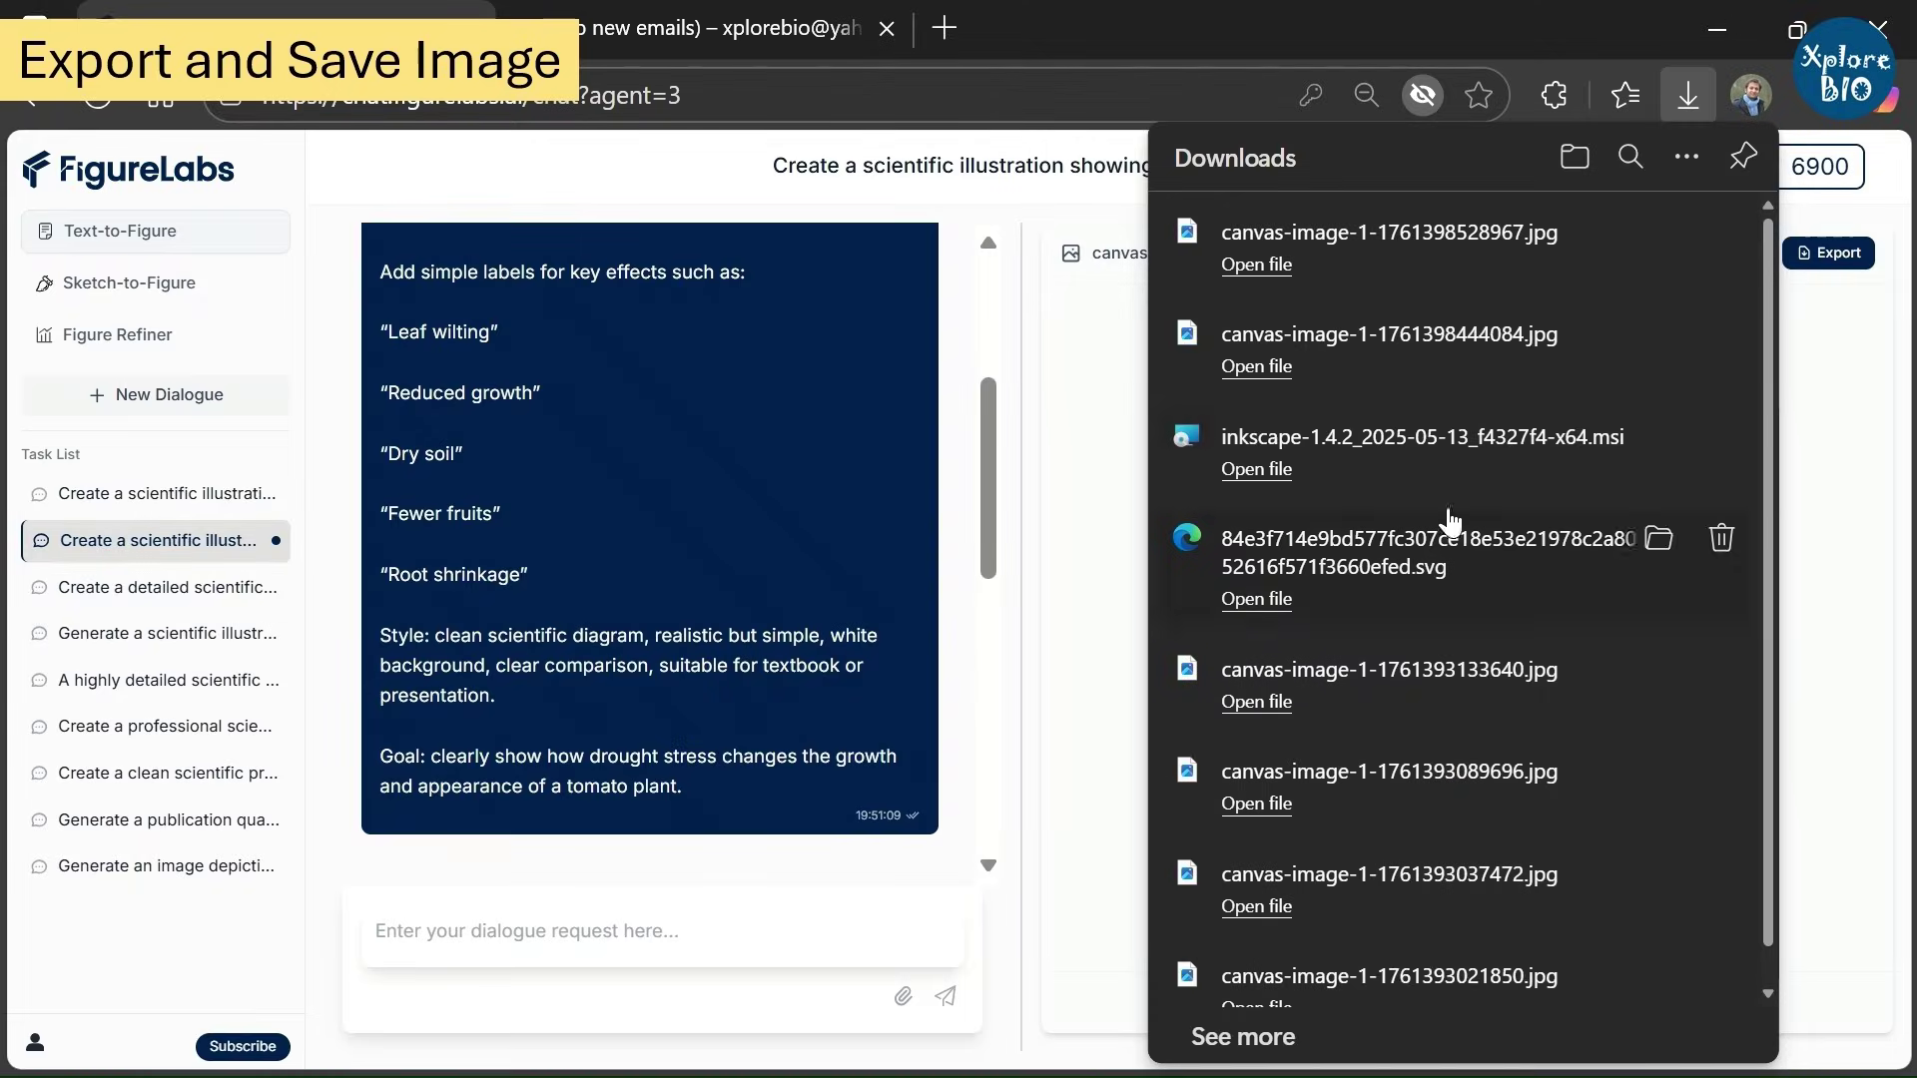
pyautogui.click(1488, 265)
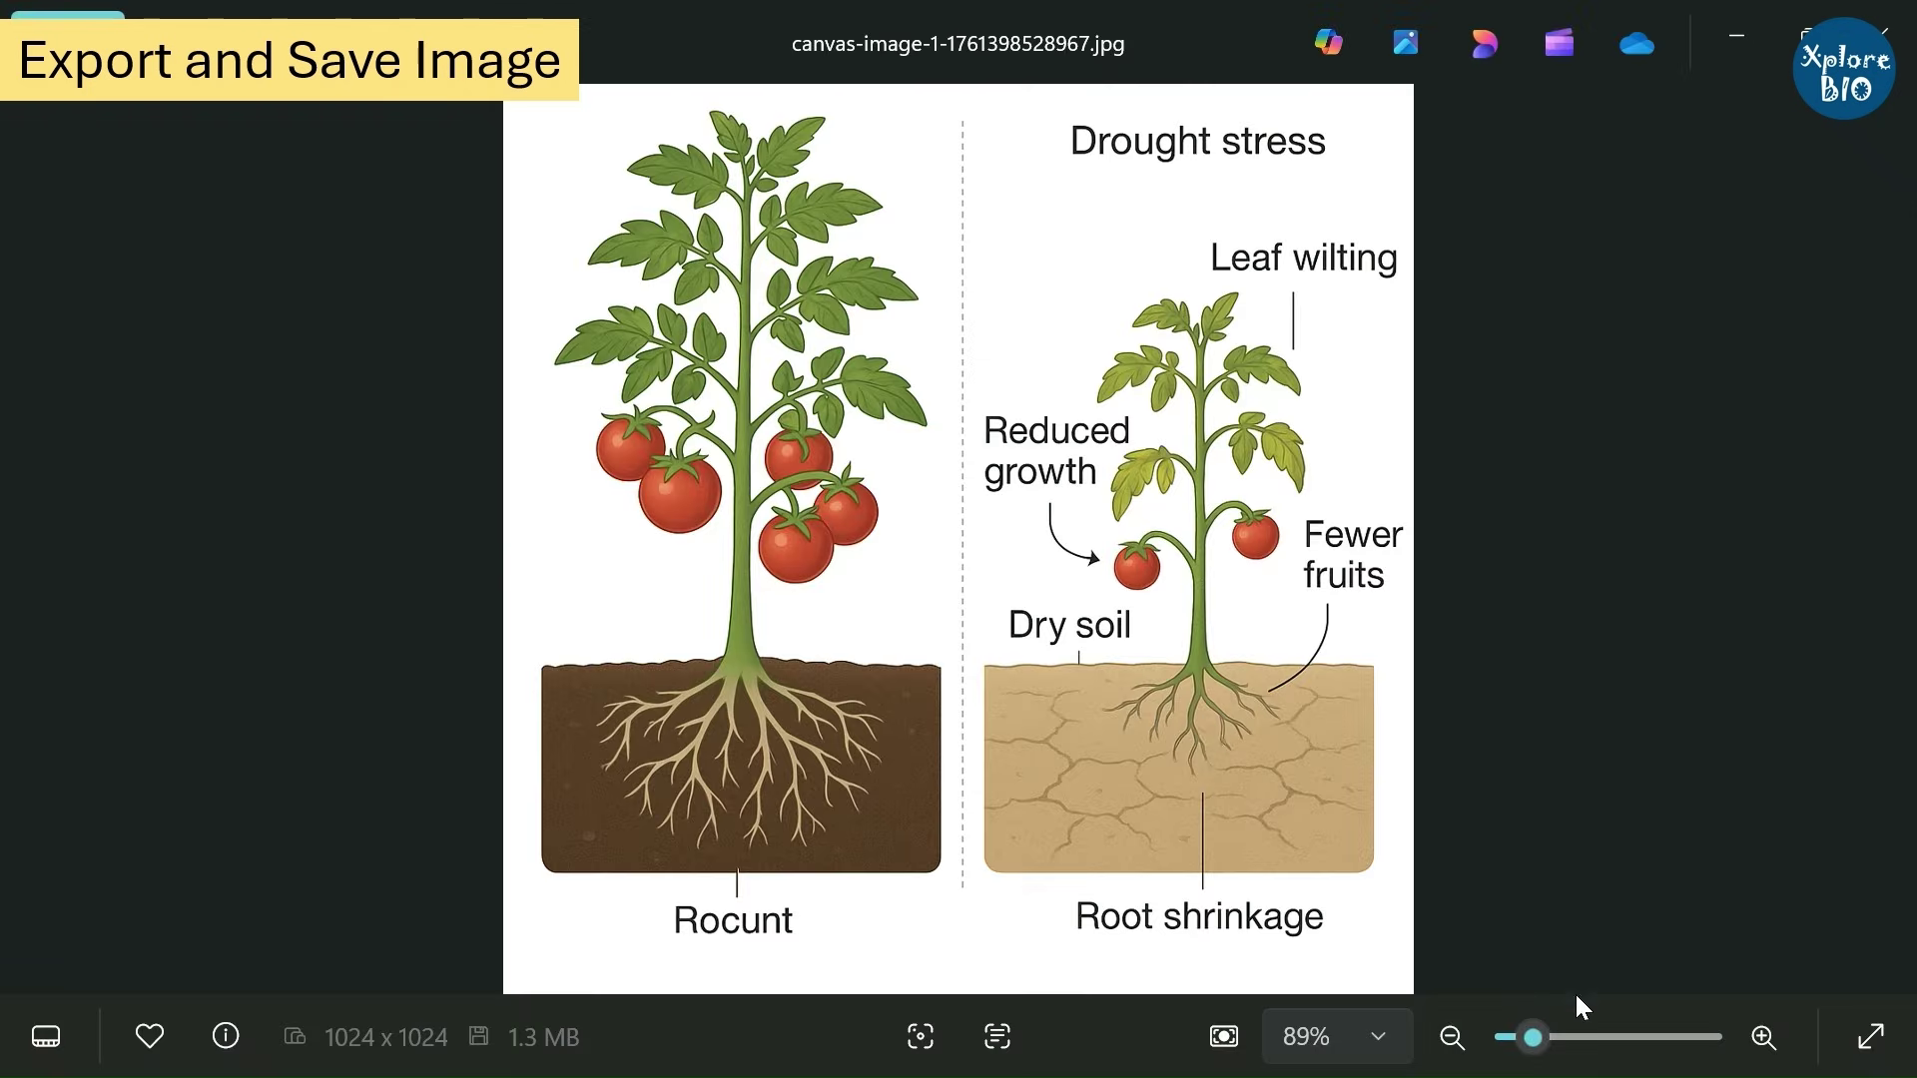
pyautogui.moveTo(1529, 1039); pyautogui.dragTo(1554, 1043)
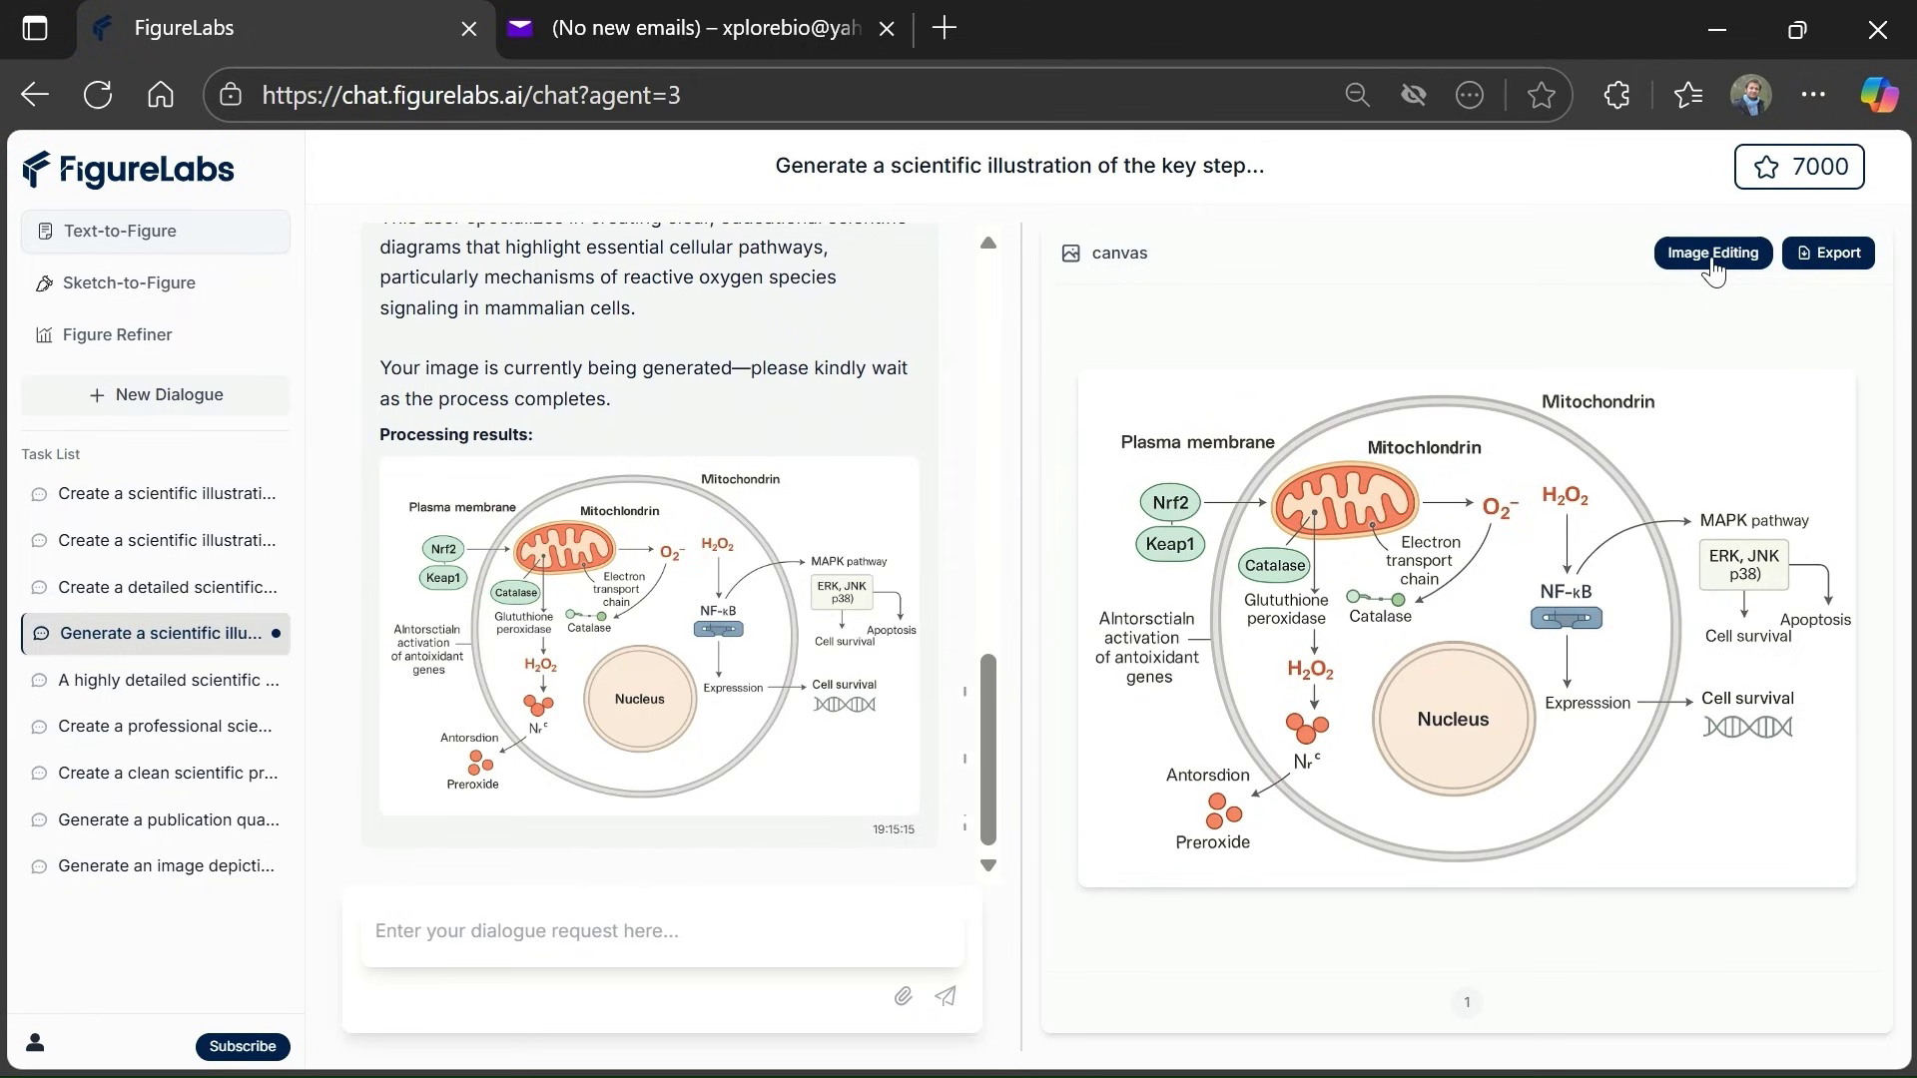
# Vectorize the ROS figure to SVG and select its mitochondrion shape
pyautogui.click(1727, 264)
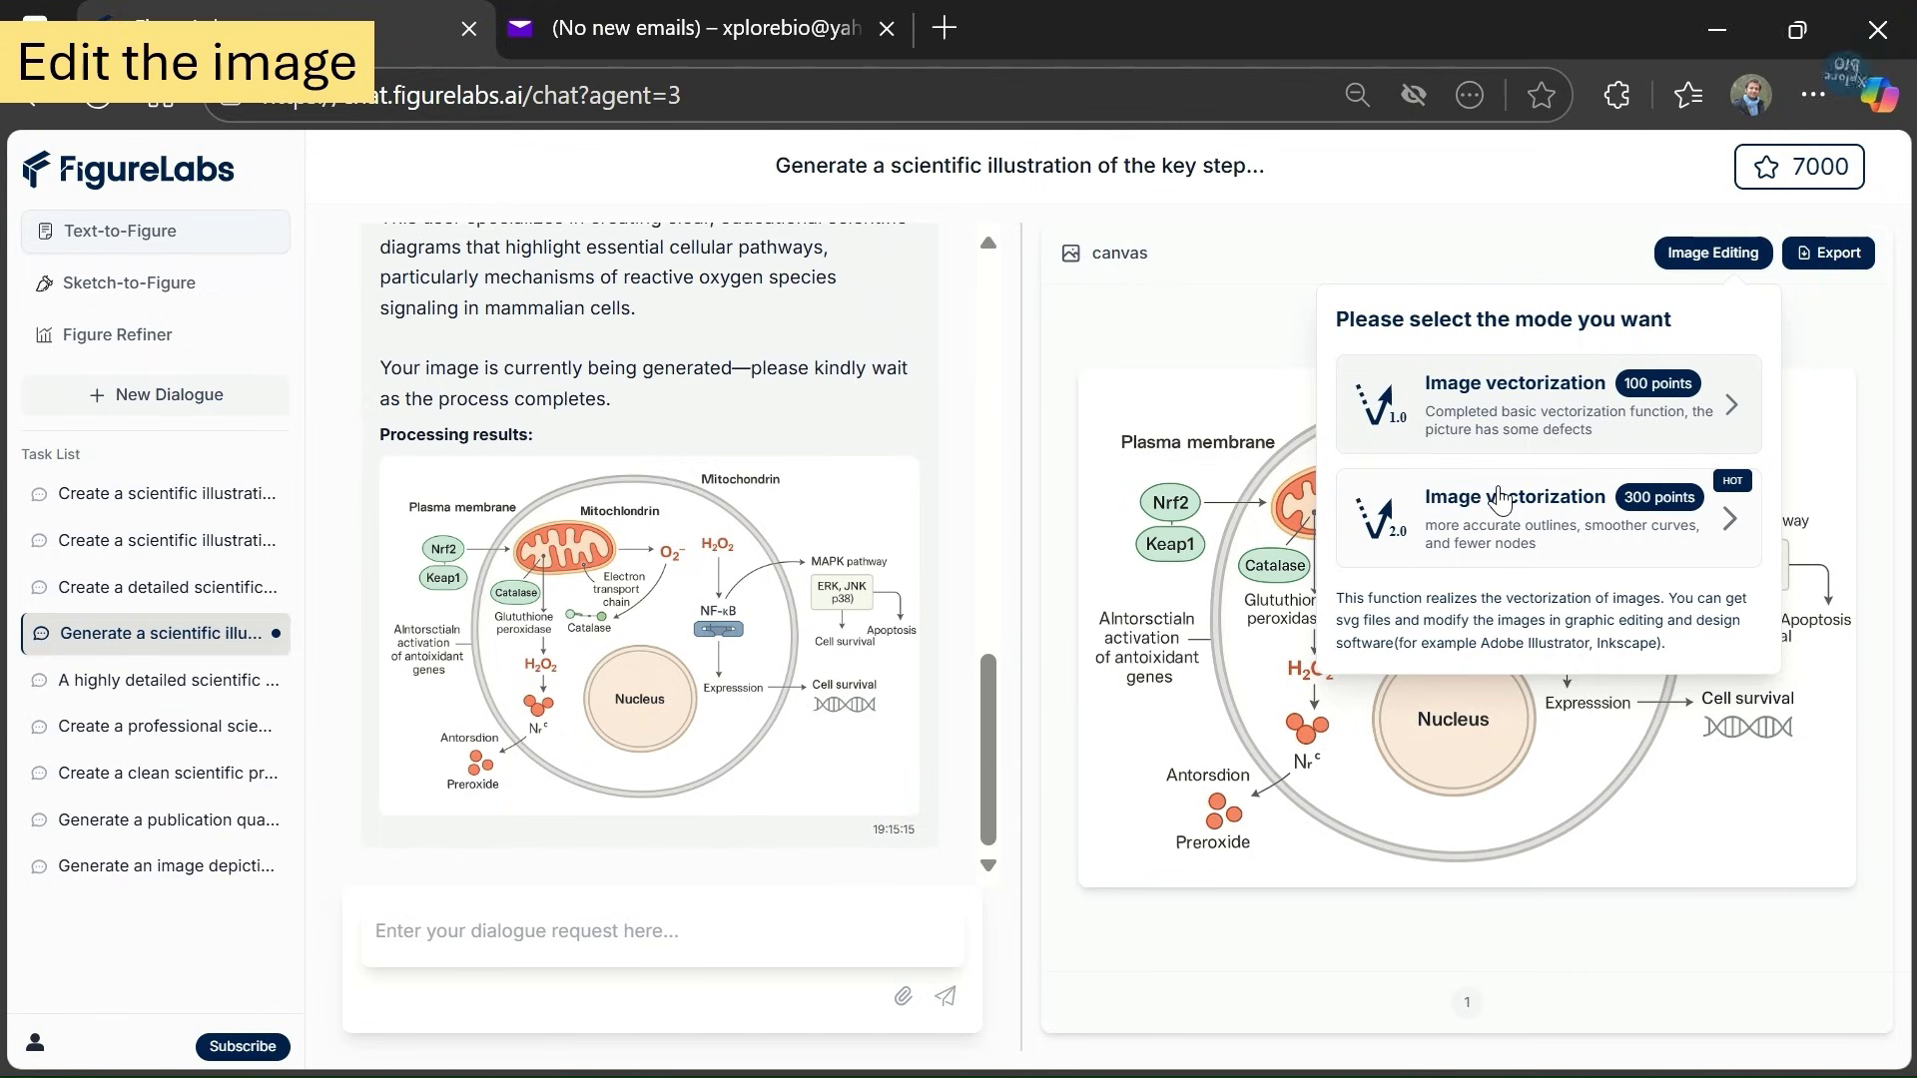
pyautogui.click(1585, 412)
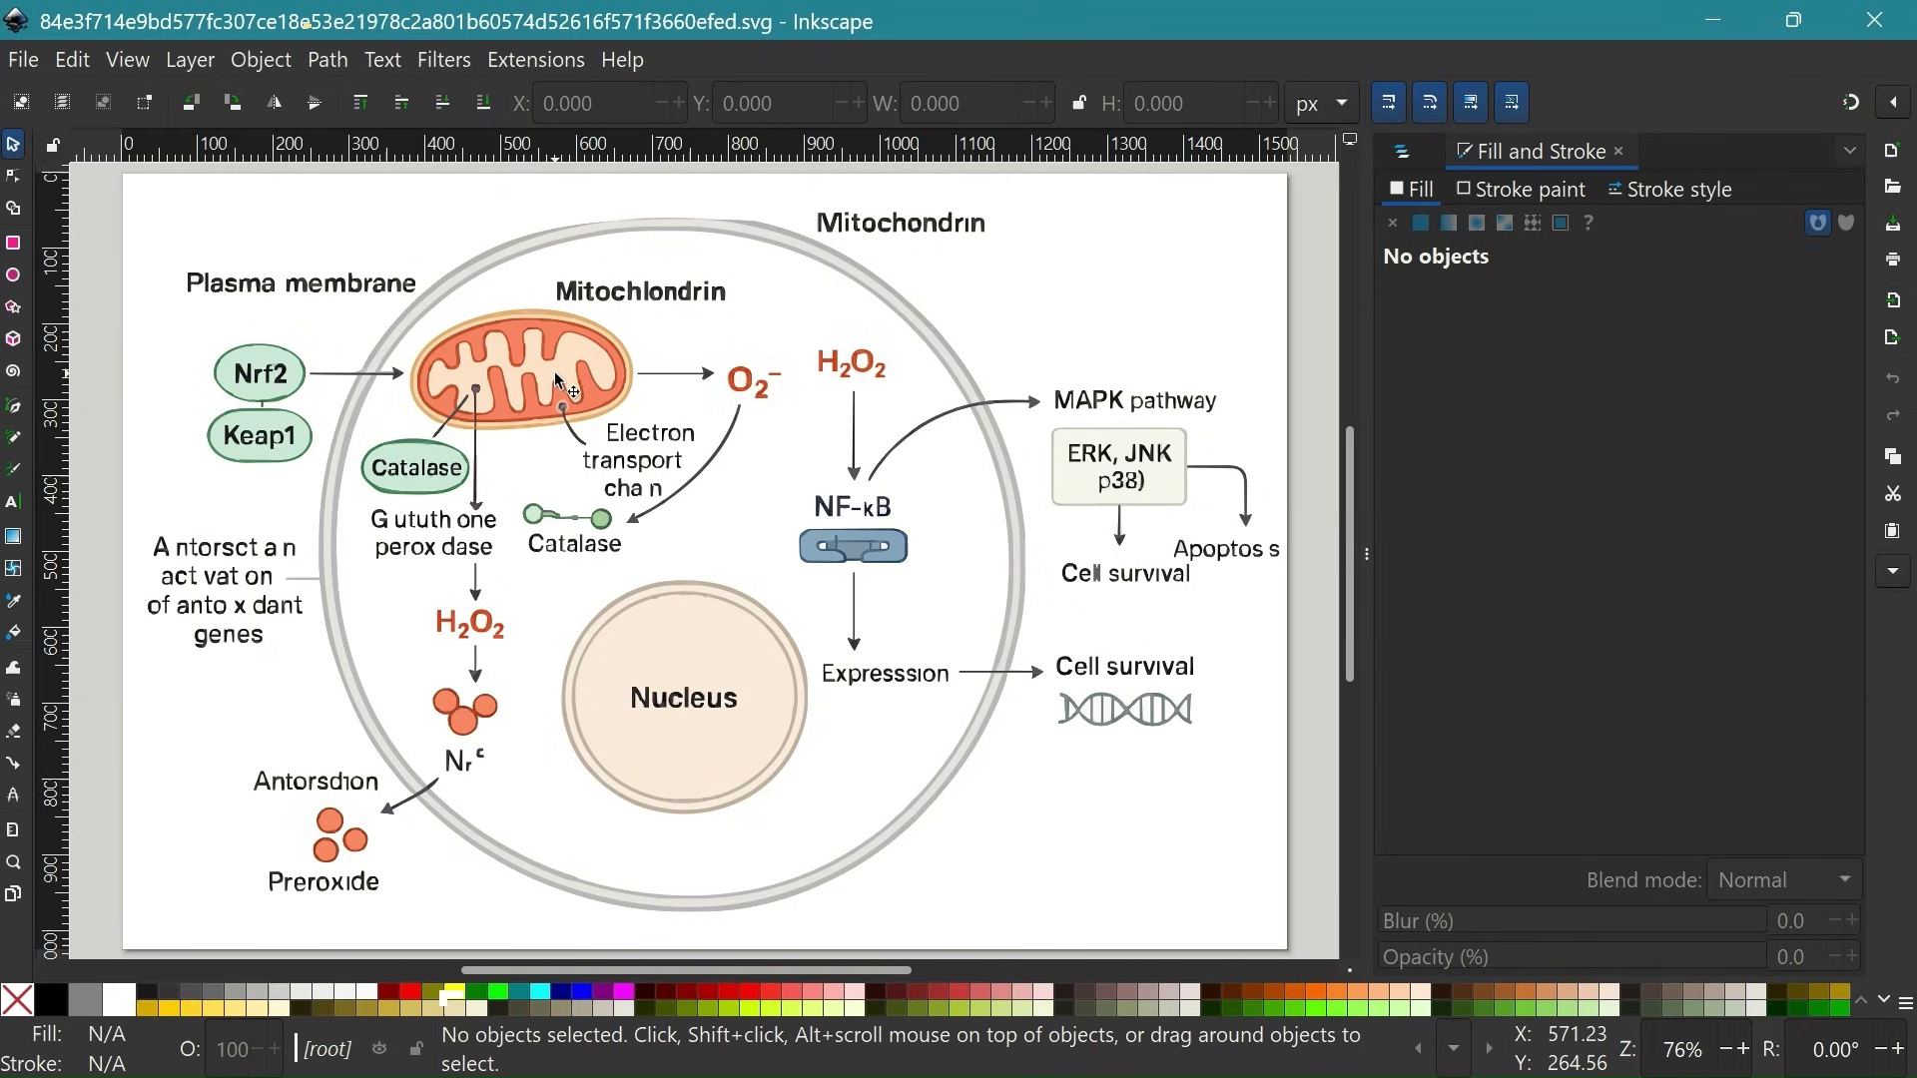
pyautogui.click(554, 371)
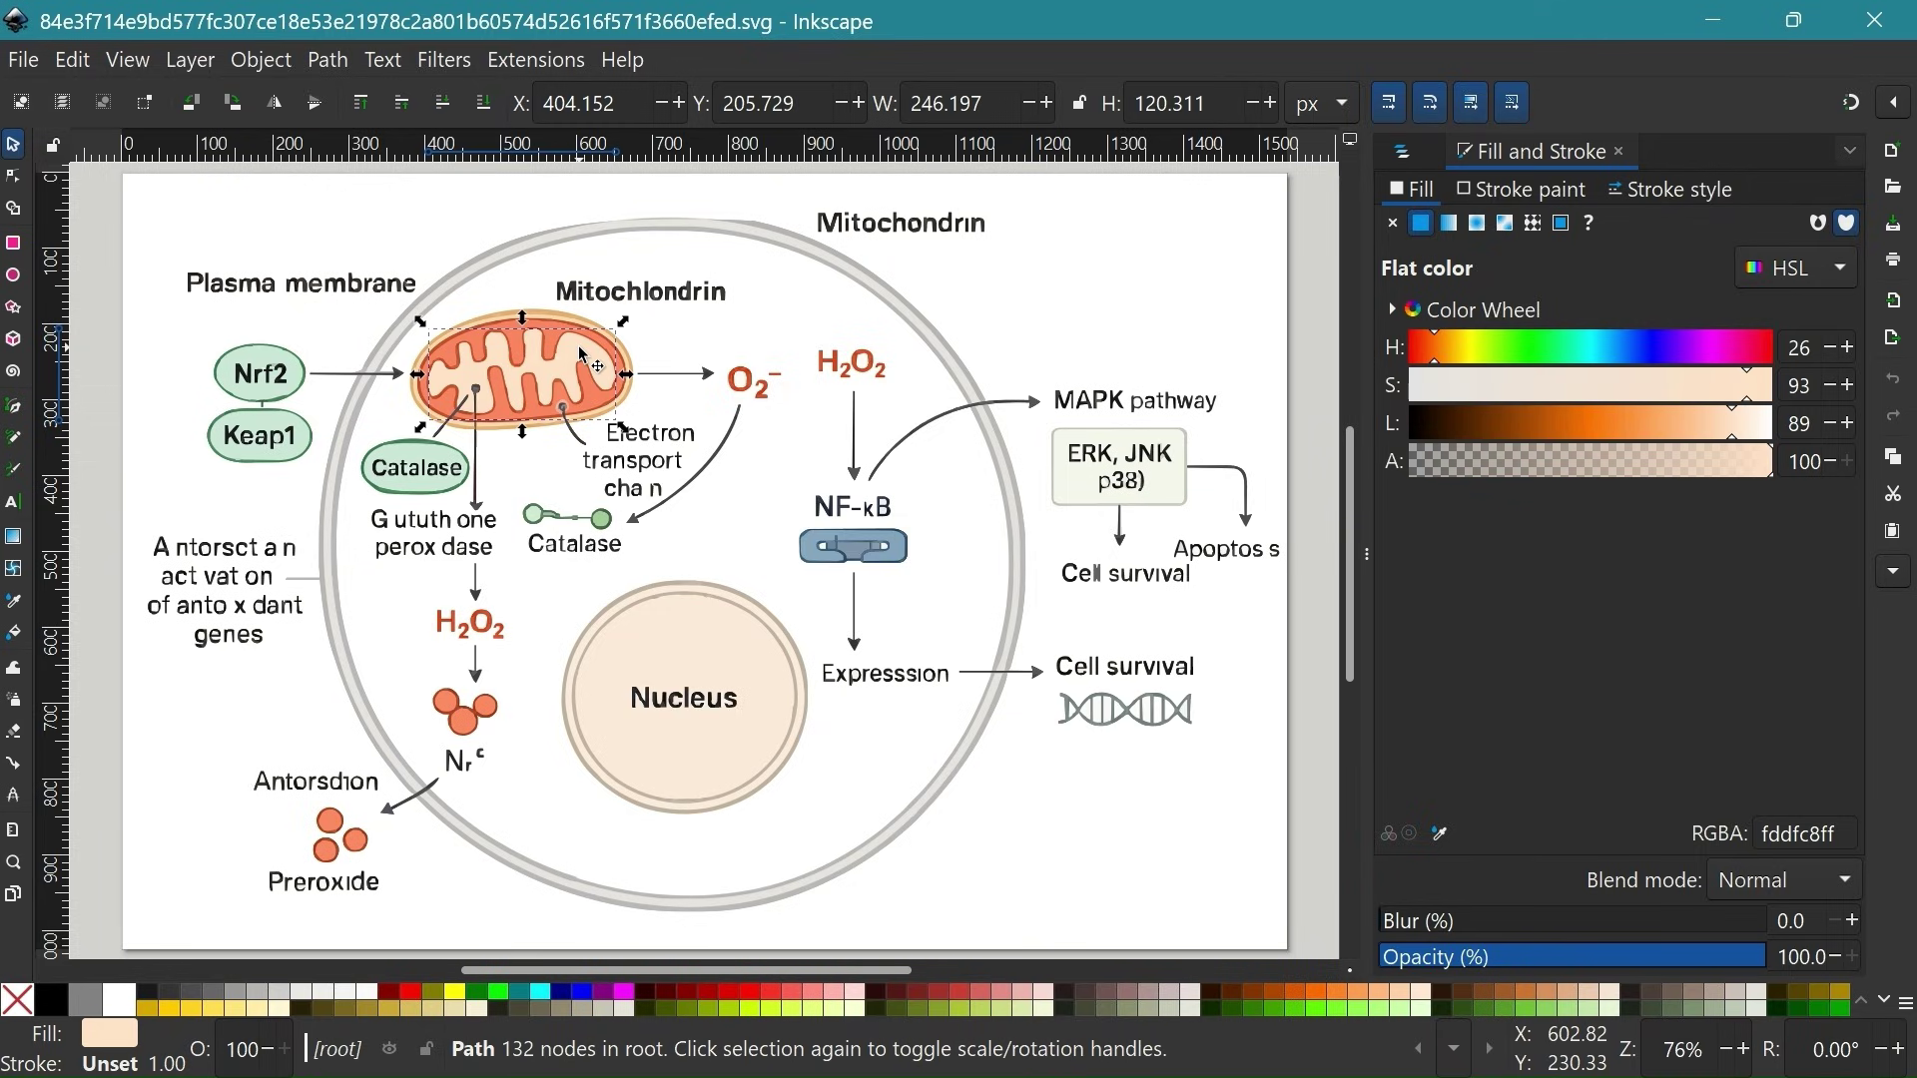
# Shift the mitochondrion's fill hue to about 182 for a pale blue
pyautogui.moveTo(1472, 347); pyautogui.dragTo(1593, 343)
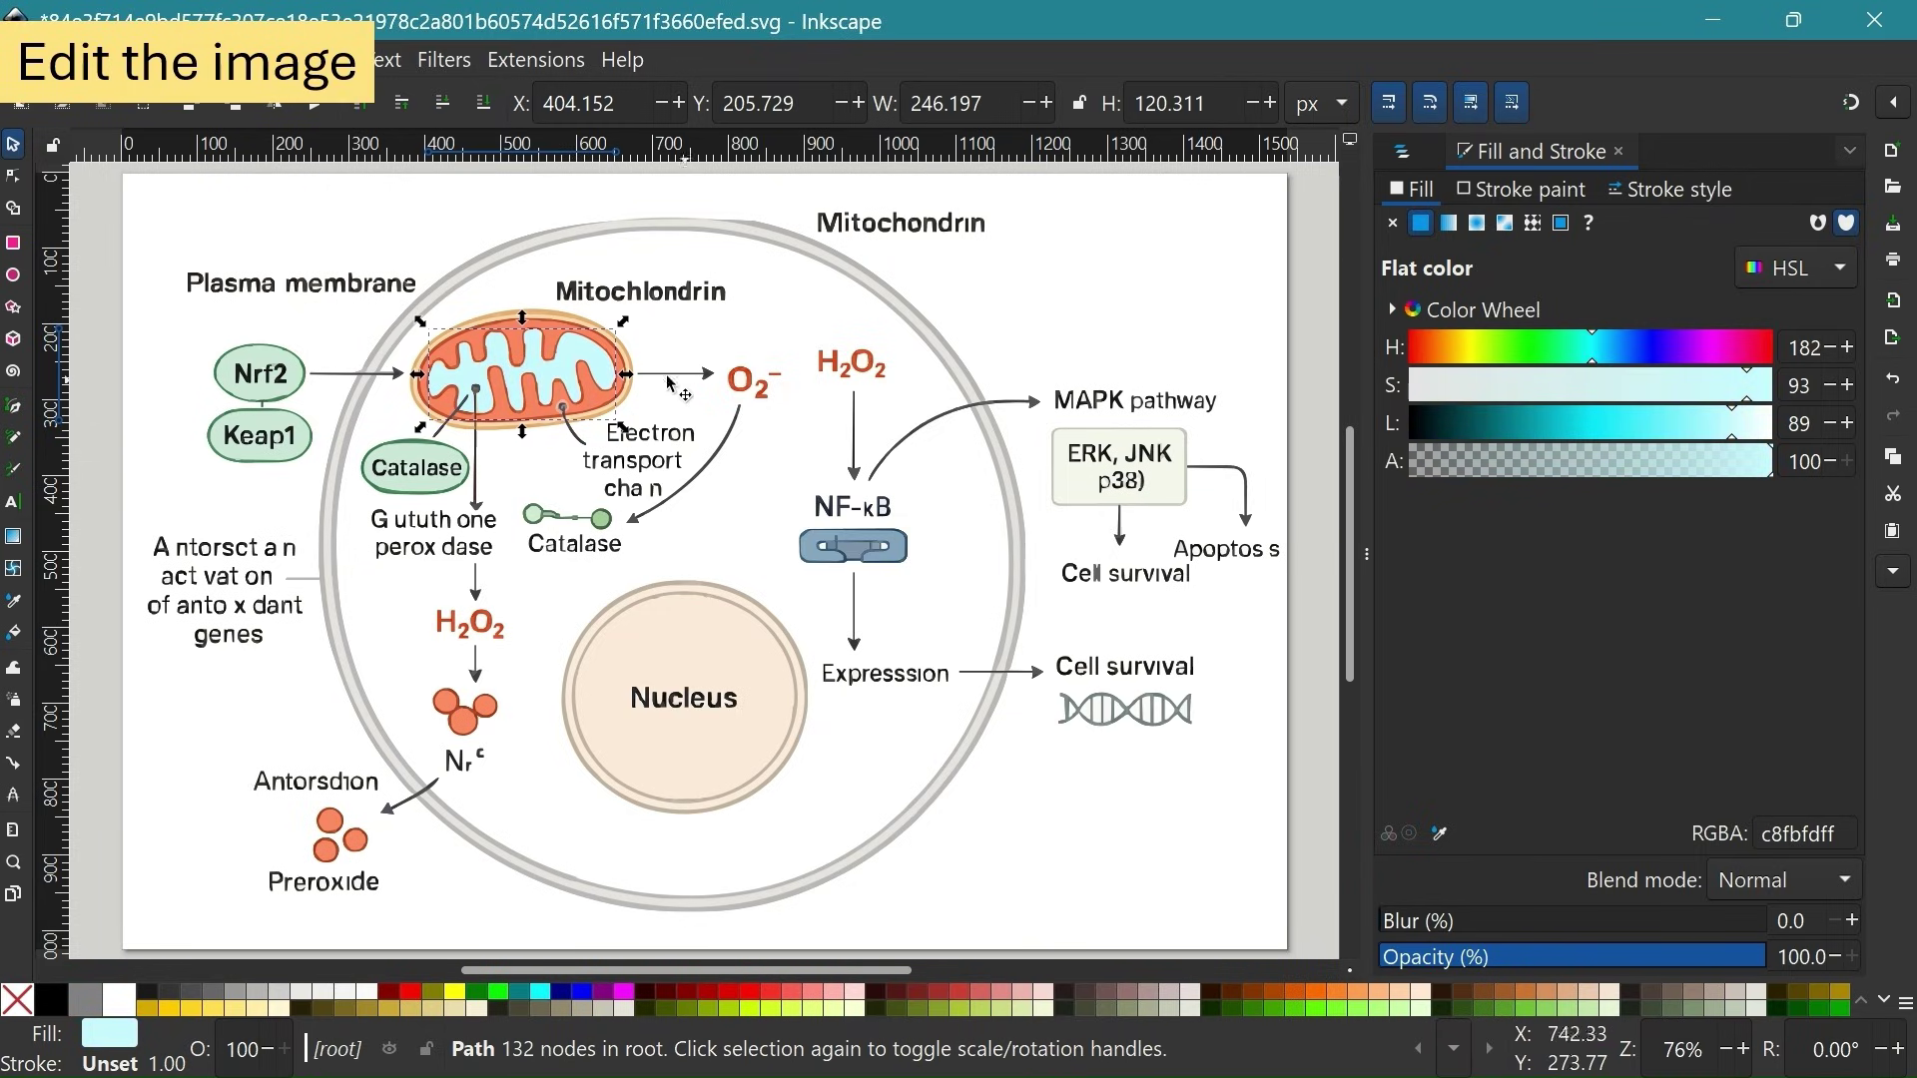
pyautogui.moveTo(626, 371); pyautogui.dragTo(516, 365)
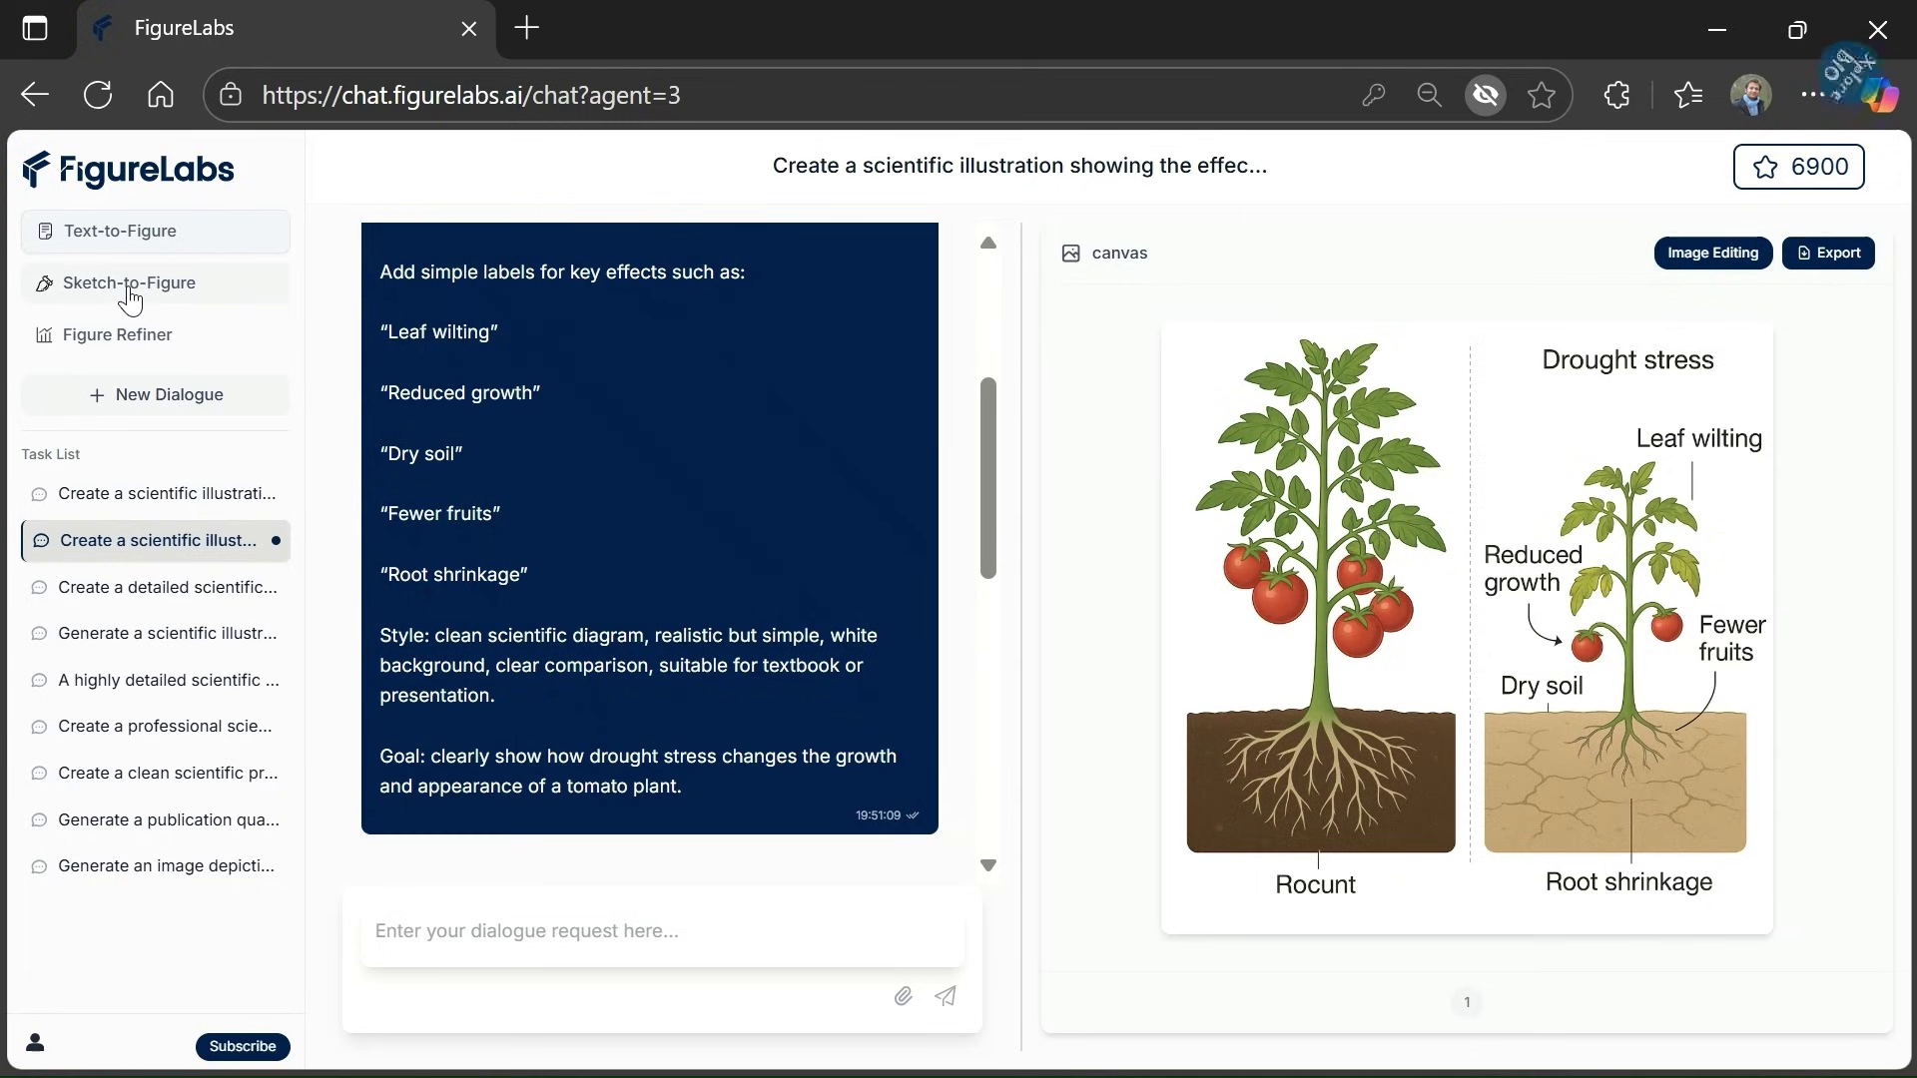
# Open Sketch-to-Figure and view the plant cell and Nerve Signal Transmission sketches in Photos
pyautogui.click(129, 291)
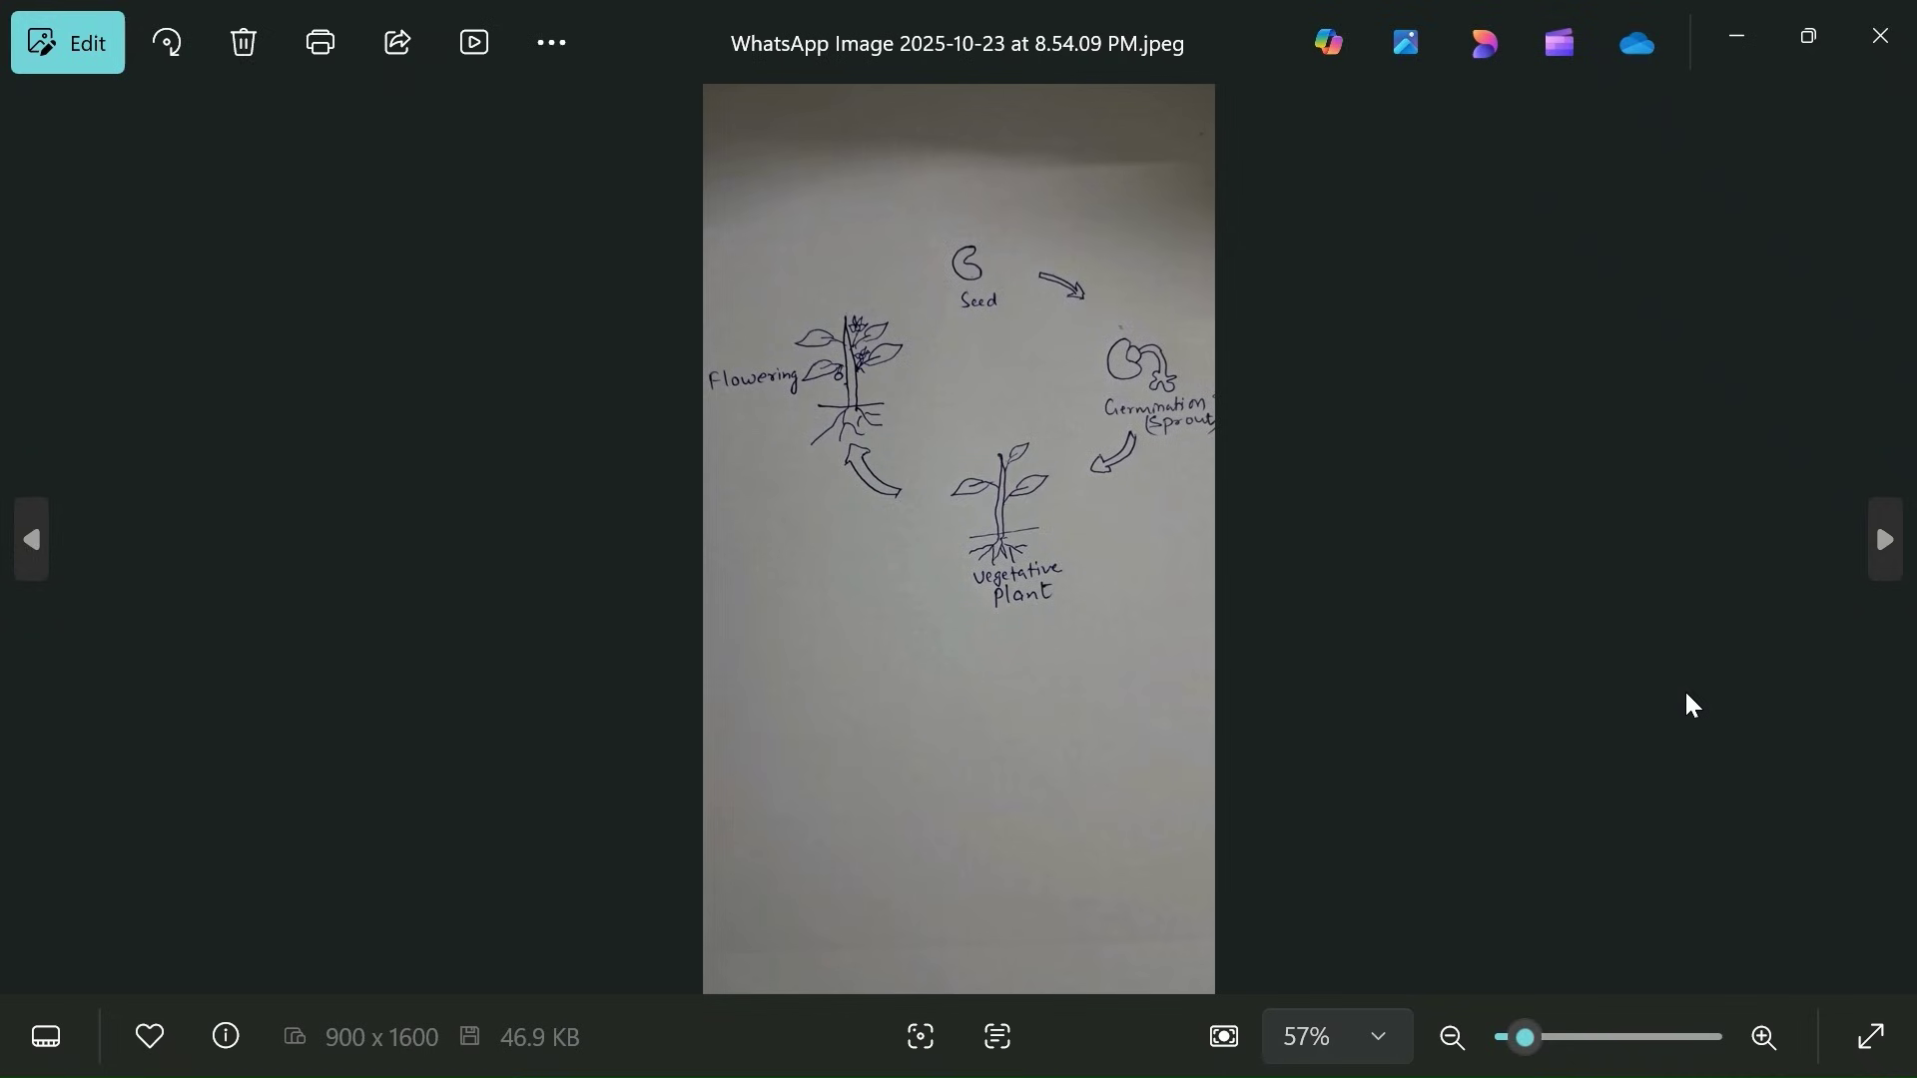
pyautogui.press('Right')
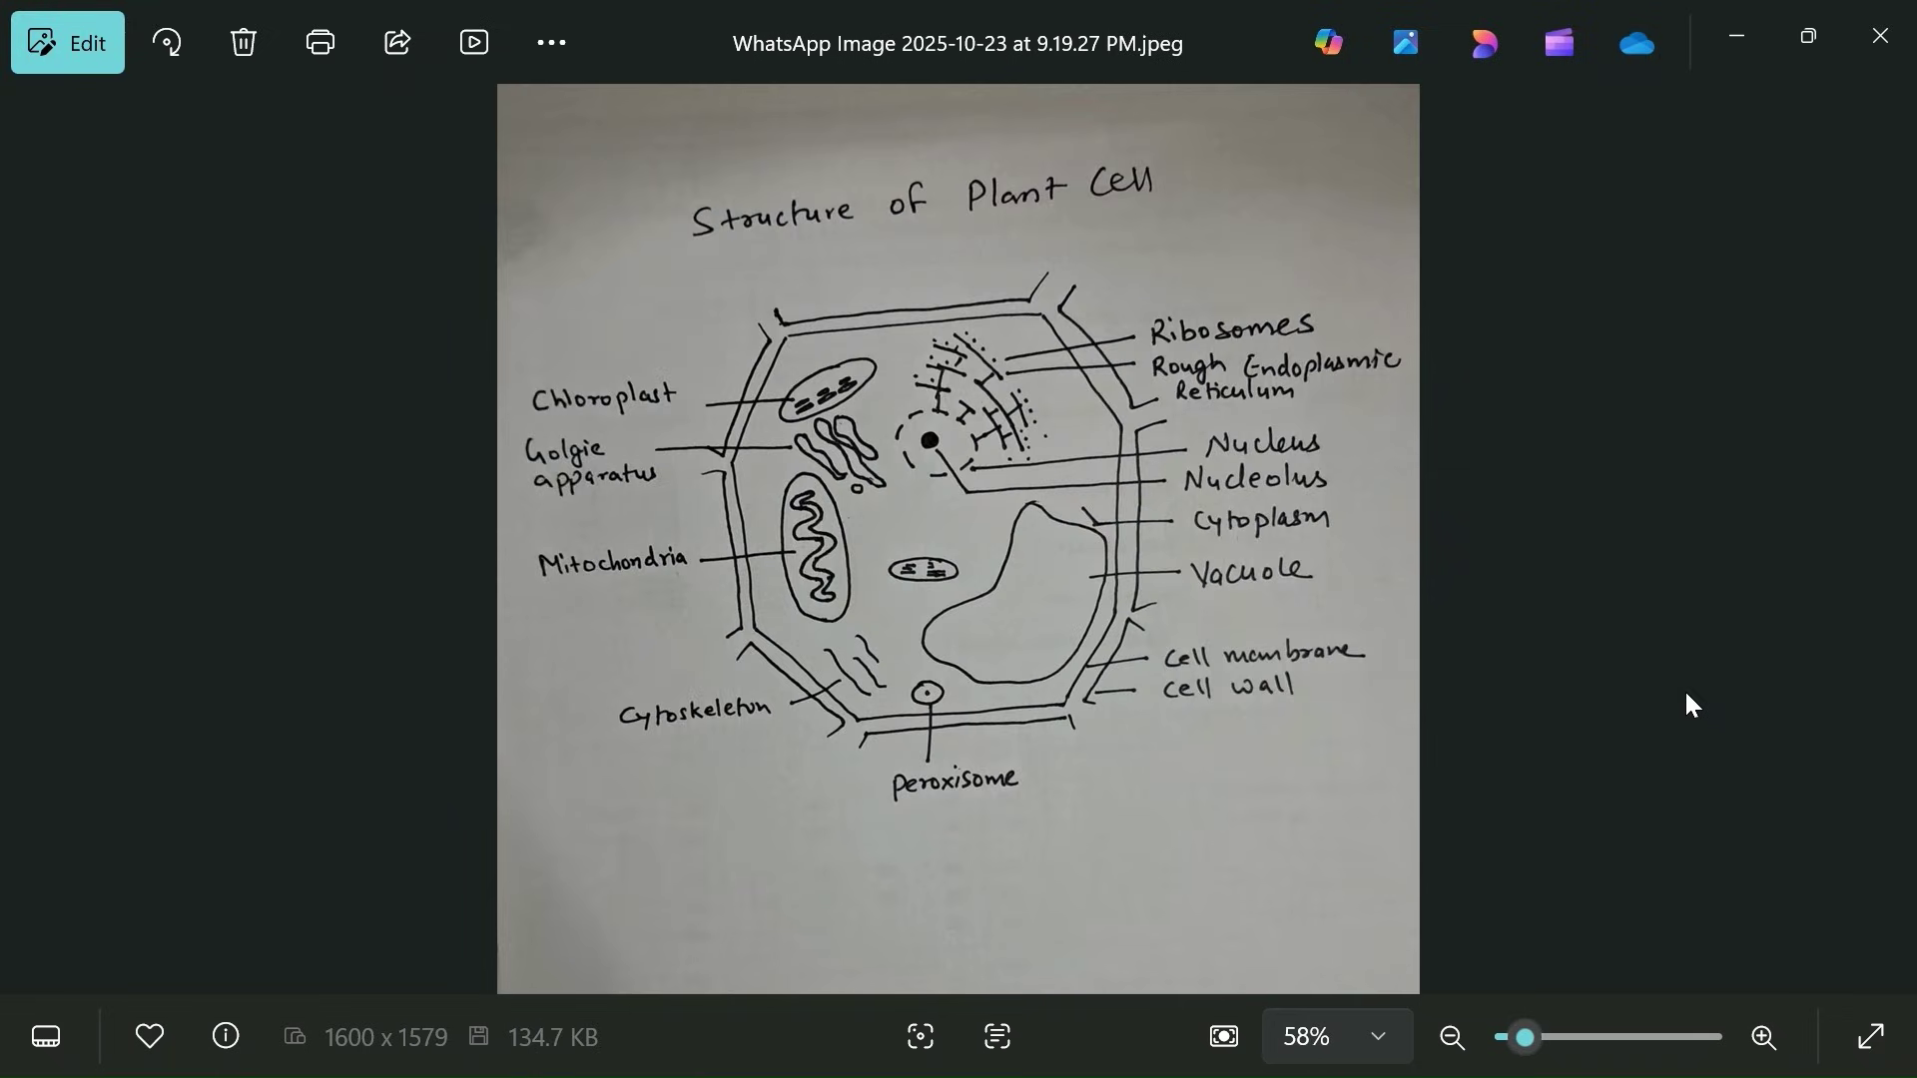
pyautogui.press('Right')
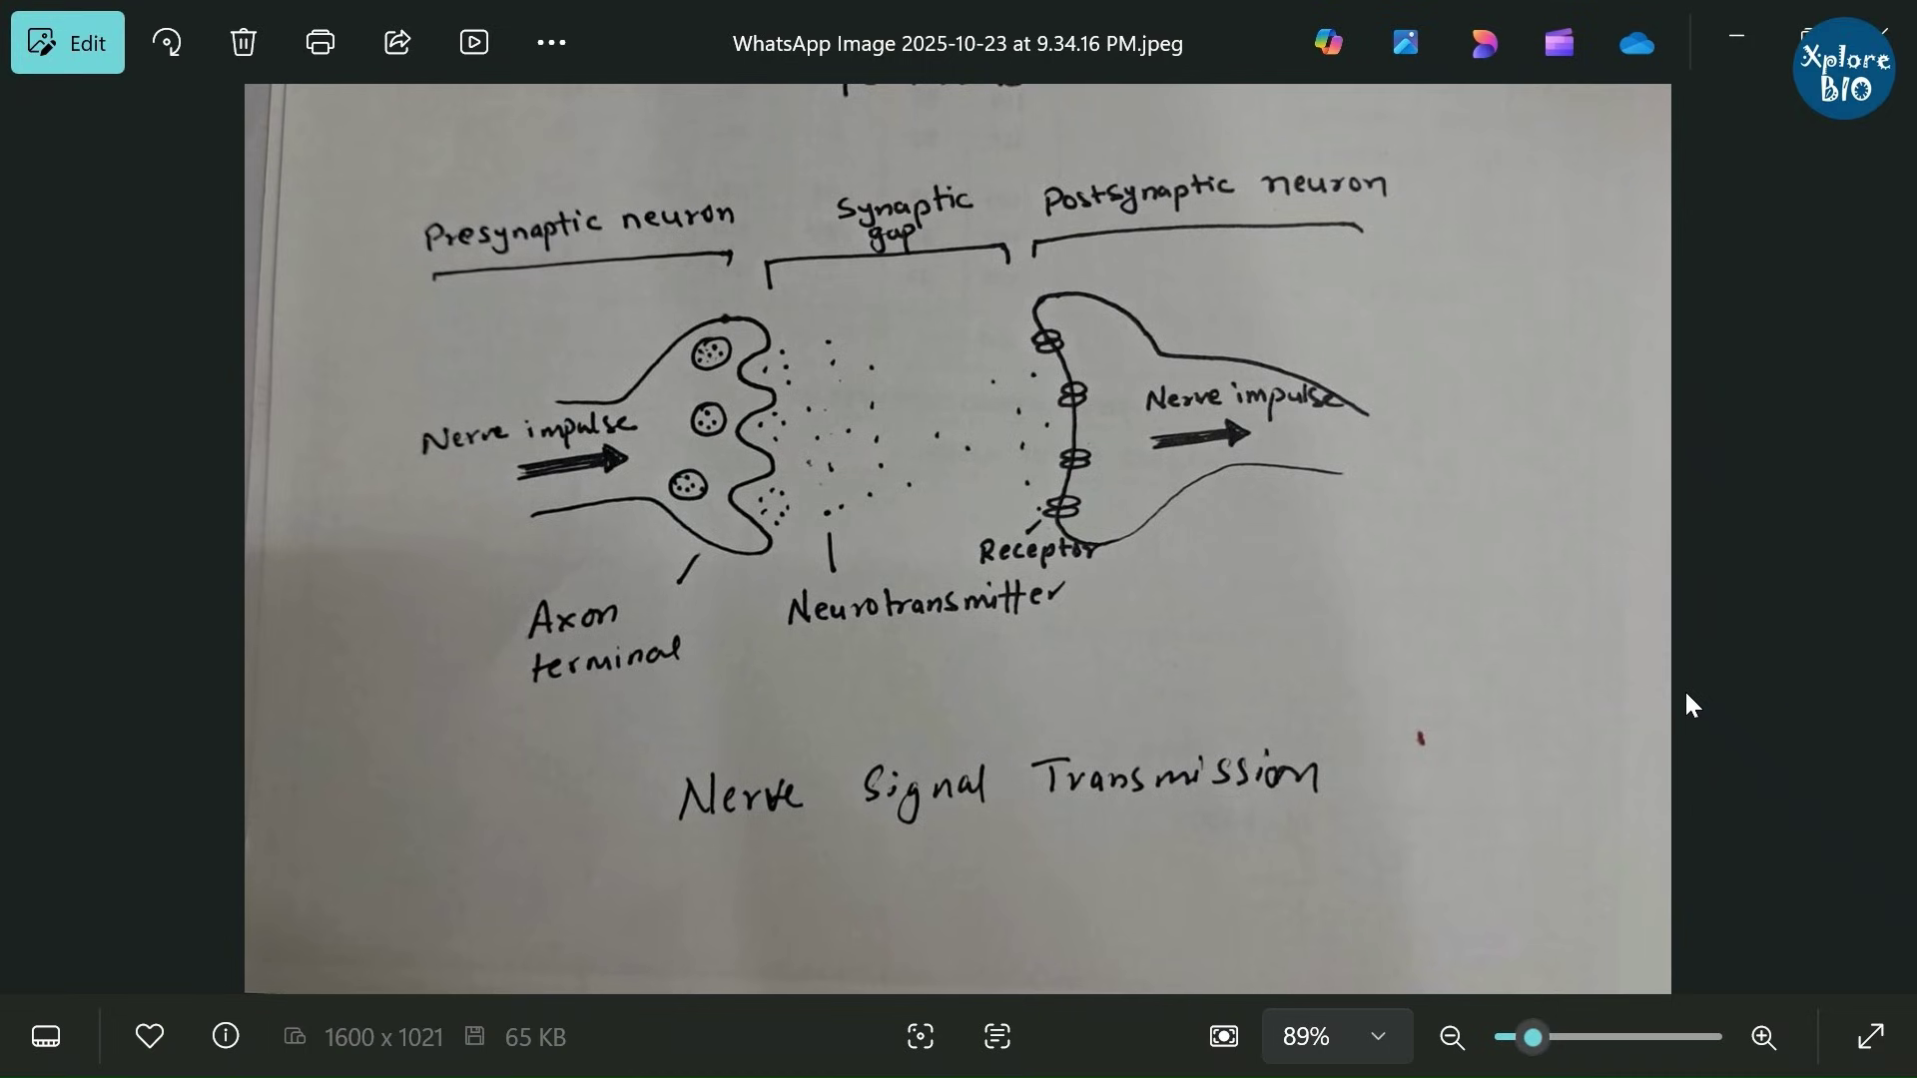
pyautogui.press('Right')
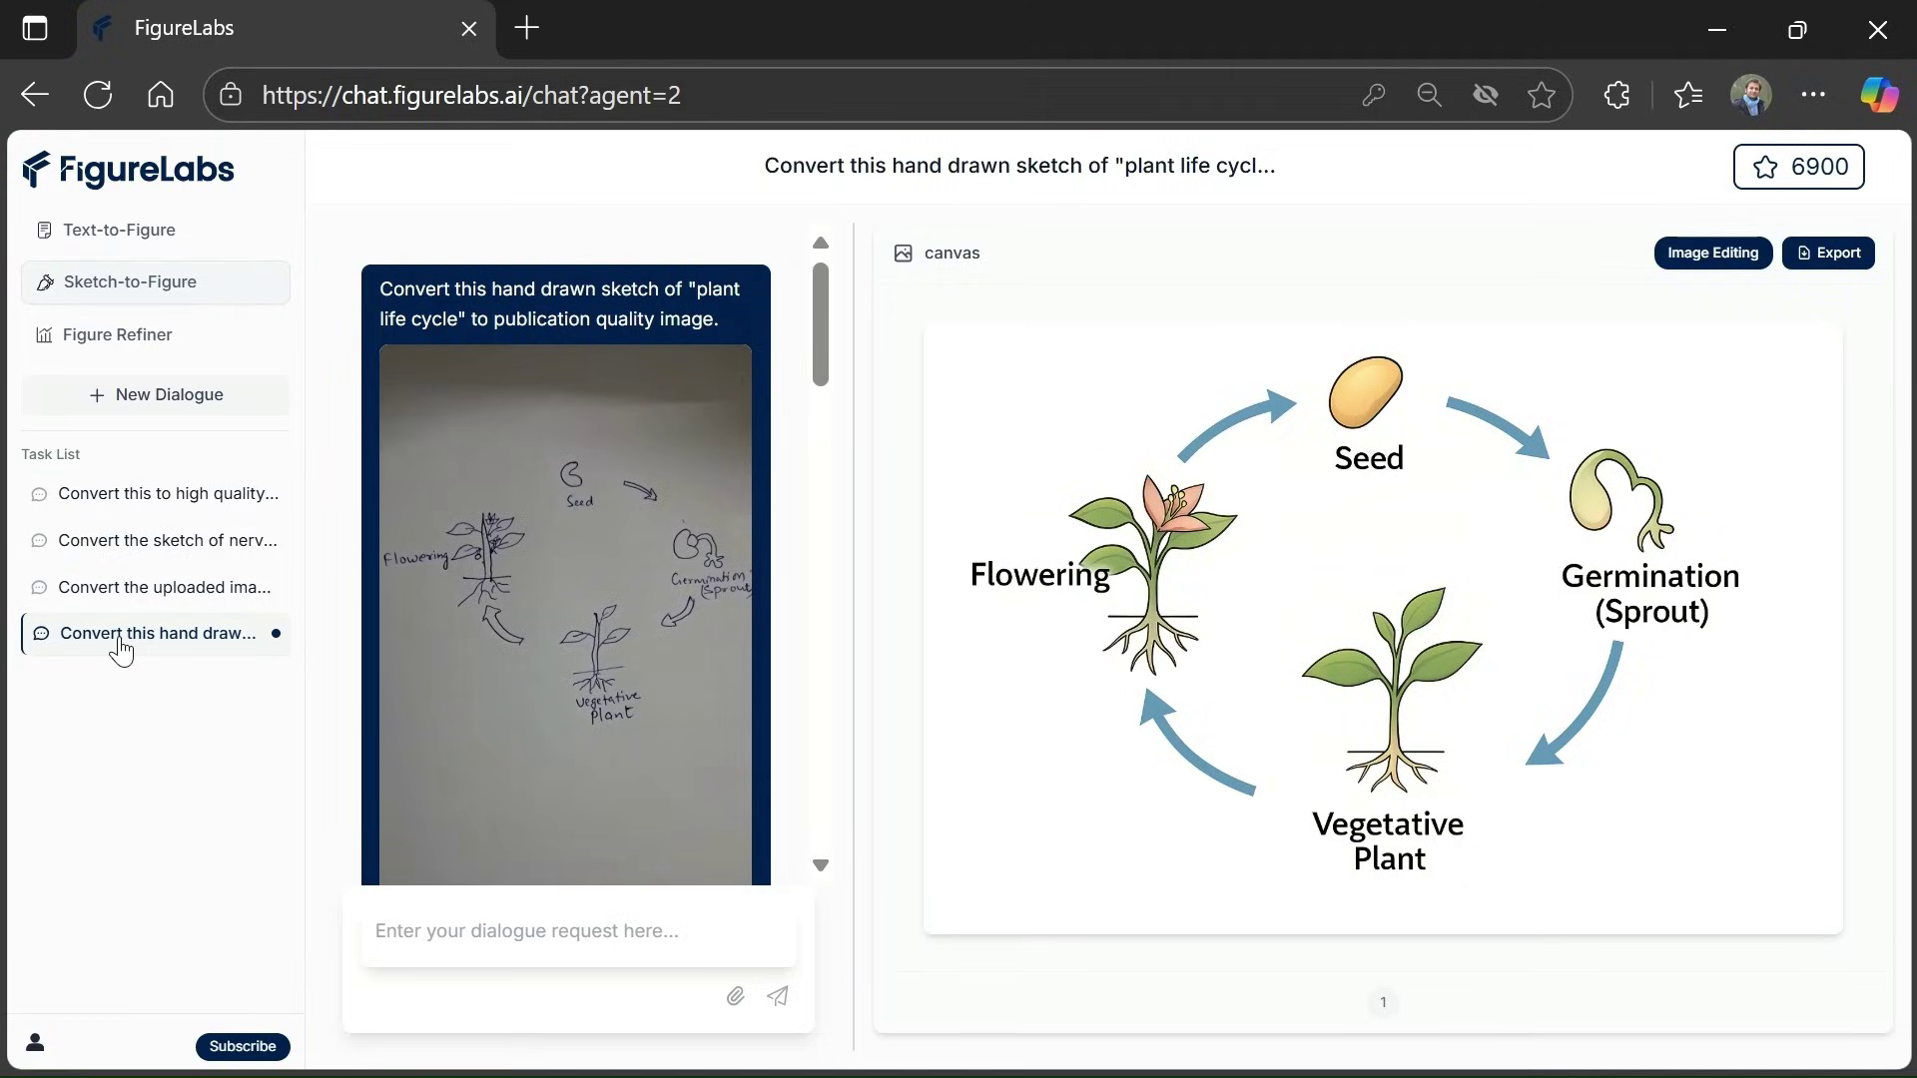
# Enlarge the life-cycle sketch and its generated figure to compare them, then bring up the plant cell task
pyautogui.click(544, 552)
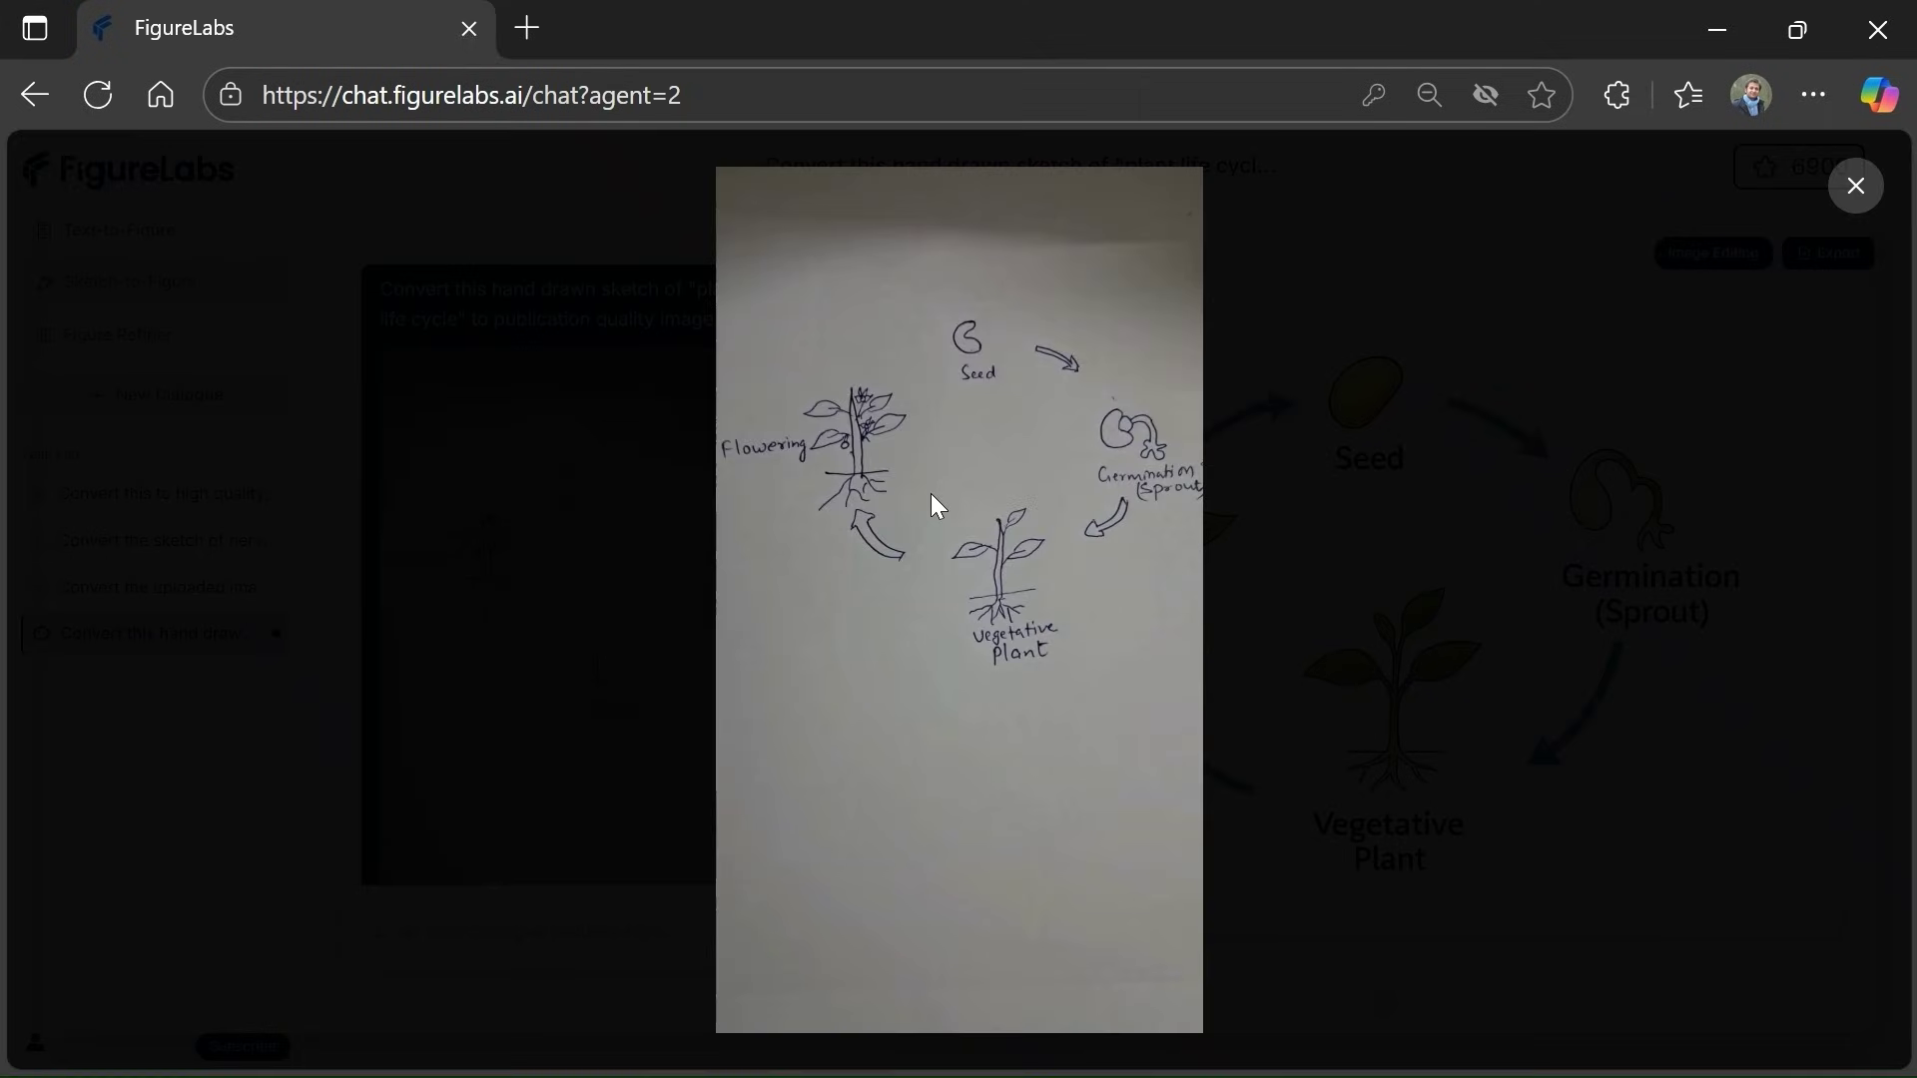
pyautogui.click(1093, 514)
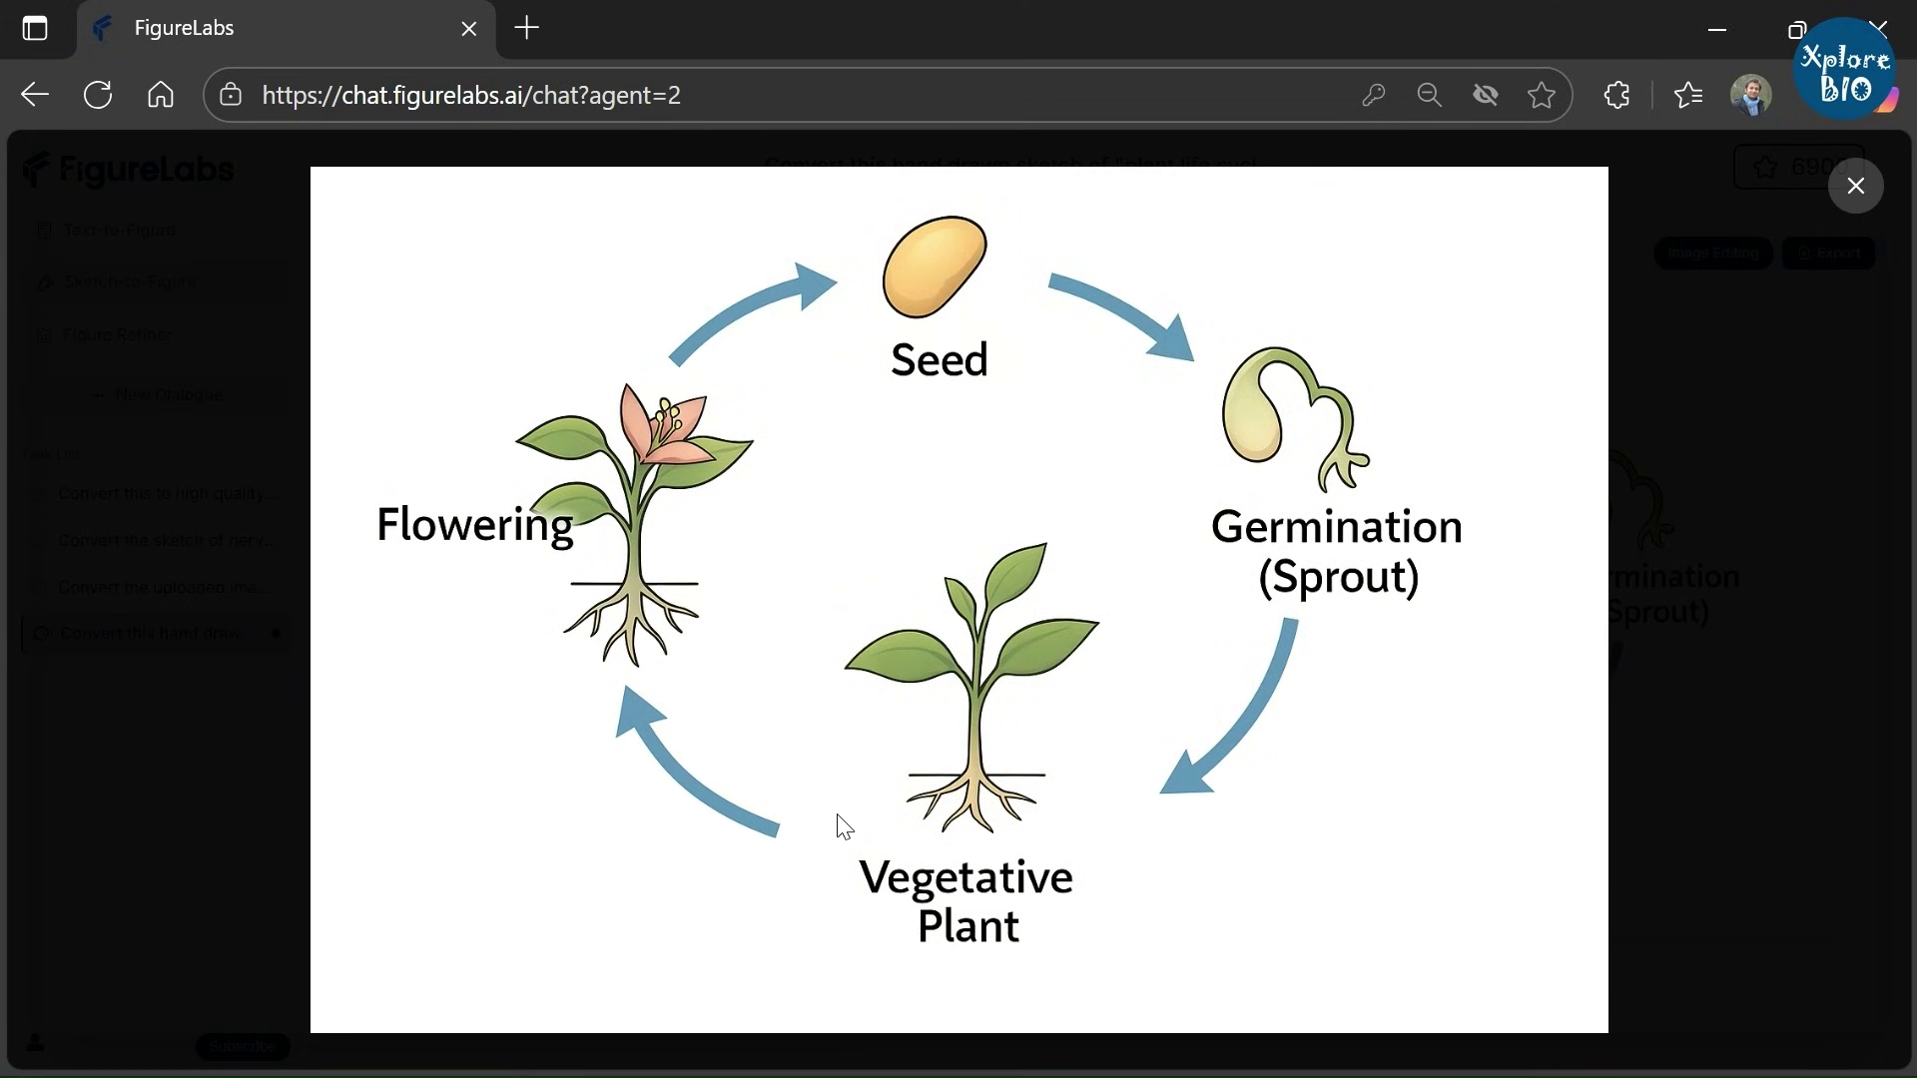
pyautogui.click(843, 825)
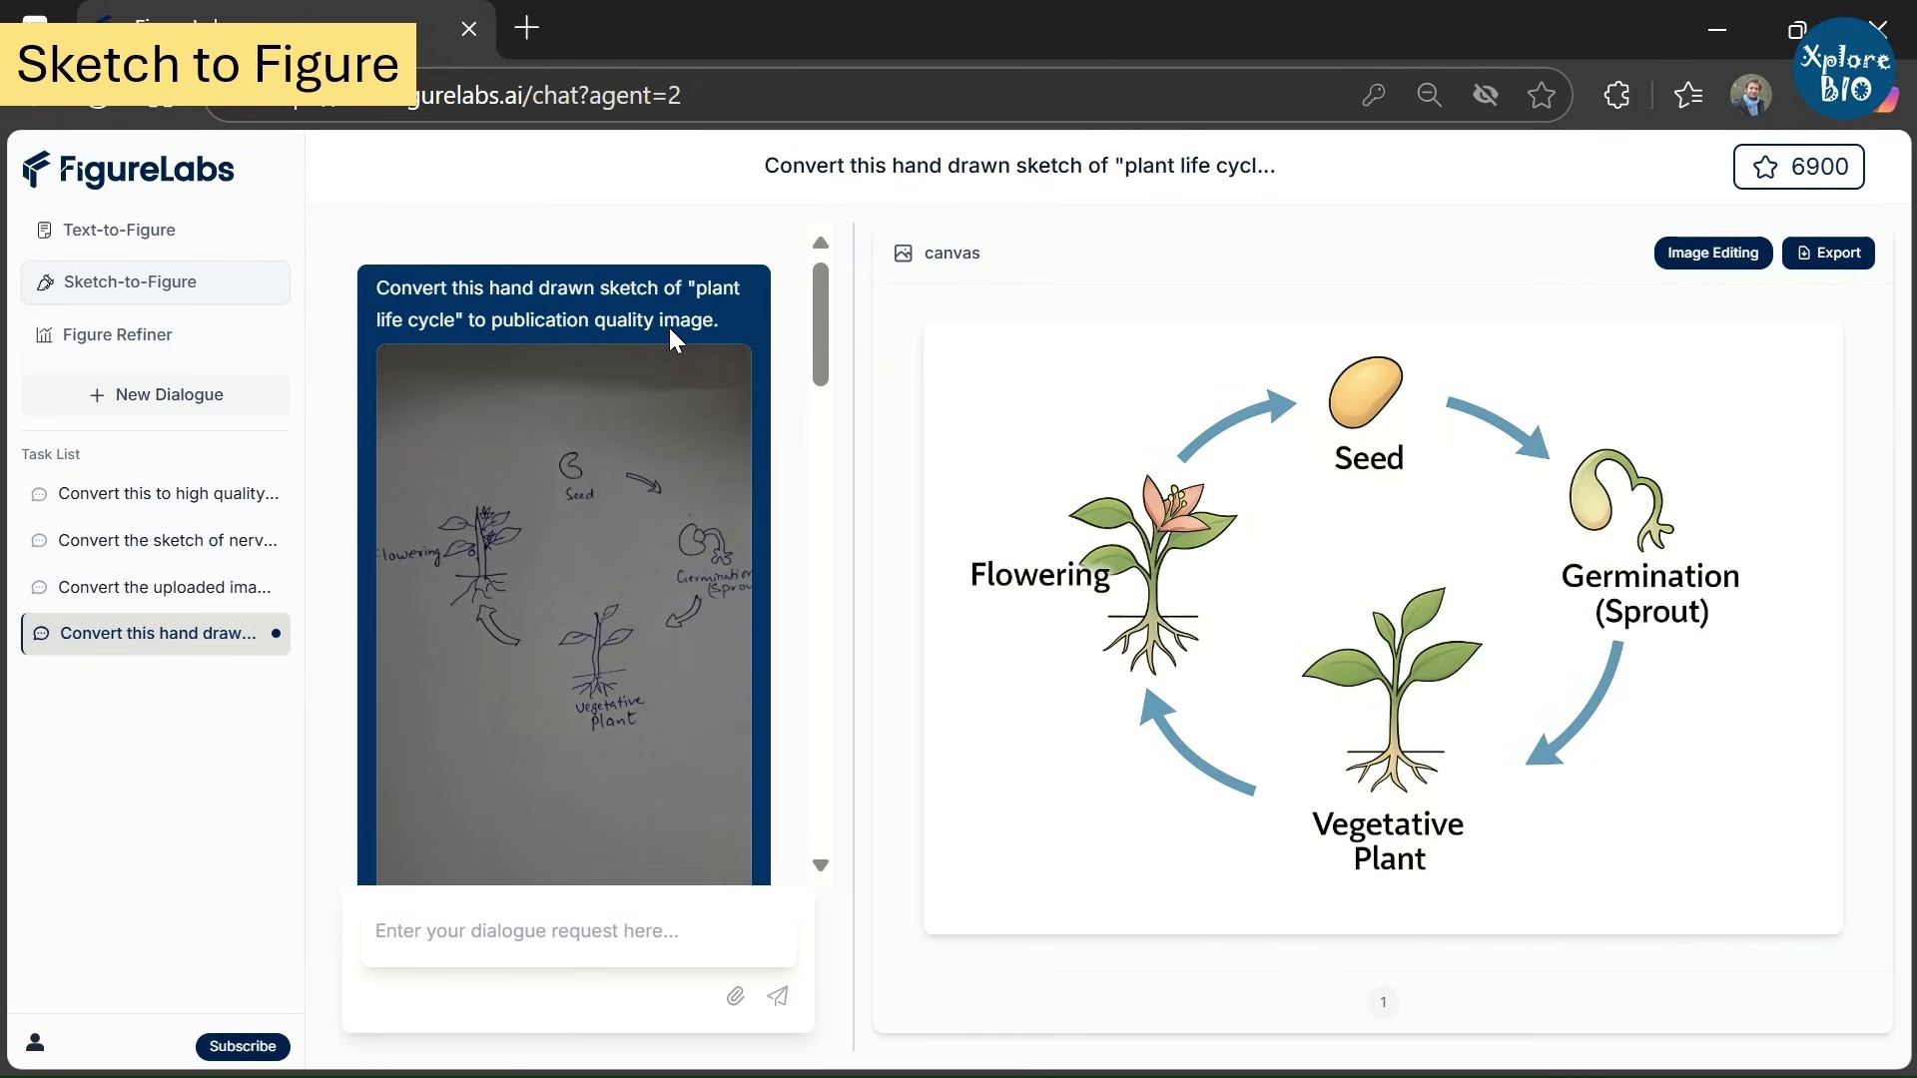
pyautogui.moveTo(816, 323); pyautogui.dragTo(924, 744)
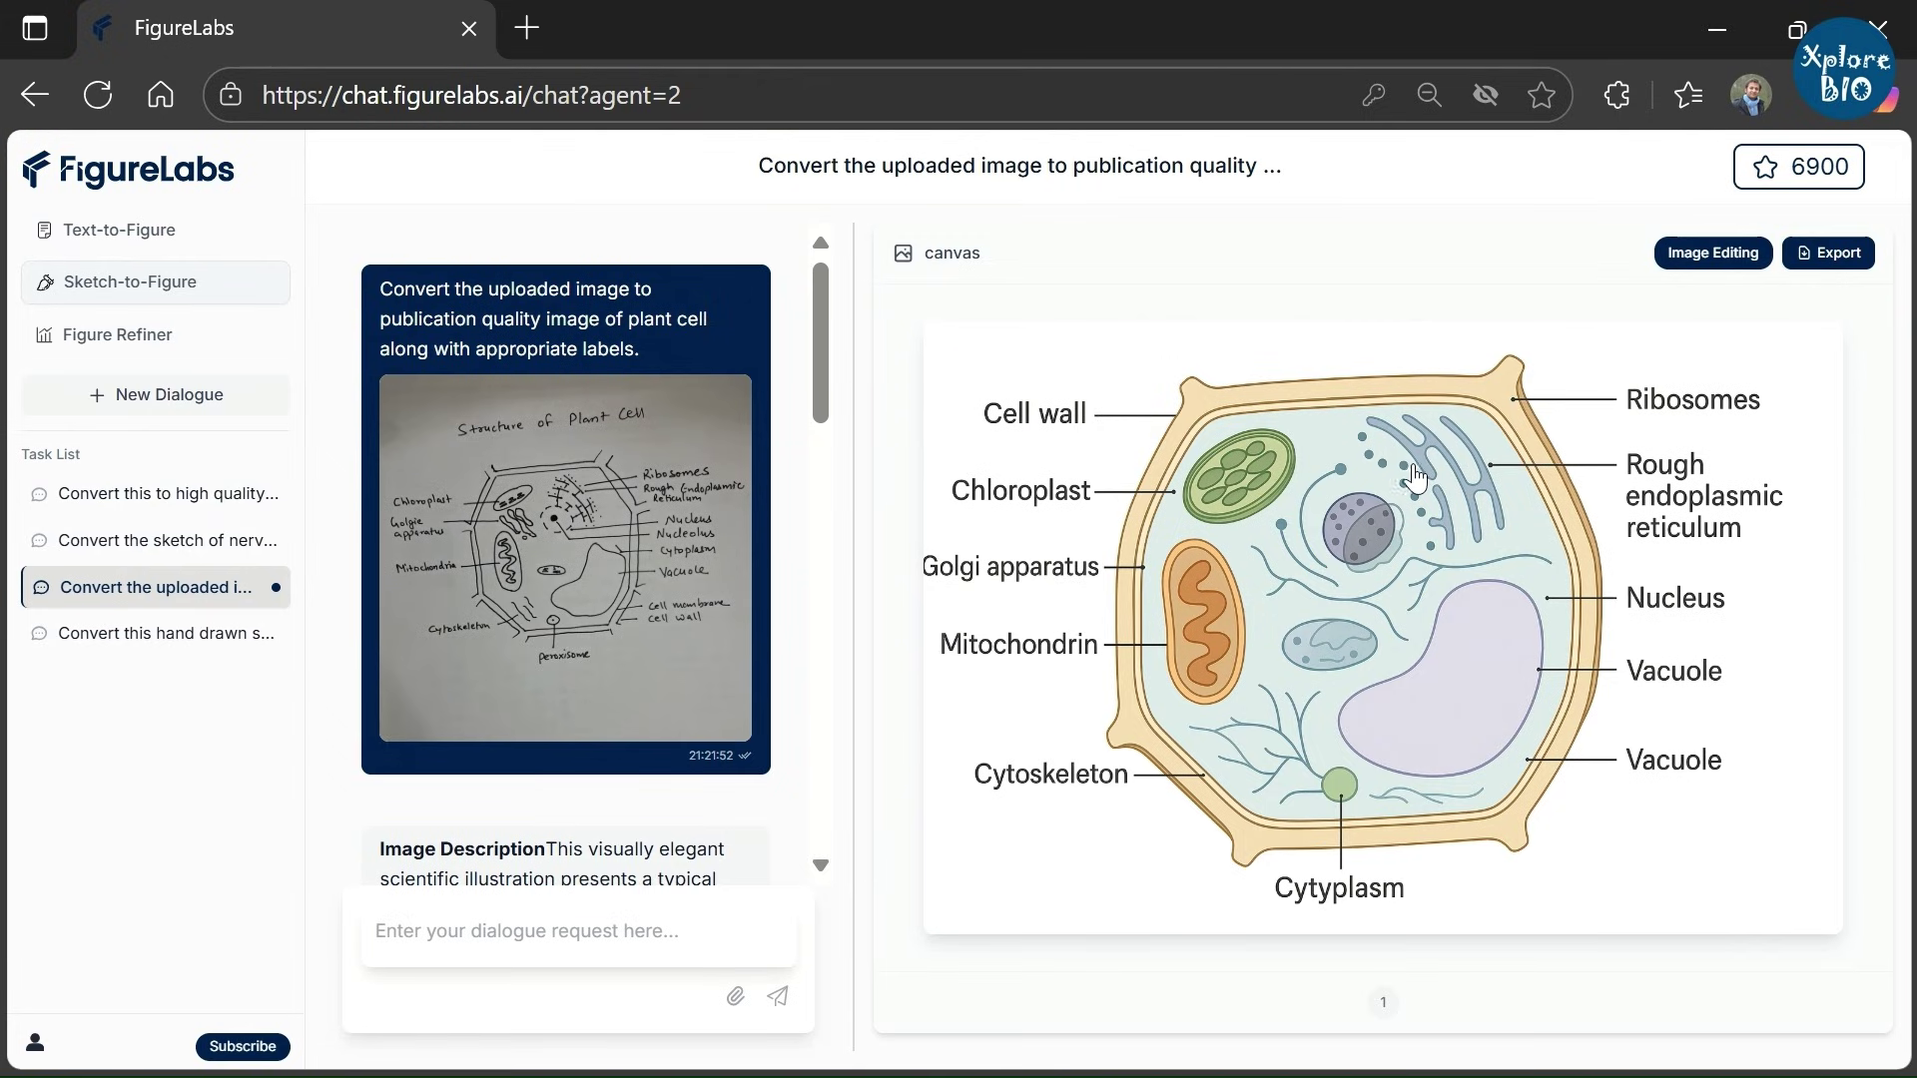
# Scroll through the plant cell conversion and enlarge its uploaded hand-drawn sketch
pyautogui.scroll(-9, 521, 722)
pyautogui.scroll(-8, 542, 721)
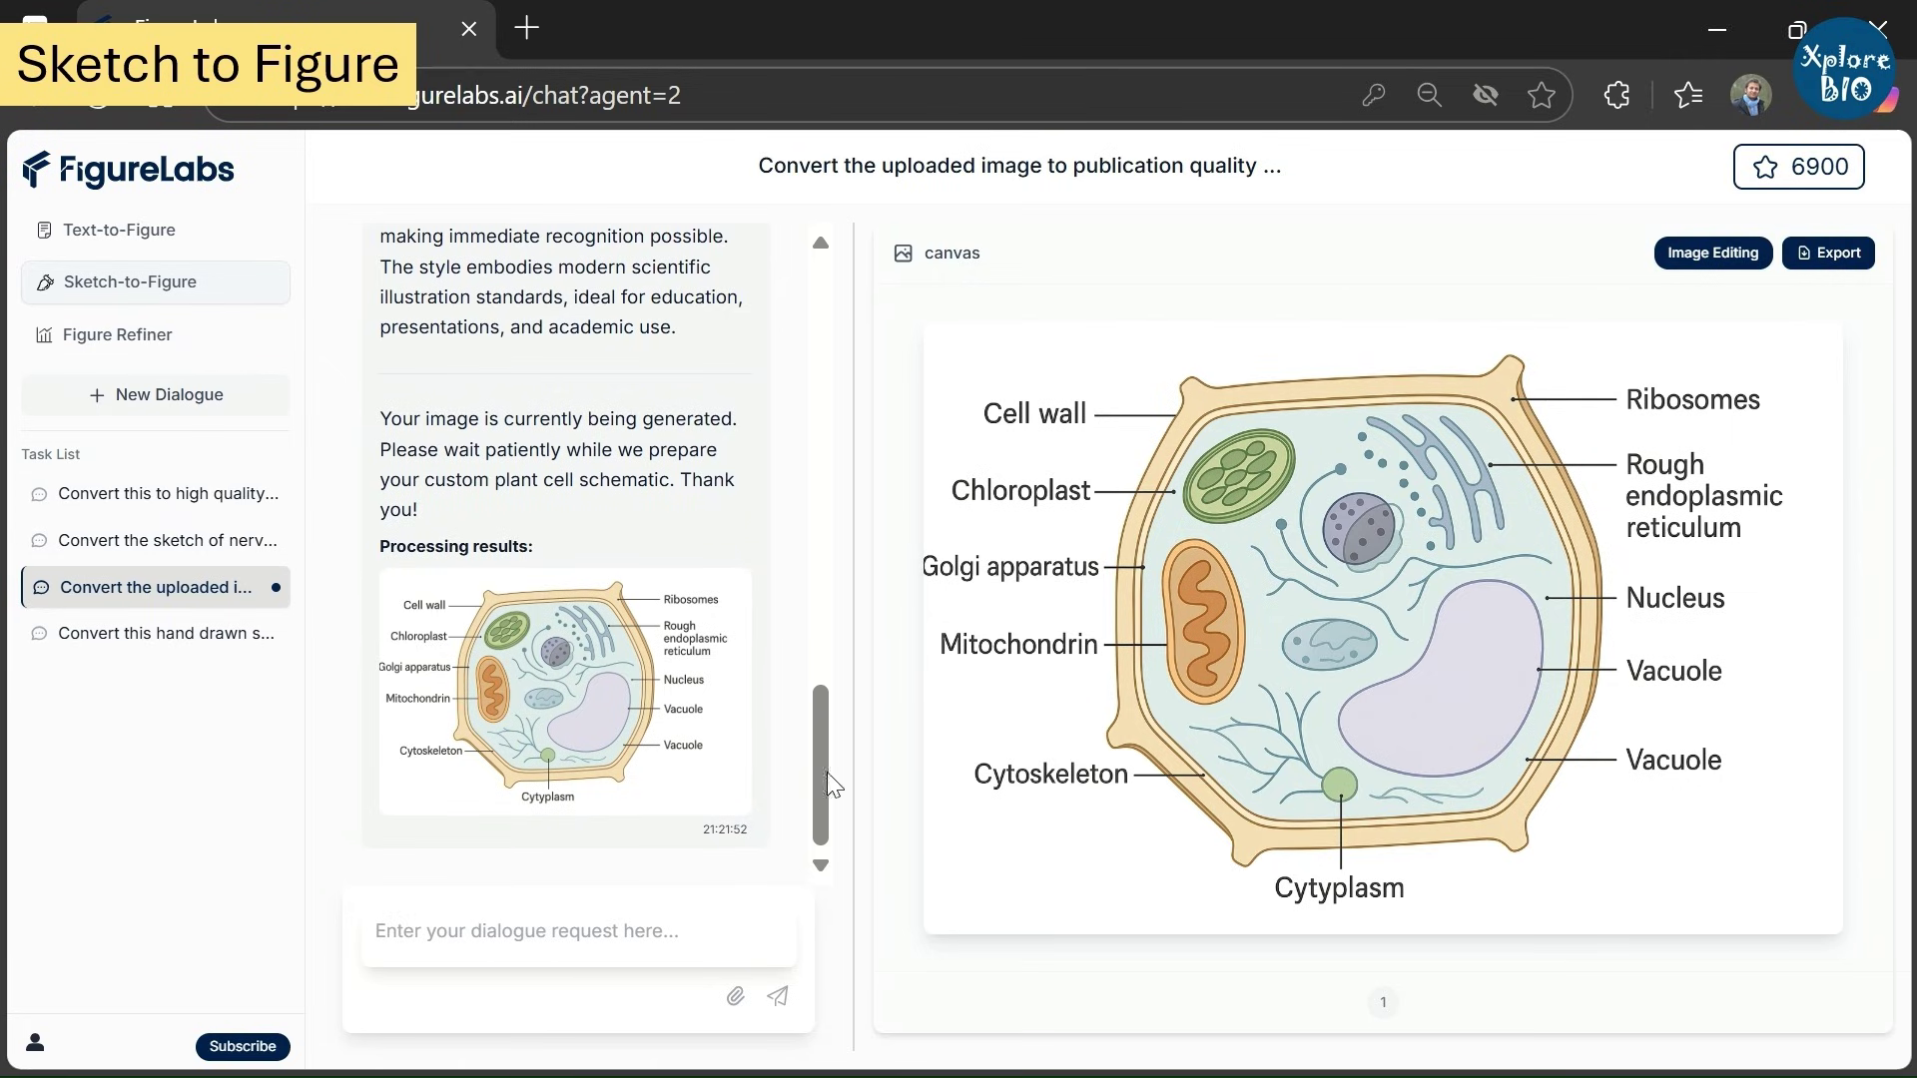
pyautogui.moveTo(817, 751); pyautogui.dragTo(853, 410)
pyautogui.click(686, 404)
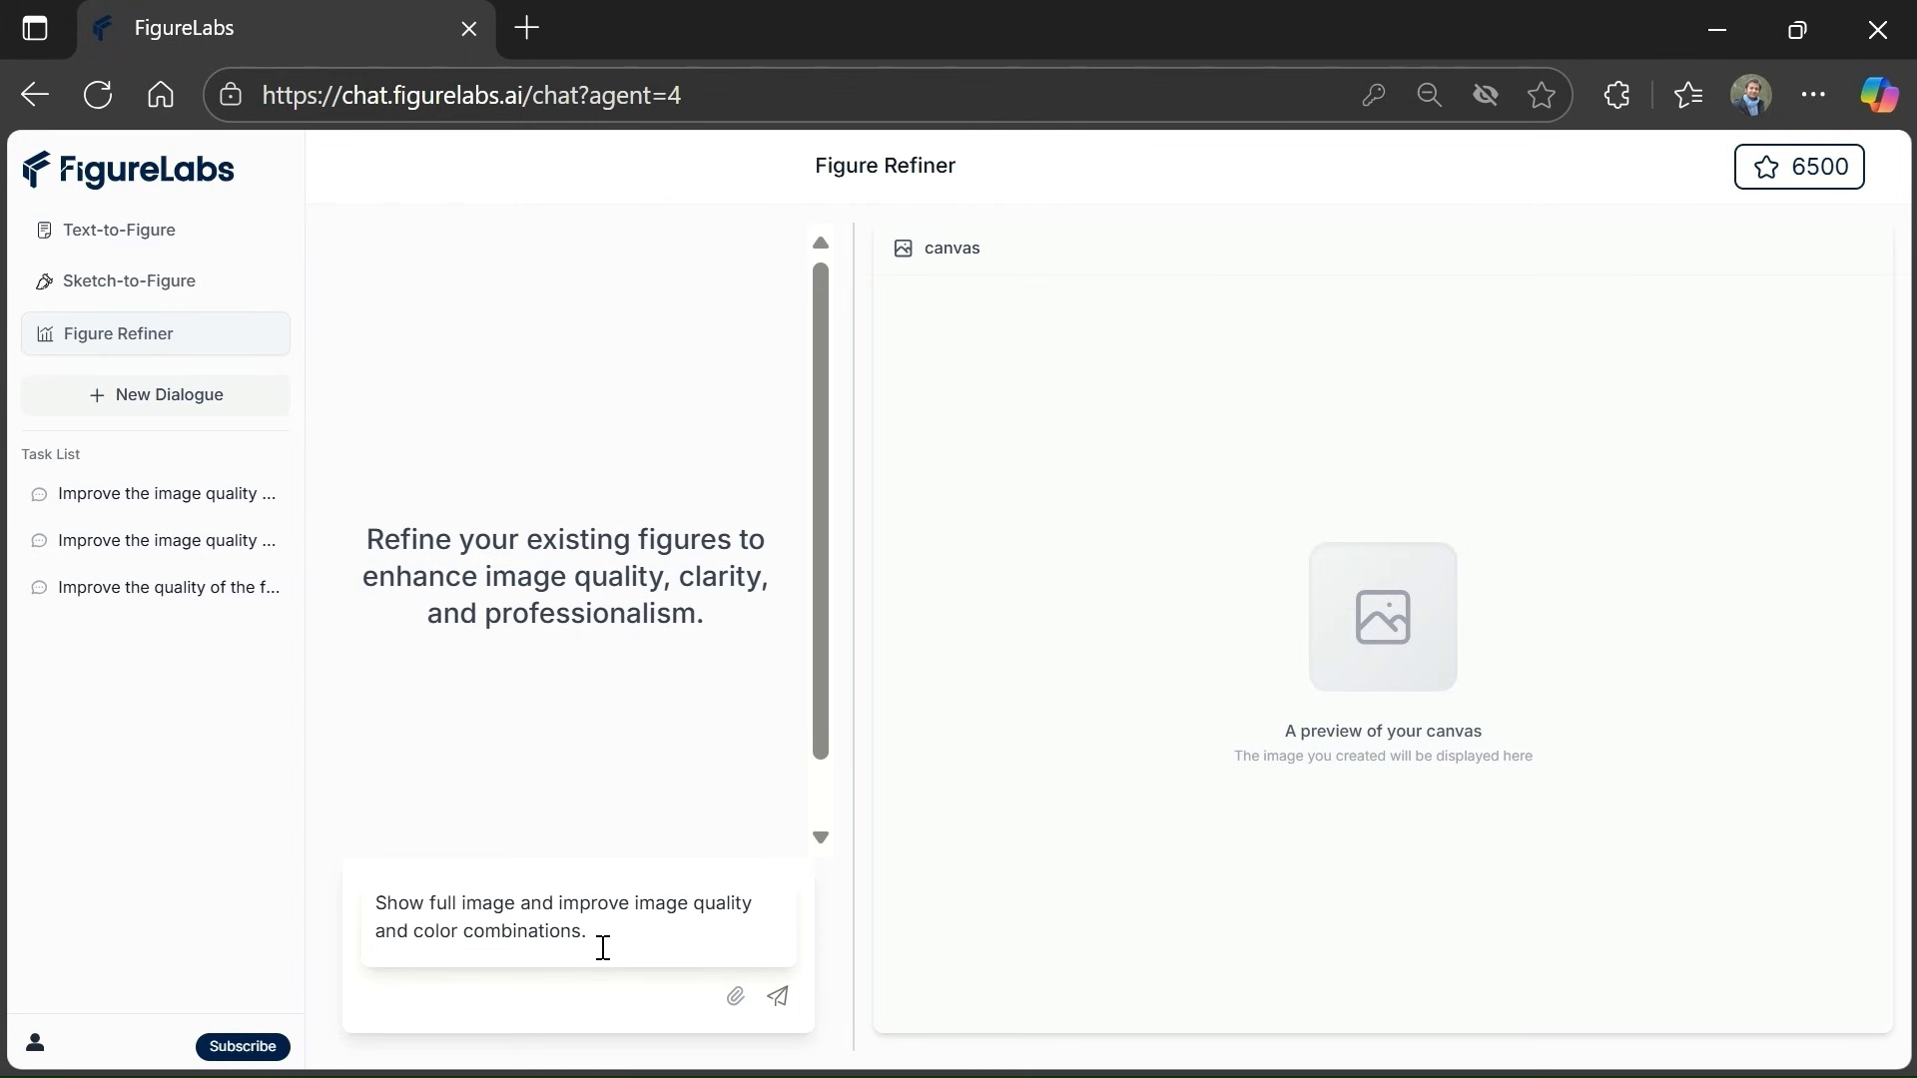
# Attach the drought-stress tomato canvas-image JPG from Downloads and send the refinement request
pyautogui.click(734, 998)
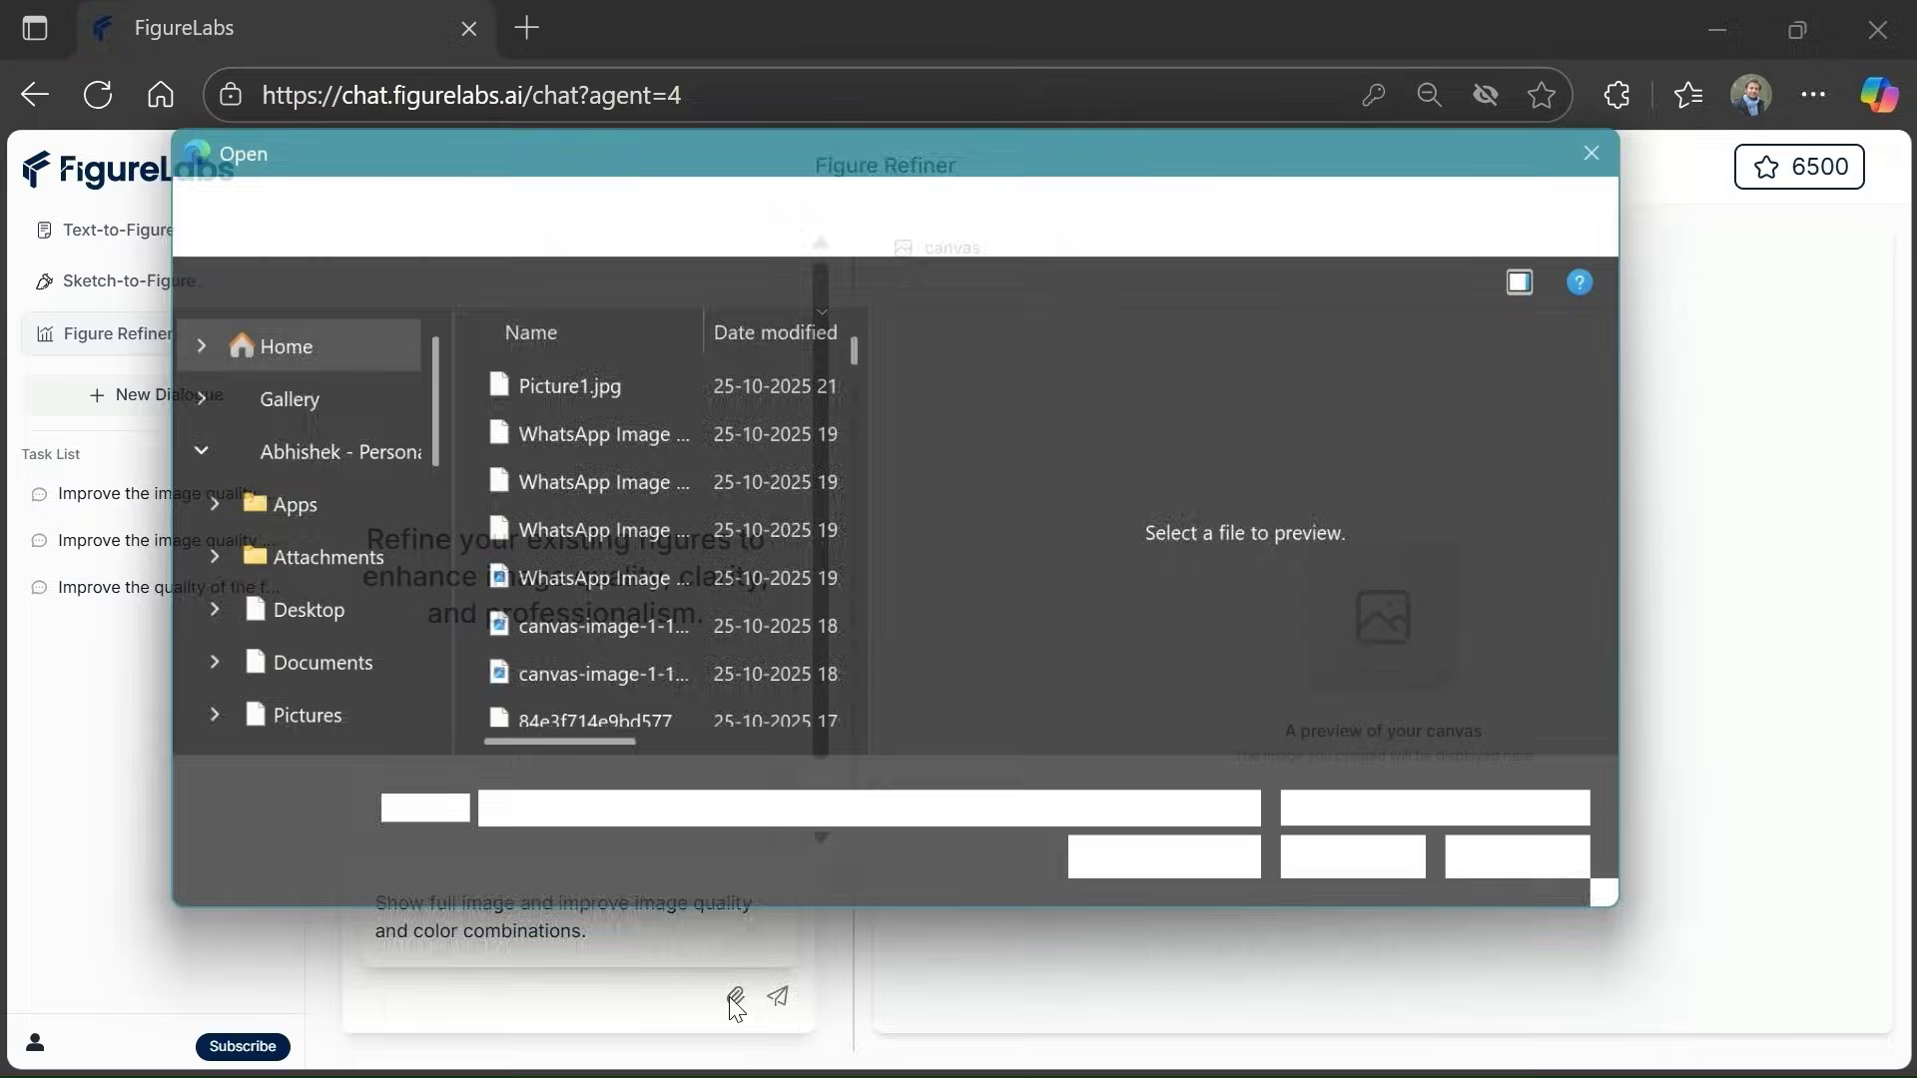
pyautogui.click(554, 641)
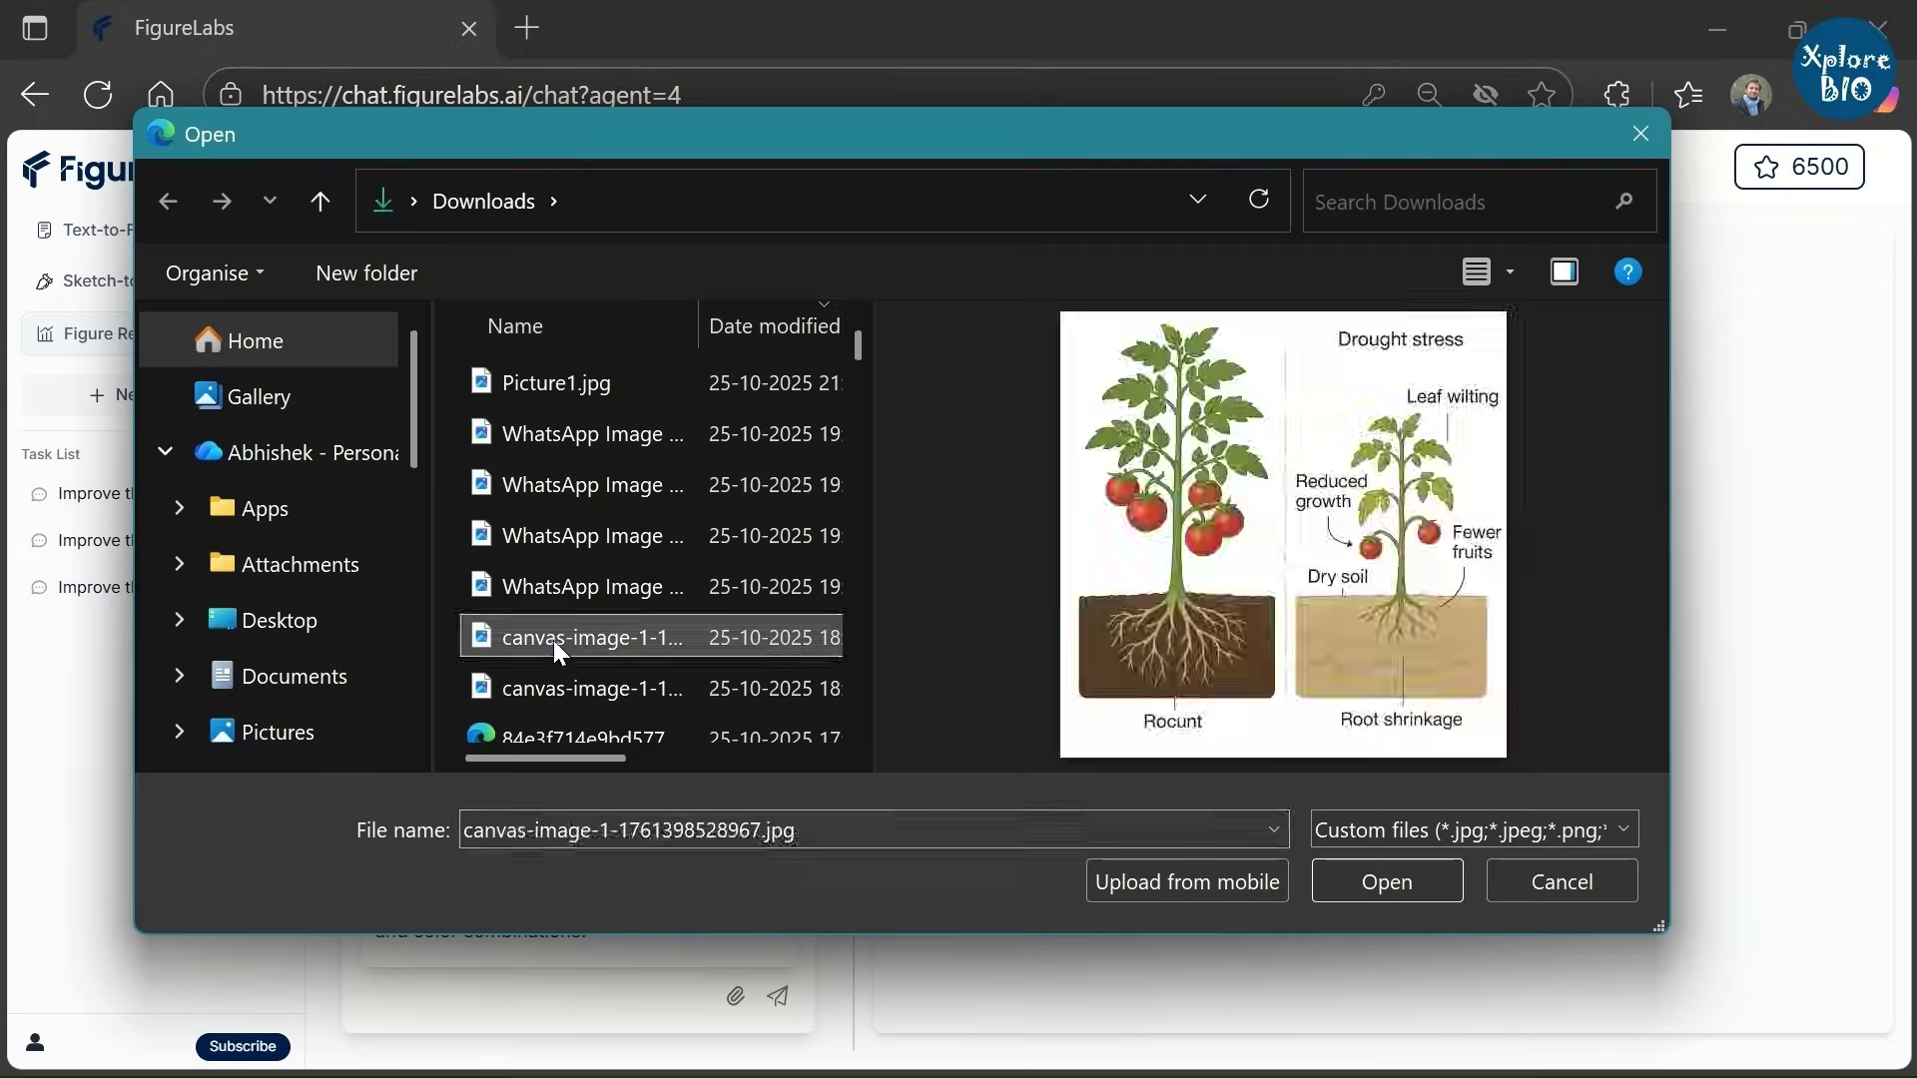
pyautogui.click(1387, 883)
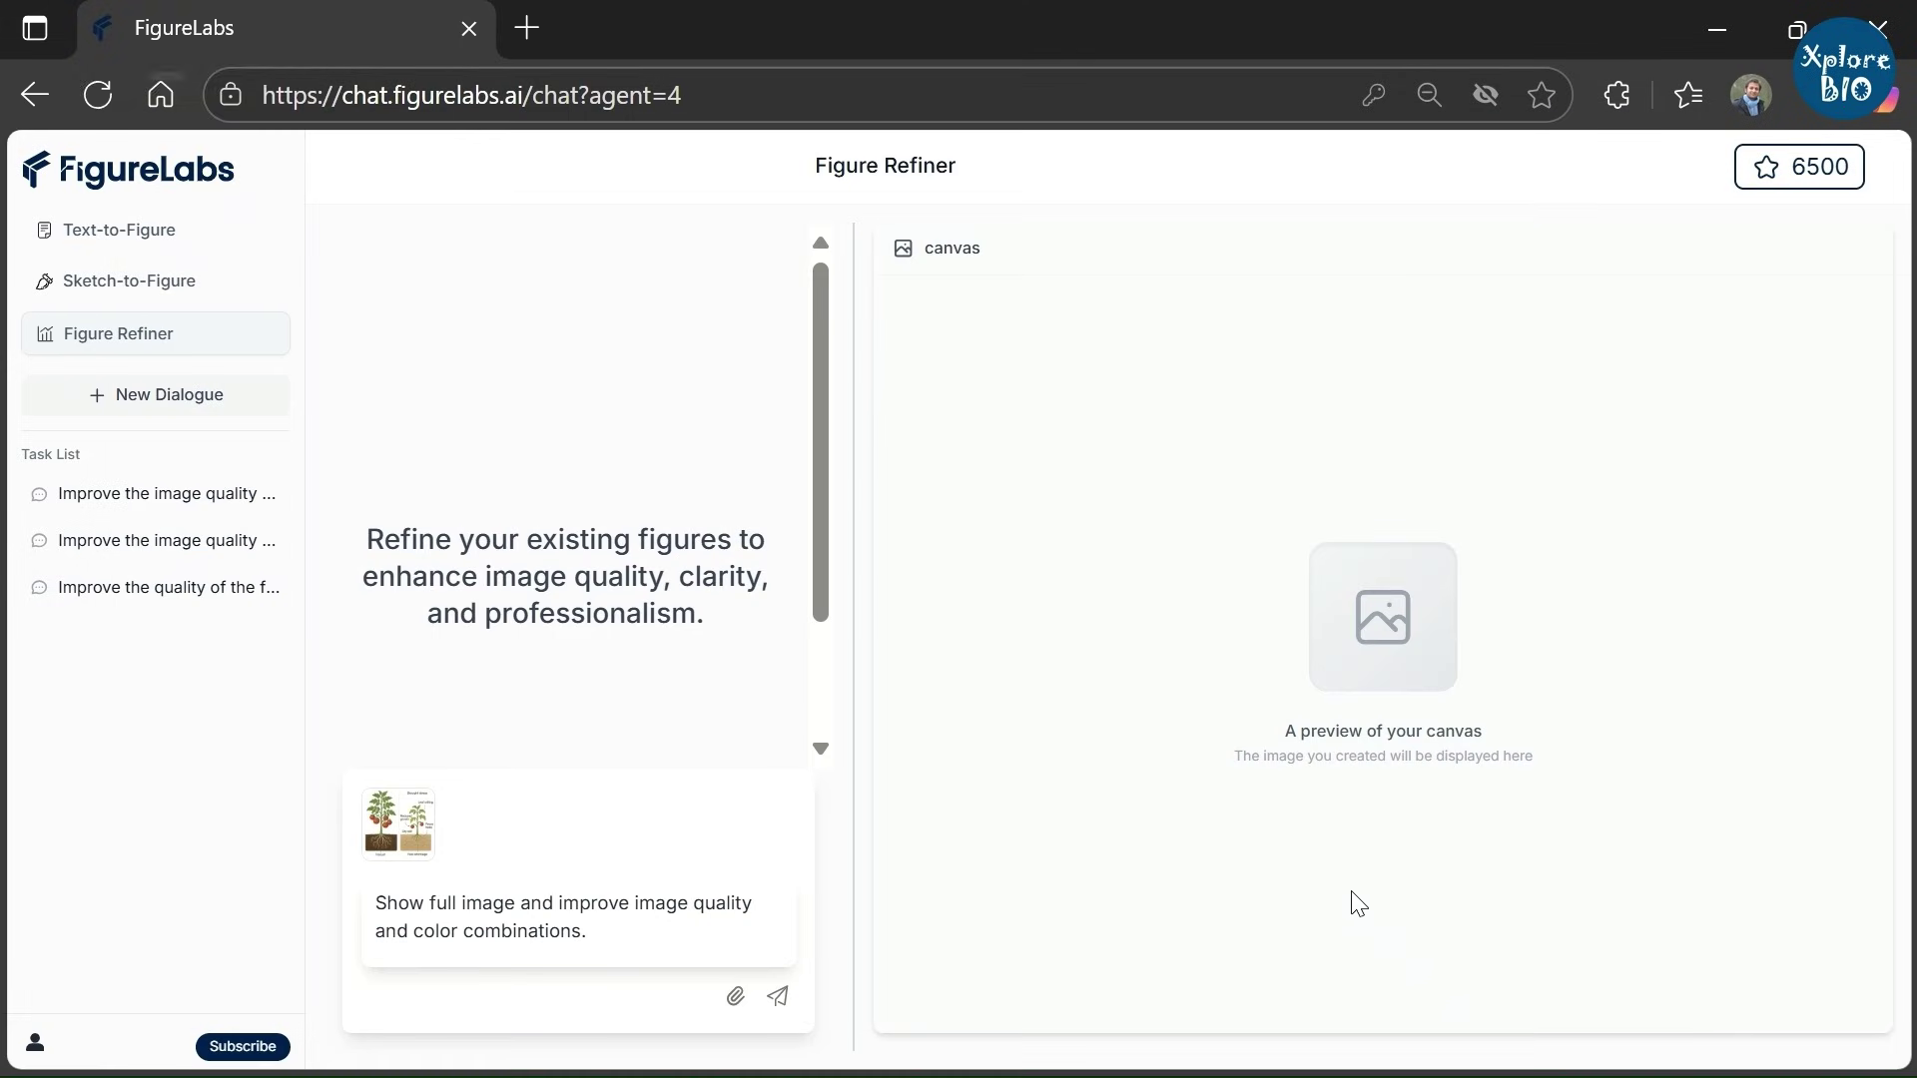
pyautogui.click(780, 998)
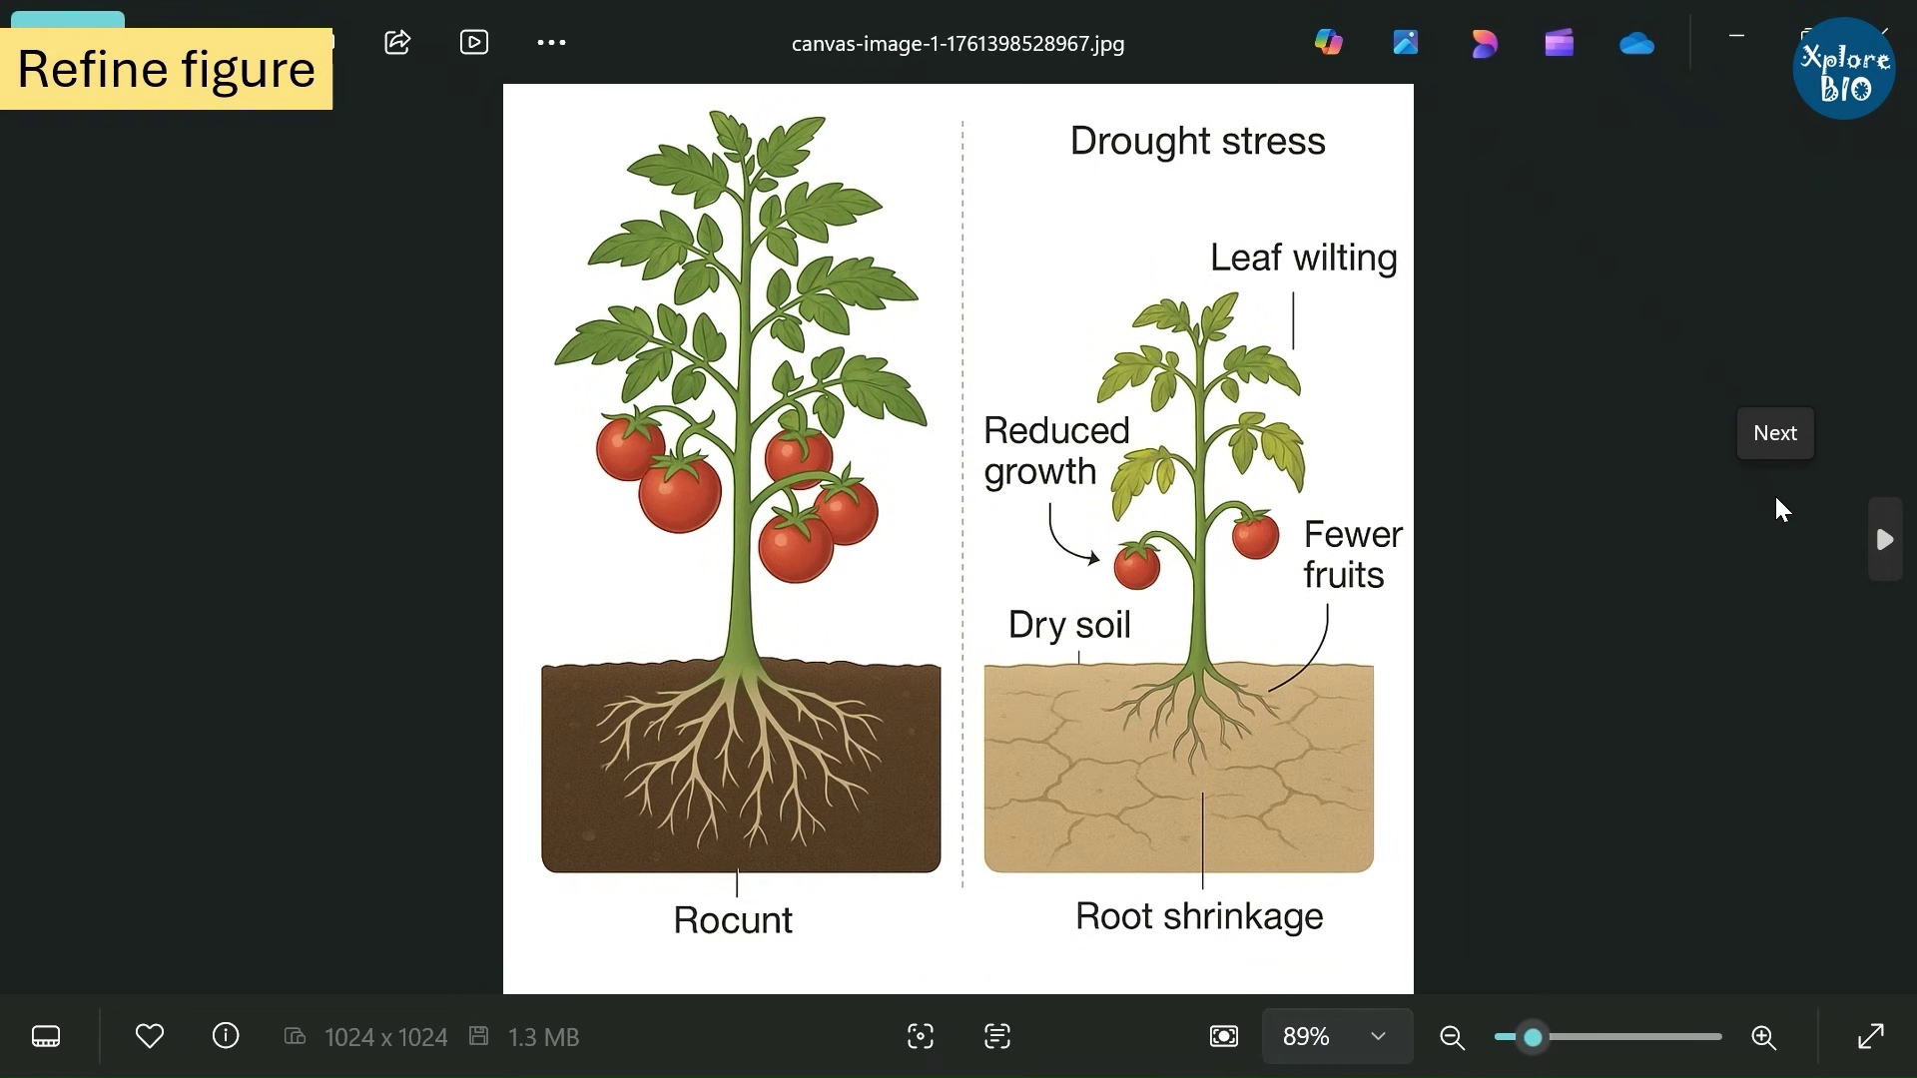
# Flip in Photos between the original square drought-stress figure and the refined wider 'Robust' version
pyautogui.click(1782, 511)
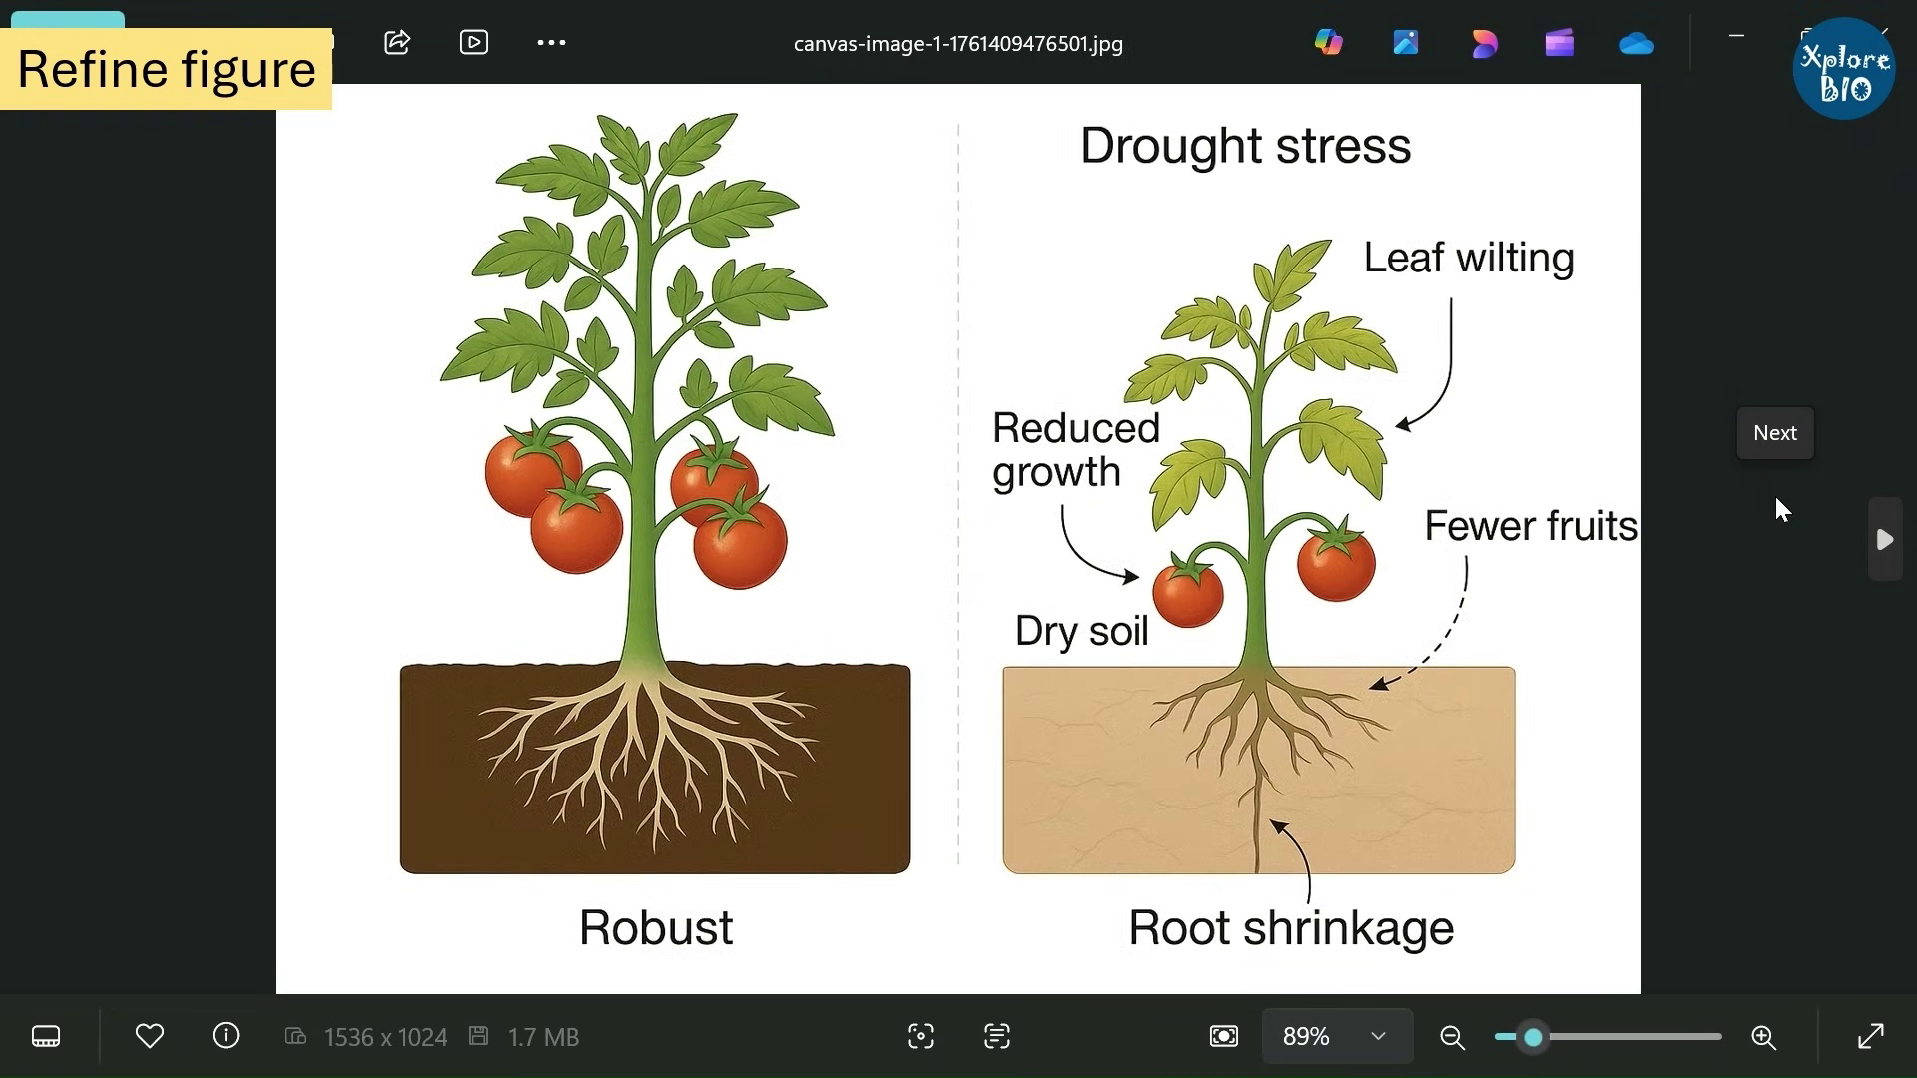
pyautogui.click(1783, 510)
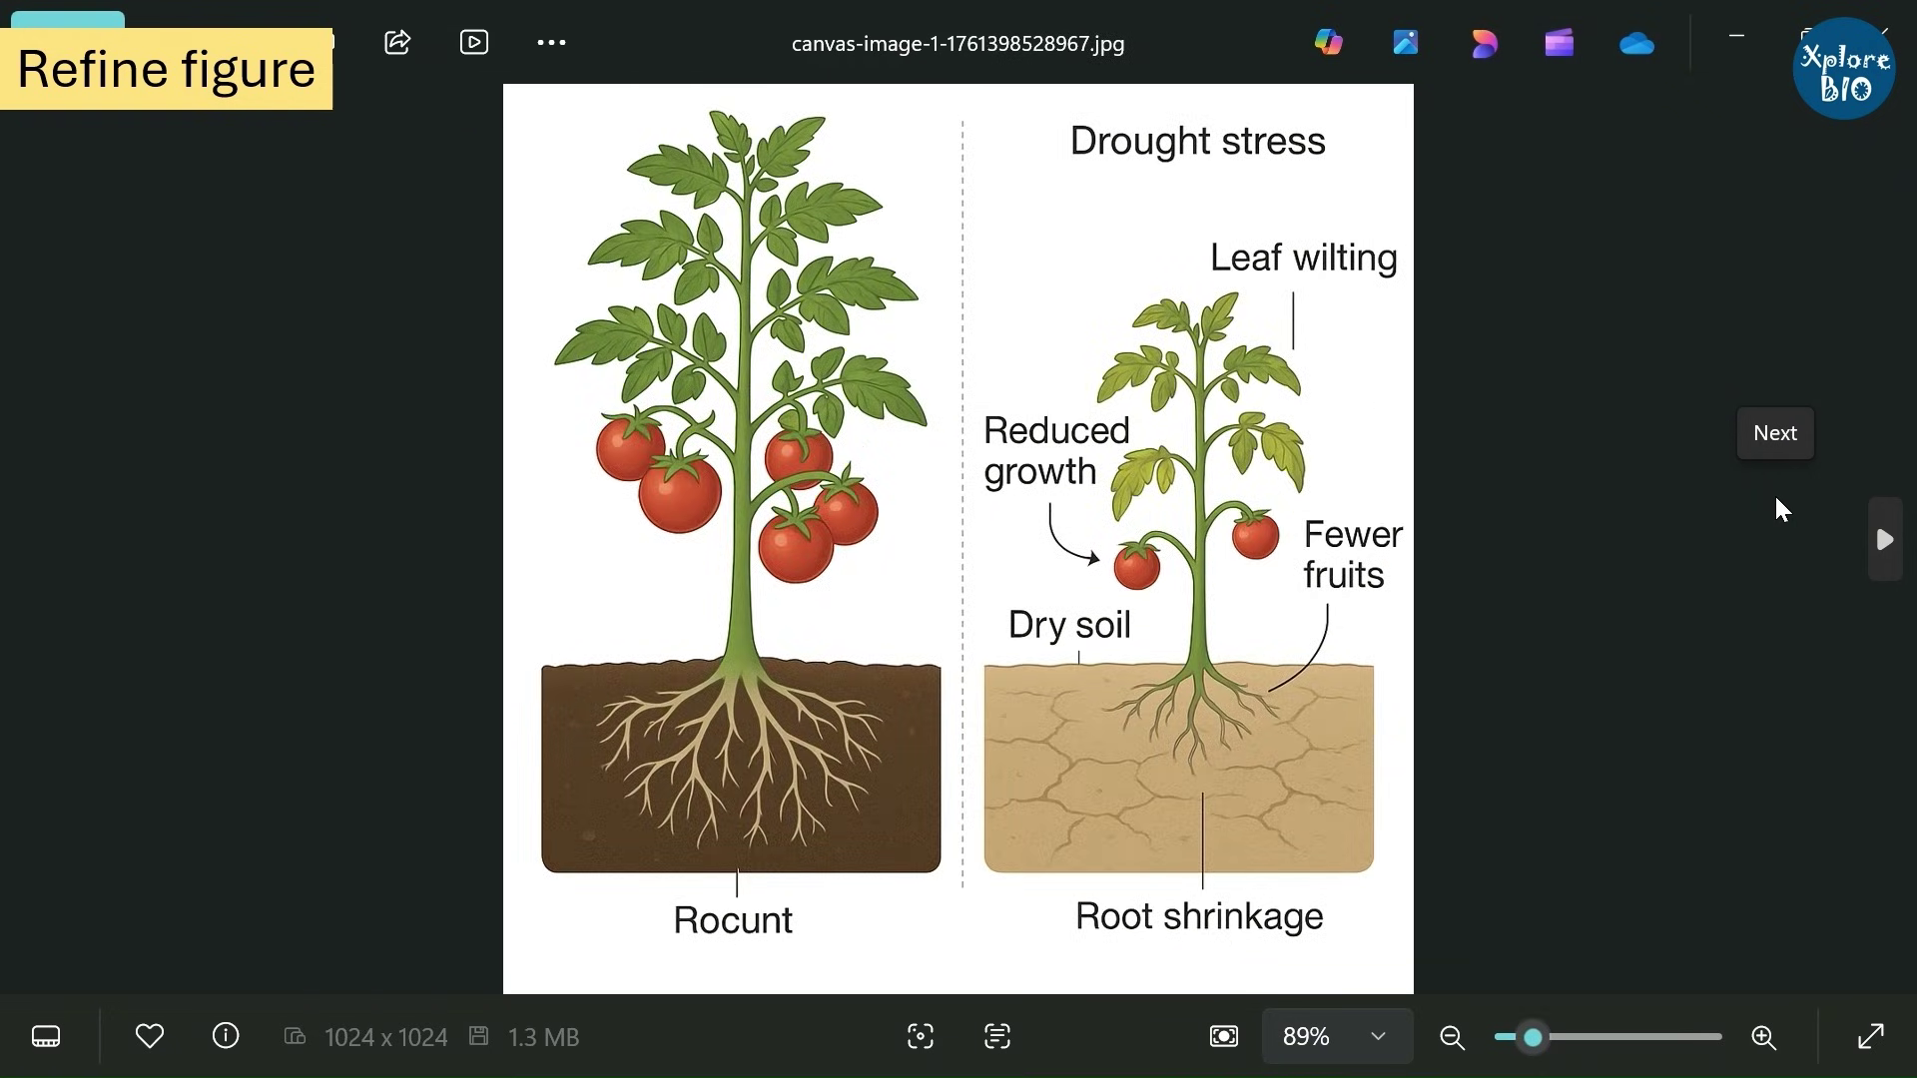
pyautogui.click(1777, 501)
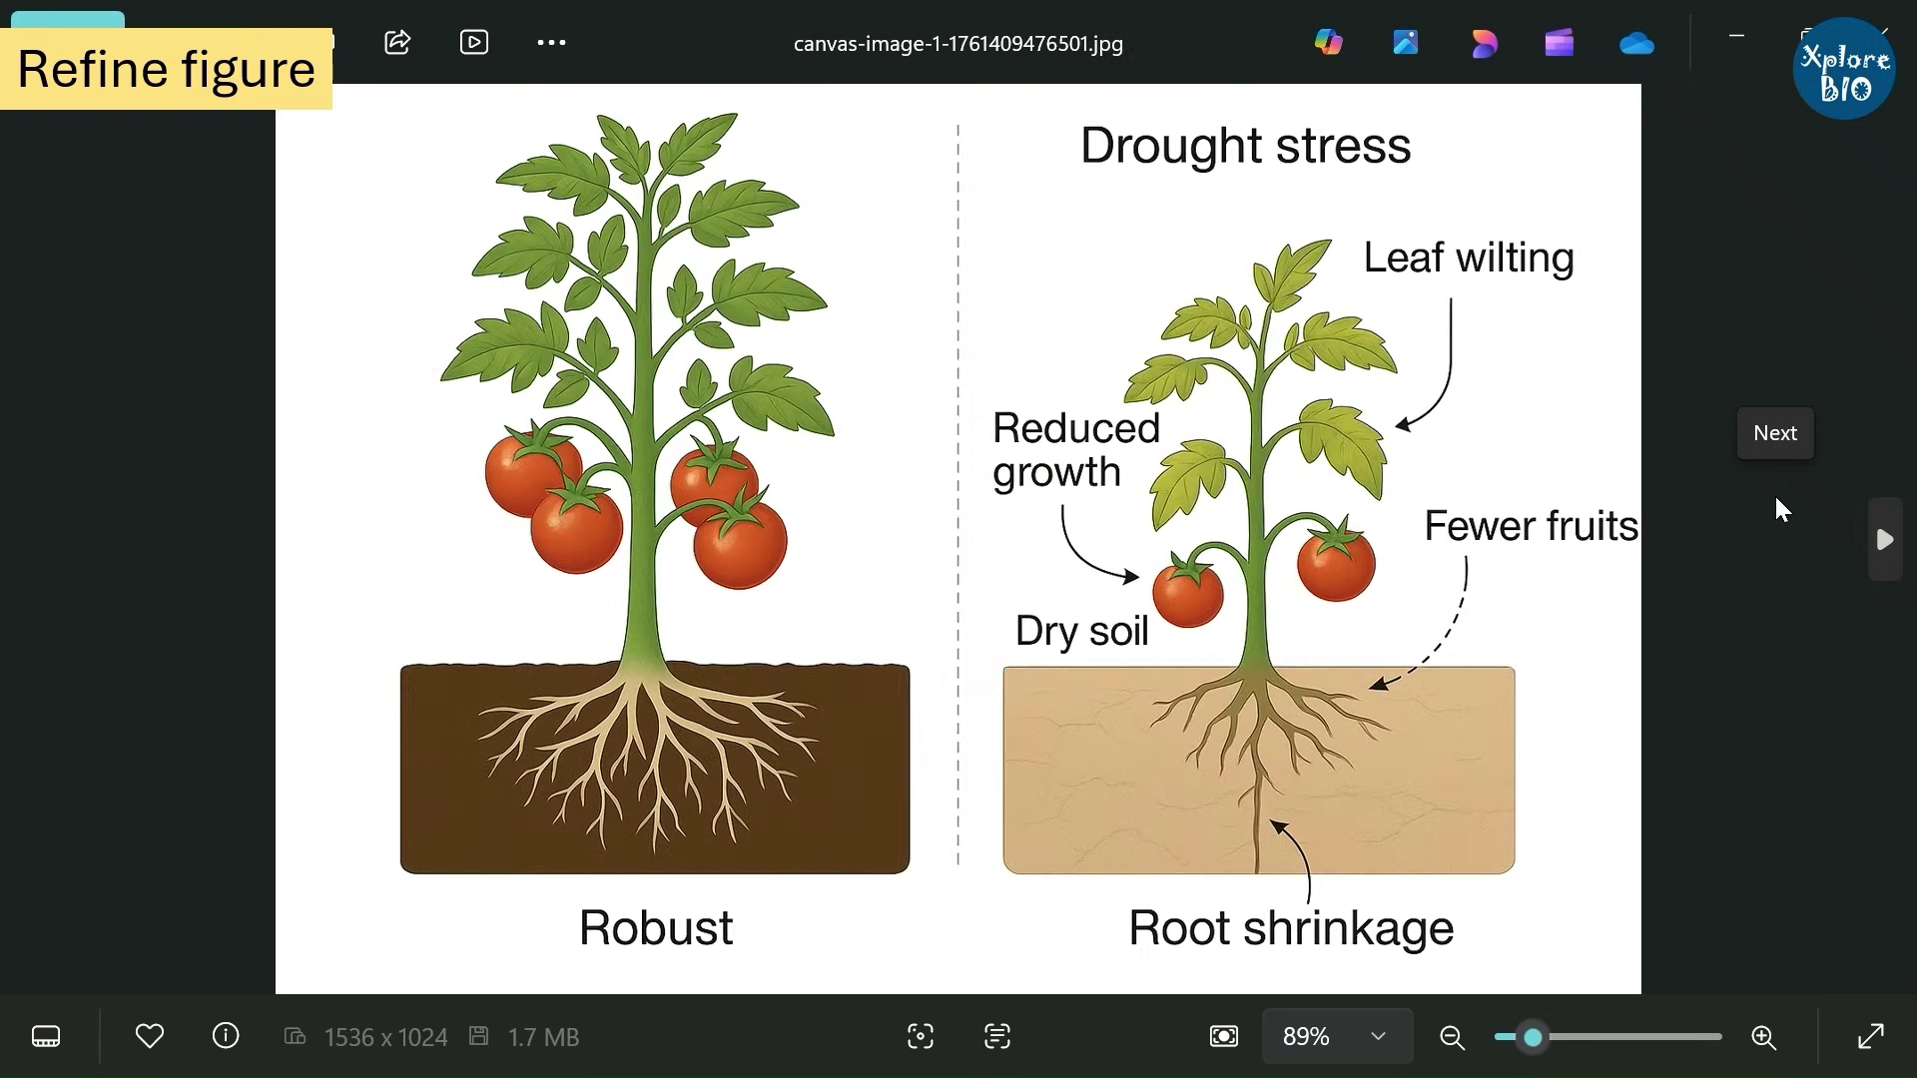
pyautogui.click(1777, 501)
pyautogui.click(1777, 502)
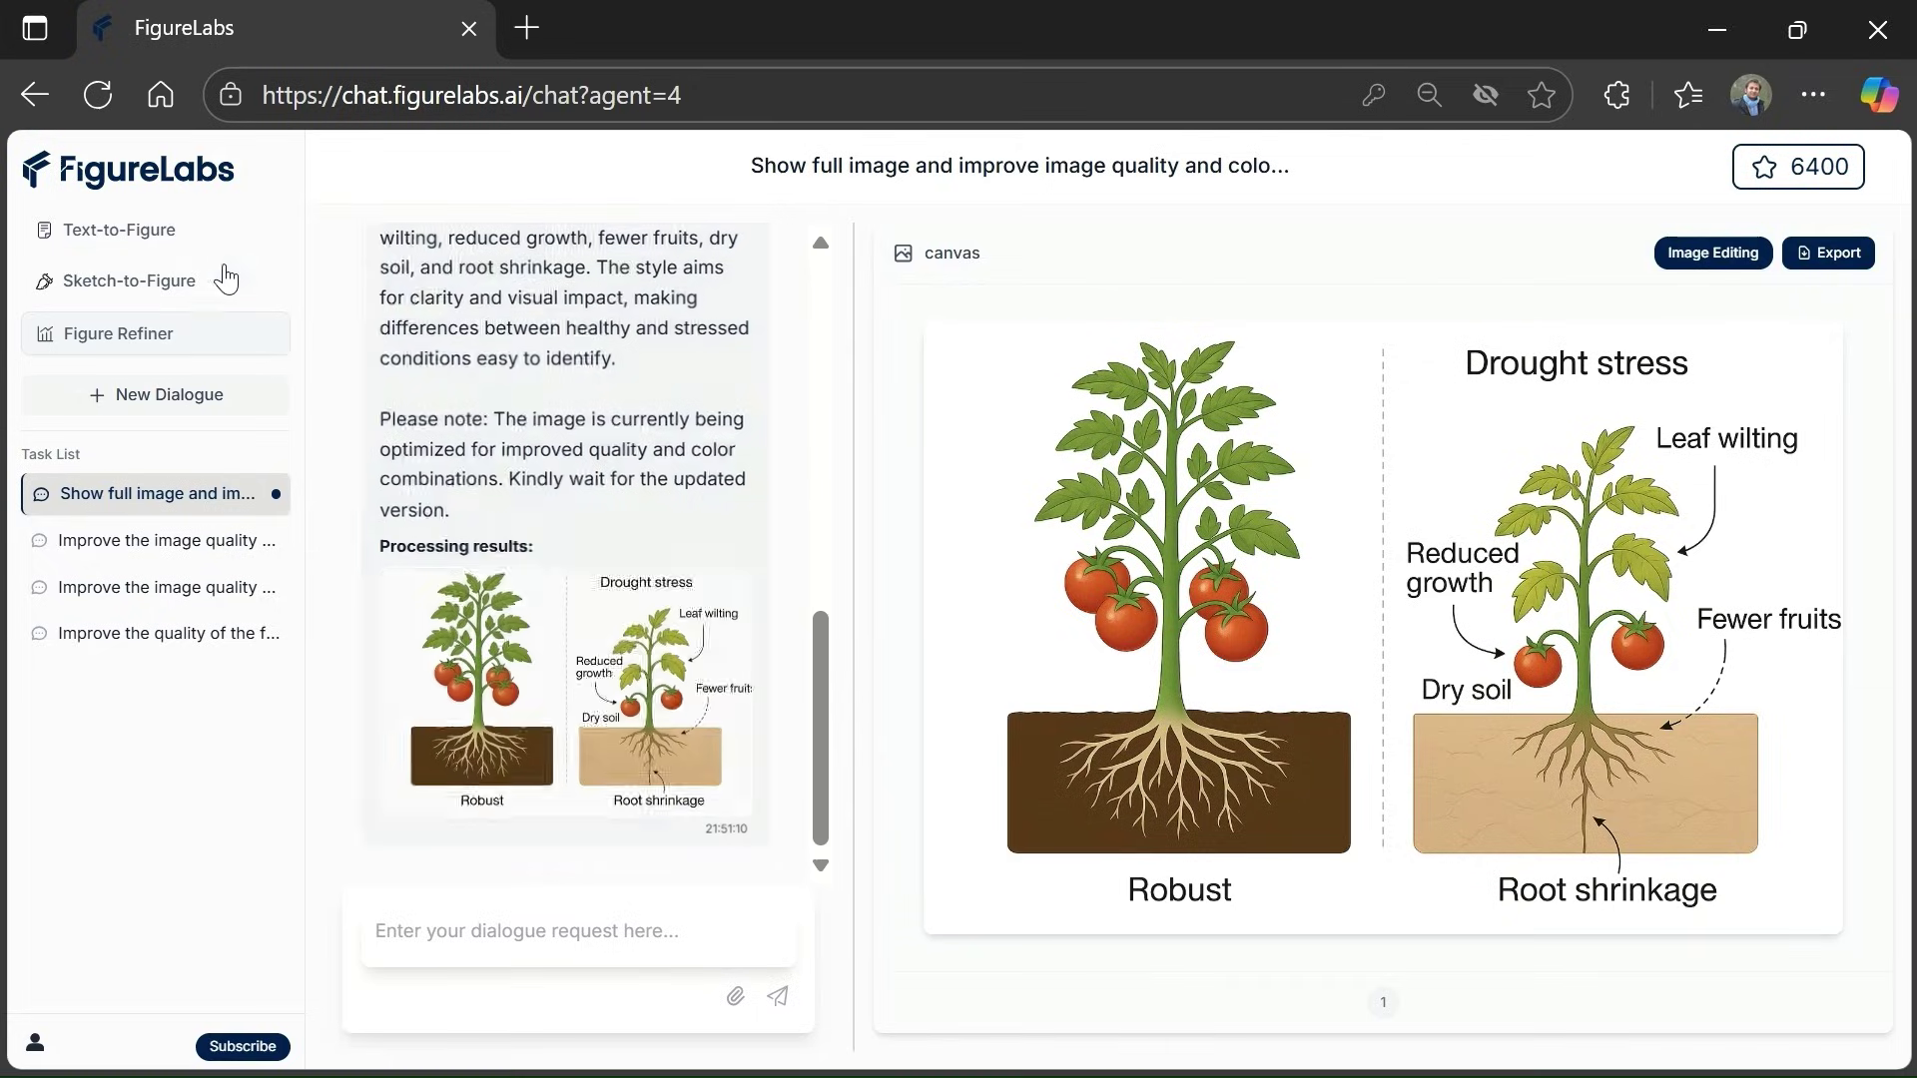
# Cycle through the Text-to-Figure, Sketch-to-Figure and Figure Refiner agents, ending on Text-to-Figure
pyautogui.click(151, 254)
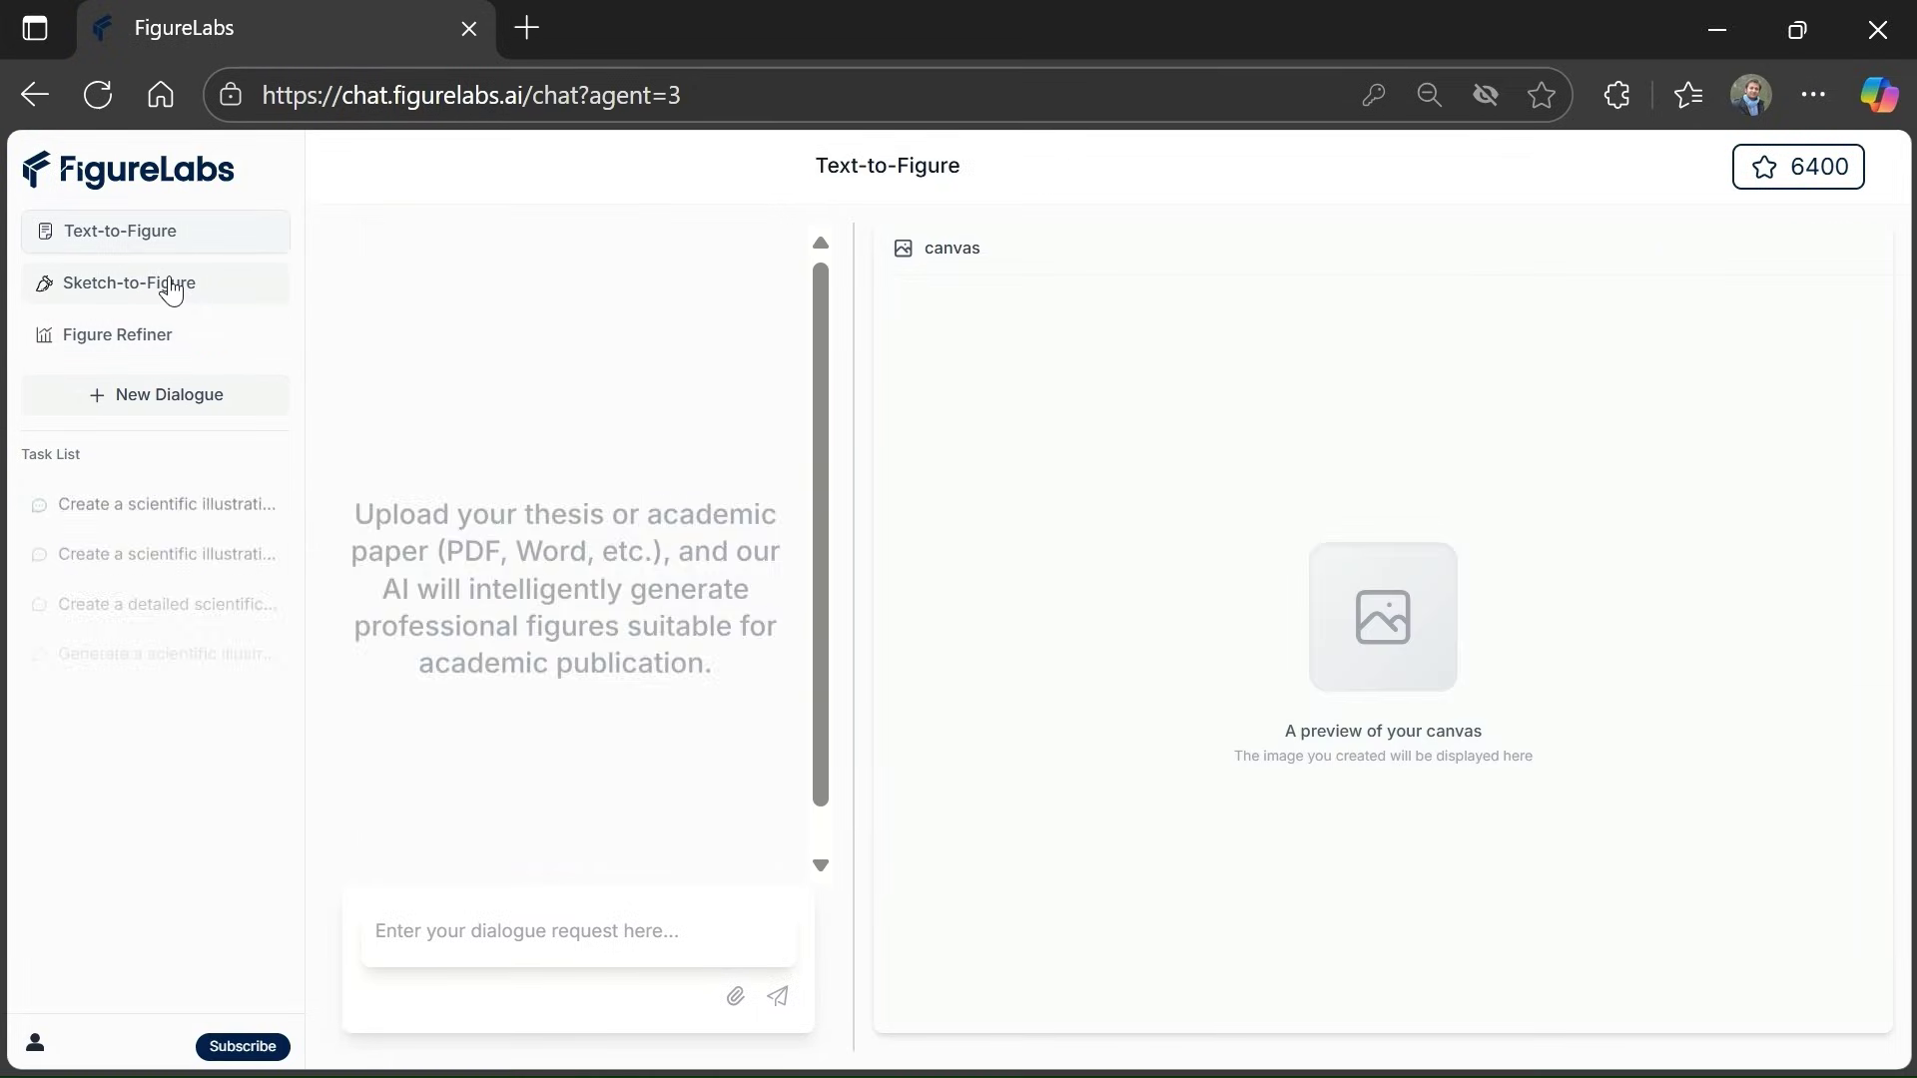
pyautogui.click(163, 287)
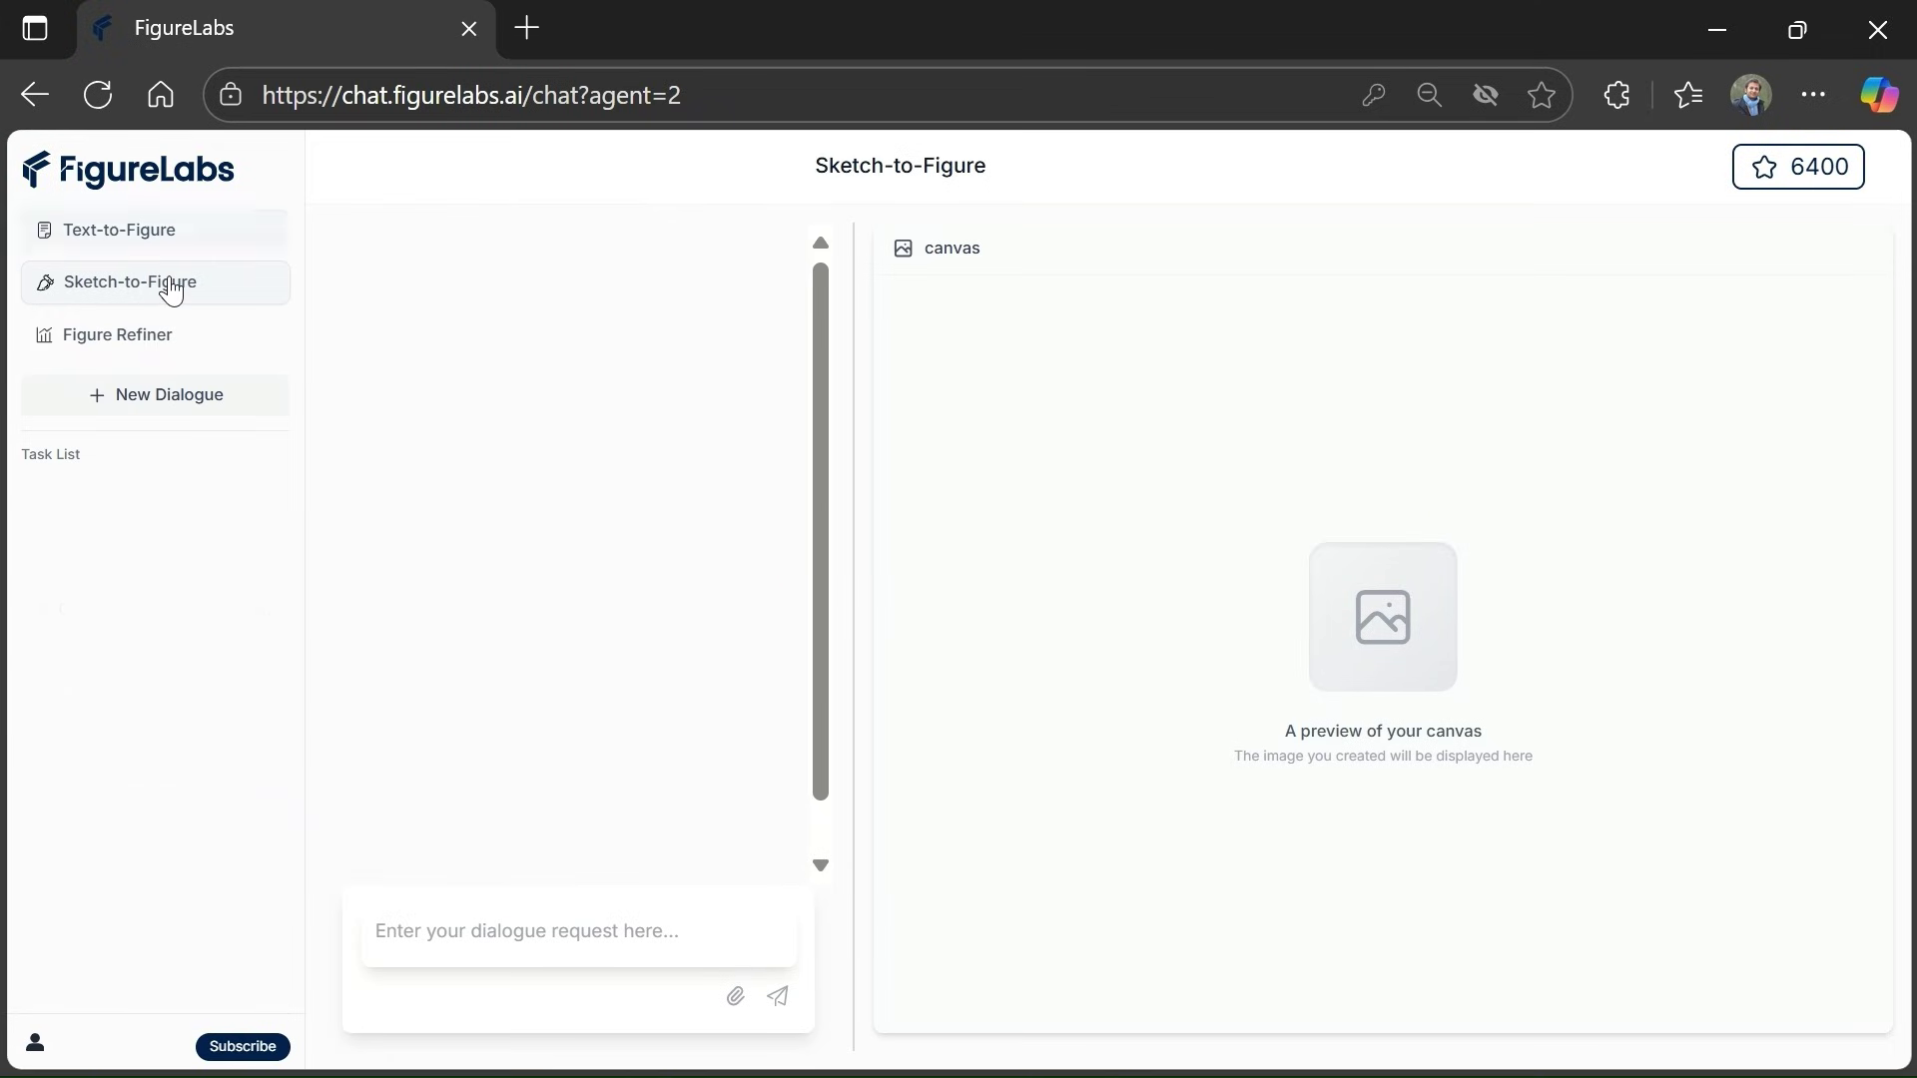
pyautogui.click(182, 340)
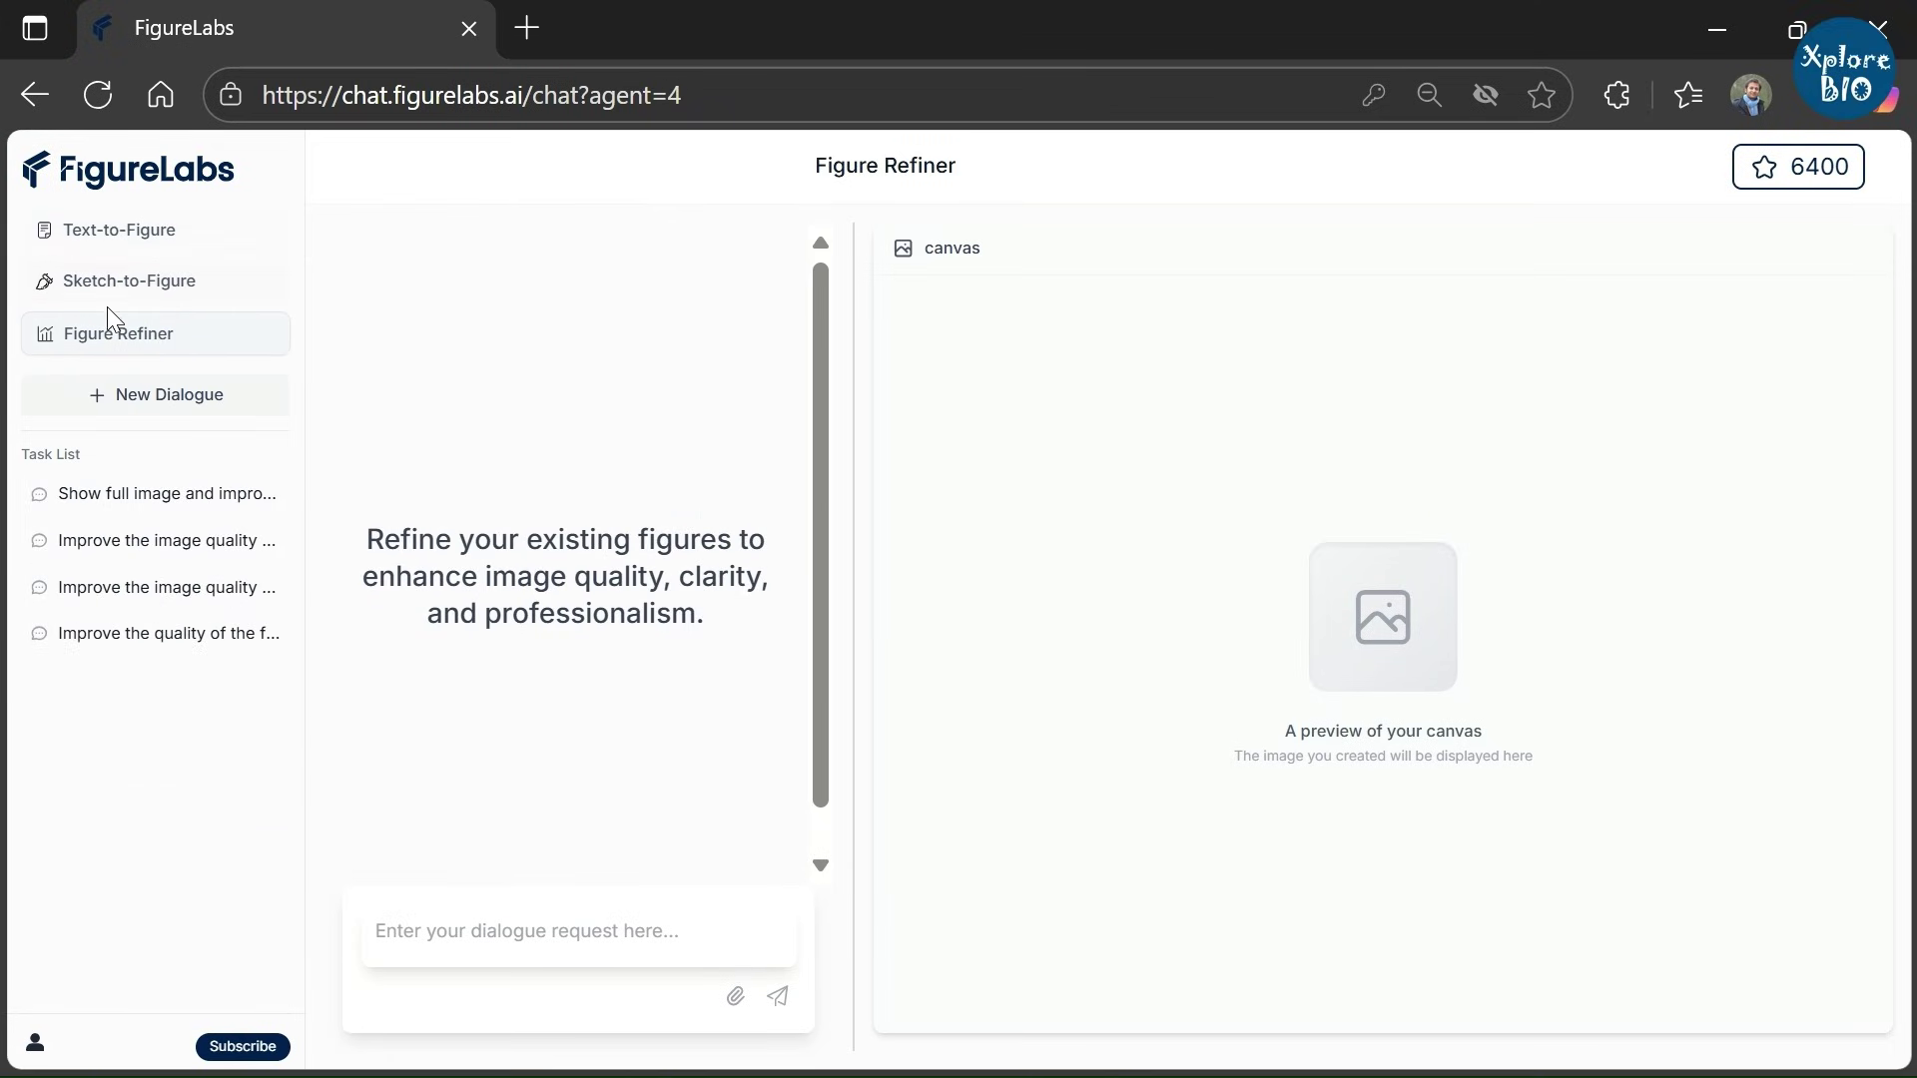
pyautogui.click(170, 246)
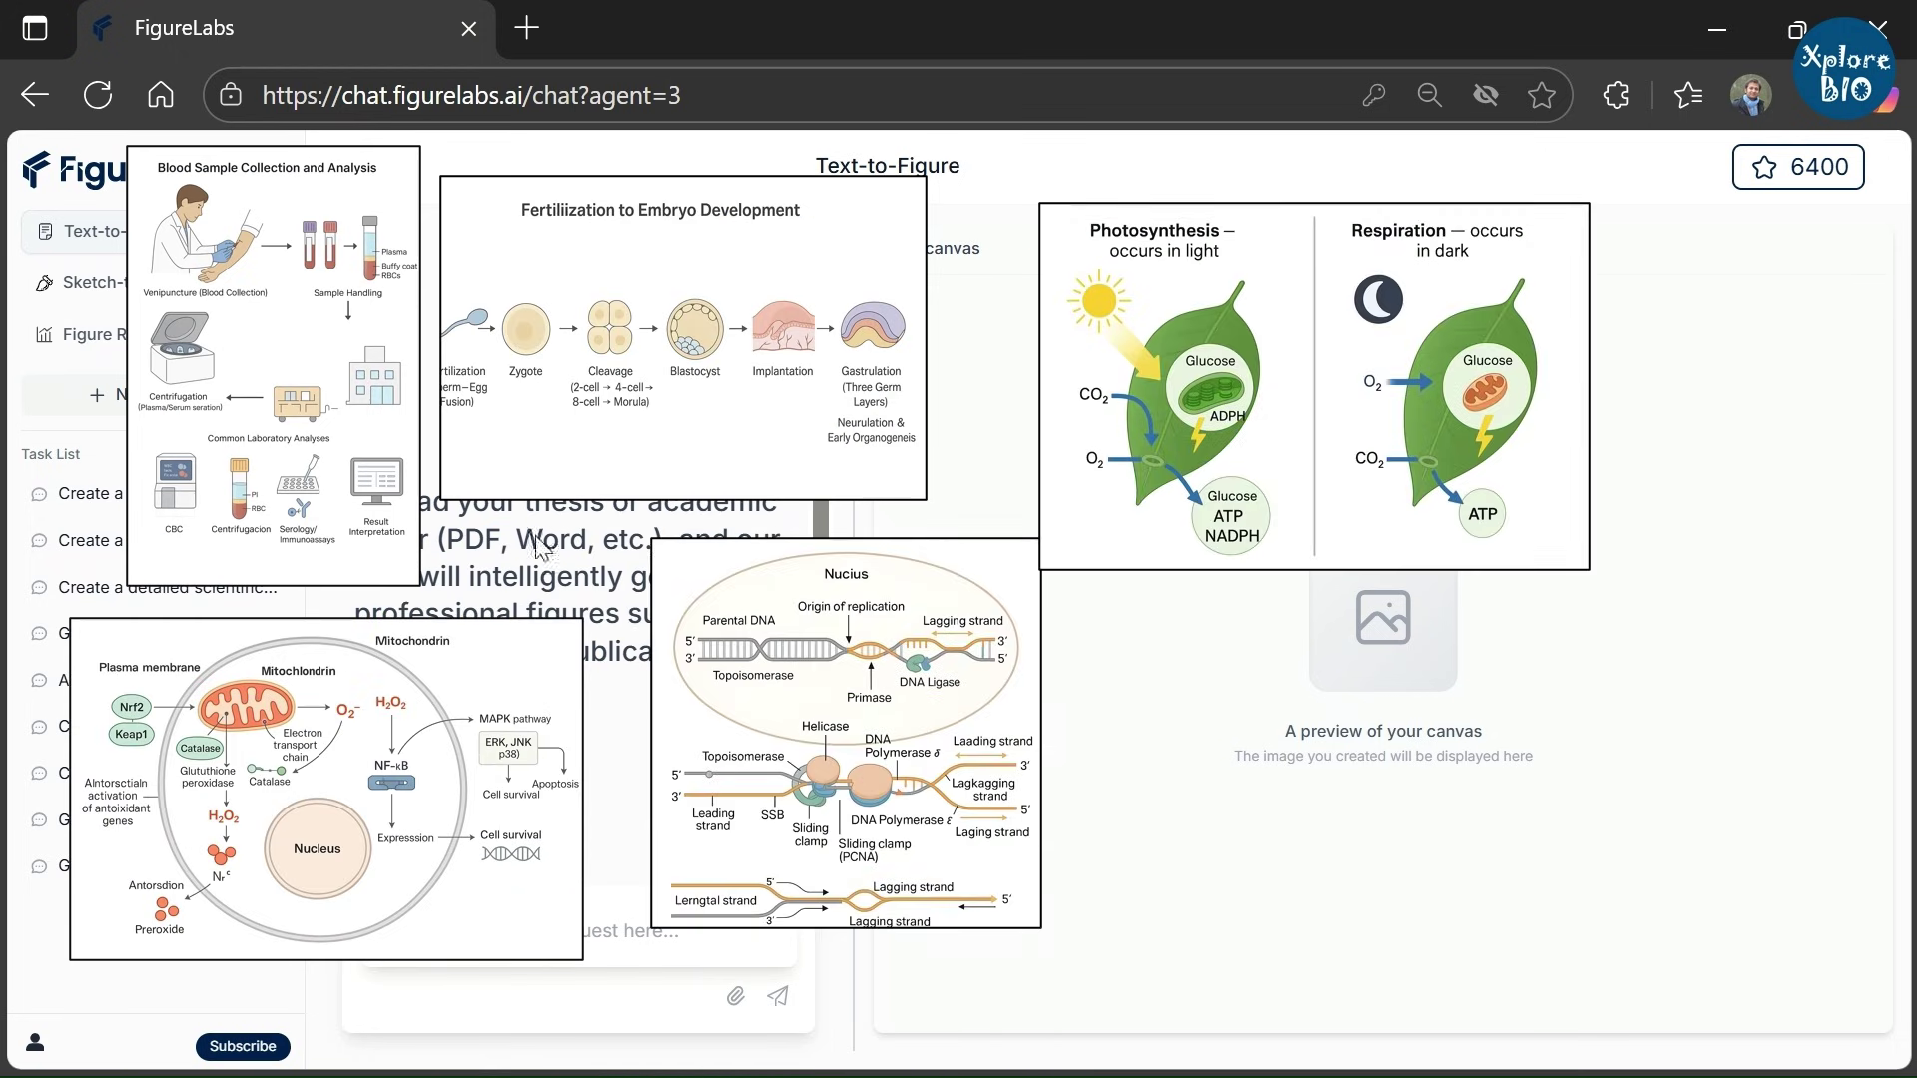
# Switch to Sketch-to-Figure, then filter the Bioicons library to Peptides and scroll the results
pyautogui.click(80, 282)
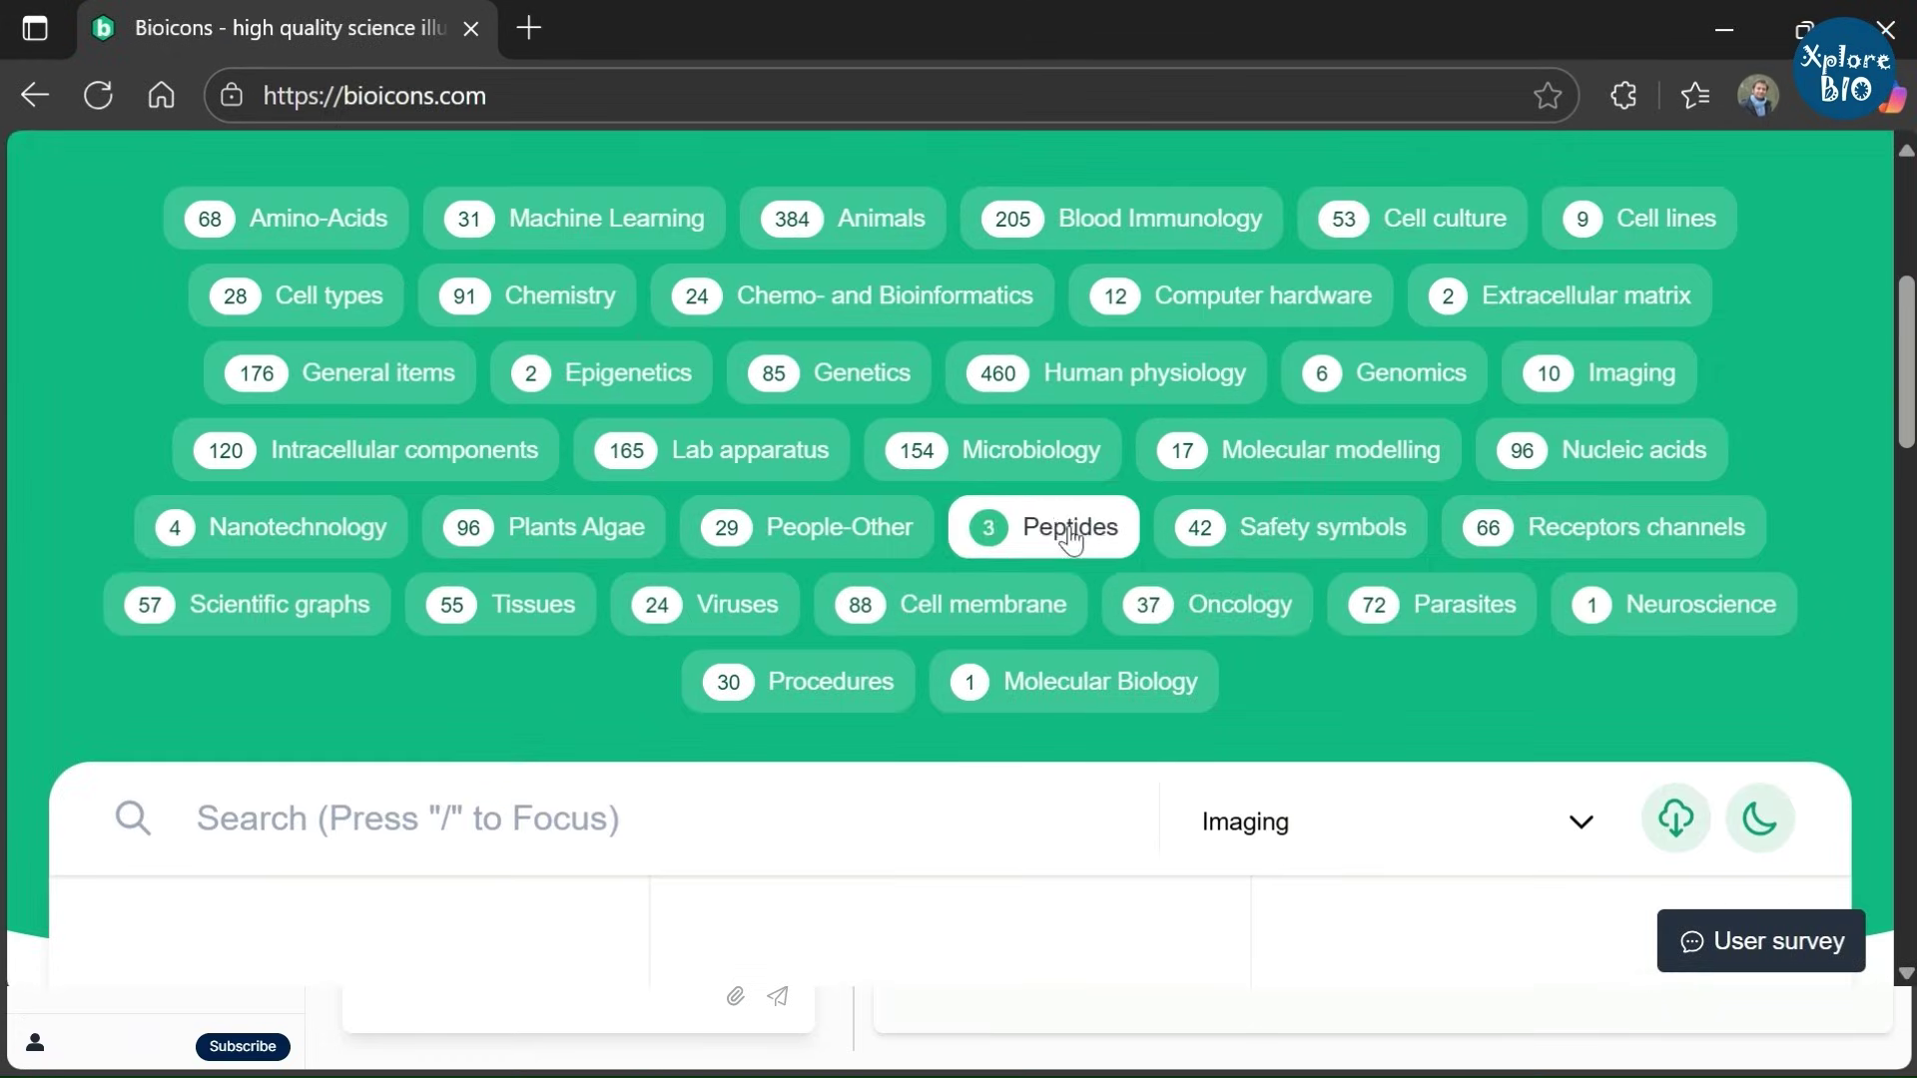
pyautogui.click(1062, 532)
pyautogui.scroll(-5, 1220, 552)
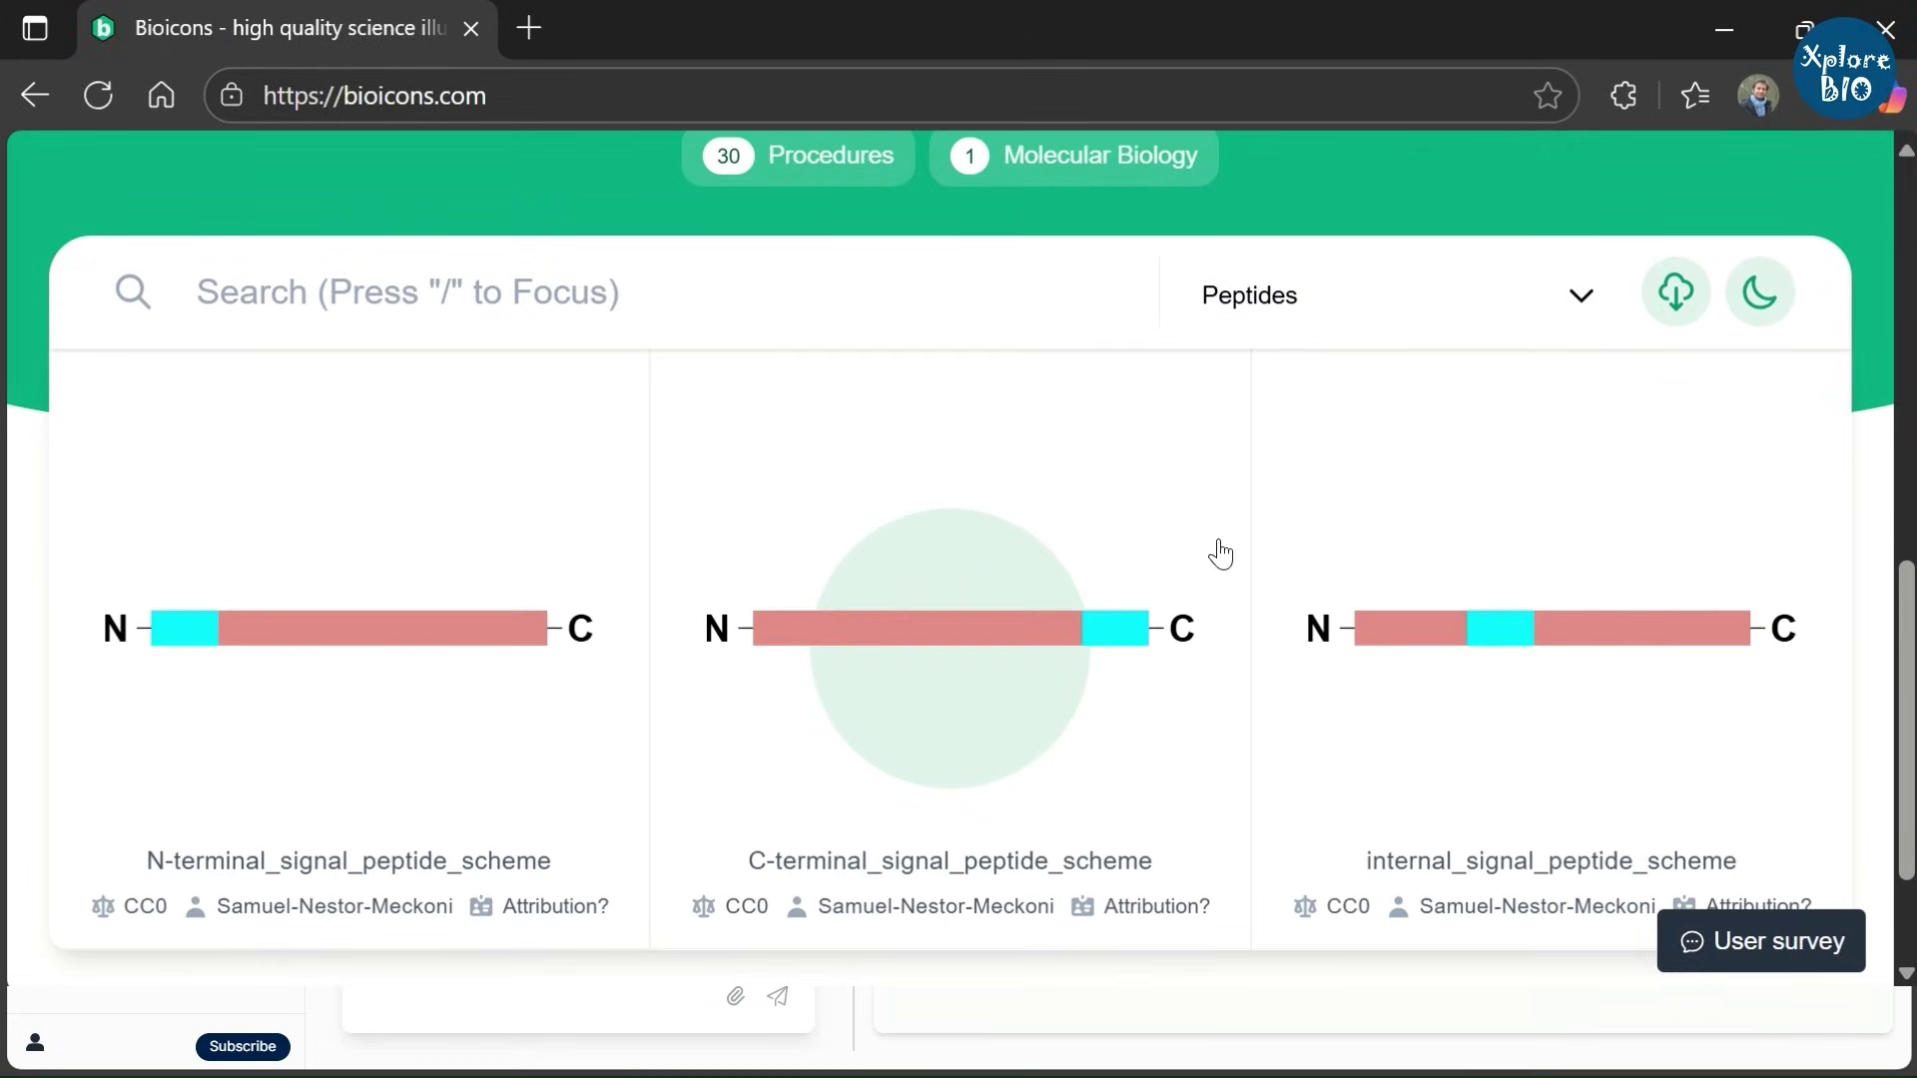
pyautogui.scroll(-2, 842, 593)
pyautogui.scroll(7, 854, 589)
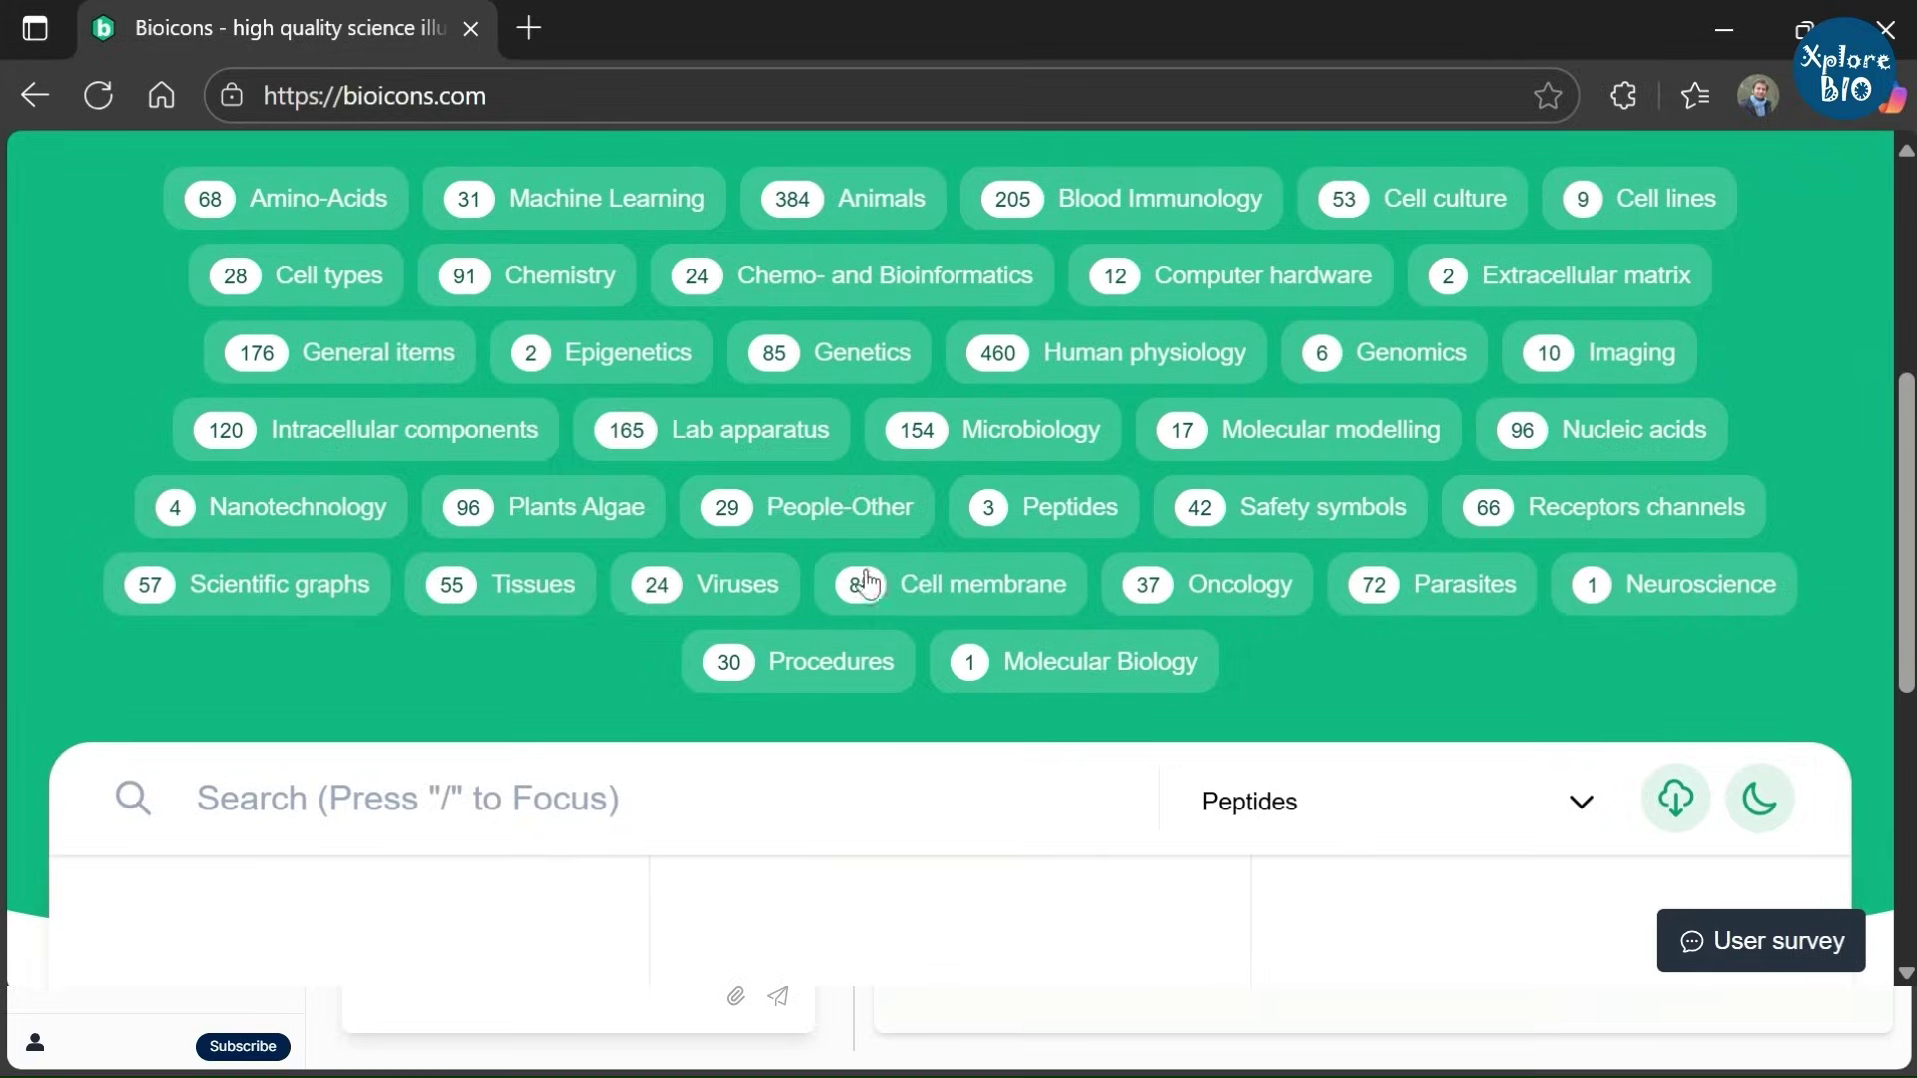
# Filter the icons to Lab apparatus and browse cards like incubator, ln2_tank and sonicator
pyautogui.click(719, 440)
pyautogui.scroll(-14, 1143, 535)
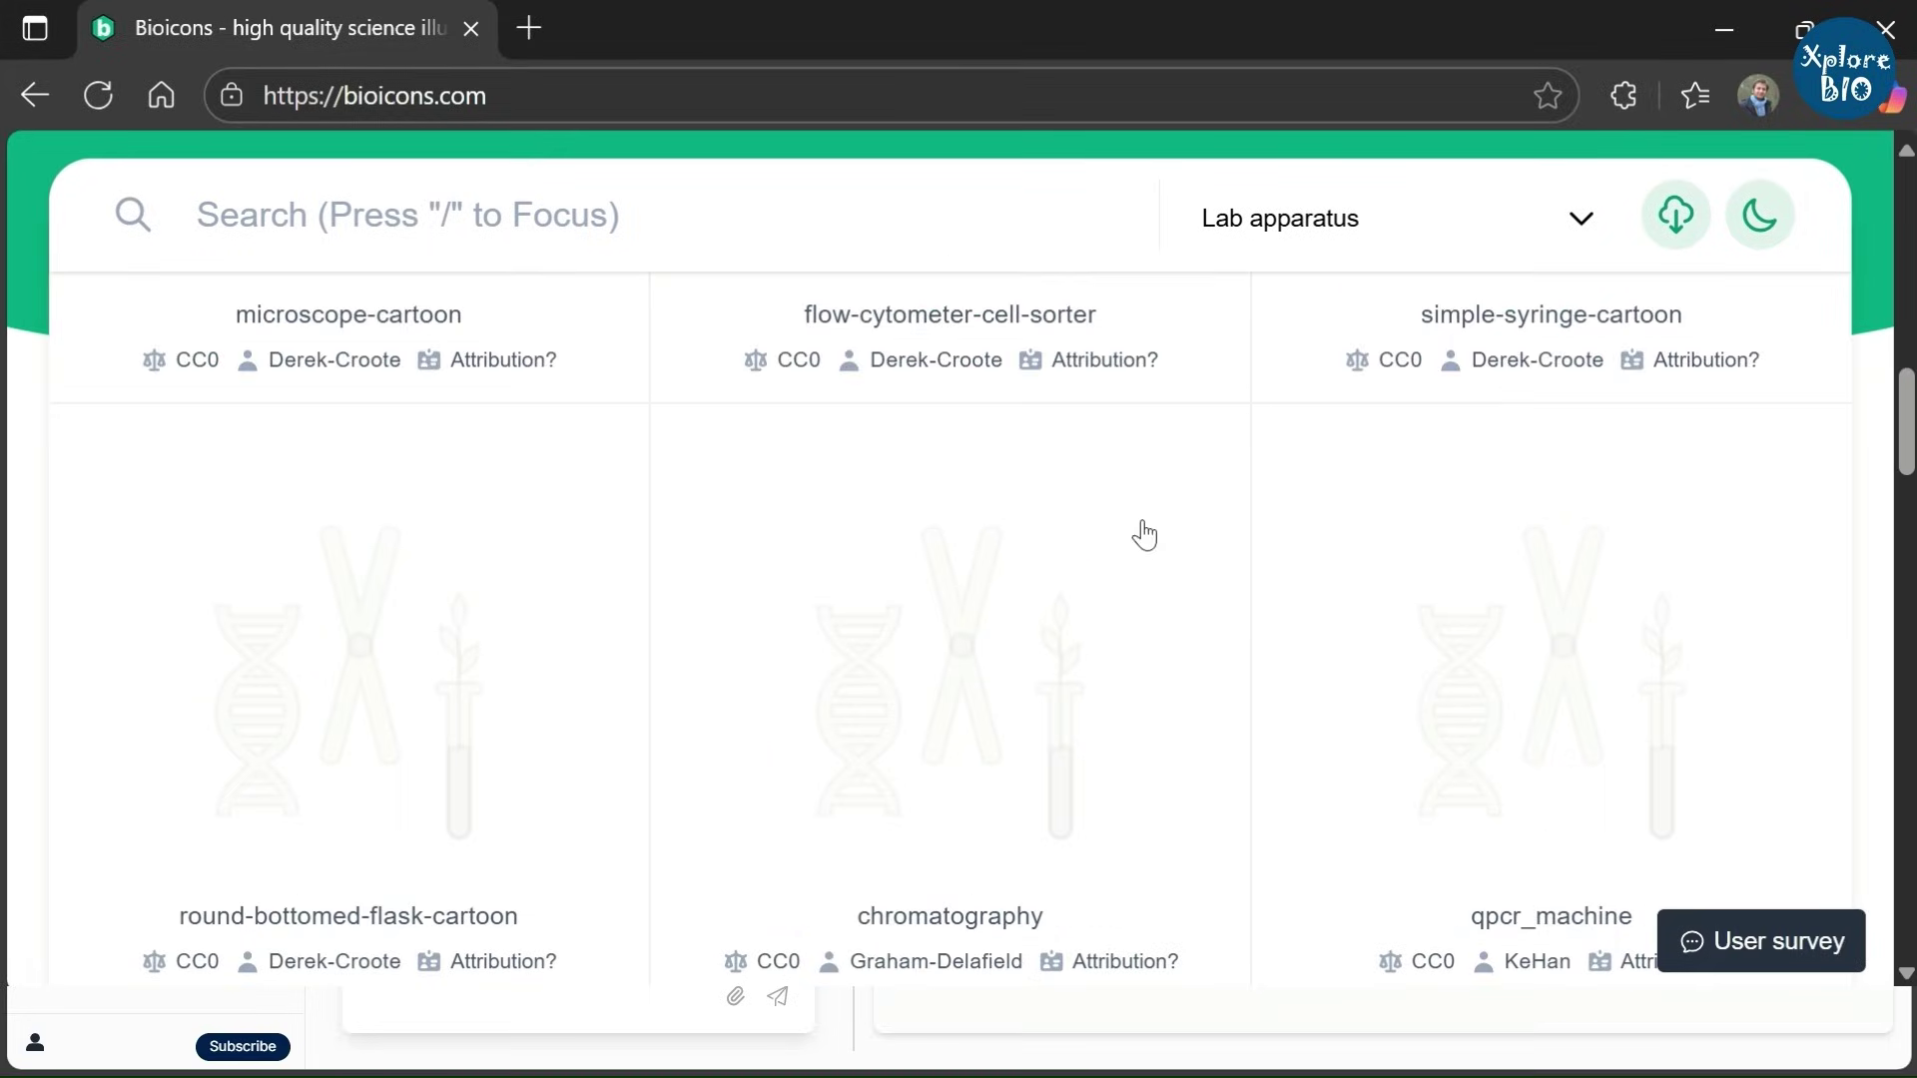
pyautogui.scroll(-5, 950, 398)
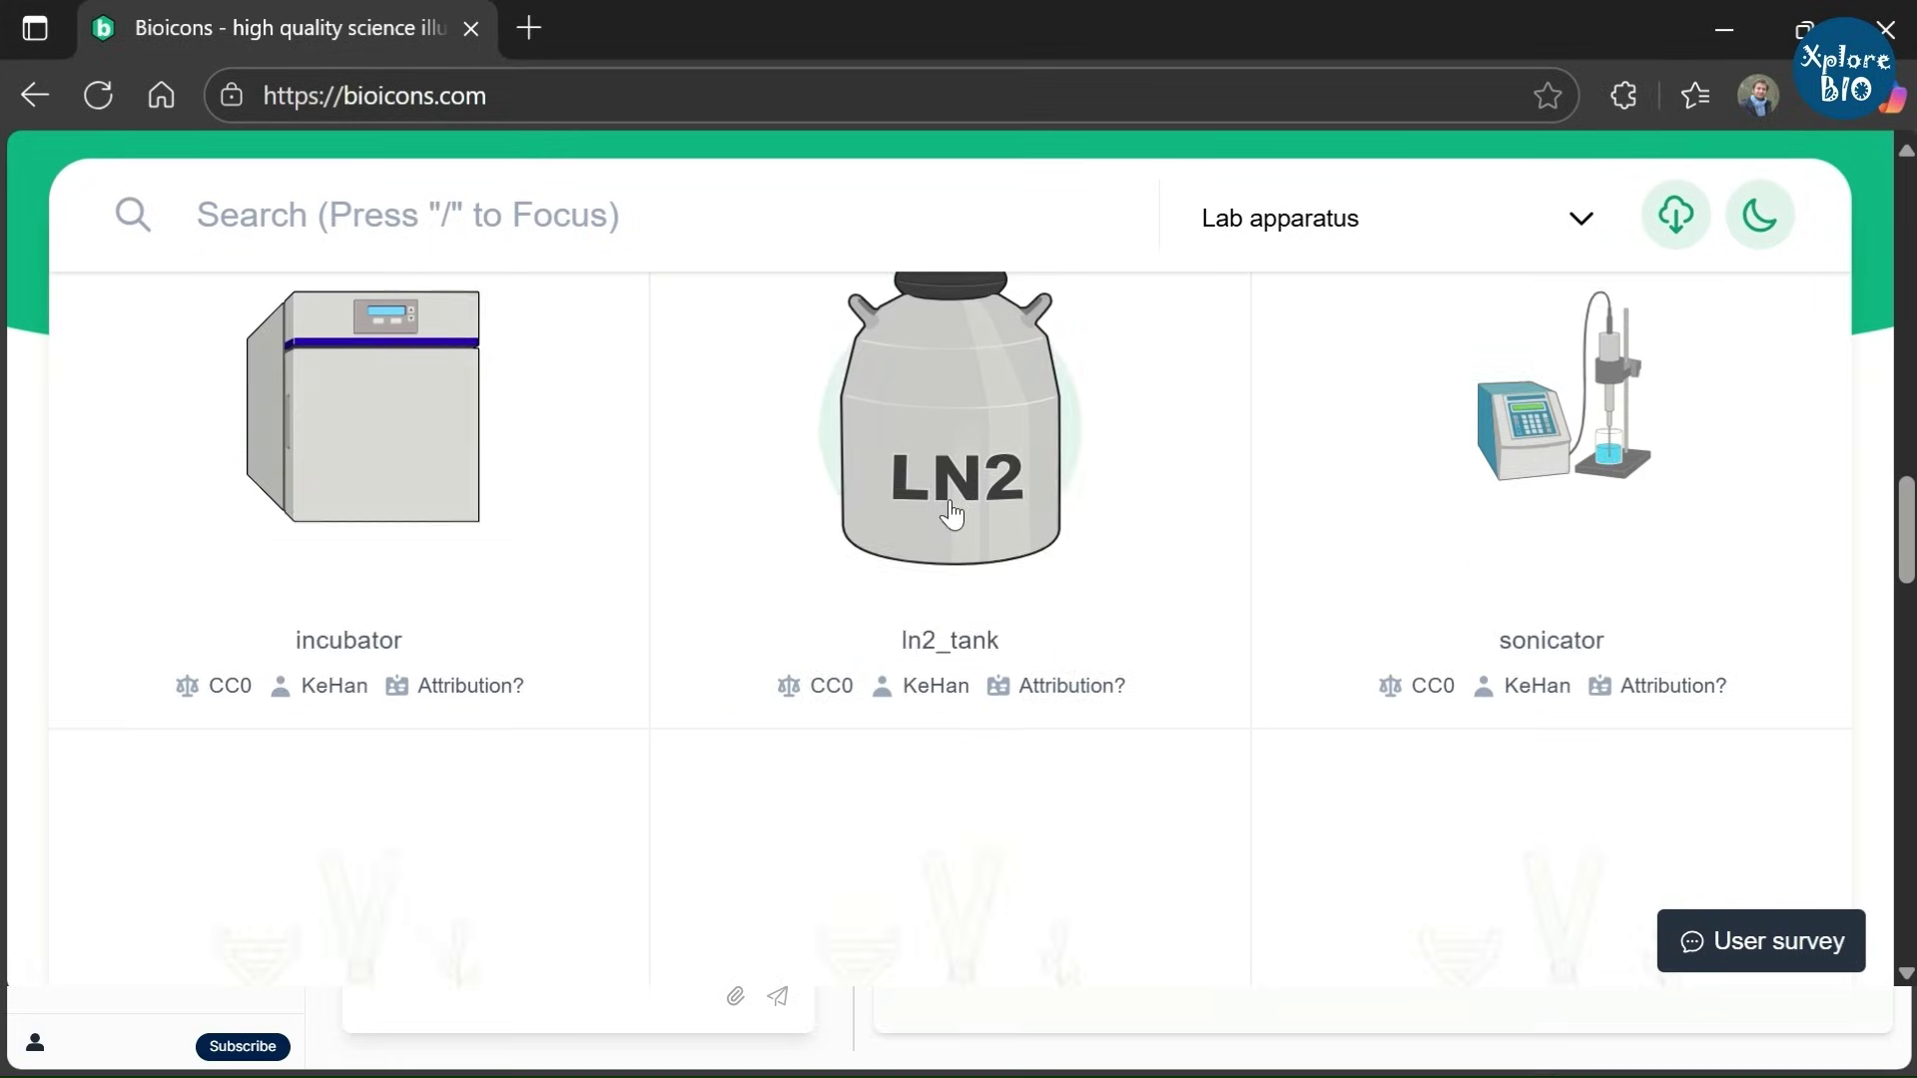
pyautogui.scroll(18, 950, 511)
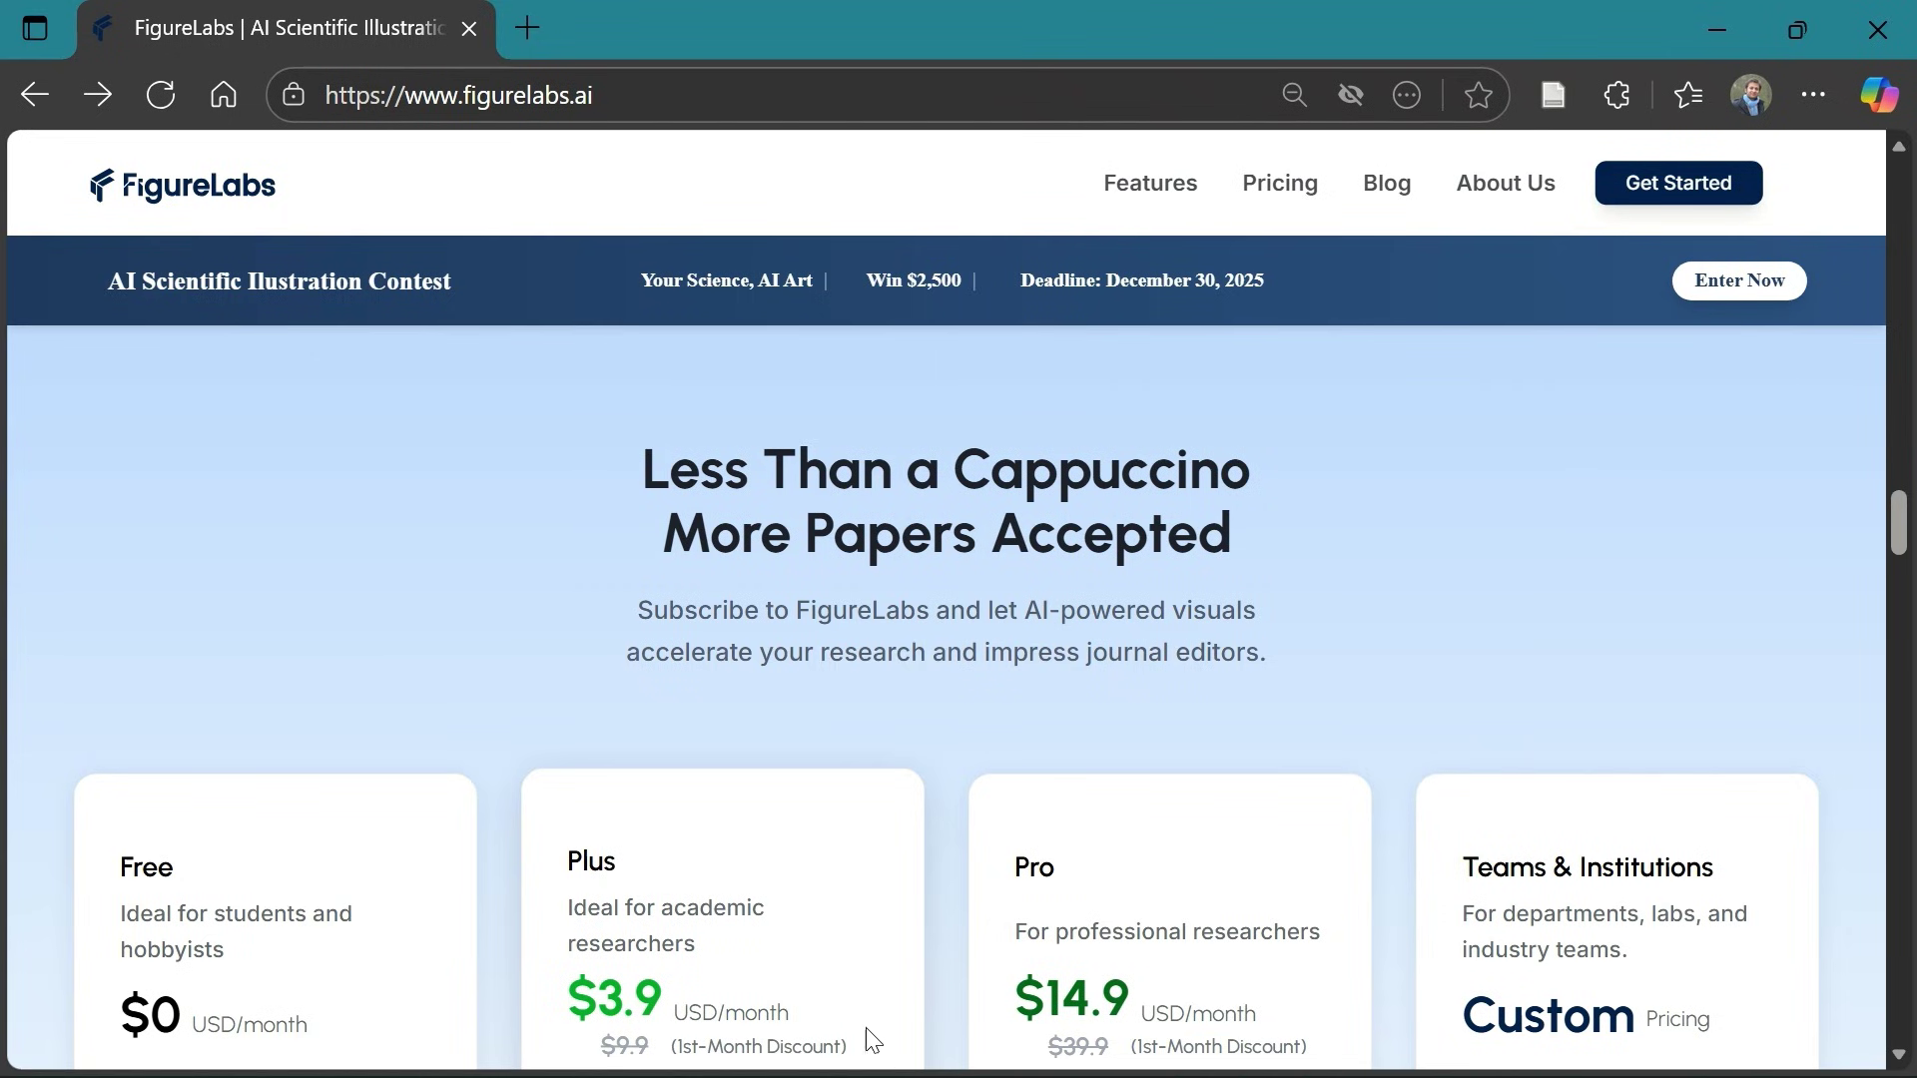
# Scroll past the pricing plans to the AI Scientific Illustration Contest banner and open its details page
pyautogui.scroll(-5, 938, 701)
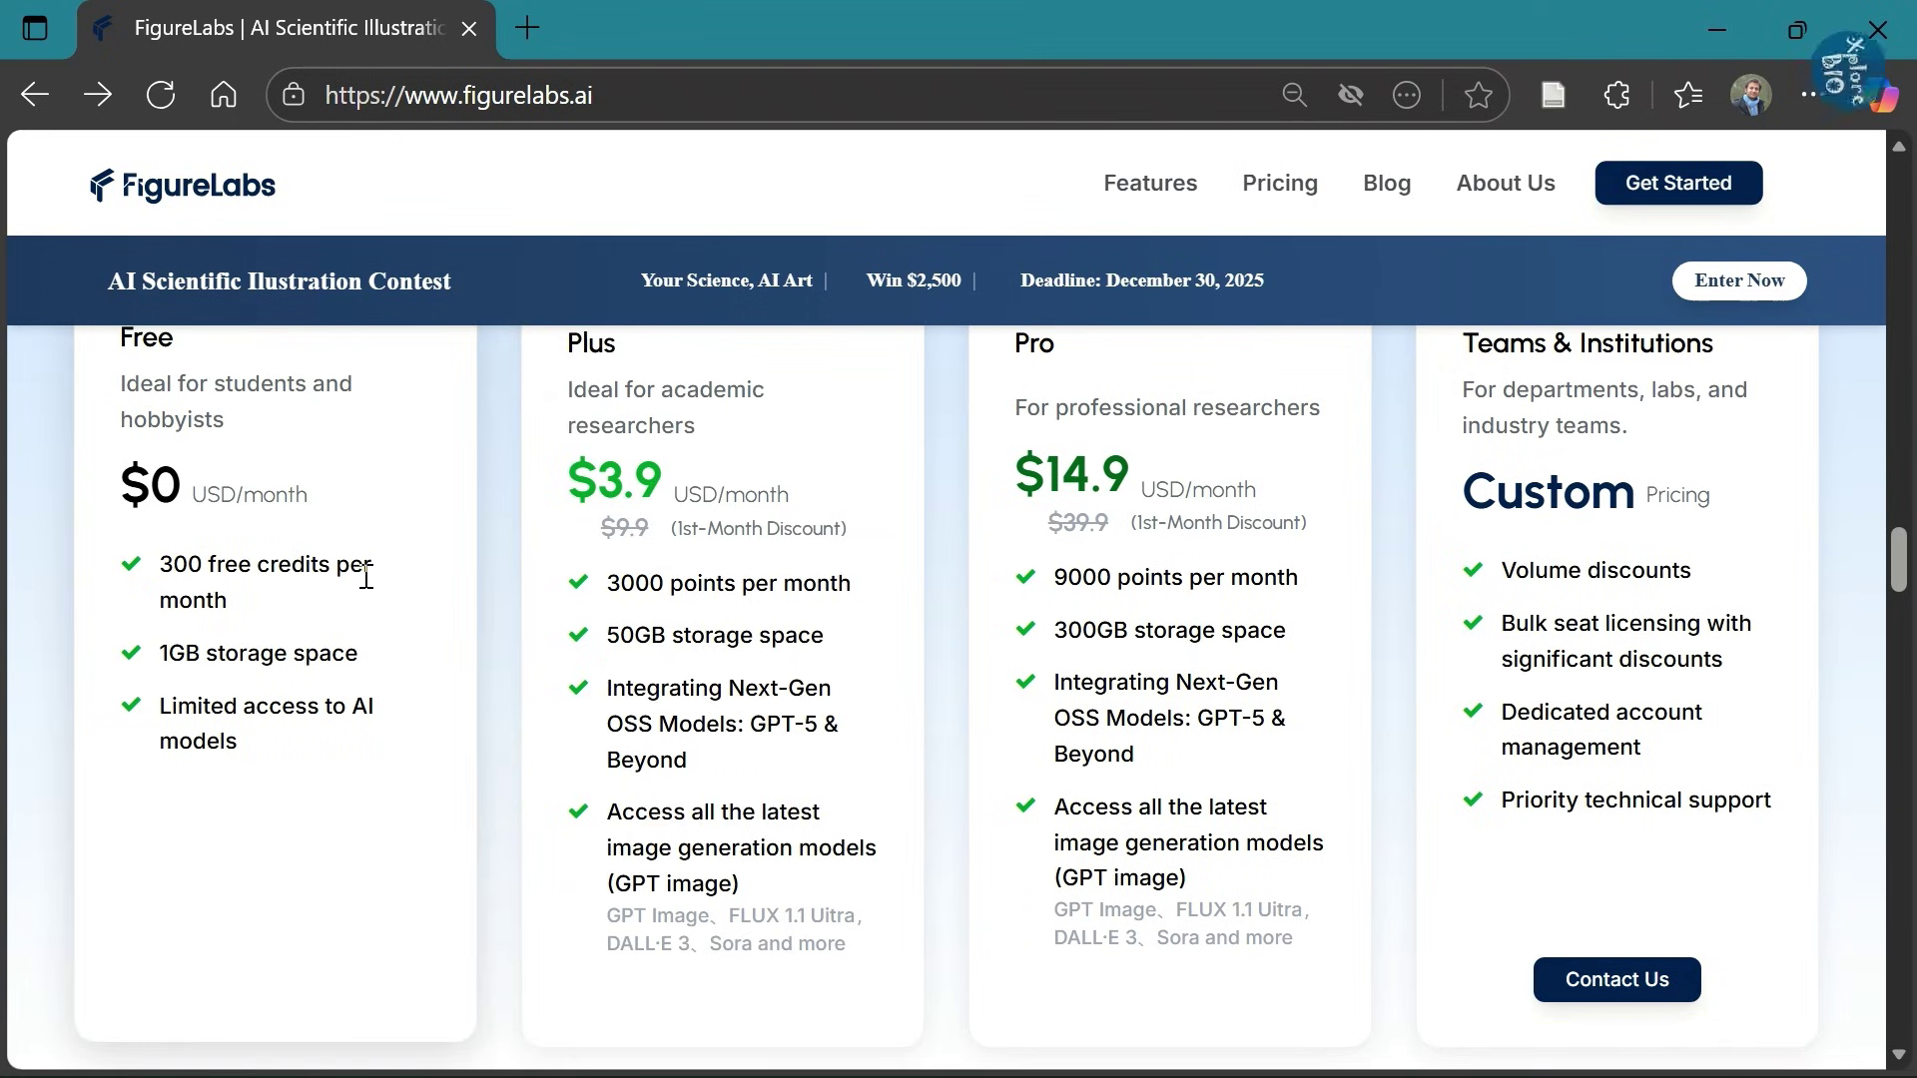
pyautogui.scroll(1, 794, 466)
pyautogui.scroll(2, 794, 466)
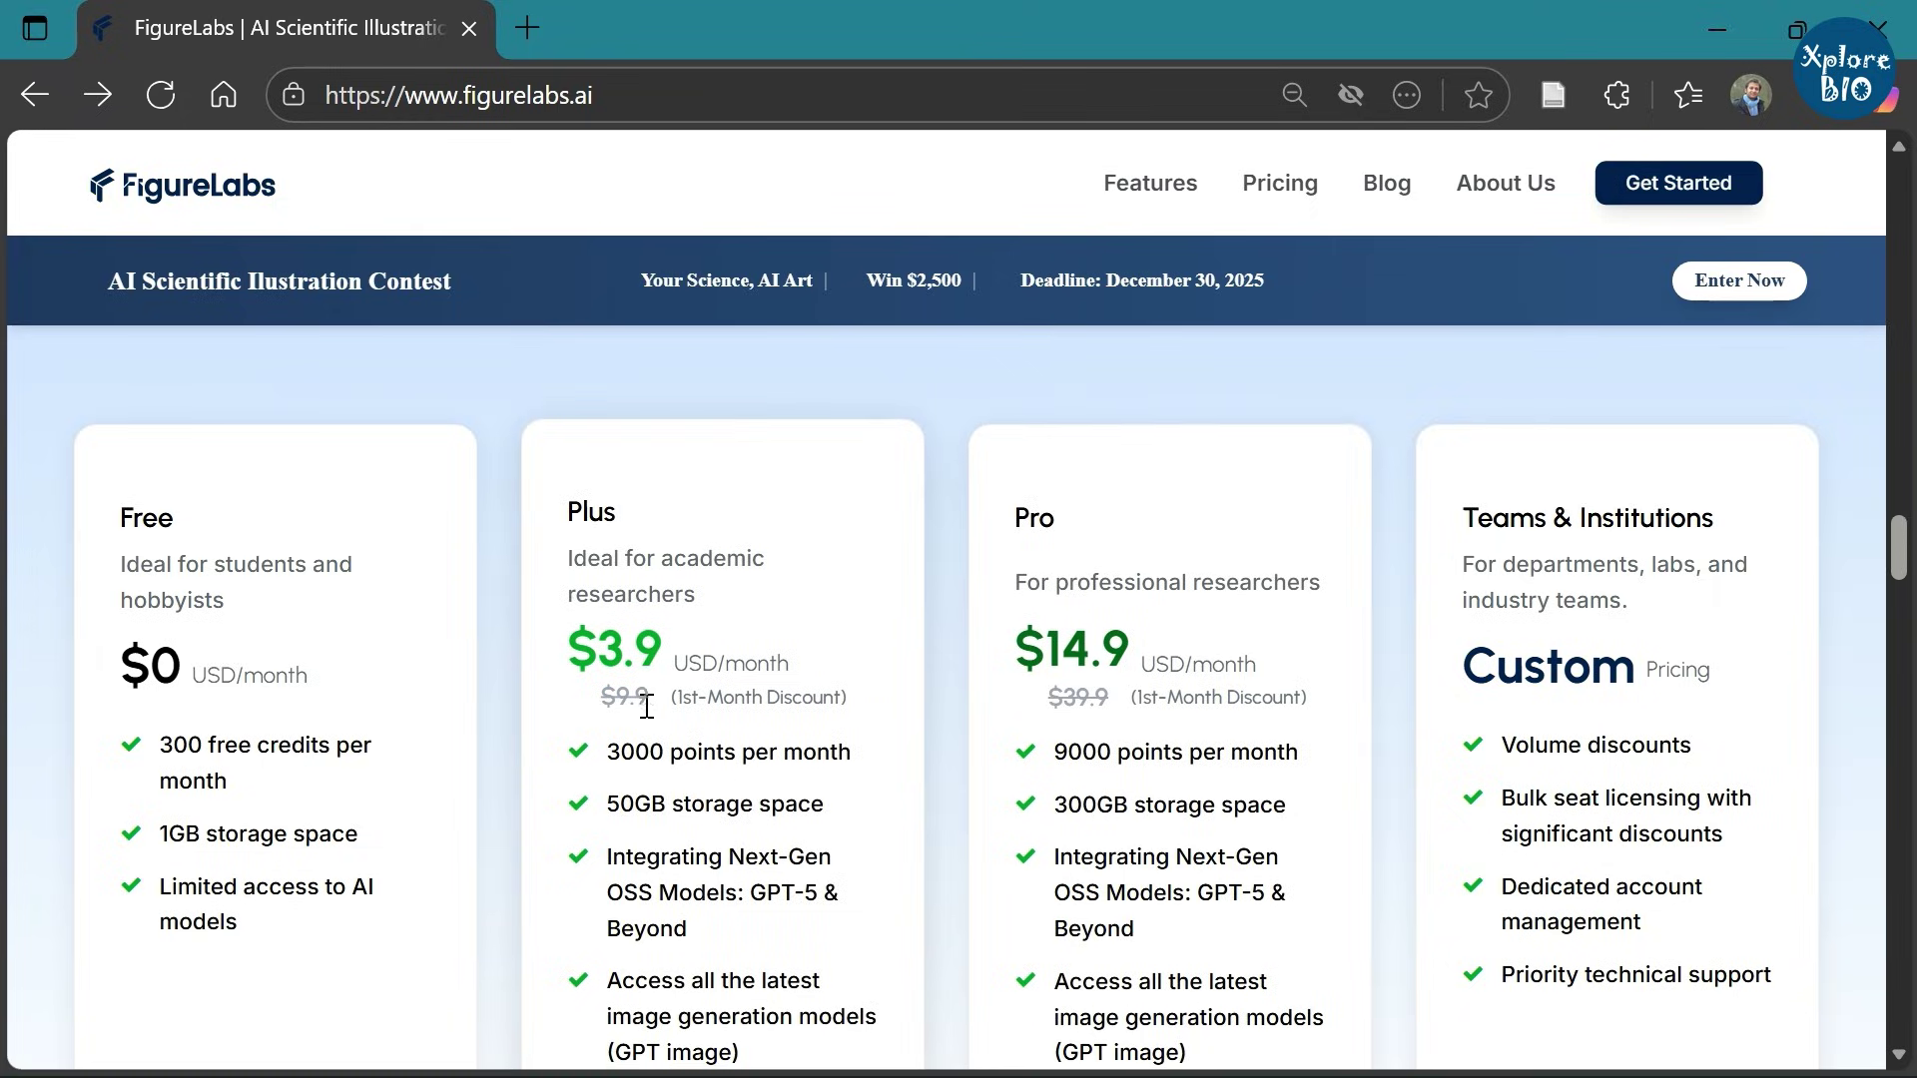
pyautogui.scroll(-2, 940, 705)
pyautogui.scroll(1, 941, 705)
pyautogui.scroll(15, 937, 707)
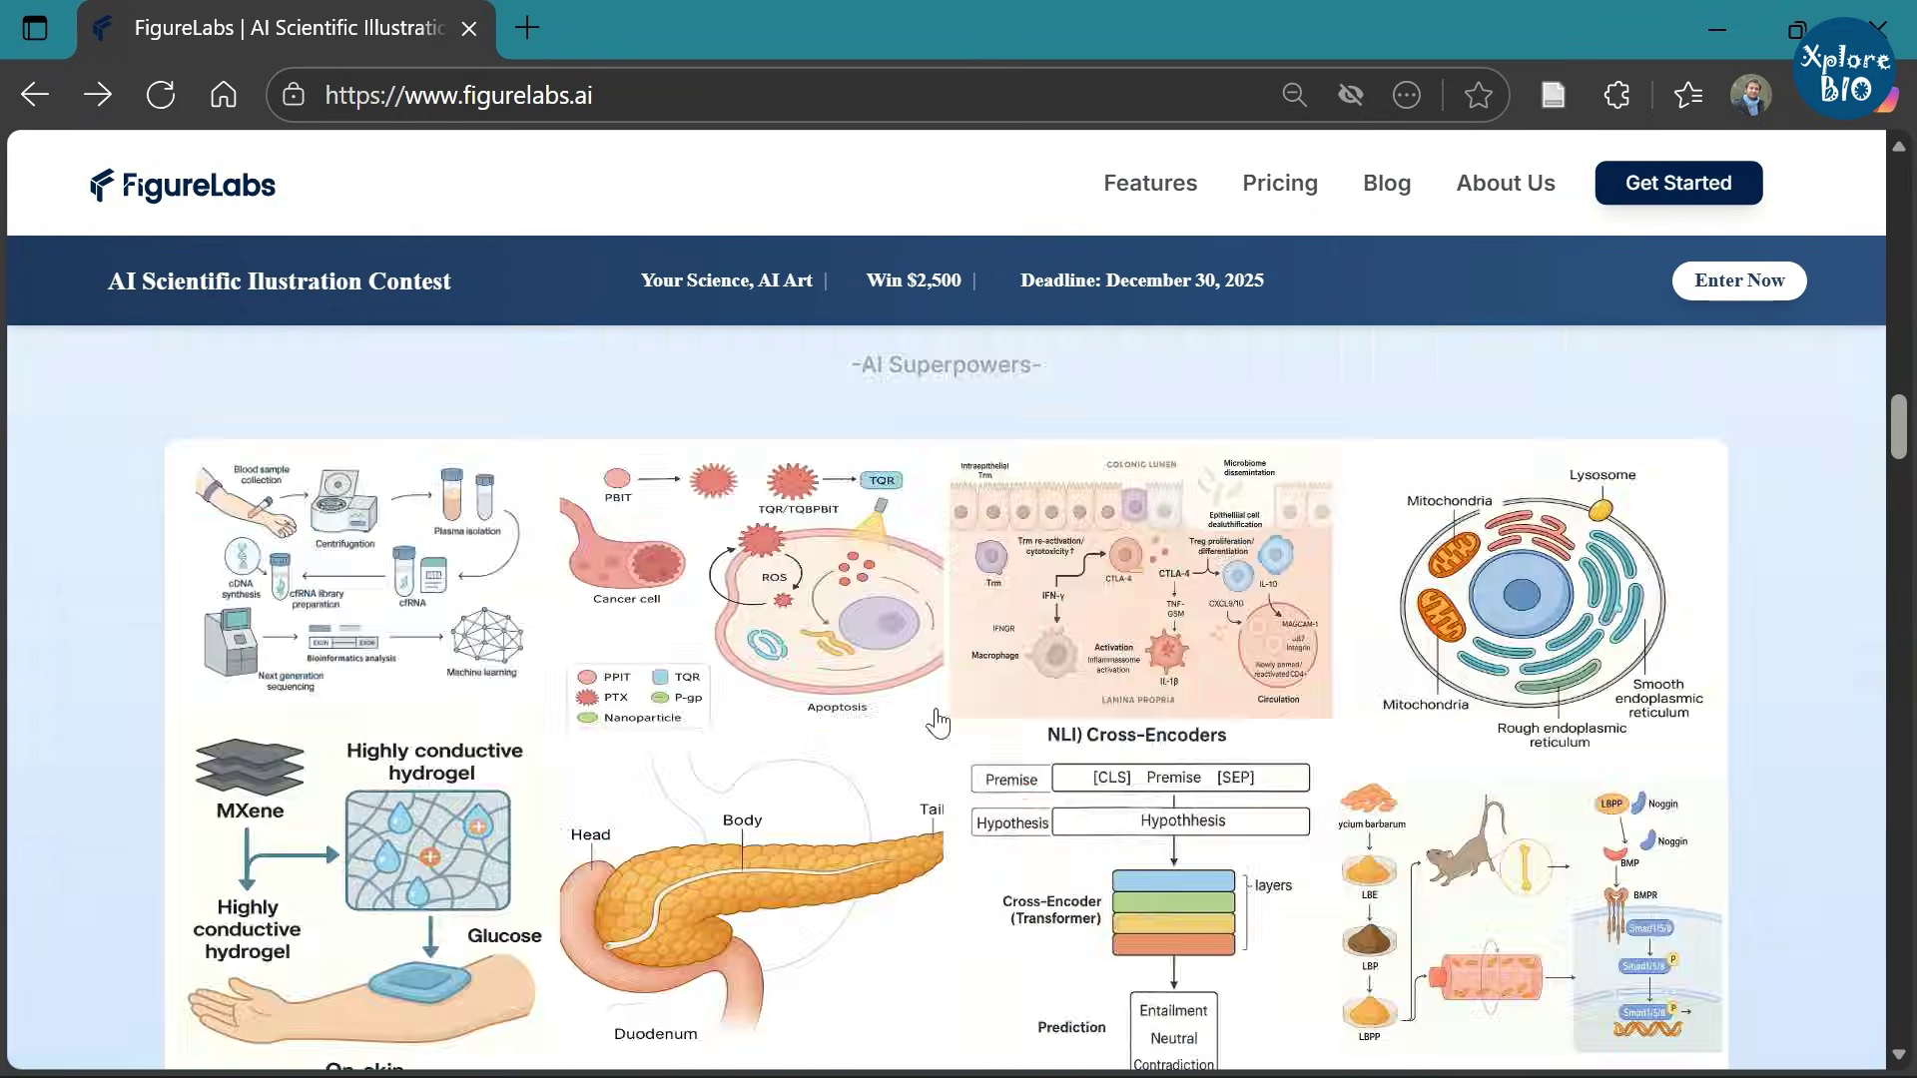
pyautogui.scroll(-3, 913, 707)
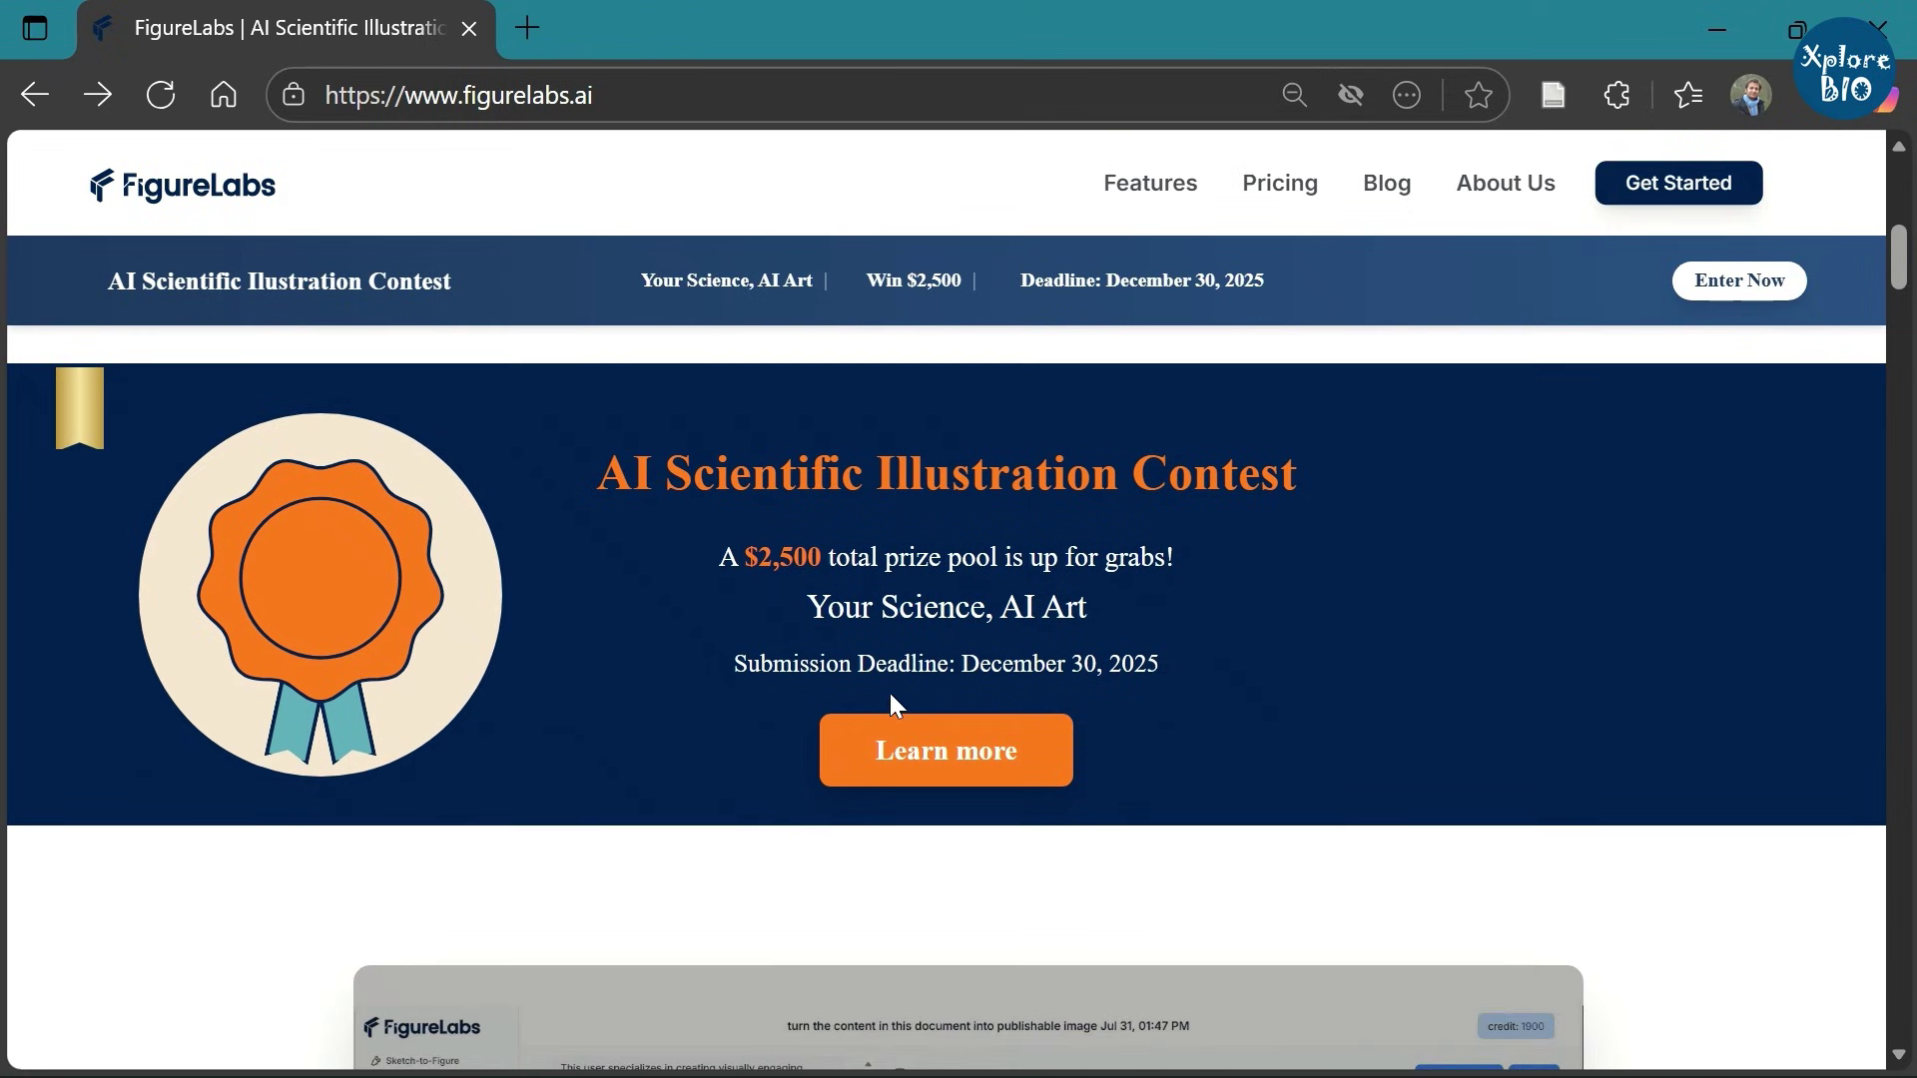
pyautogui.moveTo(633, 477); pyautogui.dragTo(1288, 477)
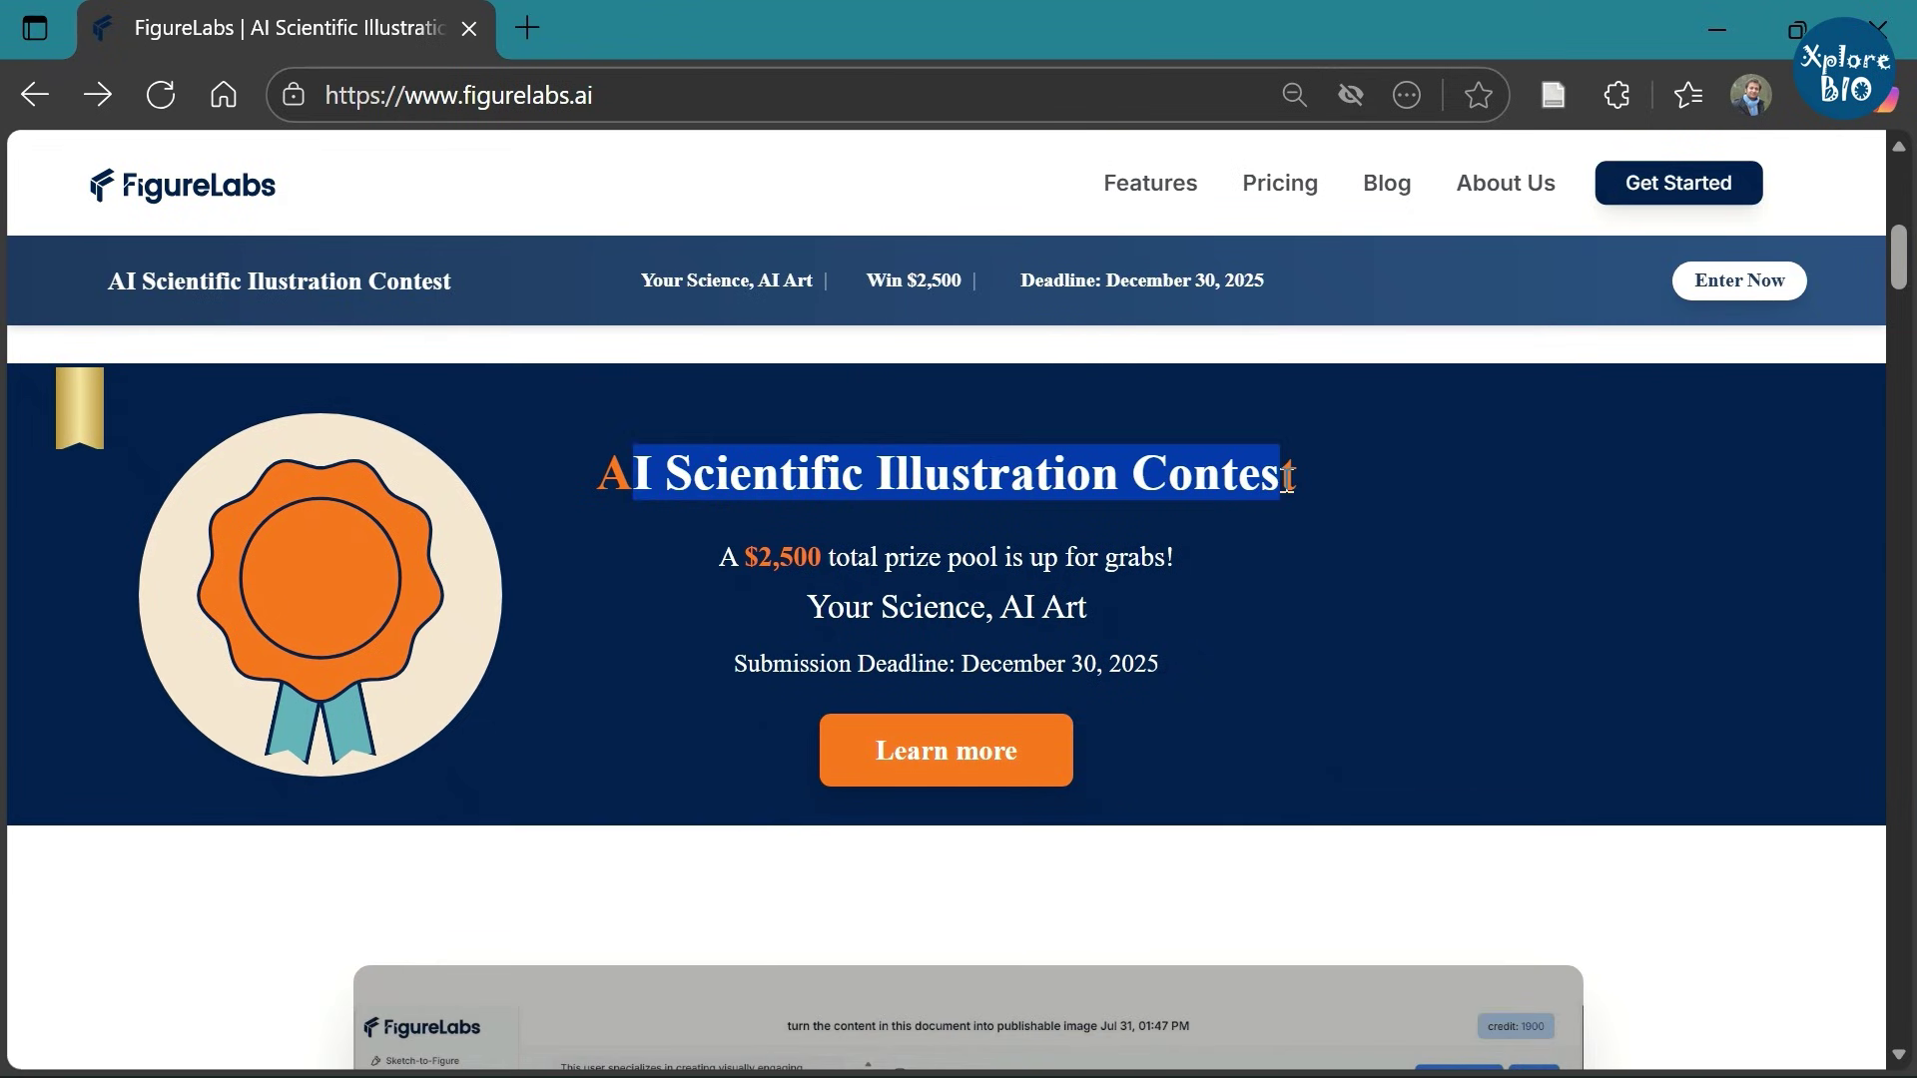
pyautogui.click(1315, 524)
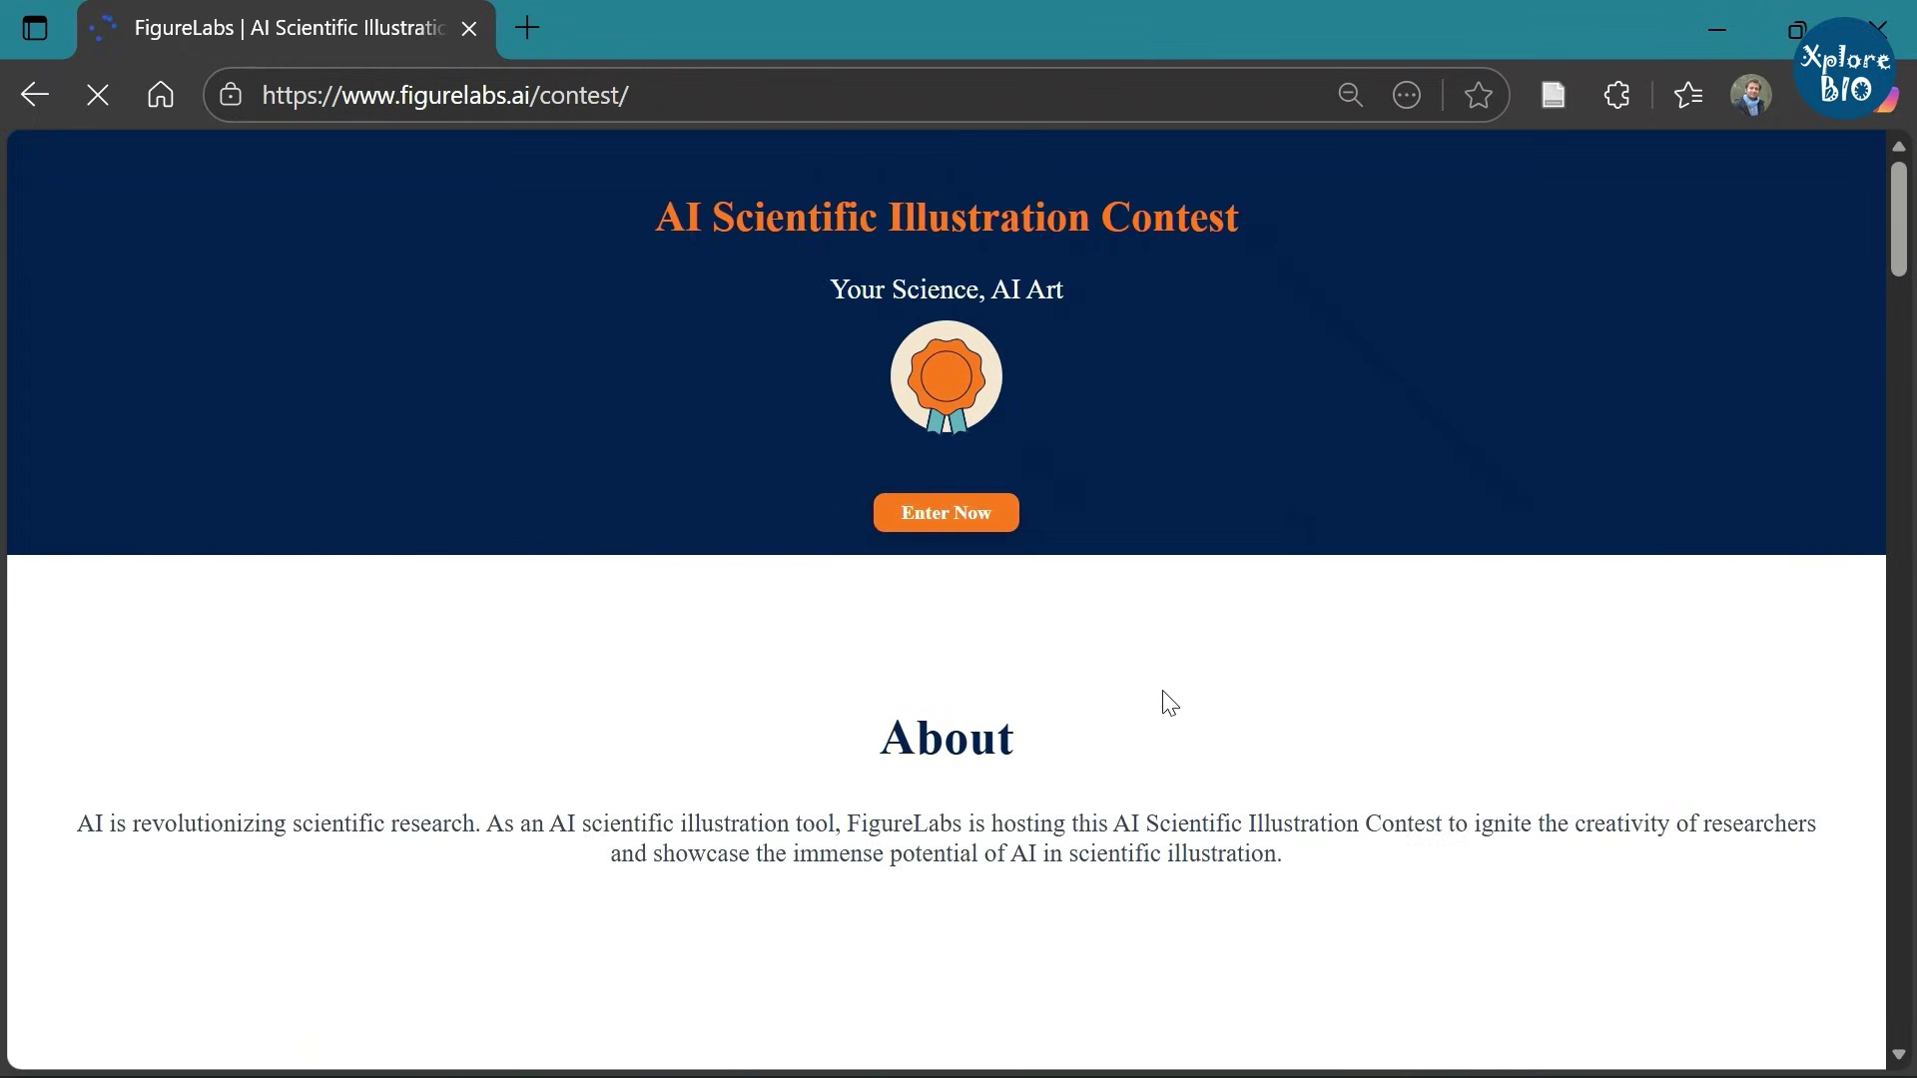
pyautogui.scroll(-2, 1163, 703)
pyautogui.scroll(-3, 1164, 691)
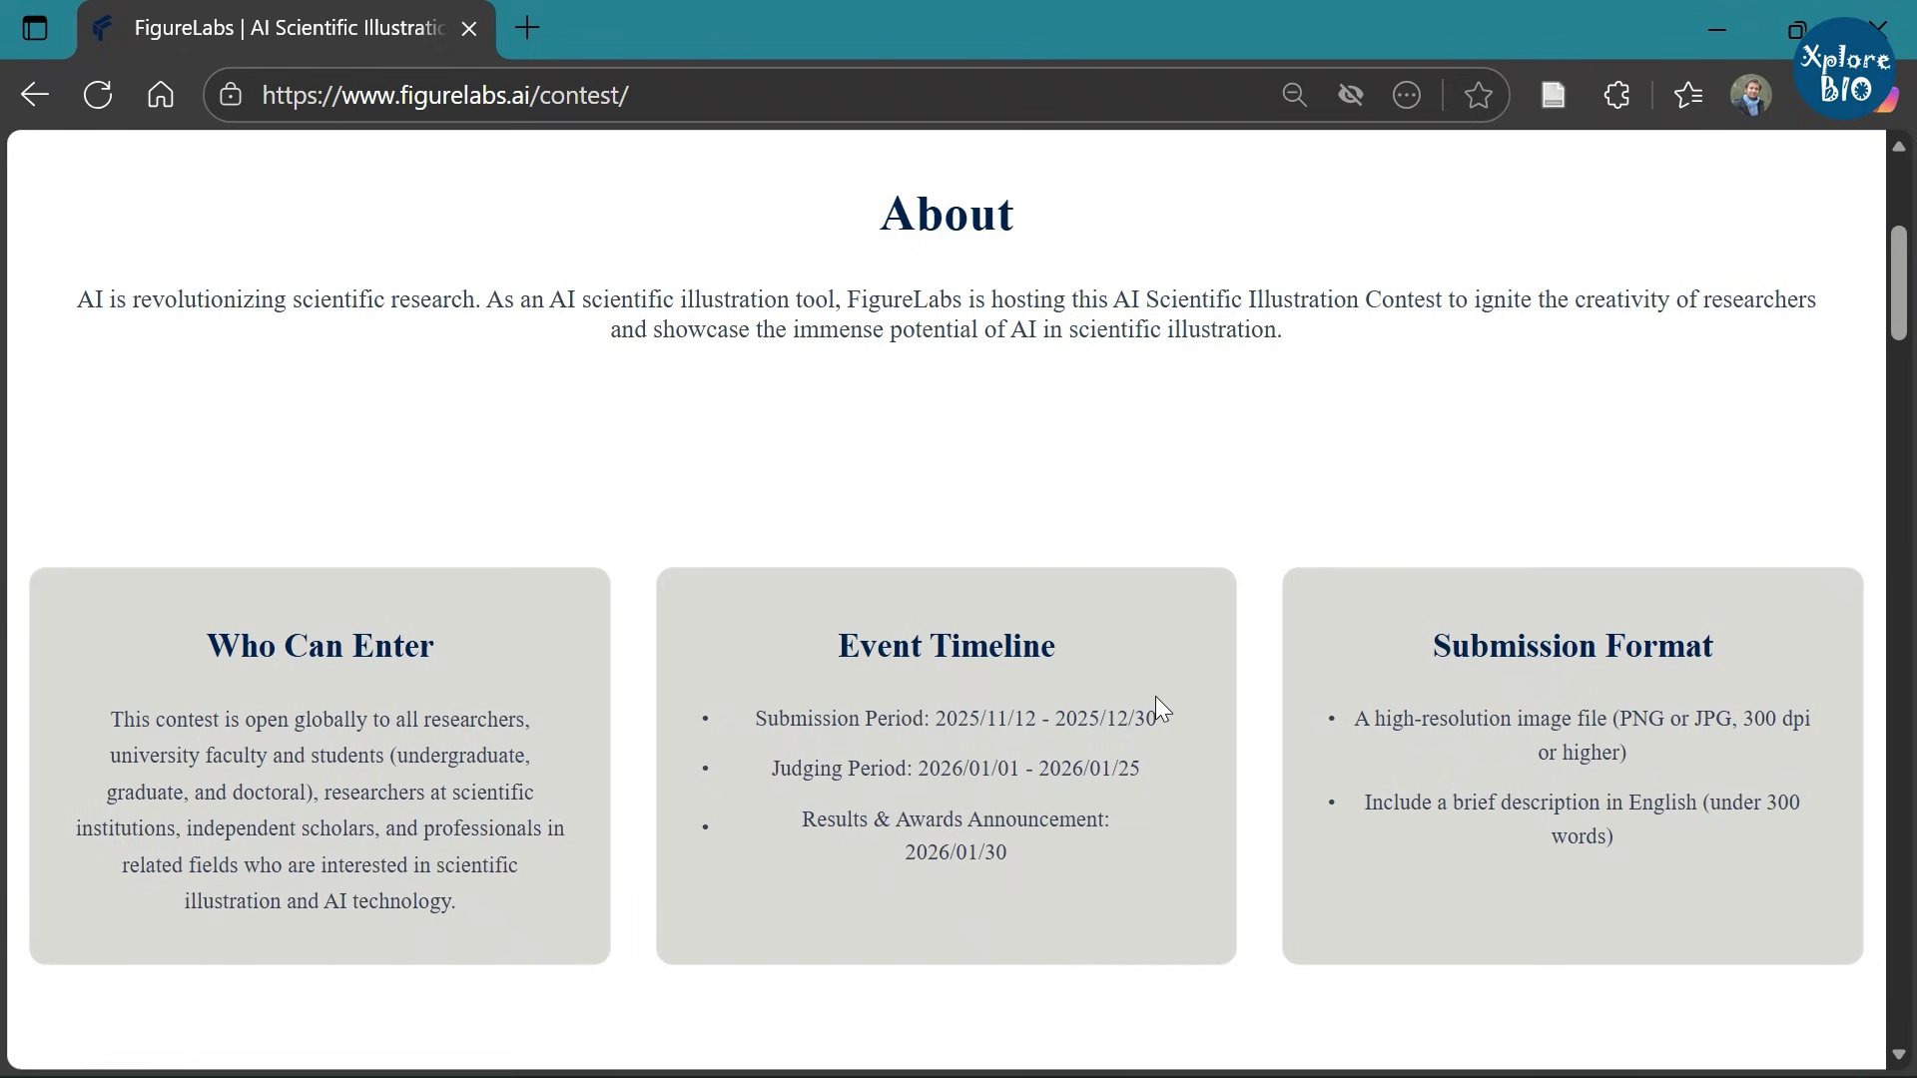
pyautogui.scroll(-2, 1152, 699)
pyautogui.scroll(-4, 1148, 701)
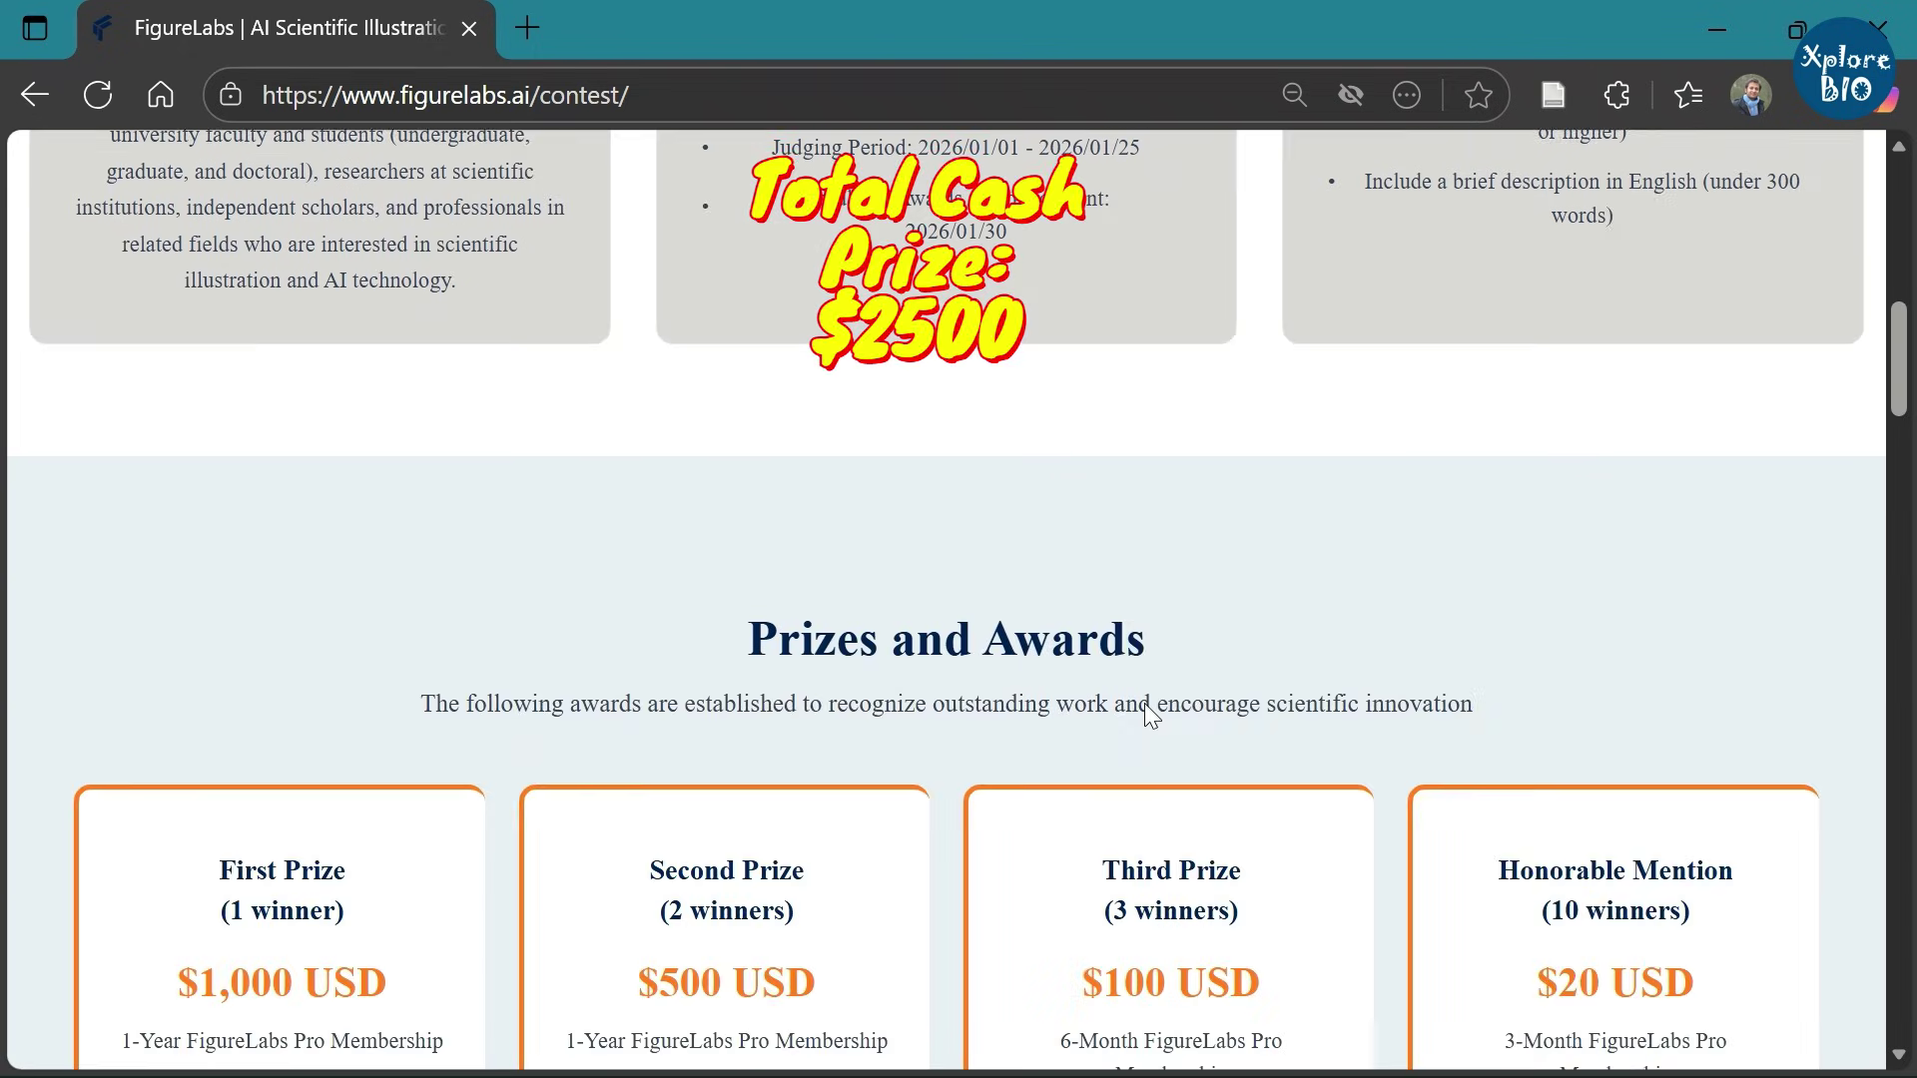
pyautogui.scroll(-4, 1144, 703)
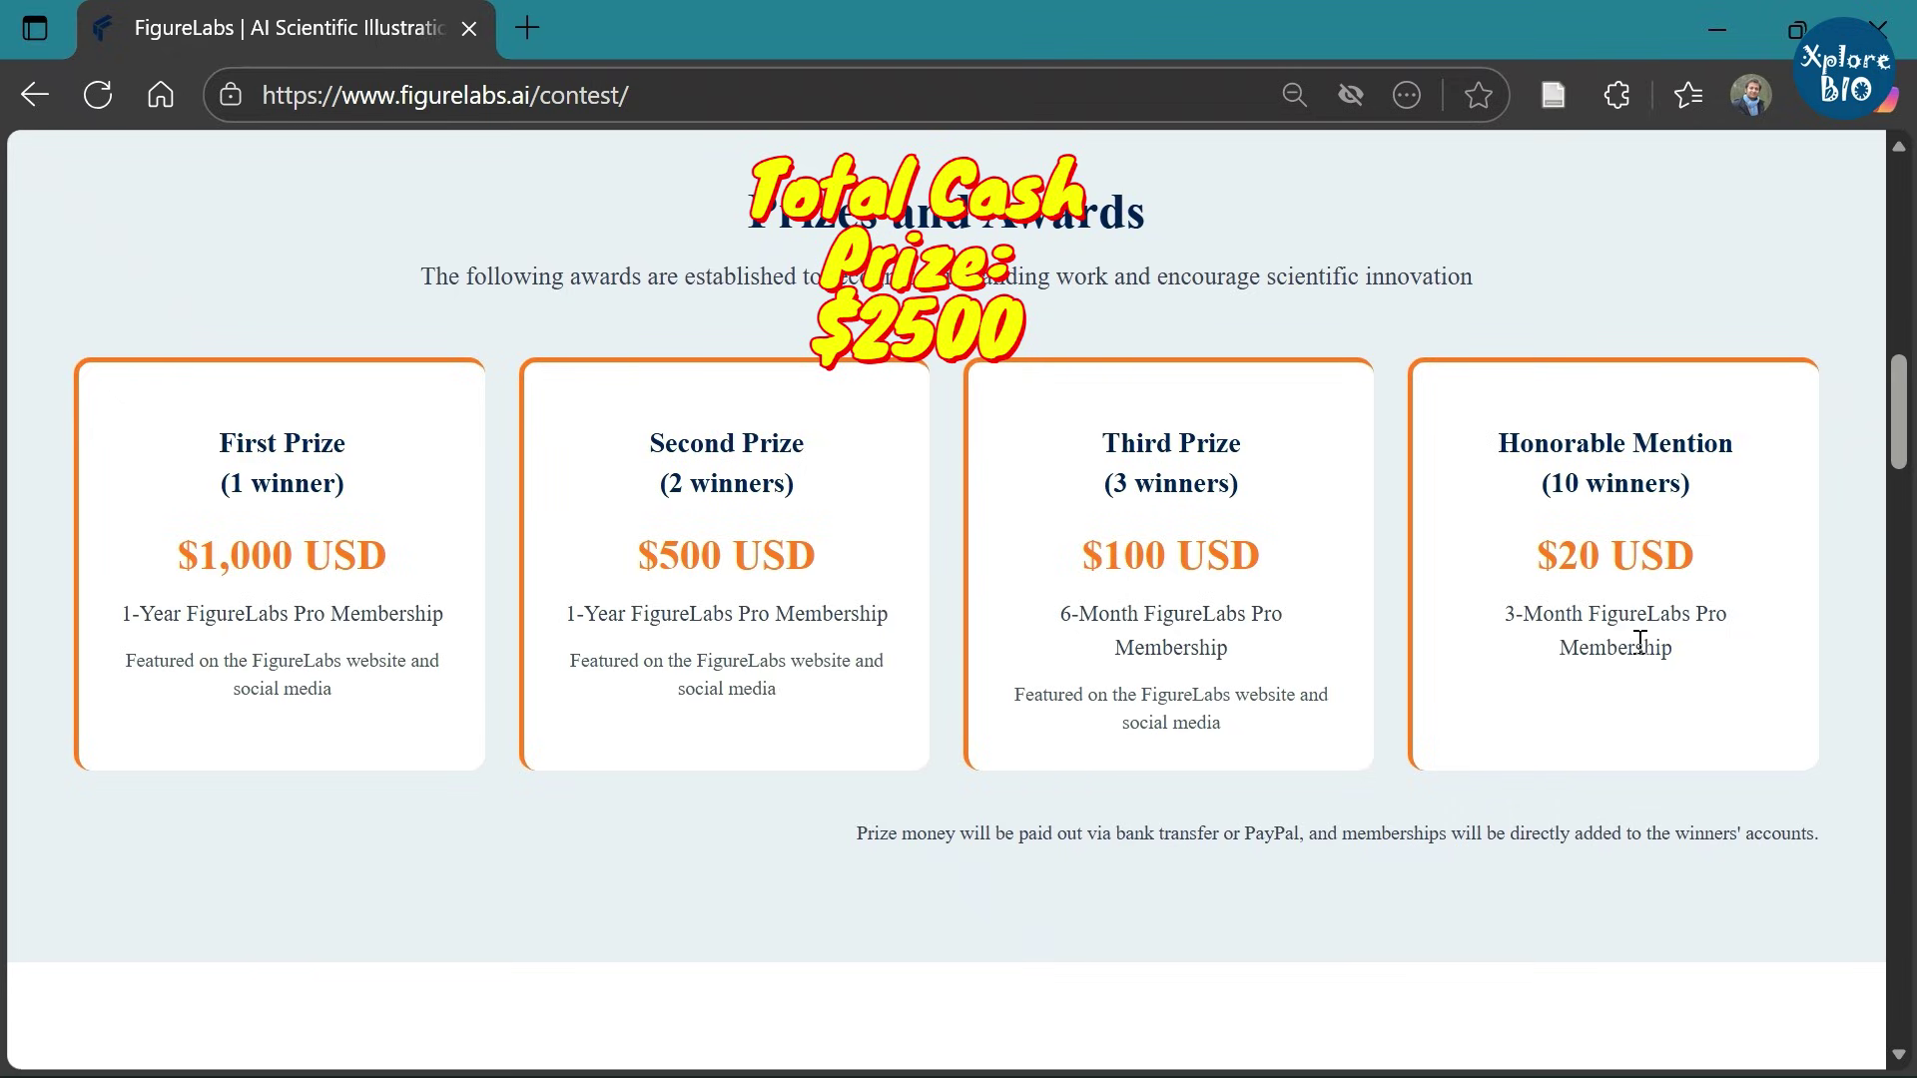
pyautogui.scroll(-2, 1607, 647)
pyautogui.moveTo(1902, 459); pyautogui.dragTo(1889, 224)
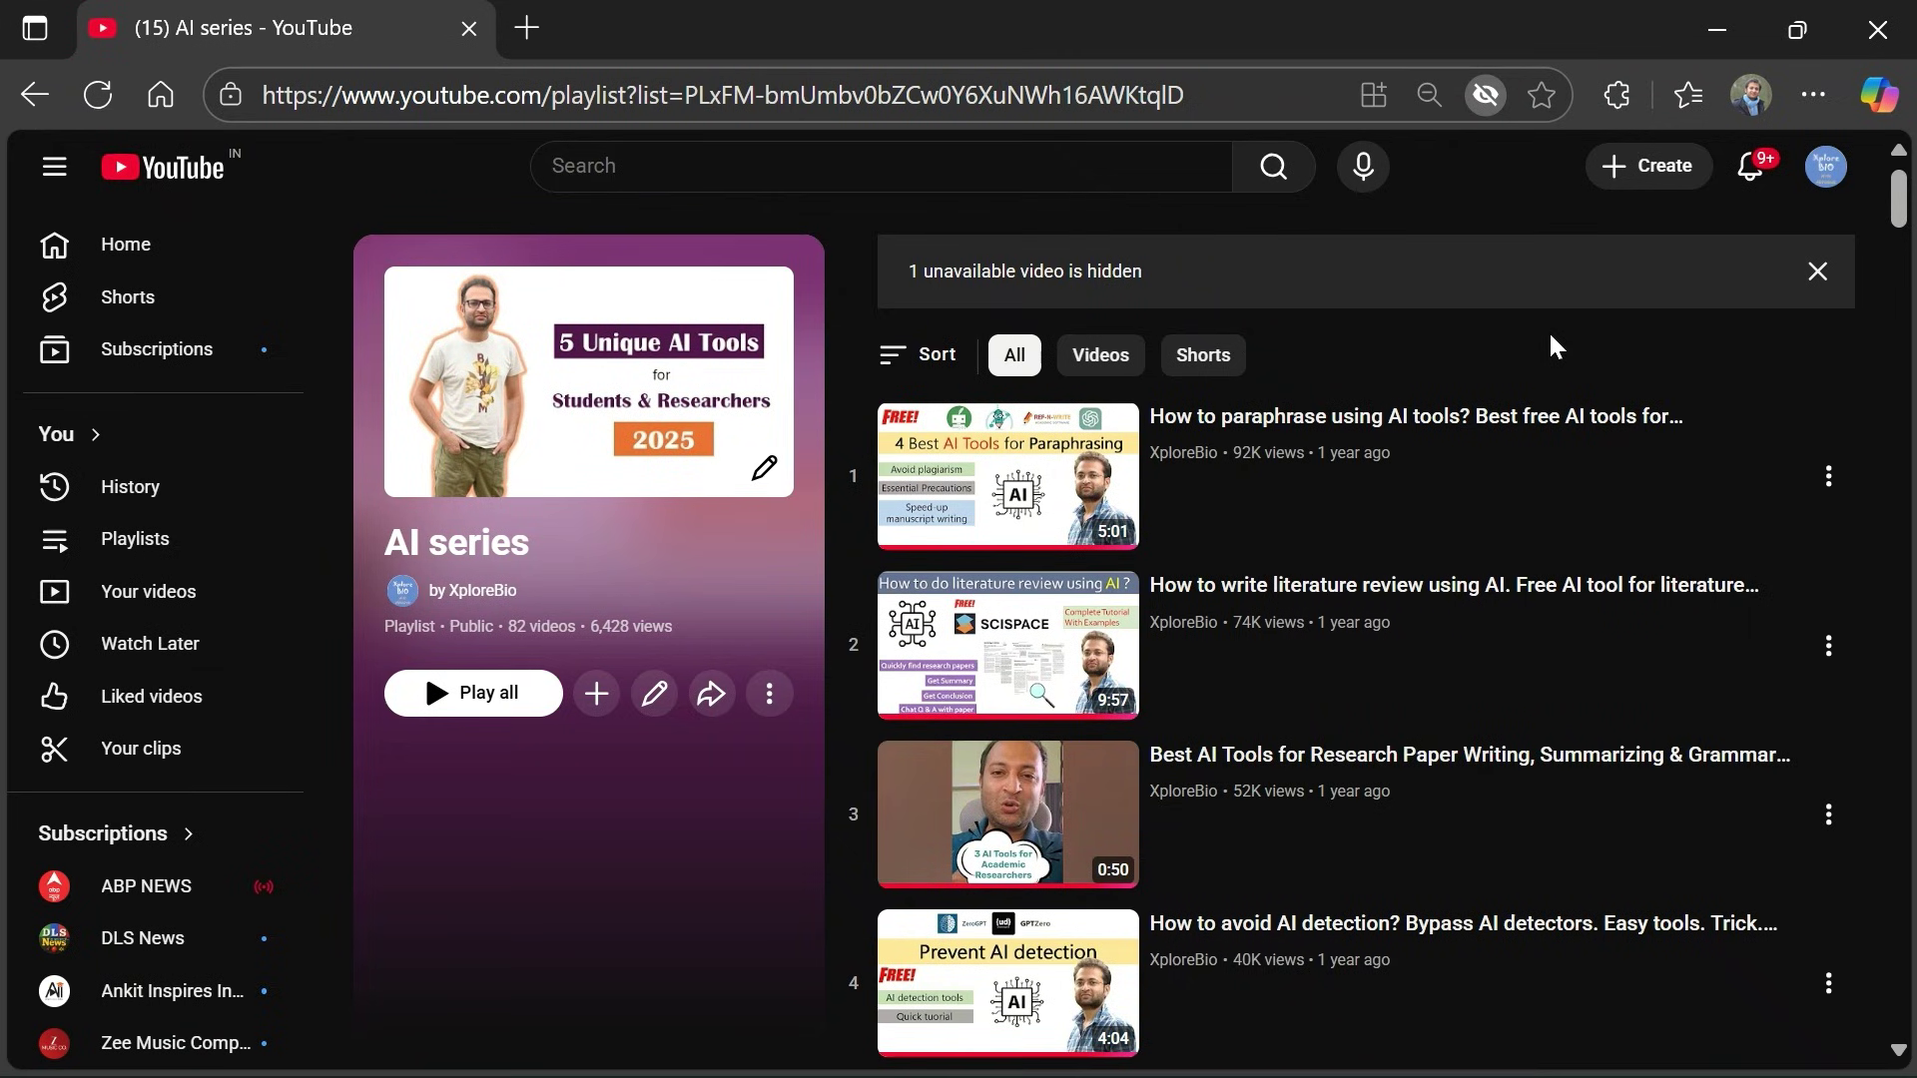
pyautogui.scroll(-2, 1548, 339)
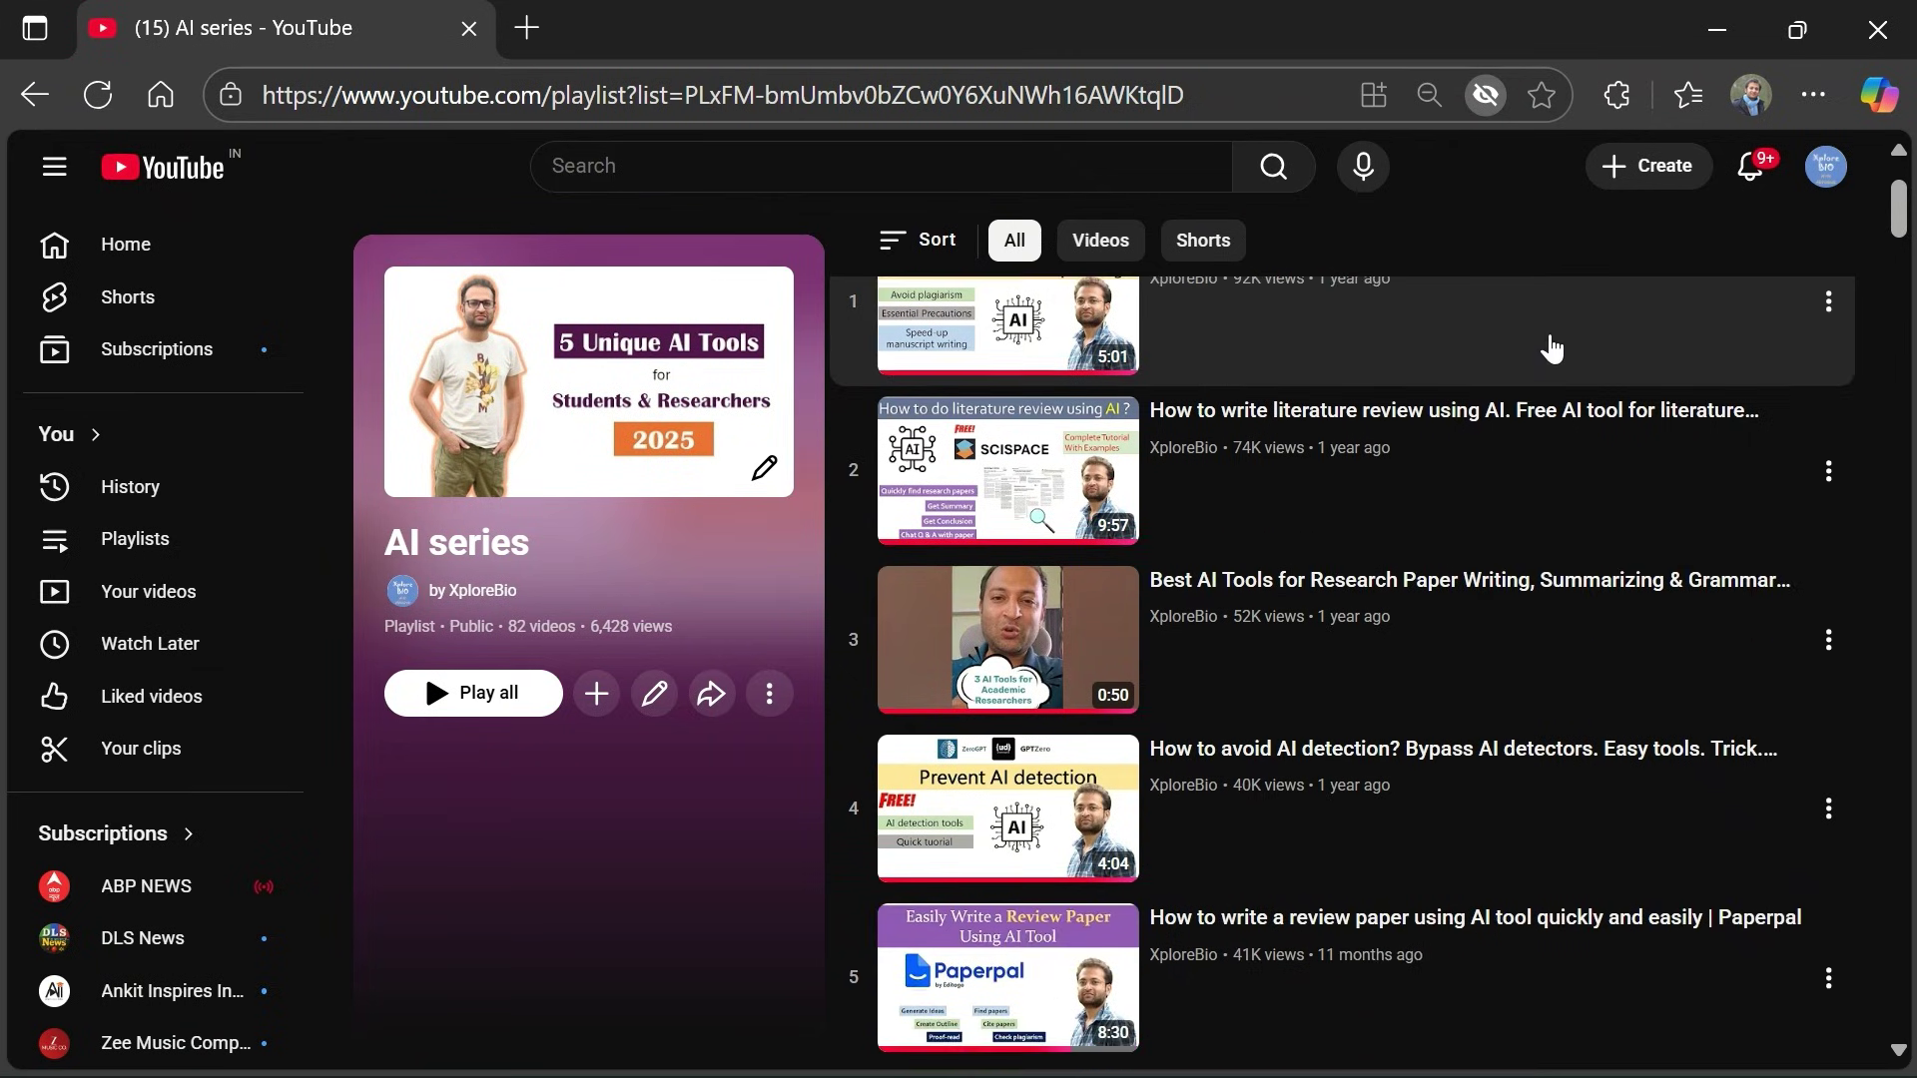
pyautogui.scroll(-2, 1704, 379)
pyautogui.scroll(-2, 1707, 409)
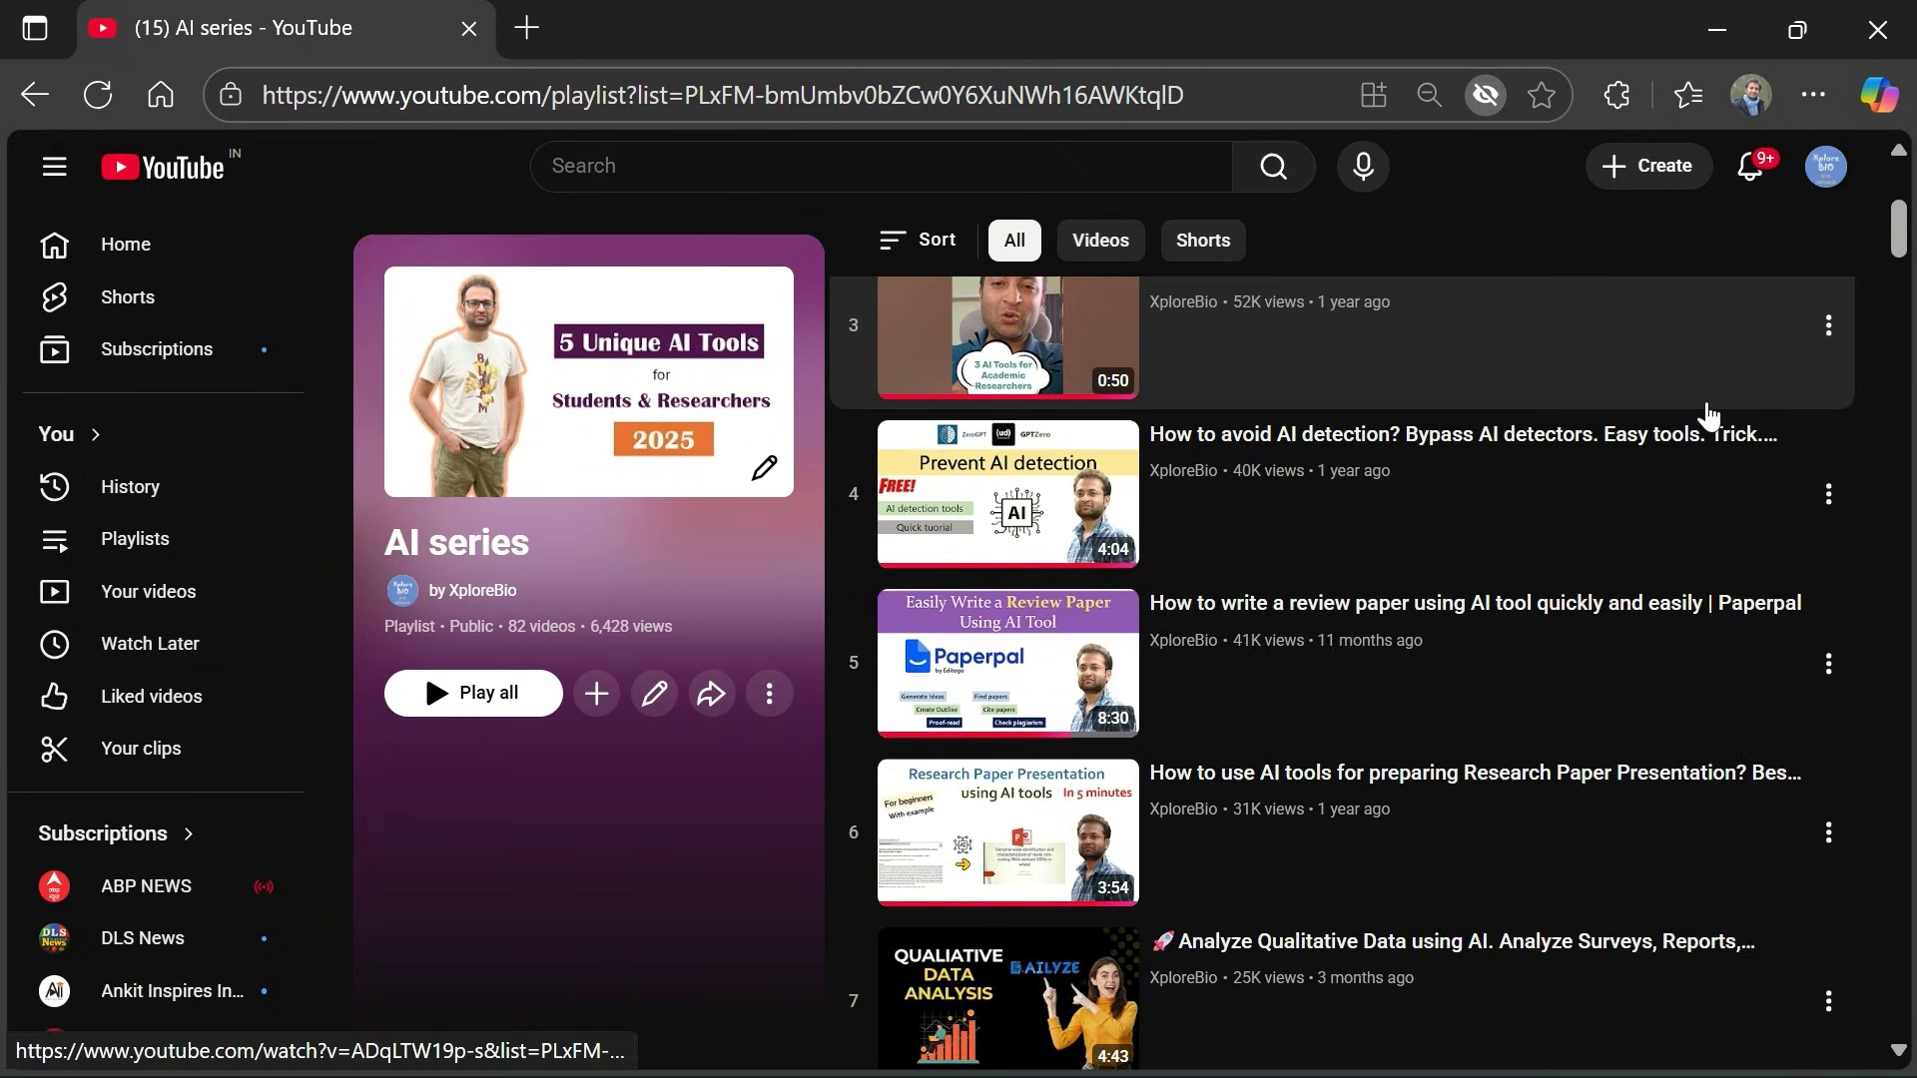
pyautogui.scroll(-4, 1709, 417)
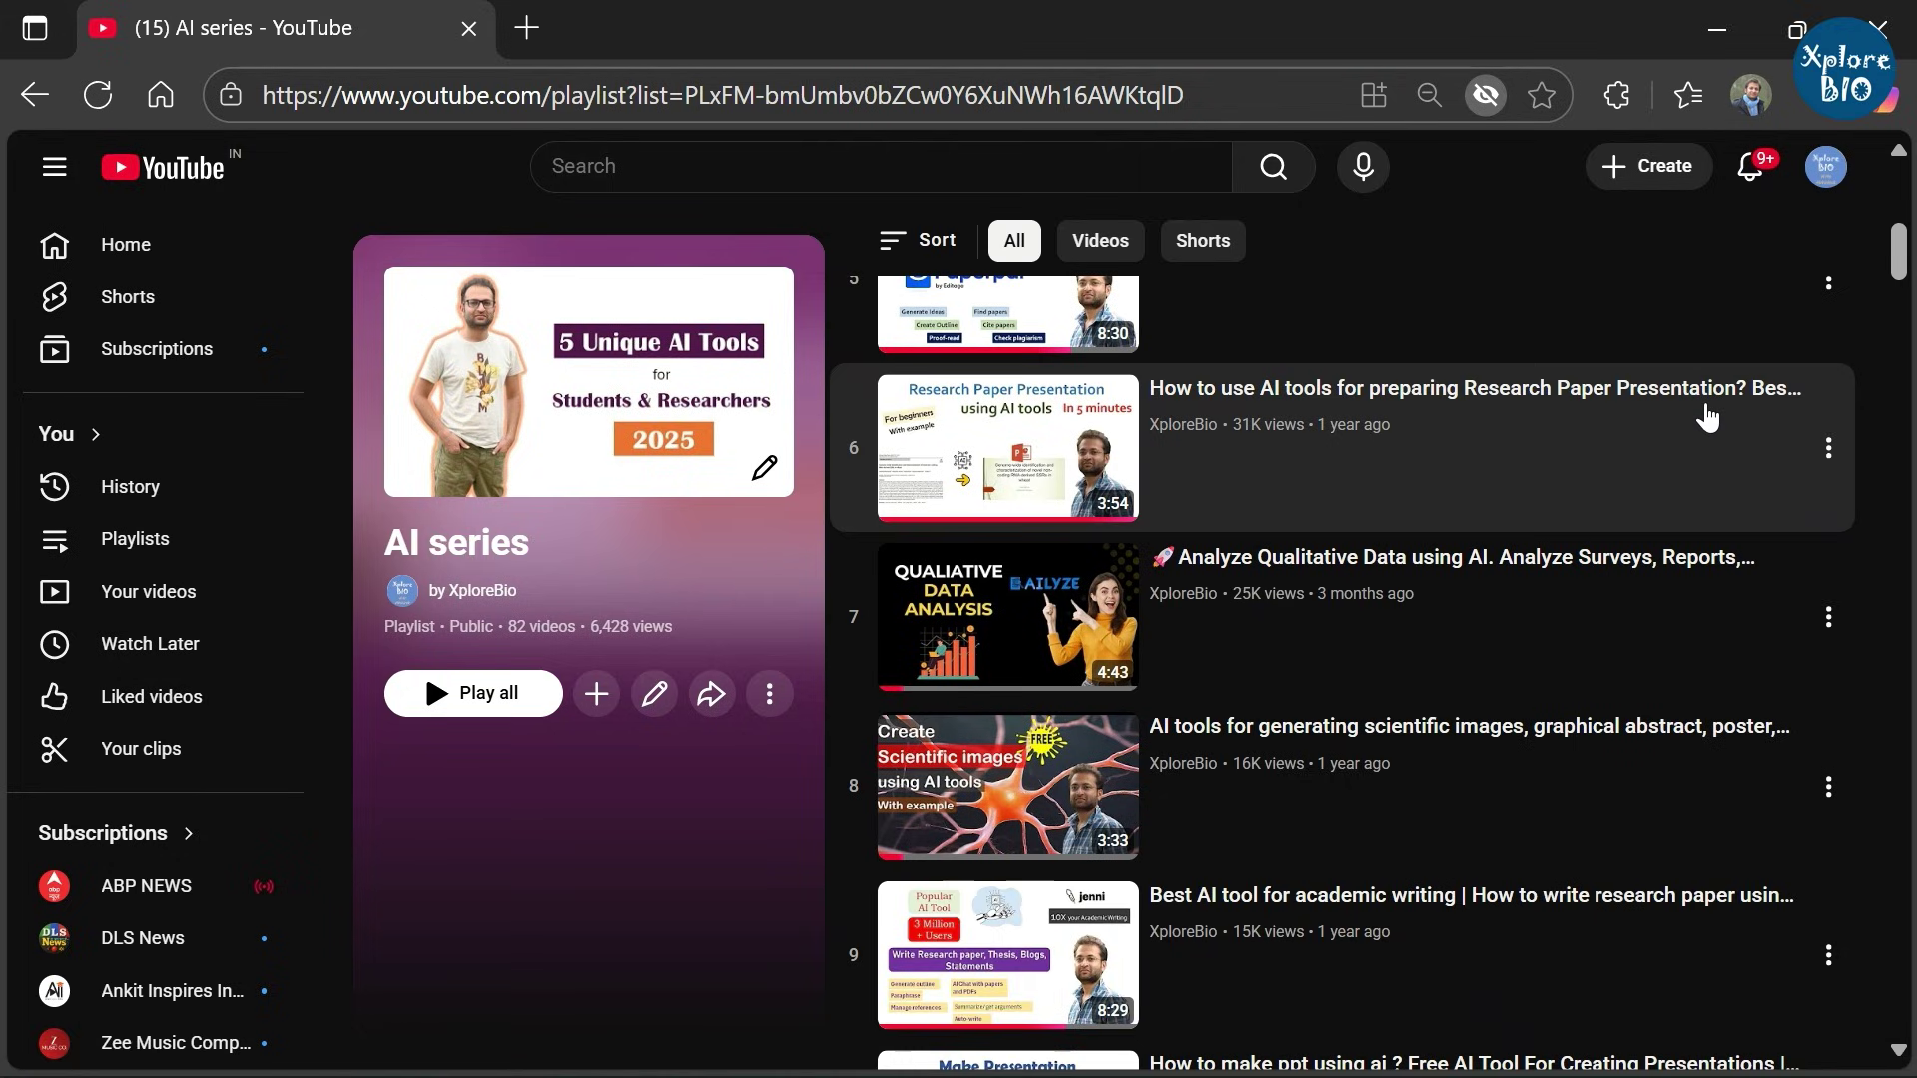
pyautogui.scroll(-2, 1709, 418)
pyautogui.scroll(-1, 1709, 418)
pyautogui.scroll(-5, 1709, 417)
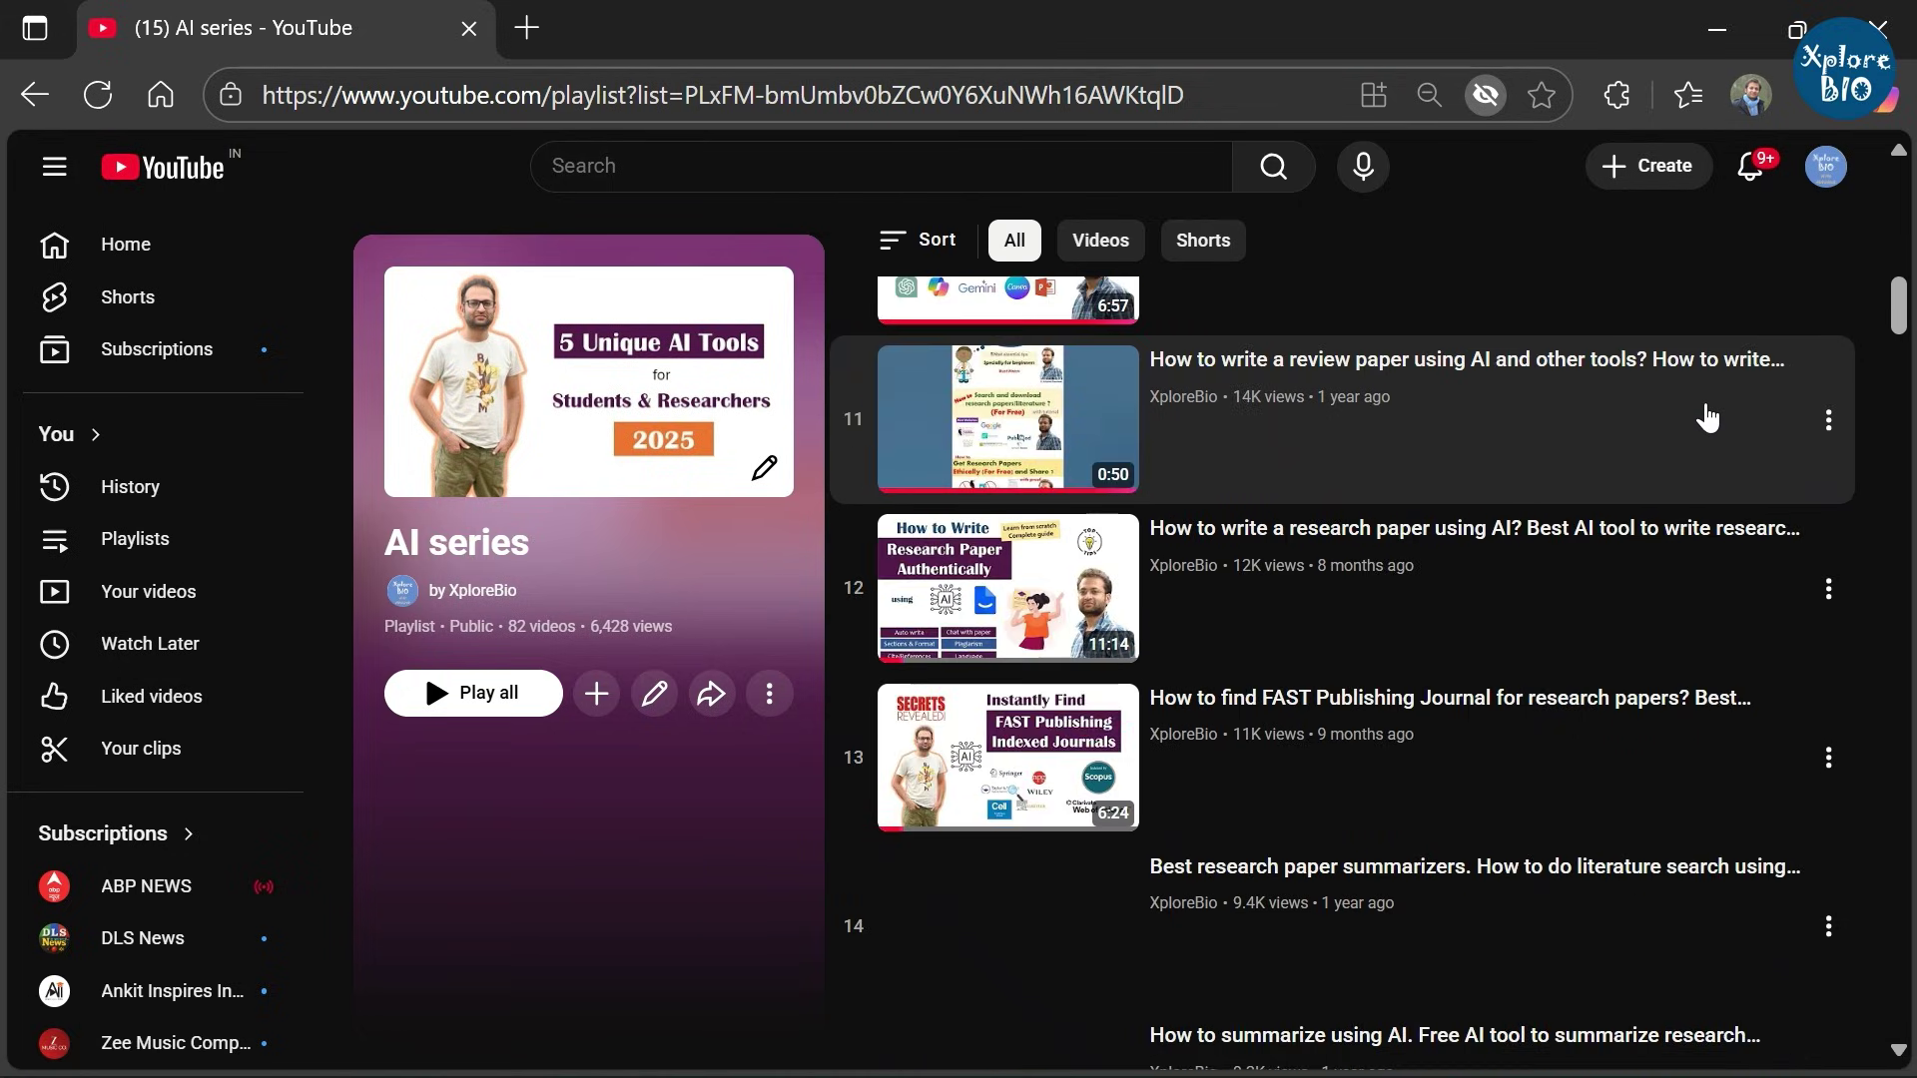
pyautogui.scroll(-5, 1709, 417)
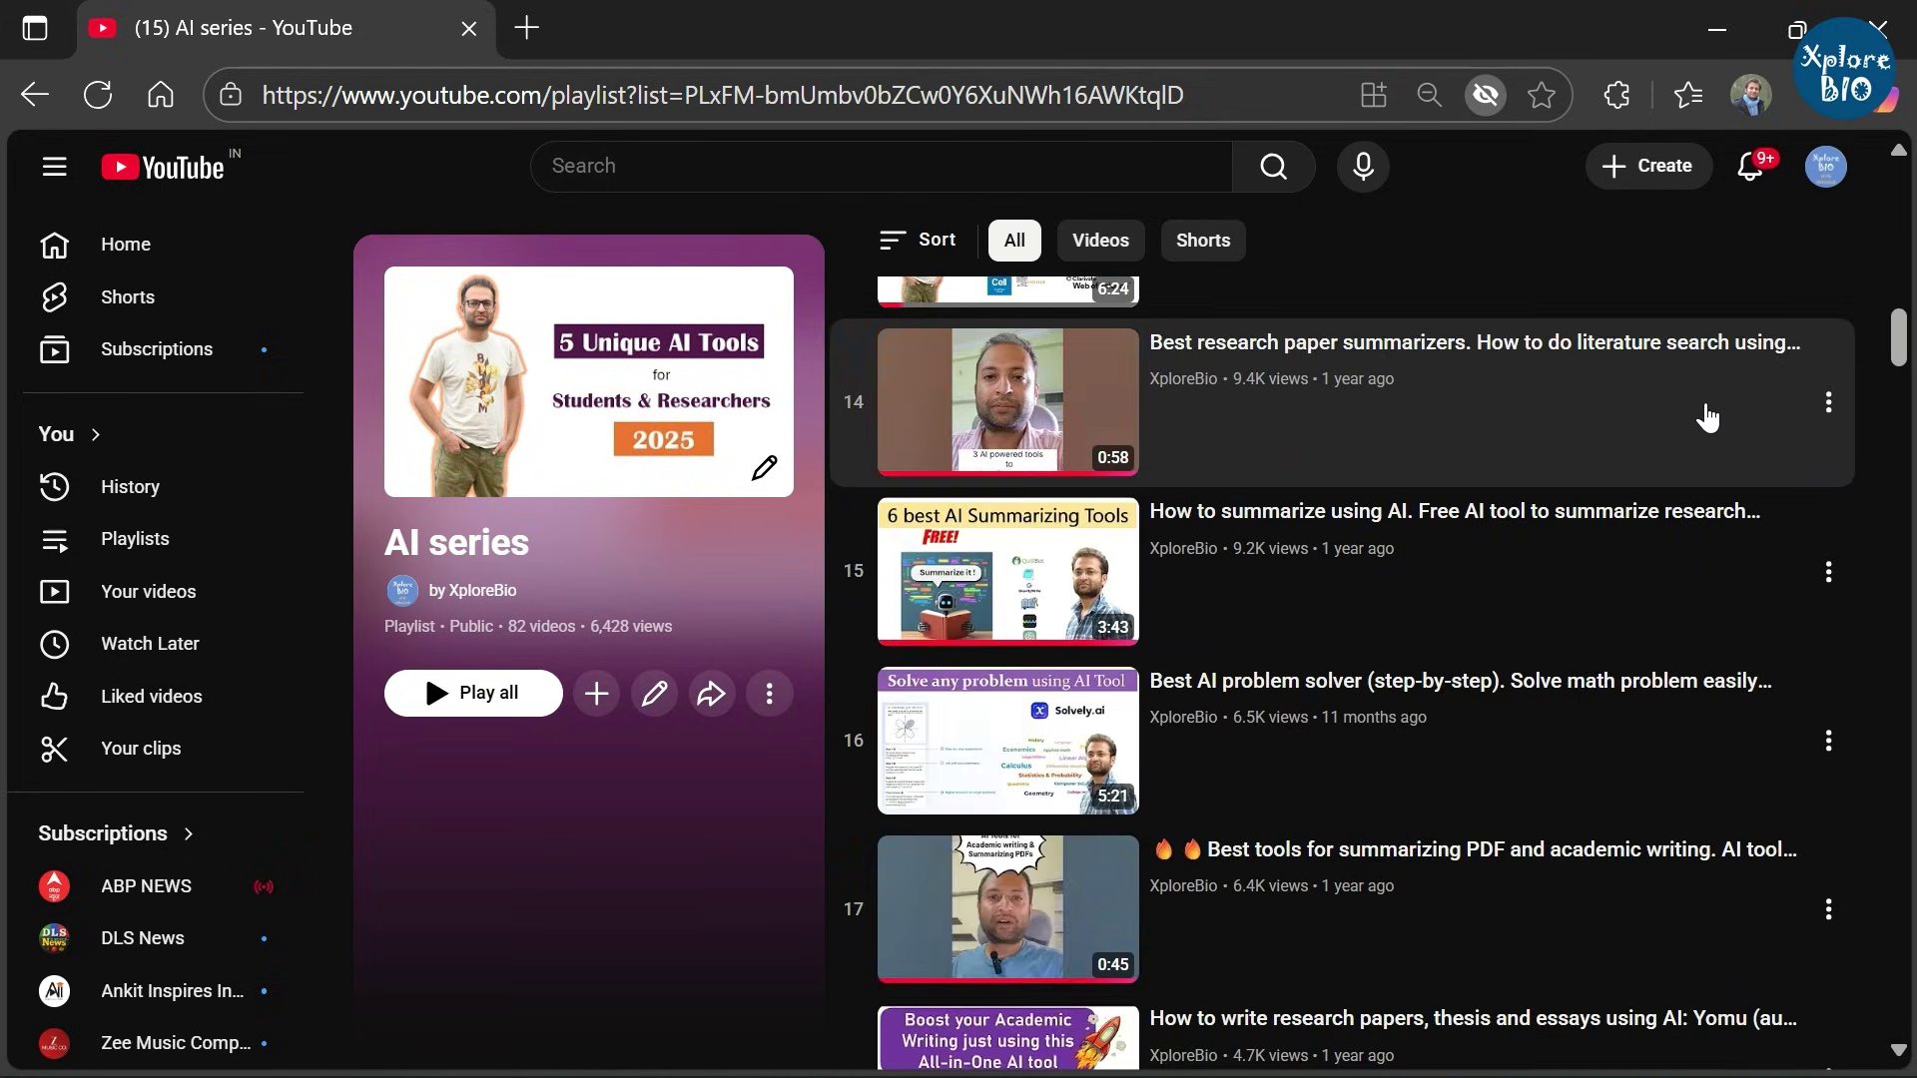
pyautogui.scroll(-3, 1709, 418)
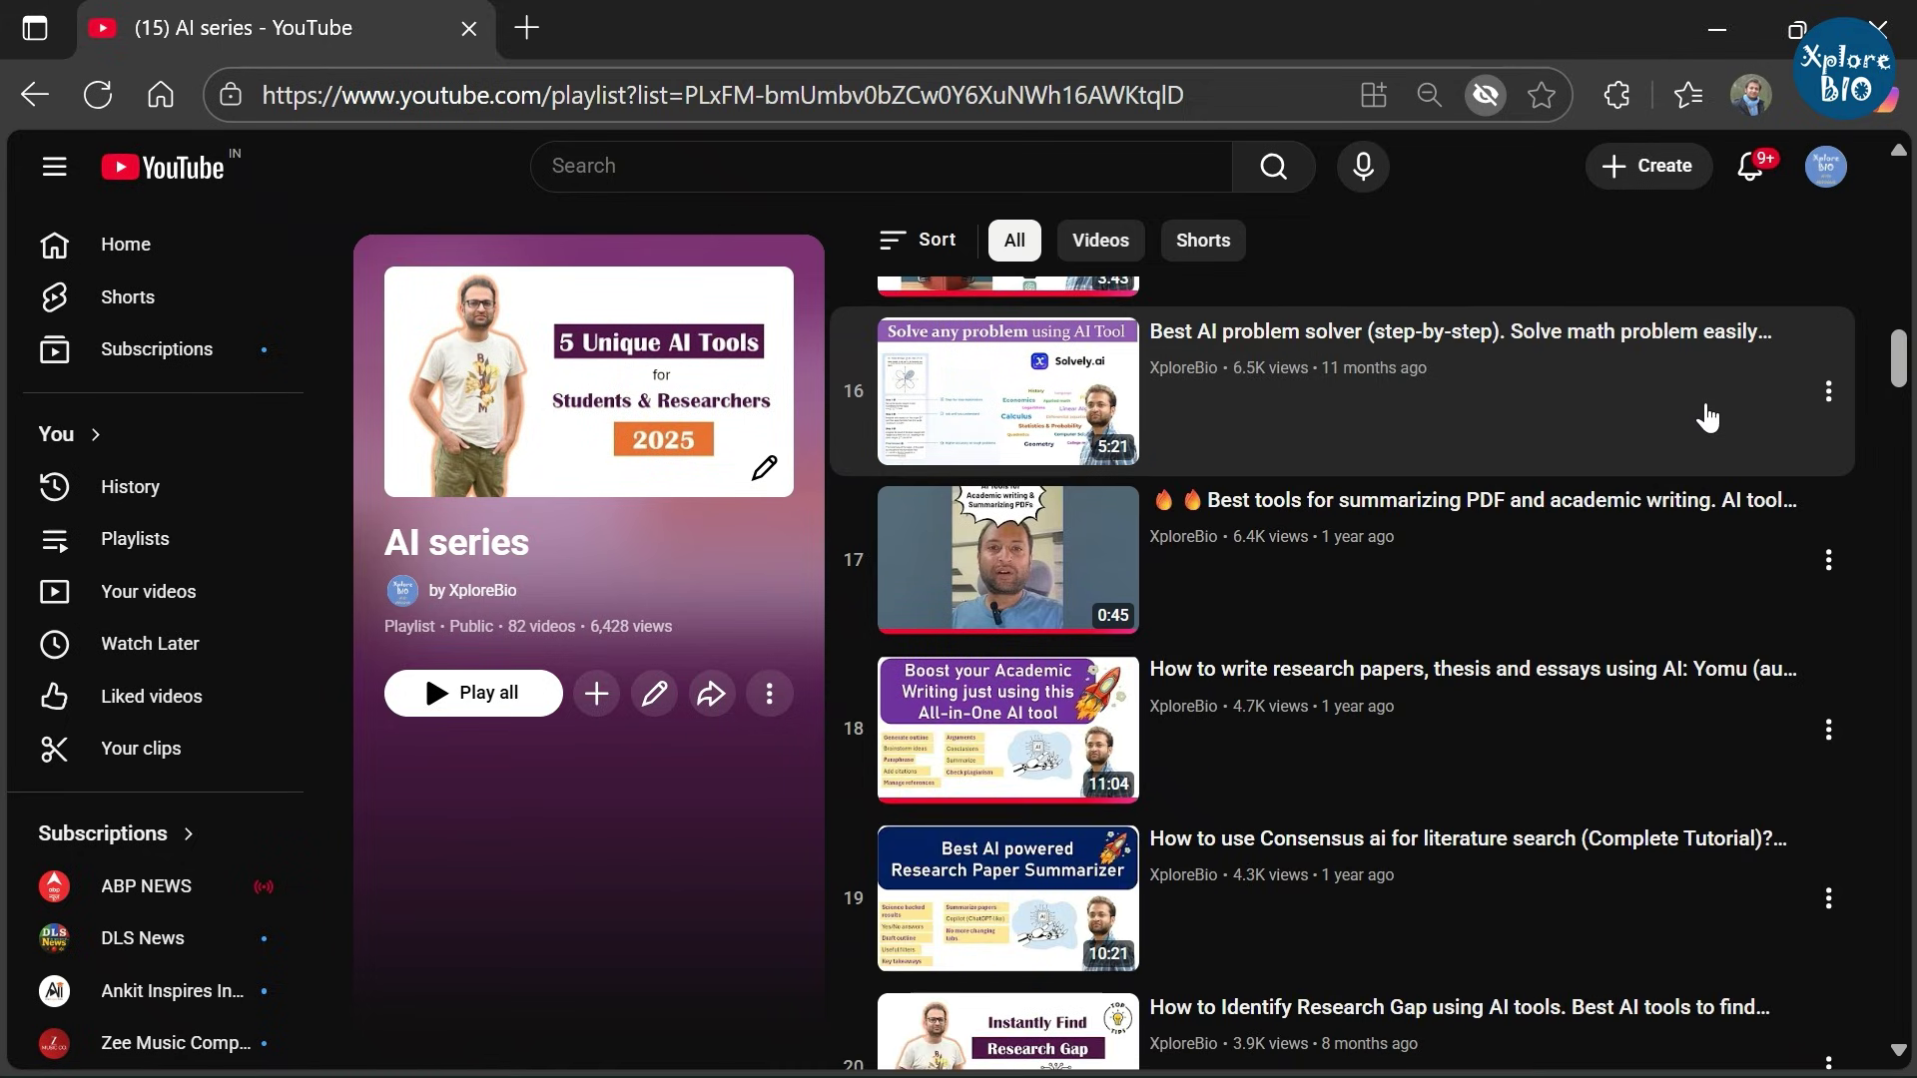
pyautogui.scroll(-2, 1709, 417)
pyautogui.scroll(-5, 1709, 417)
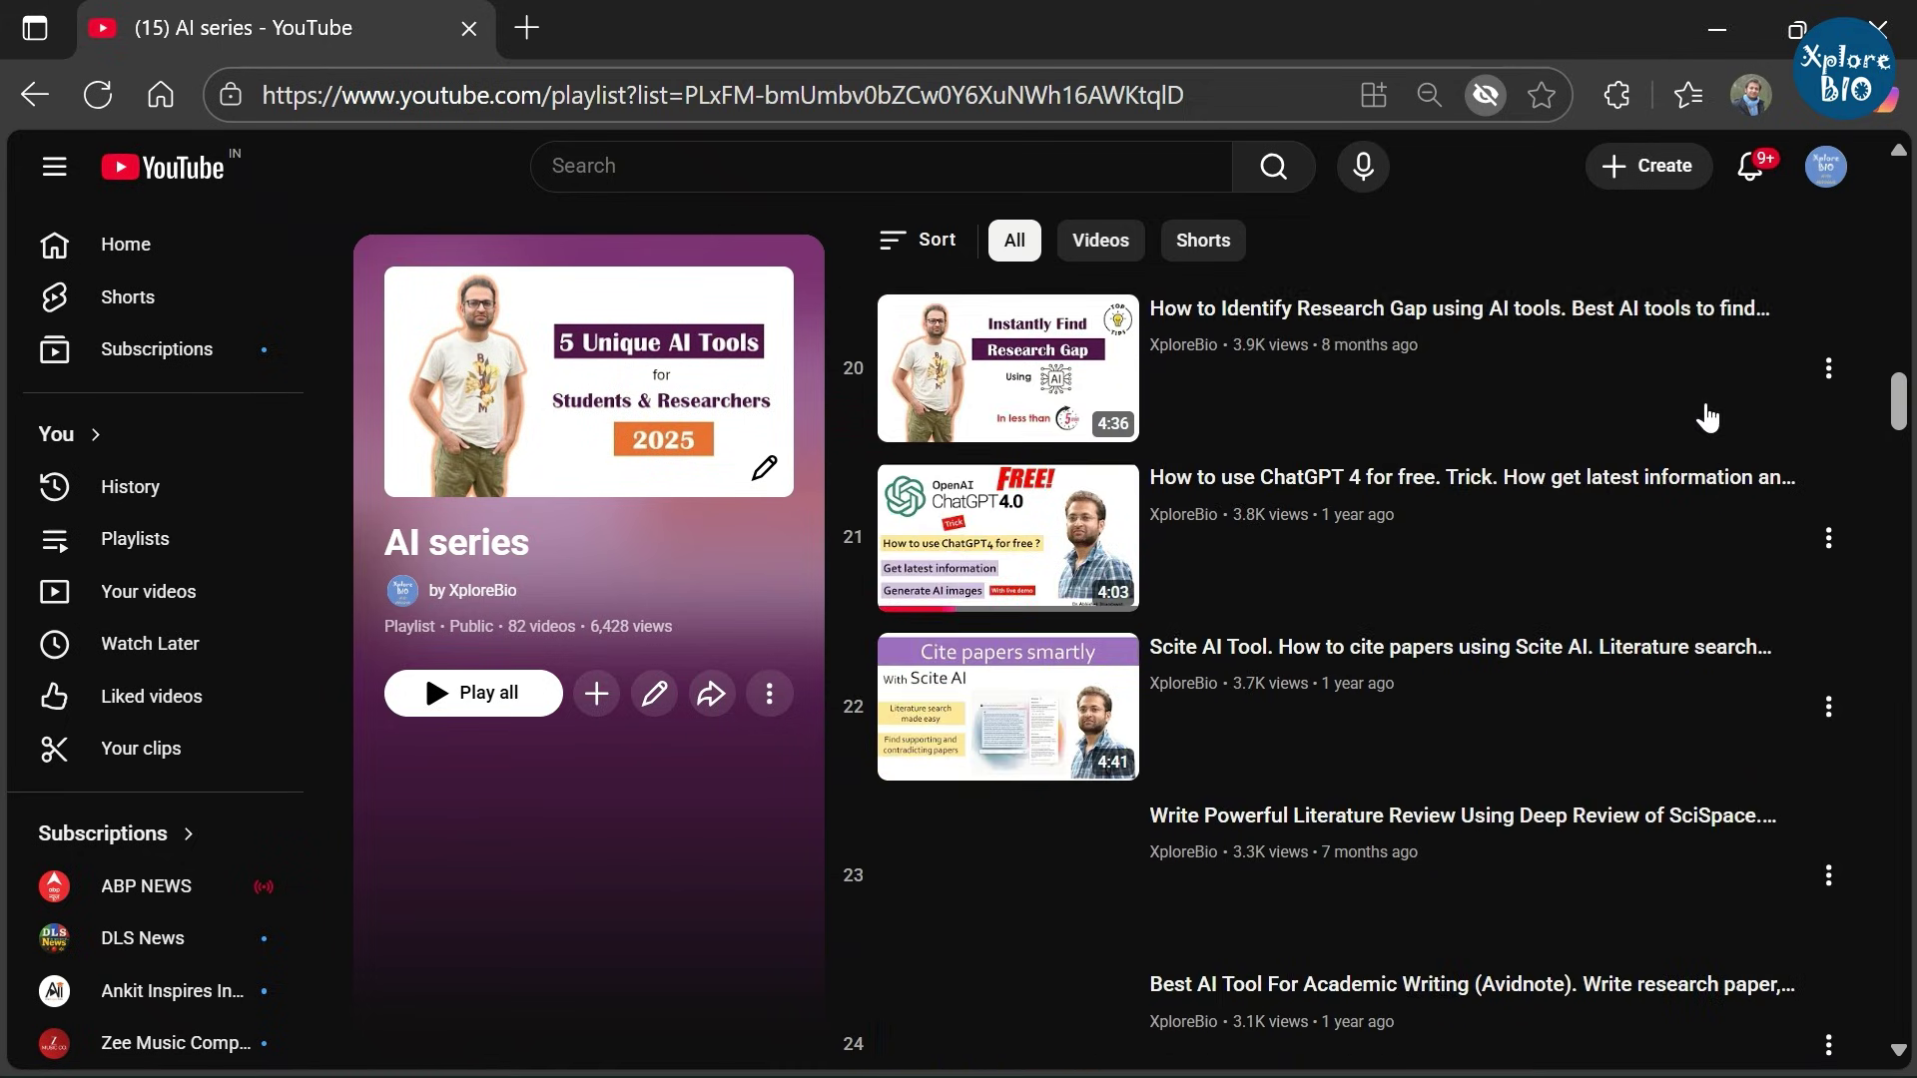